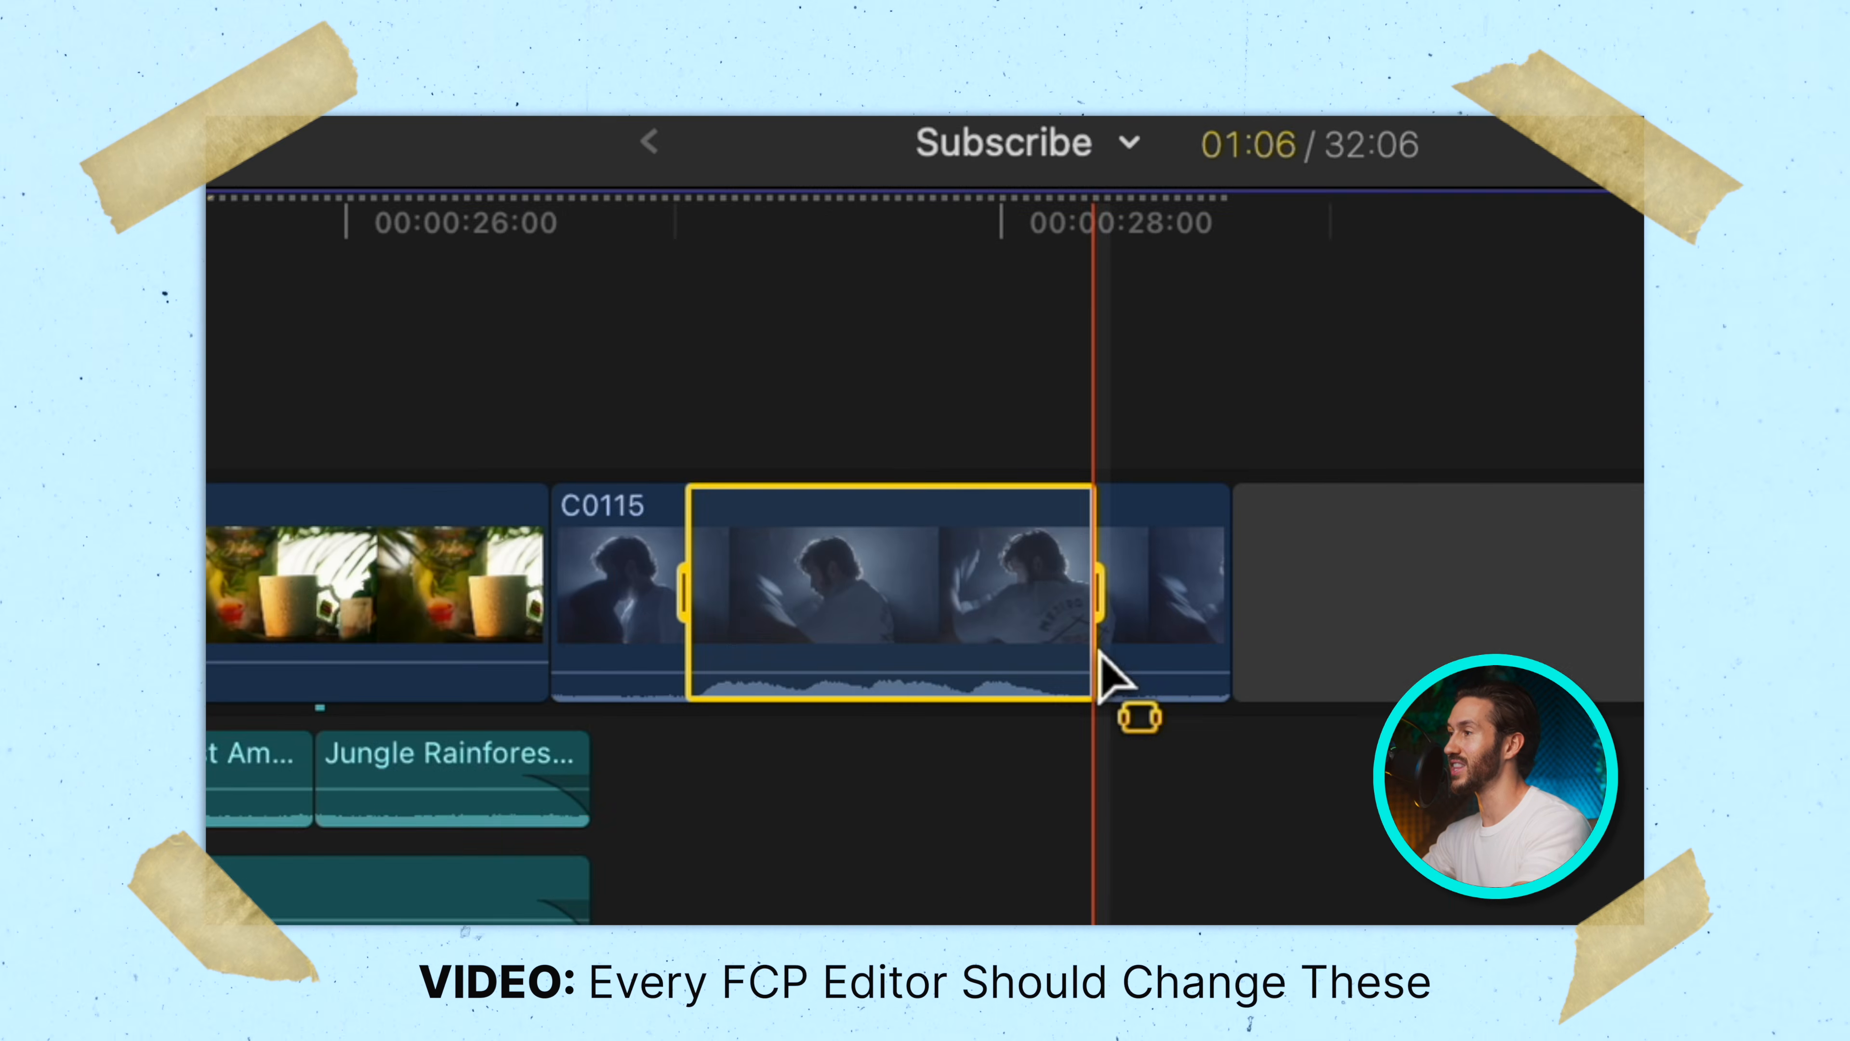
pyautogui.press('Delete')
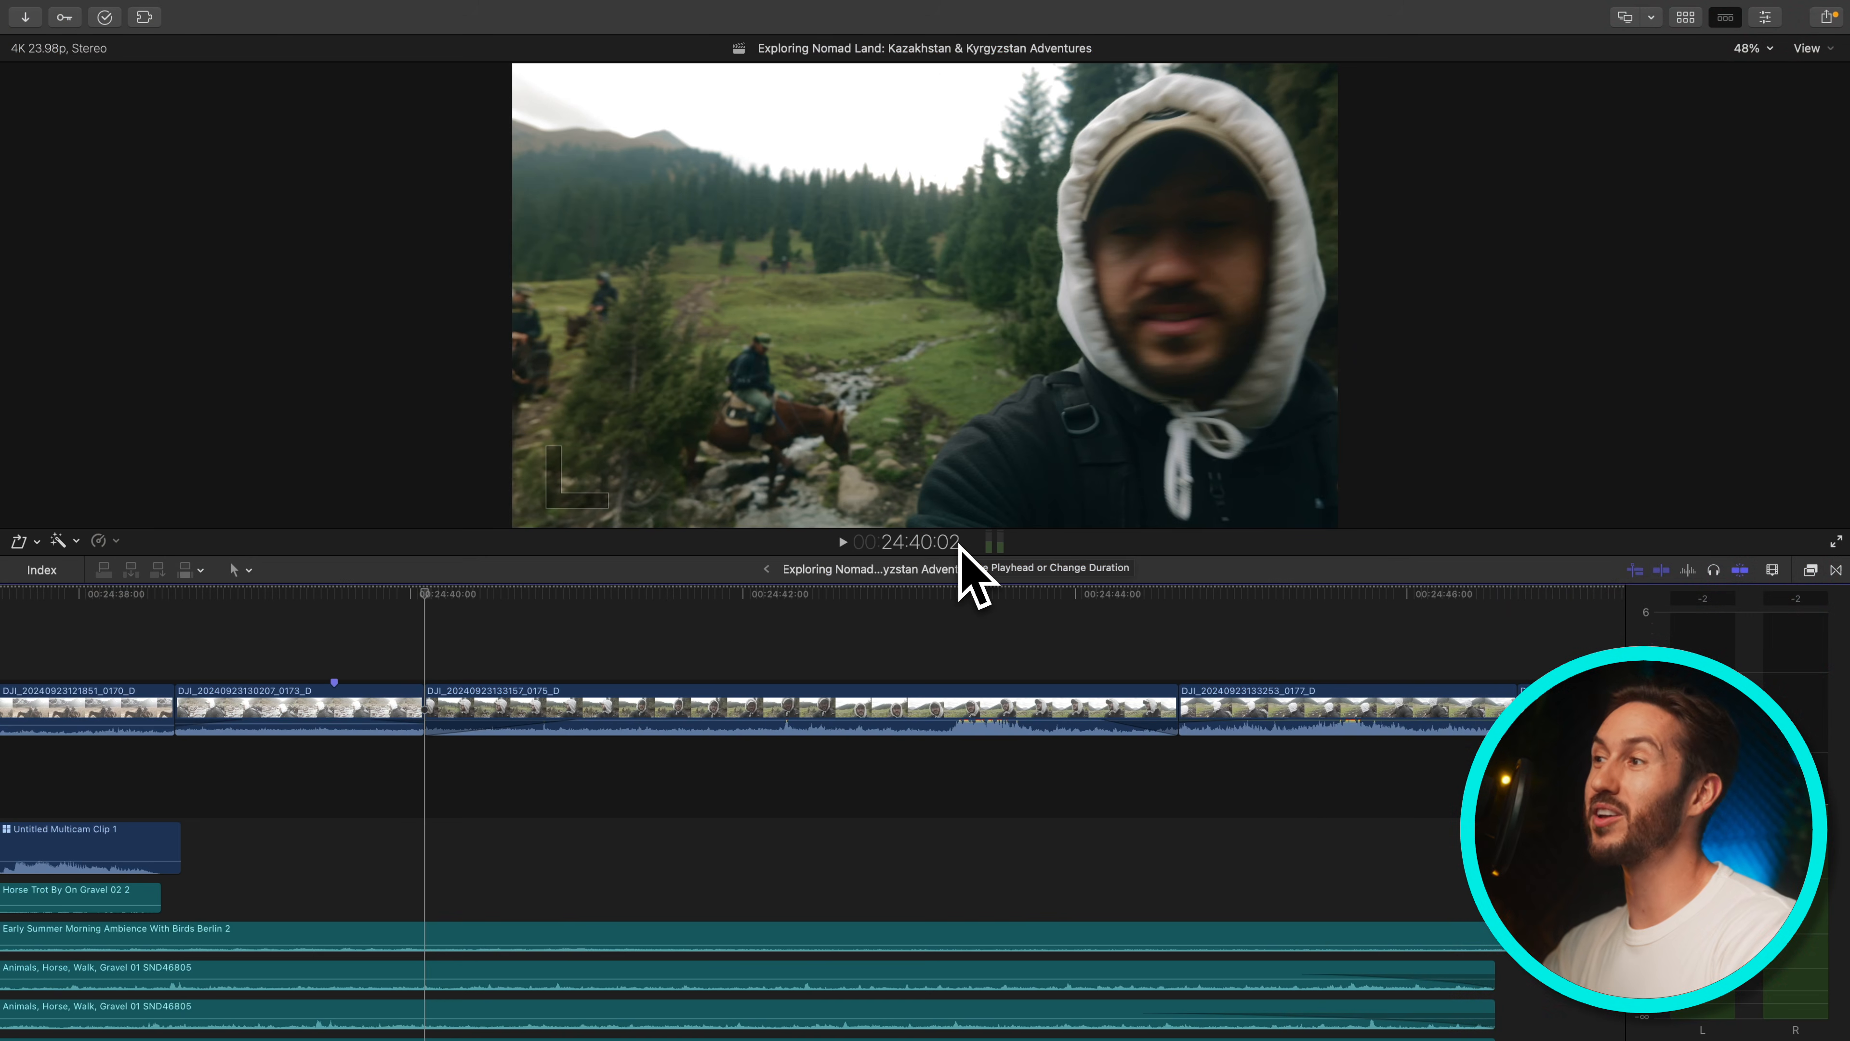
# Toggle the browser and inspector panels on and off several times using their custom single-key shortcuts
pyautogui.press('8')
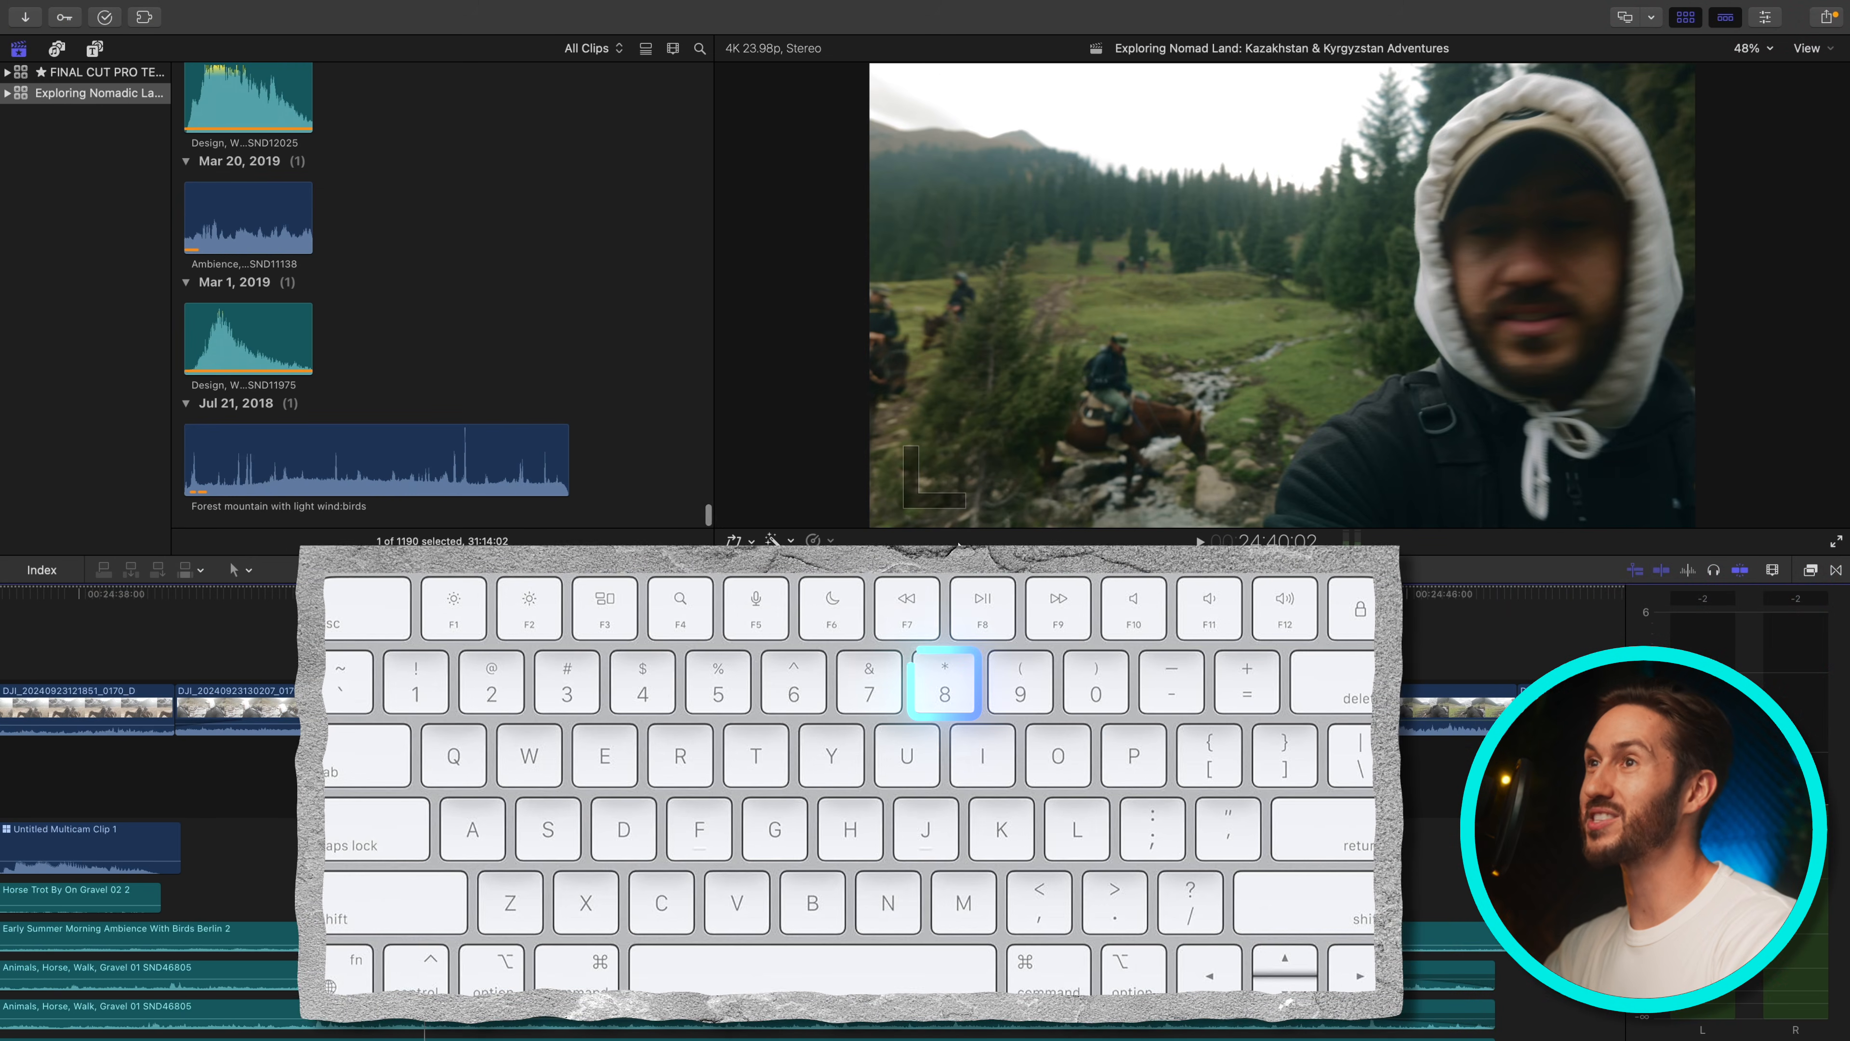
pyautogui.press('8')
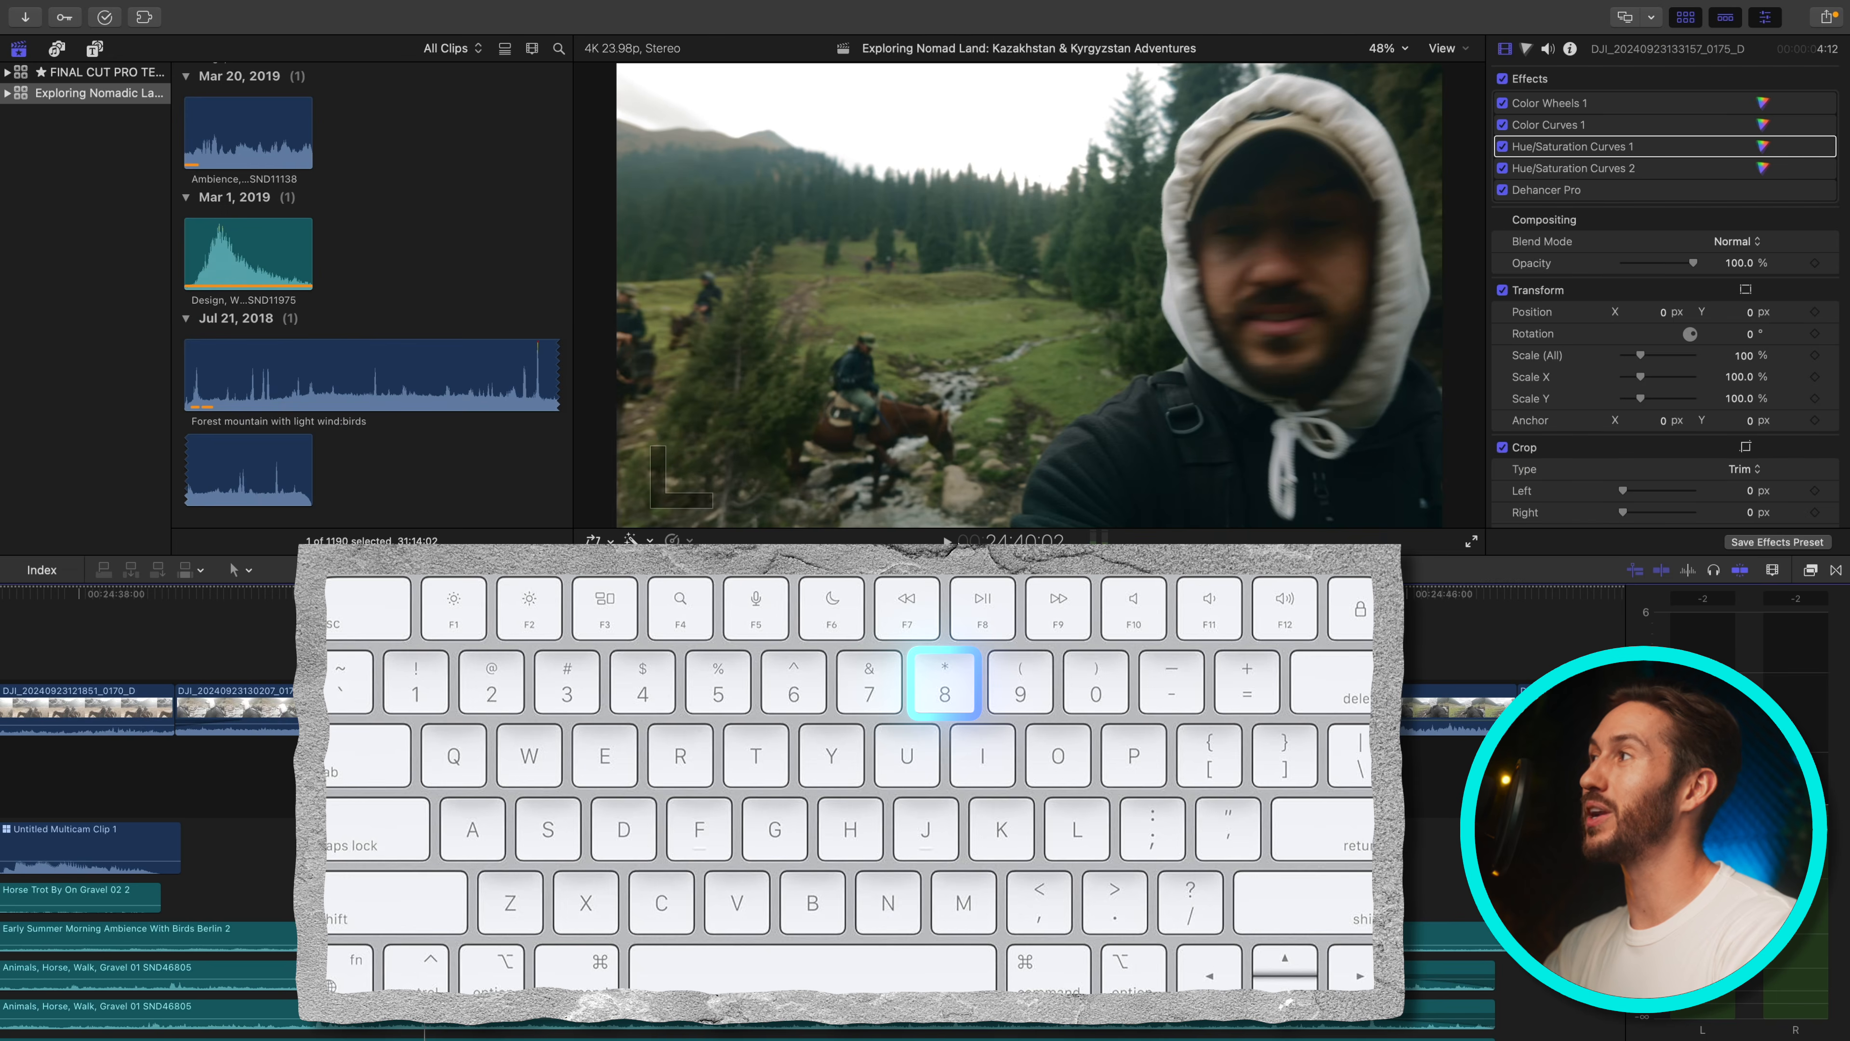
pyautogui.press('9')
pyautogui.press('8')
pyautogui.press('8')
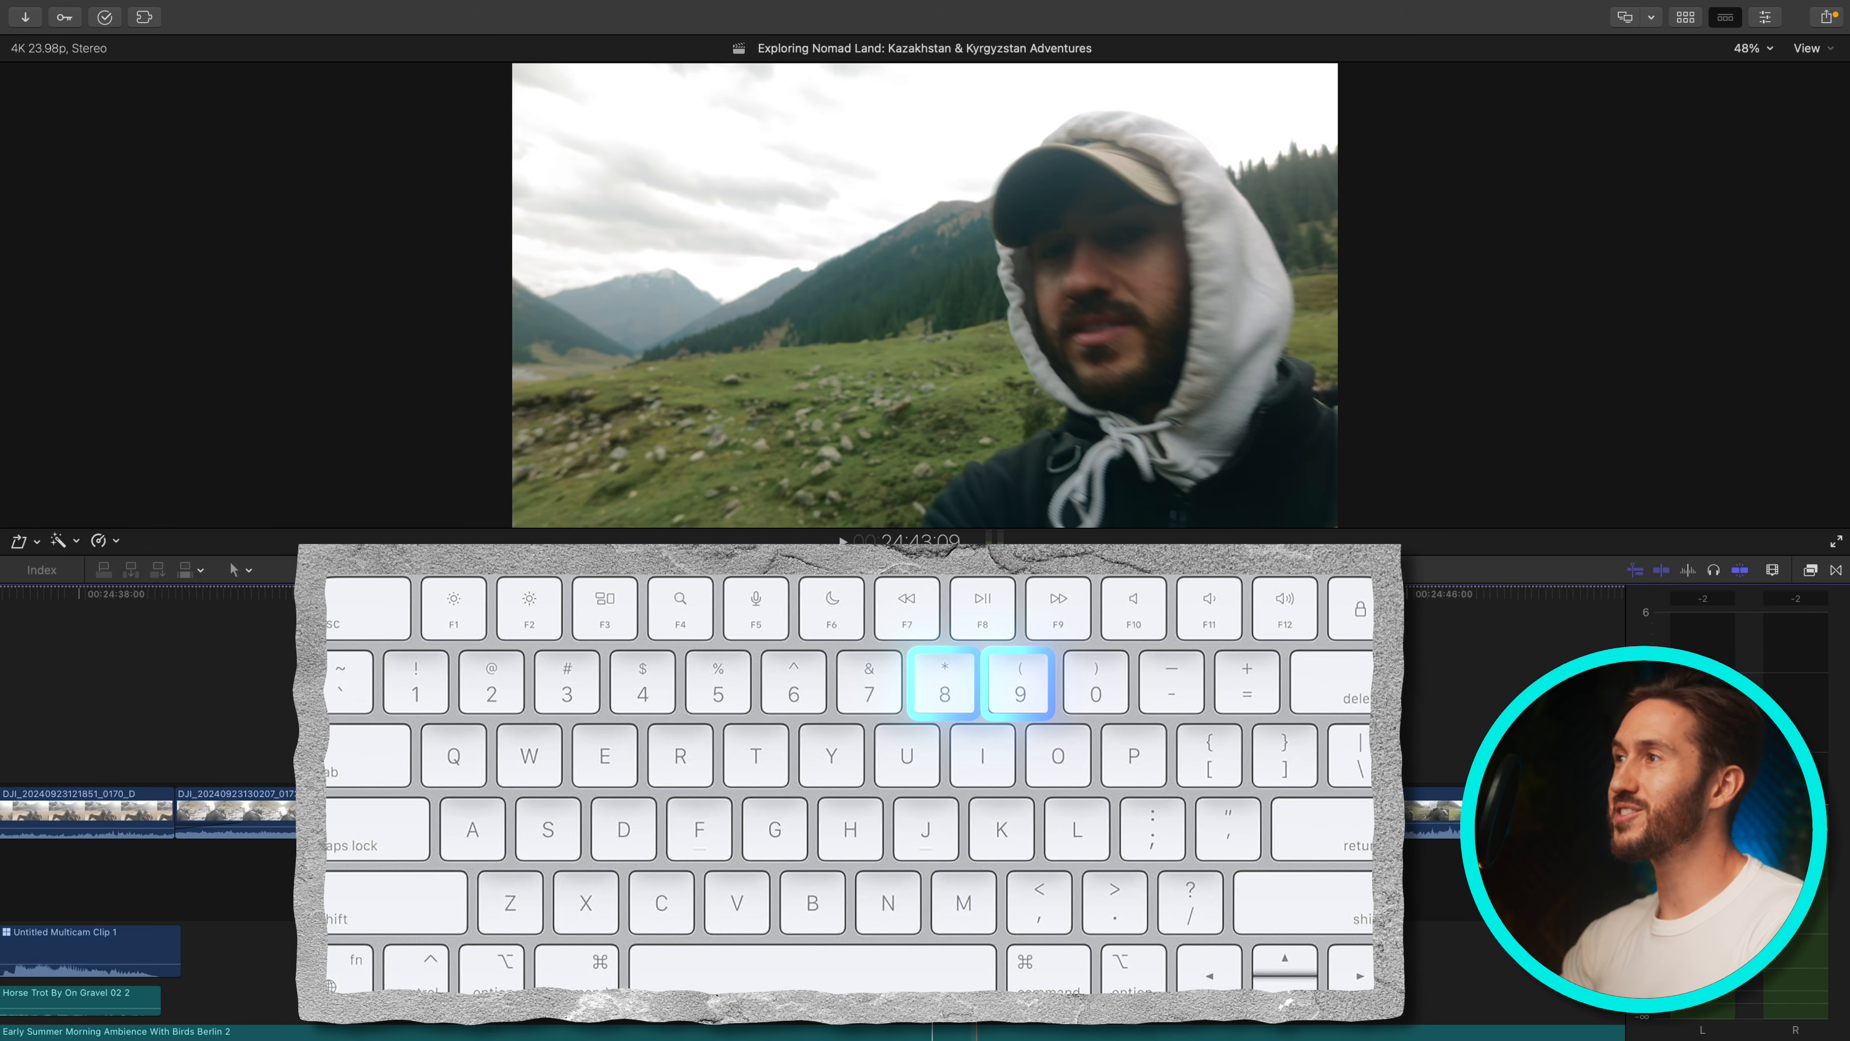
pyautogui.press('8')
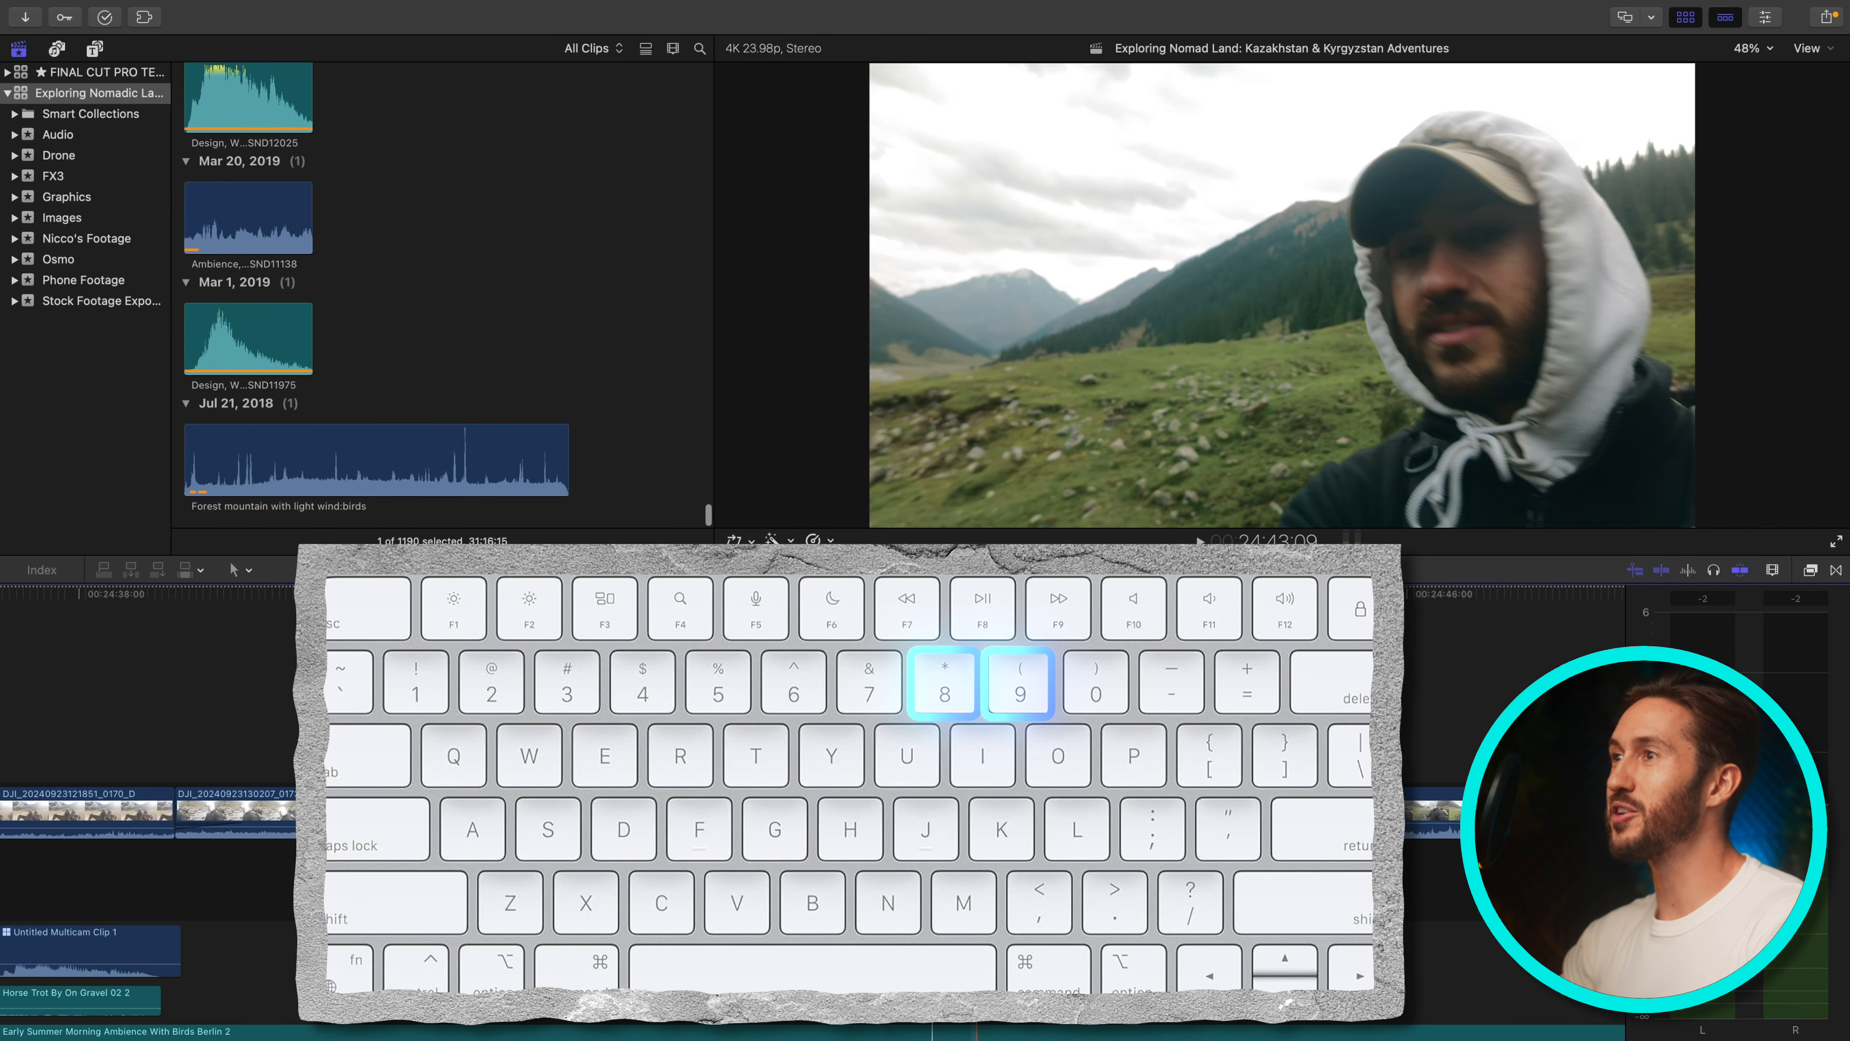
pyautogui.press('8')
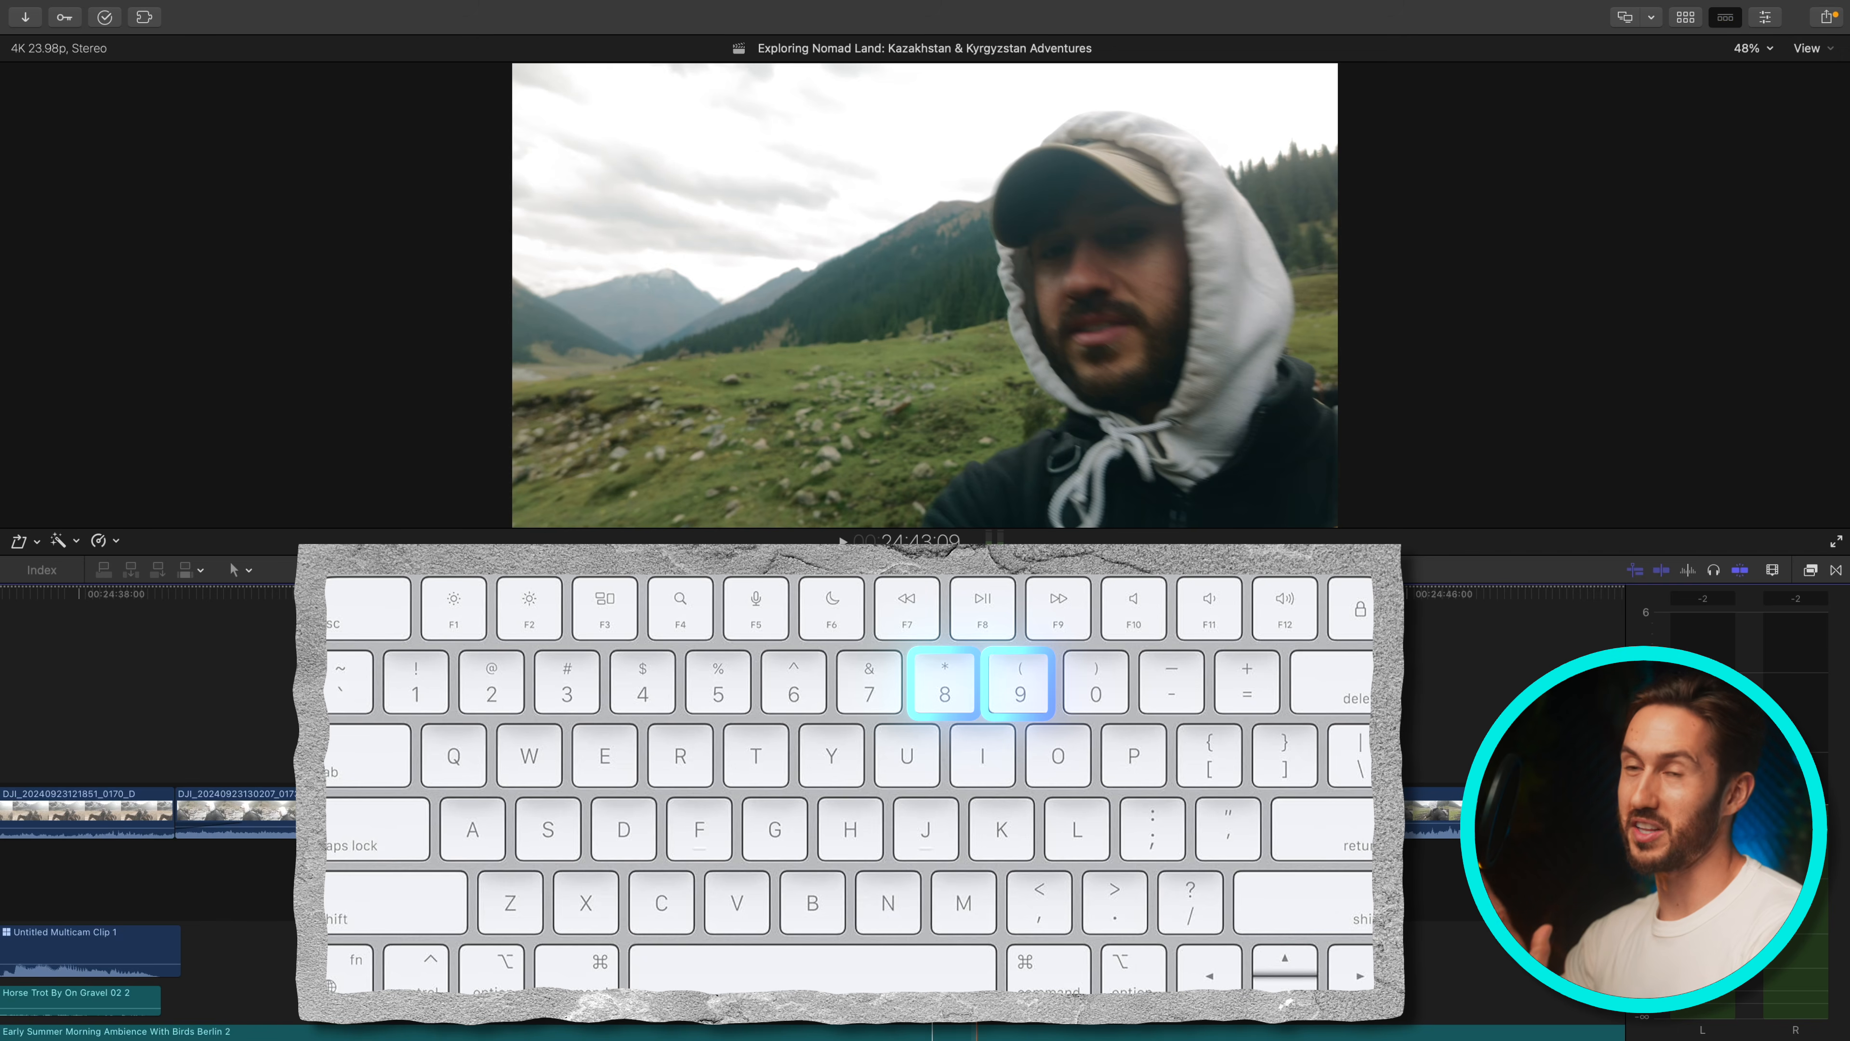
pyautogui.press('8')
pyautogui.press('8')
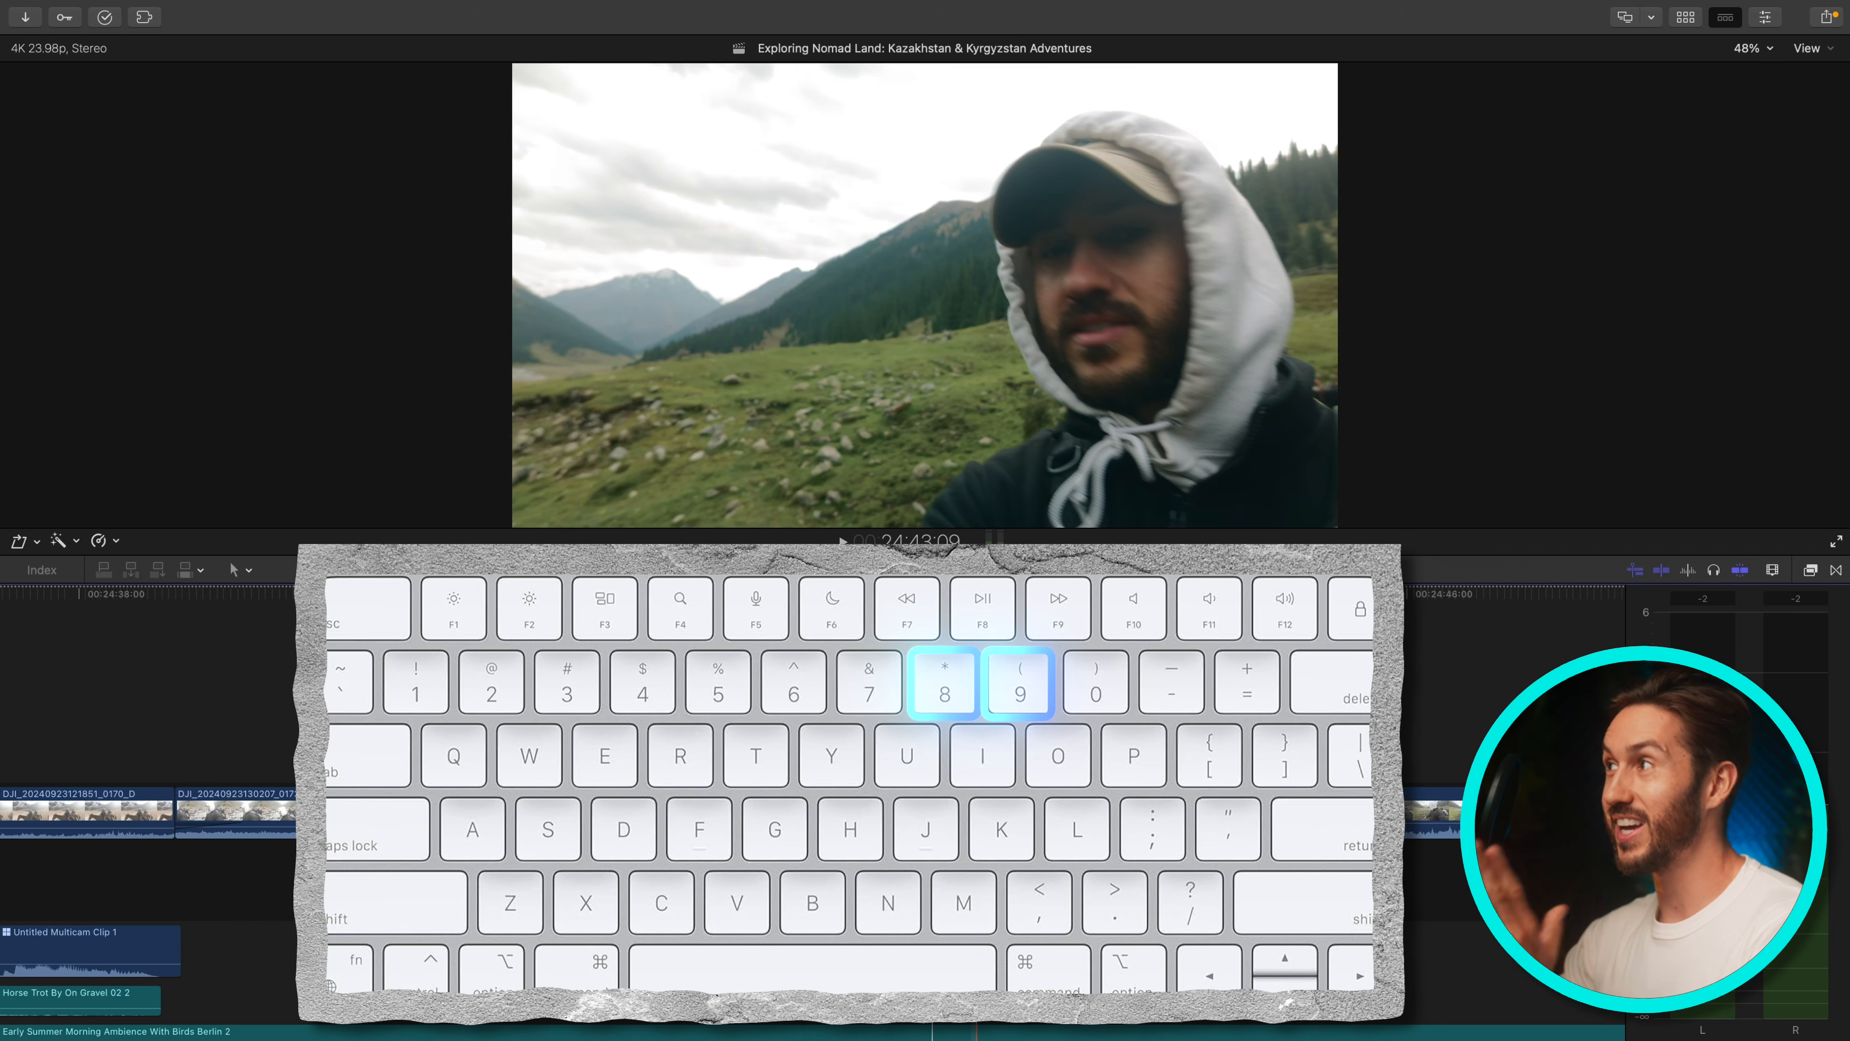
pyautogui.press('9')
pyautogui.press('9')
pyautogui.press('9')
pyautogui.press('9')
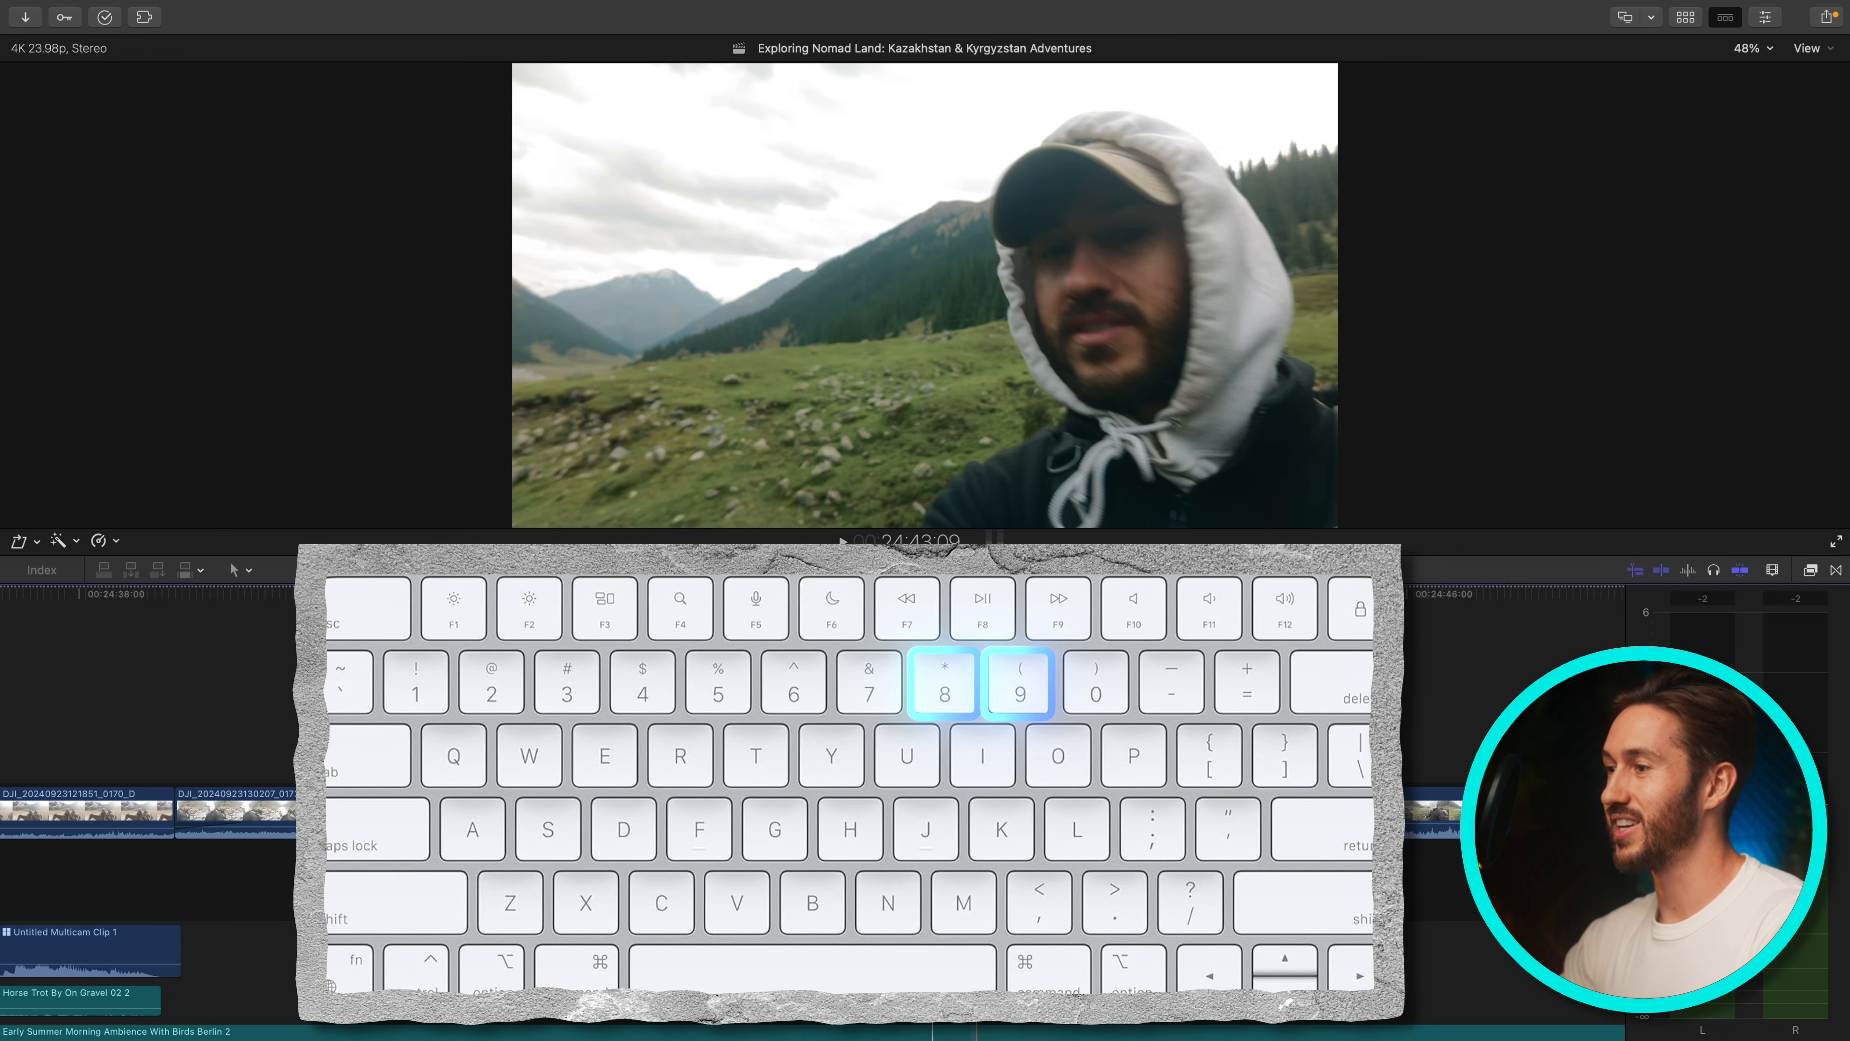
# Open the Command Editor and switch the command set to Default
pyautogui.click(772, 593)
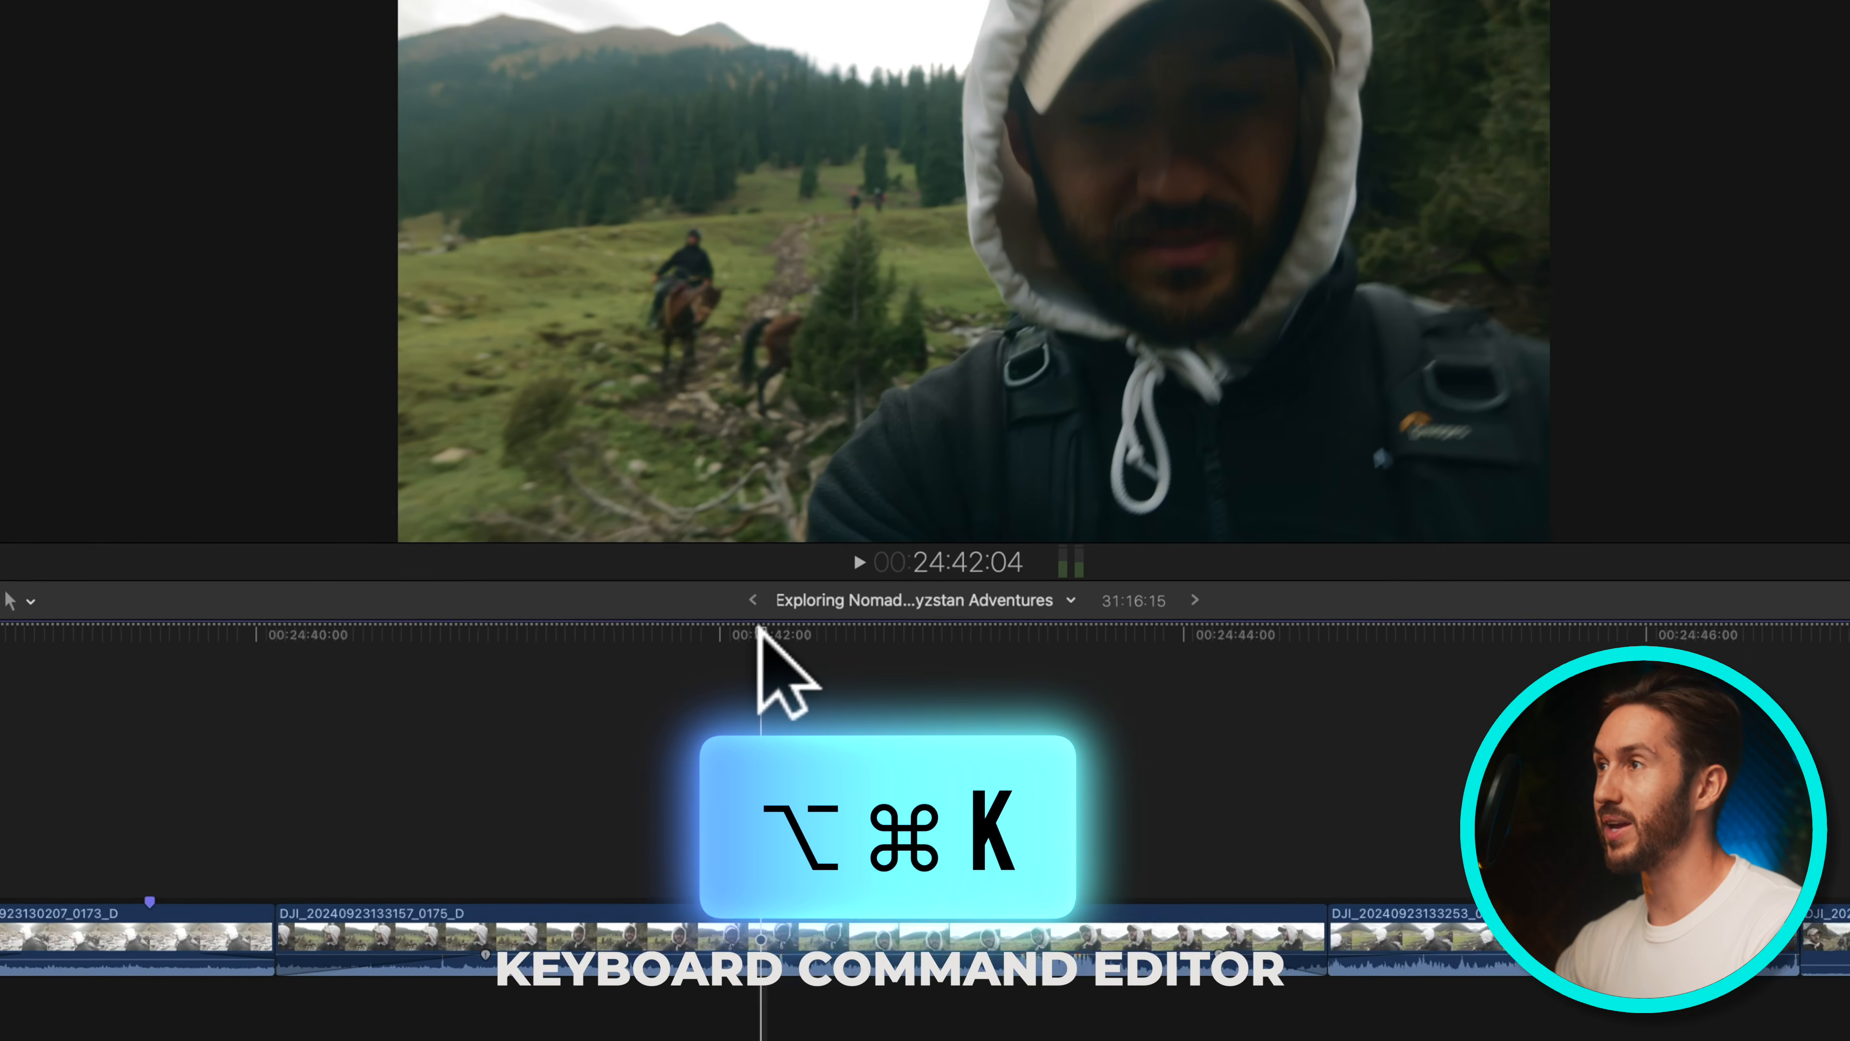
pyautogui.press('alt+super+k')
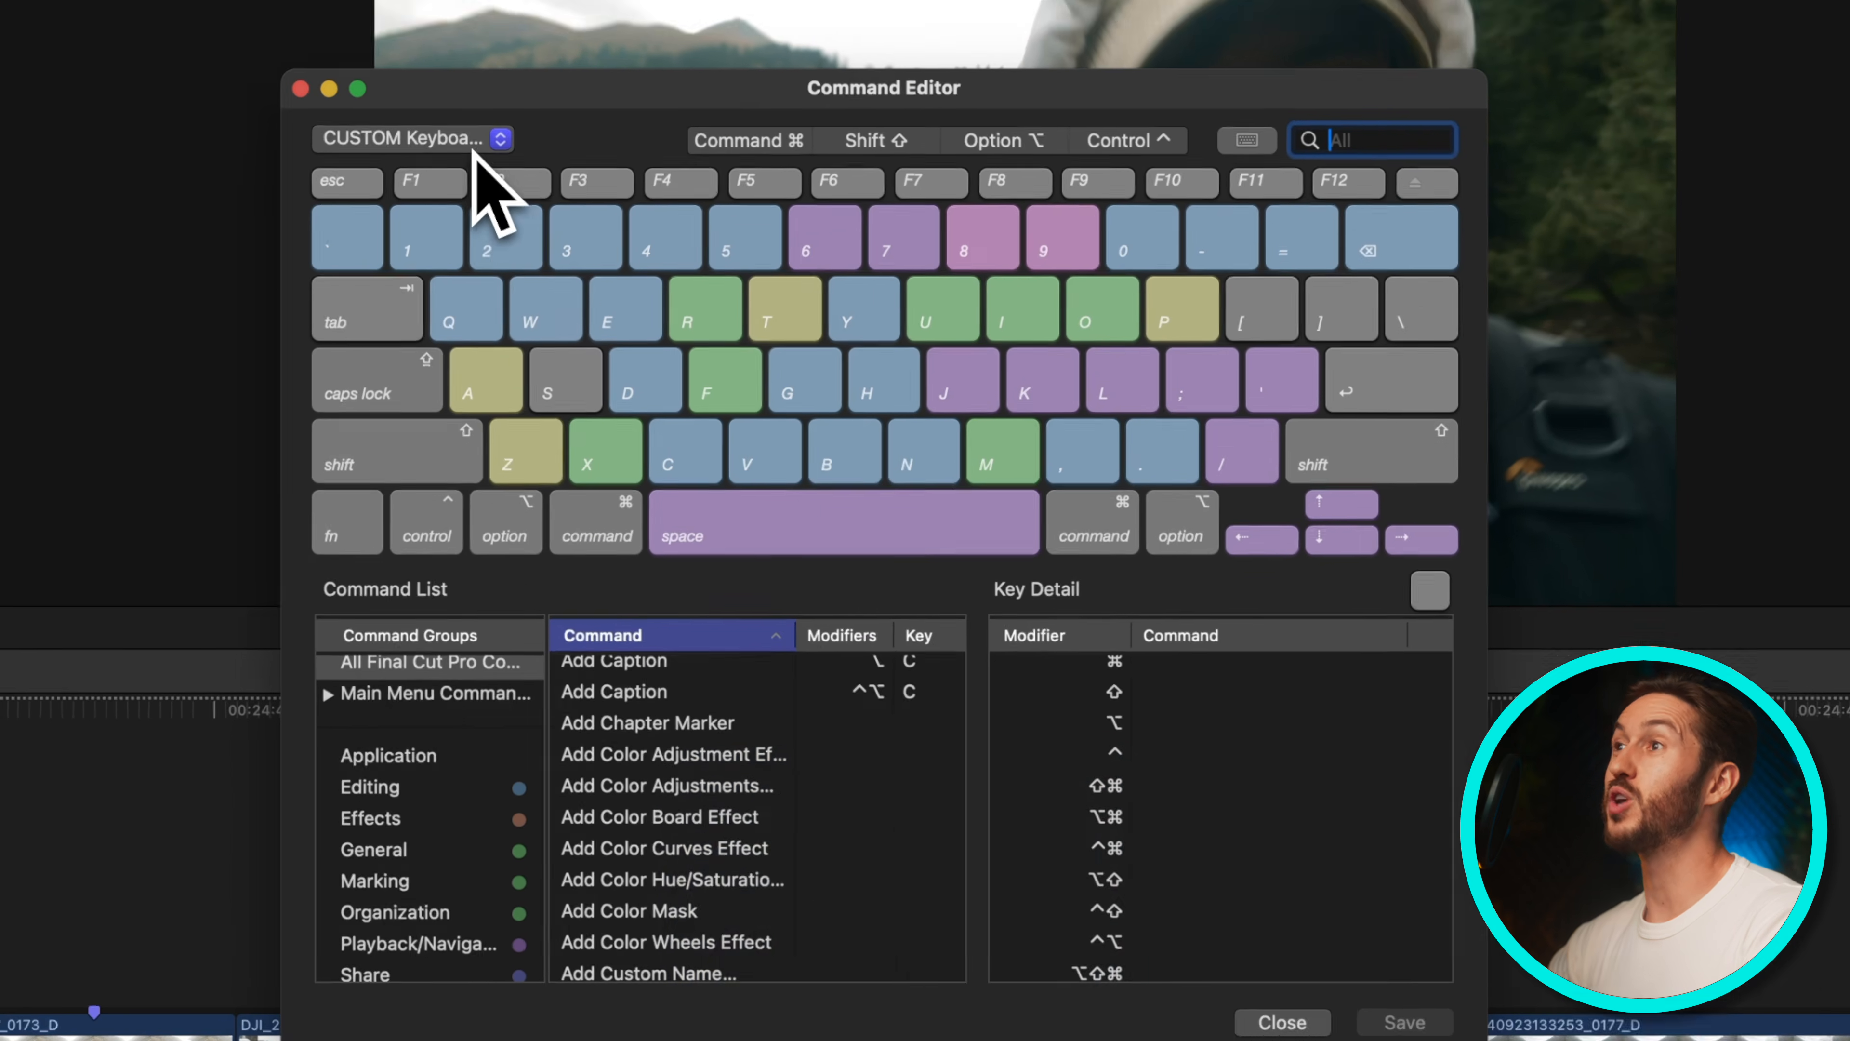
pyautogui.click(459, 101)
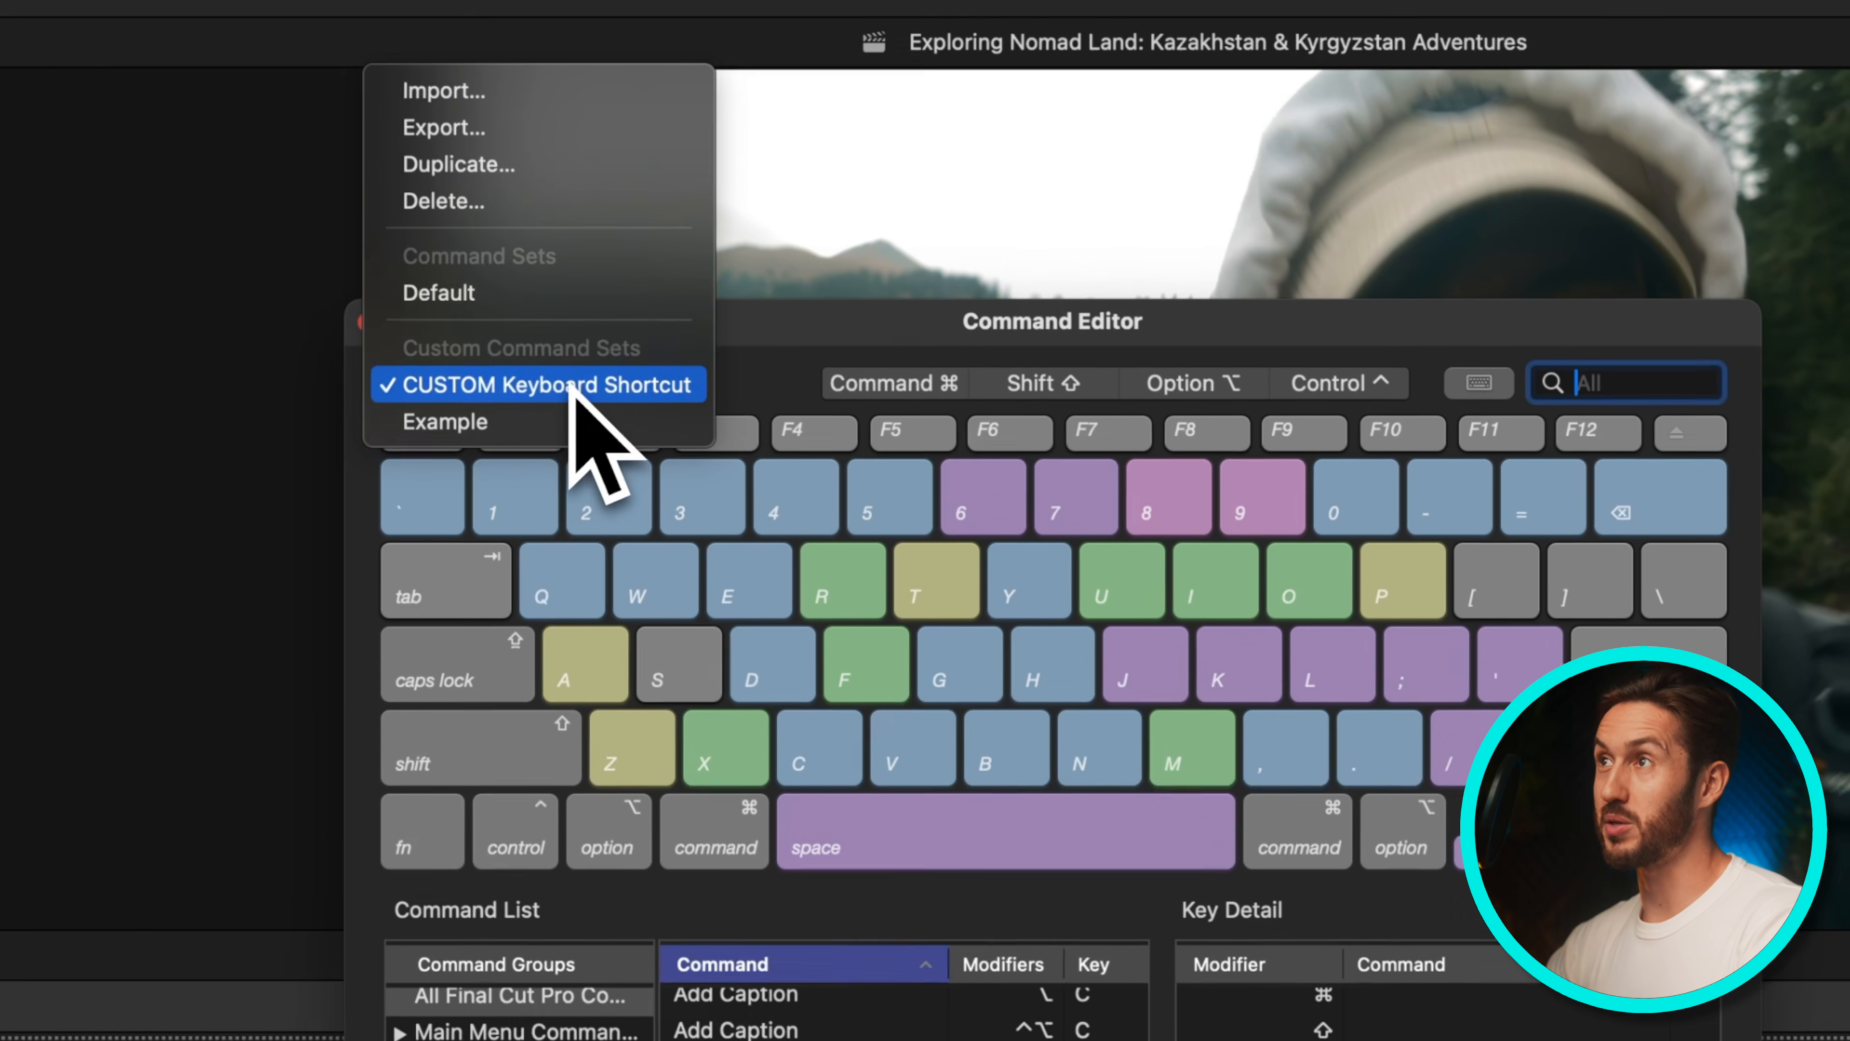
pyautogui.click(566, 295)
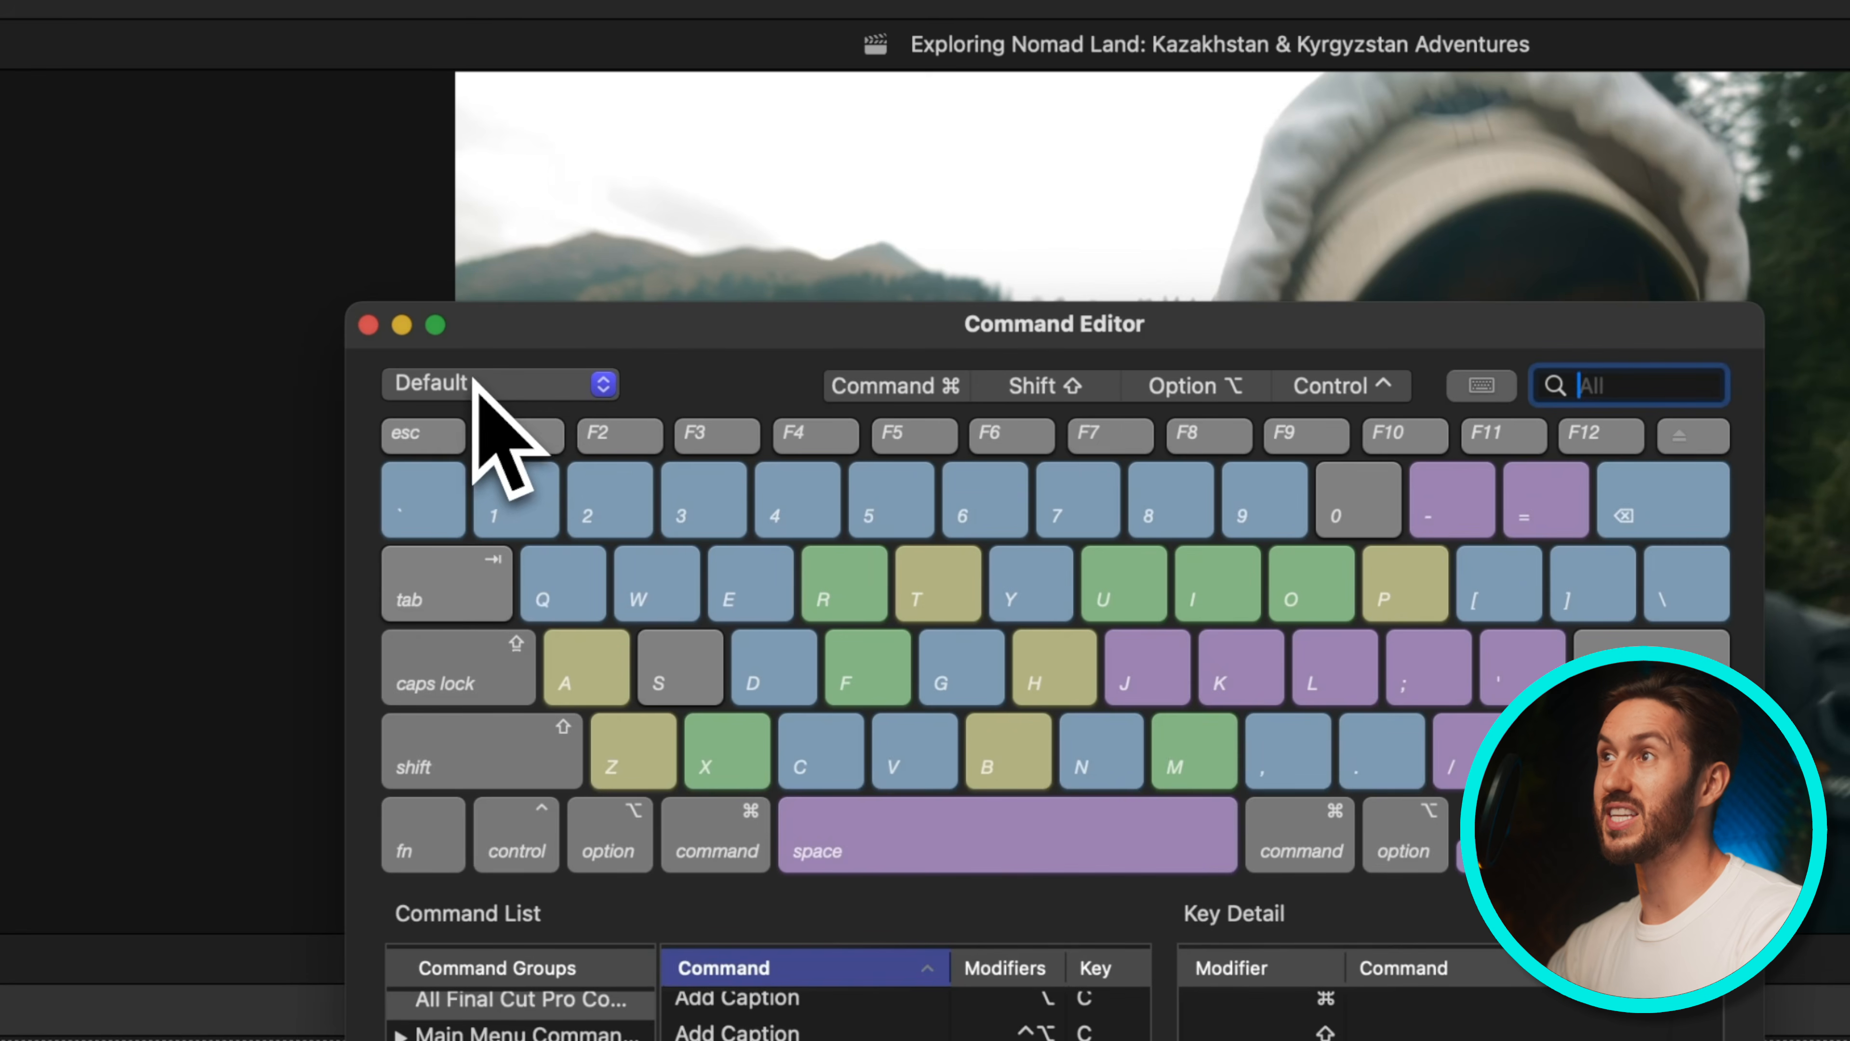
pyautogui.click(515, 389)
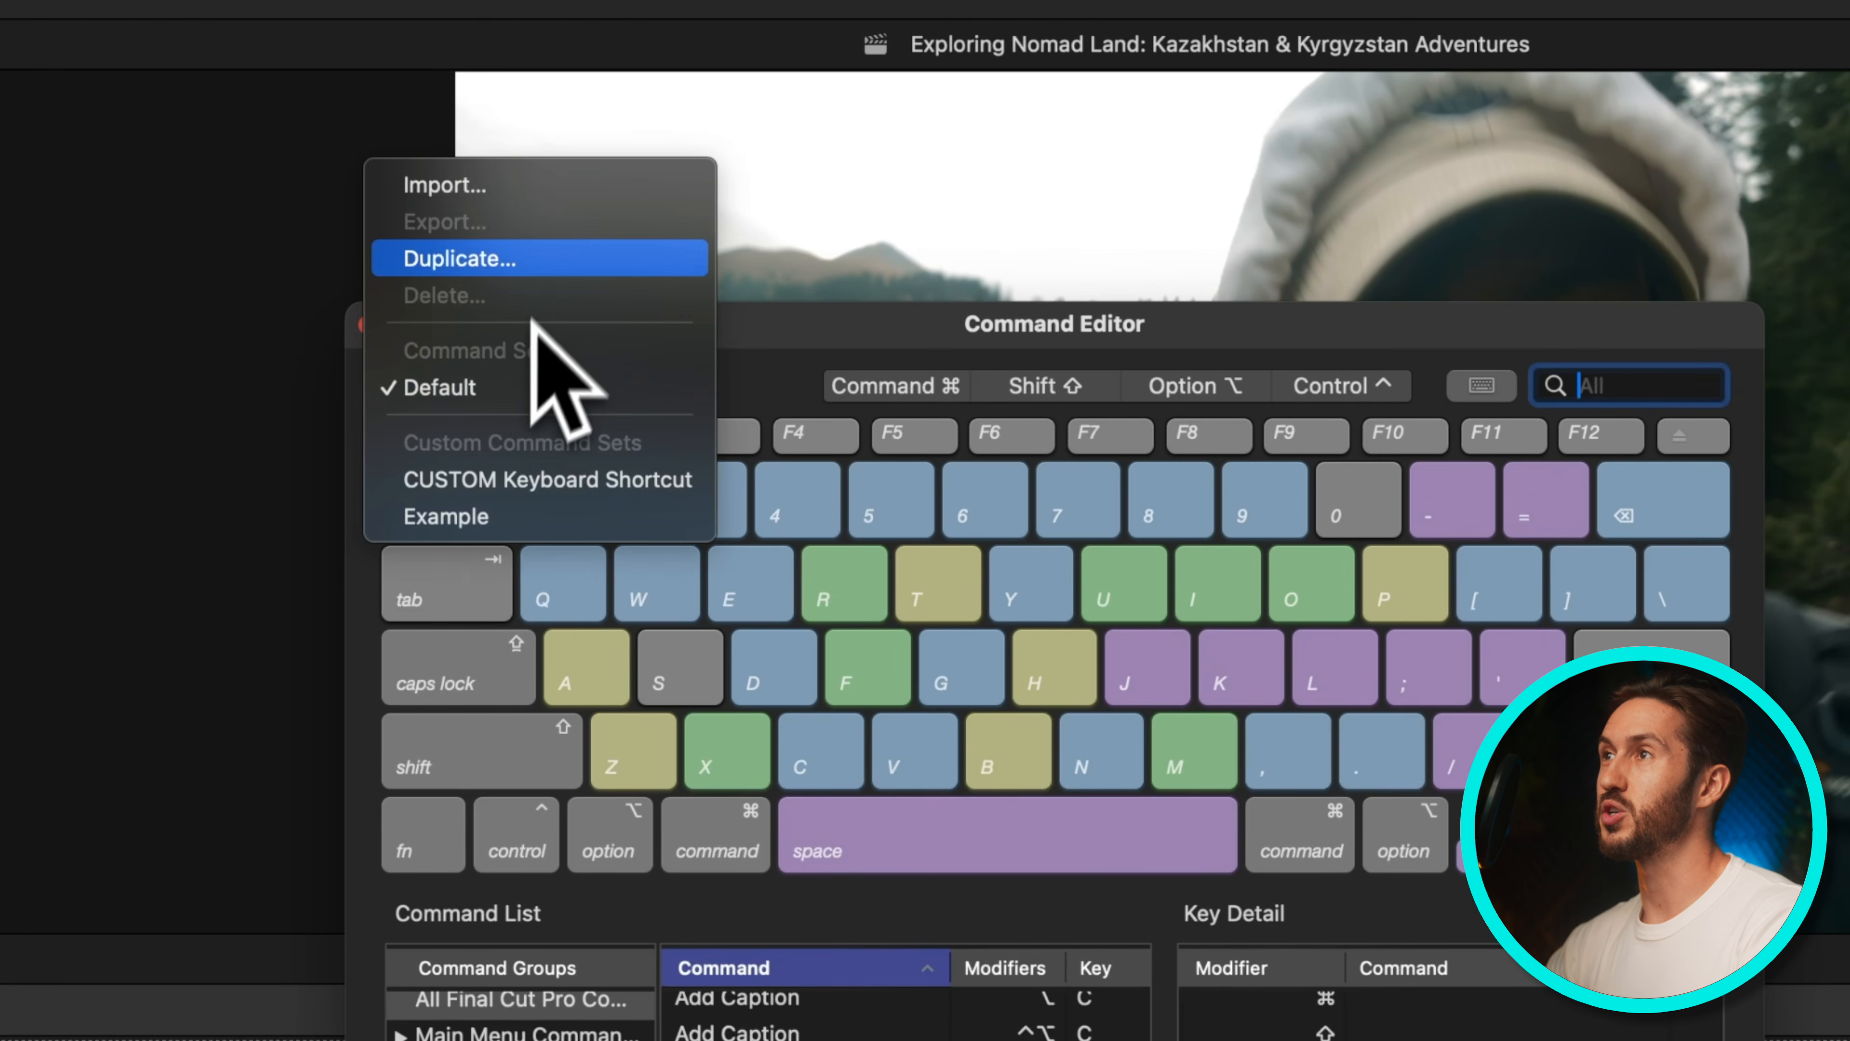
pyautogui.click(543, 261)
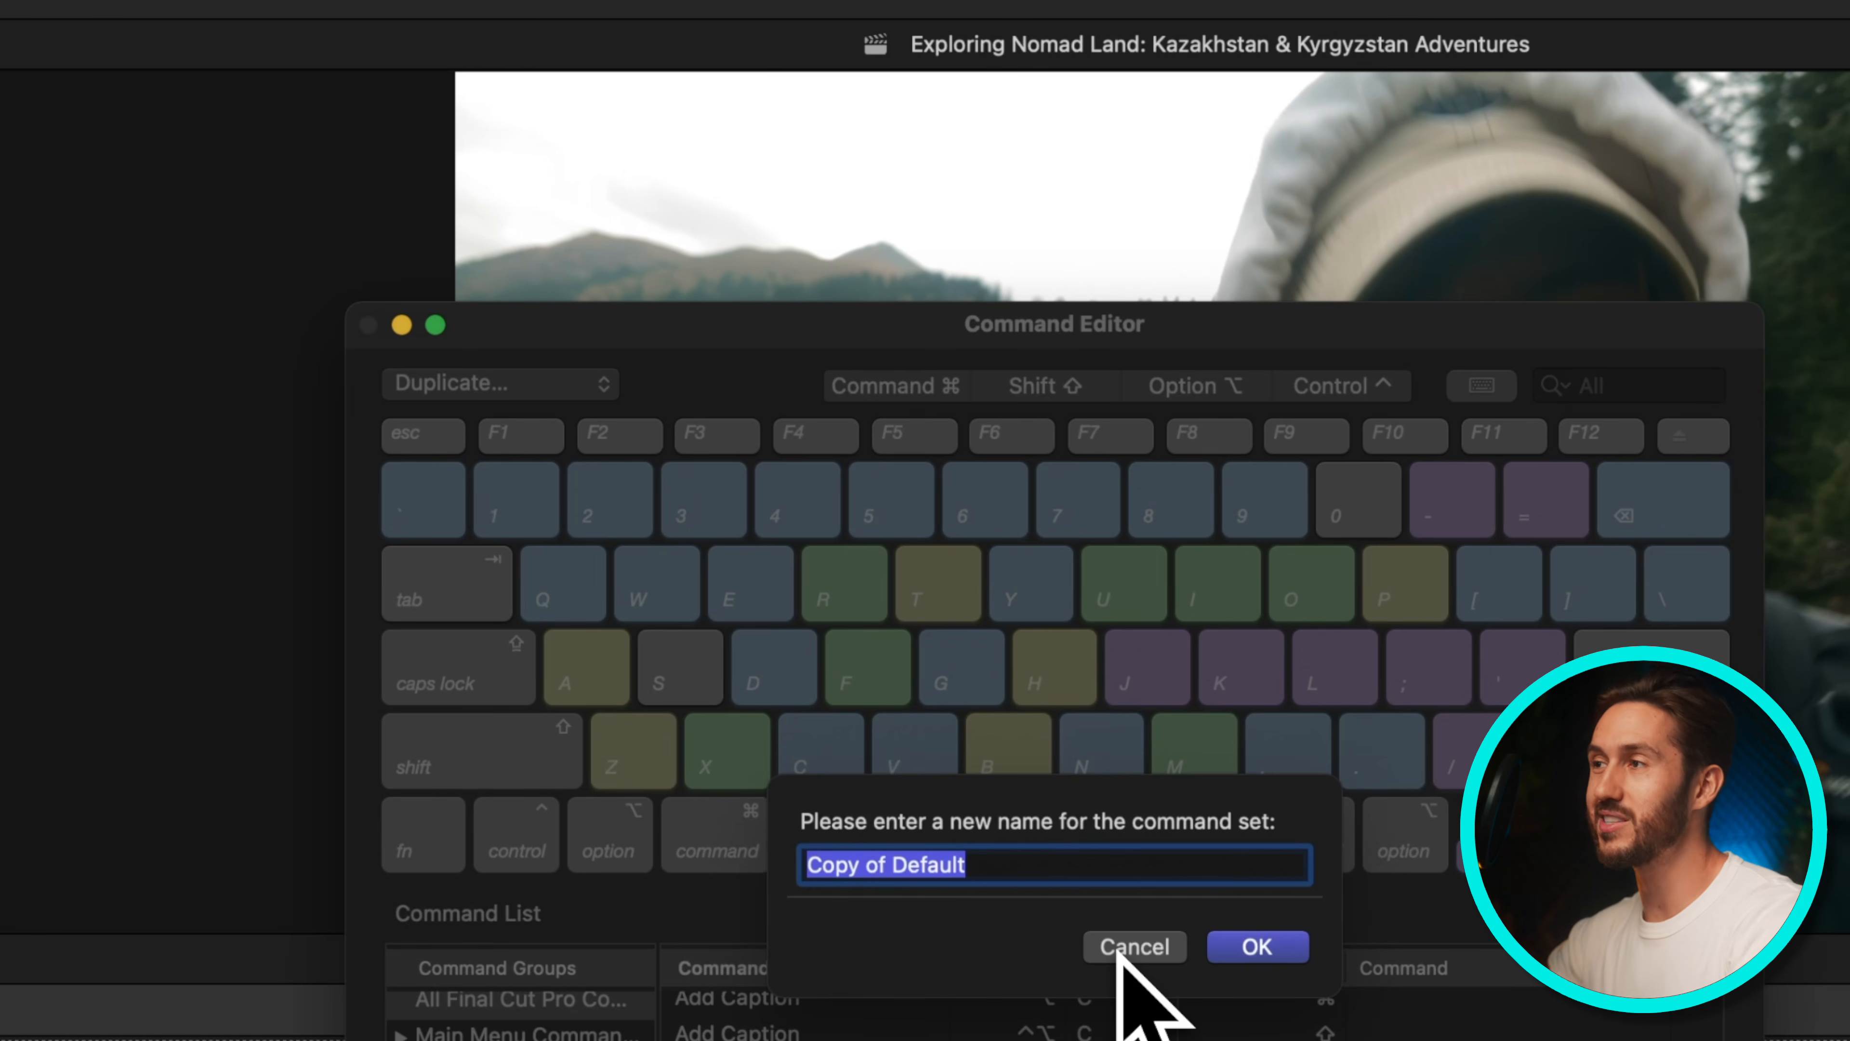
pyautogui.click(1161, 947)
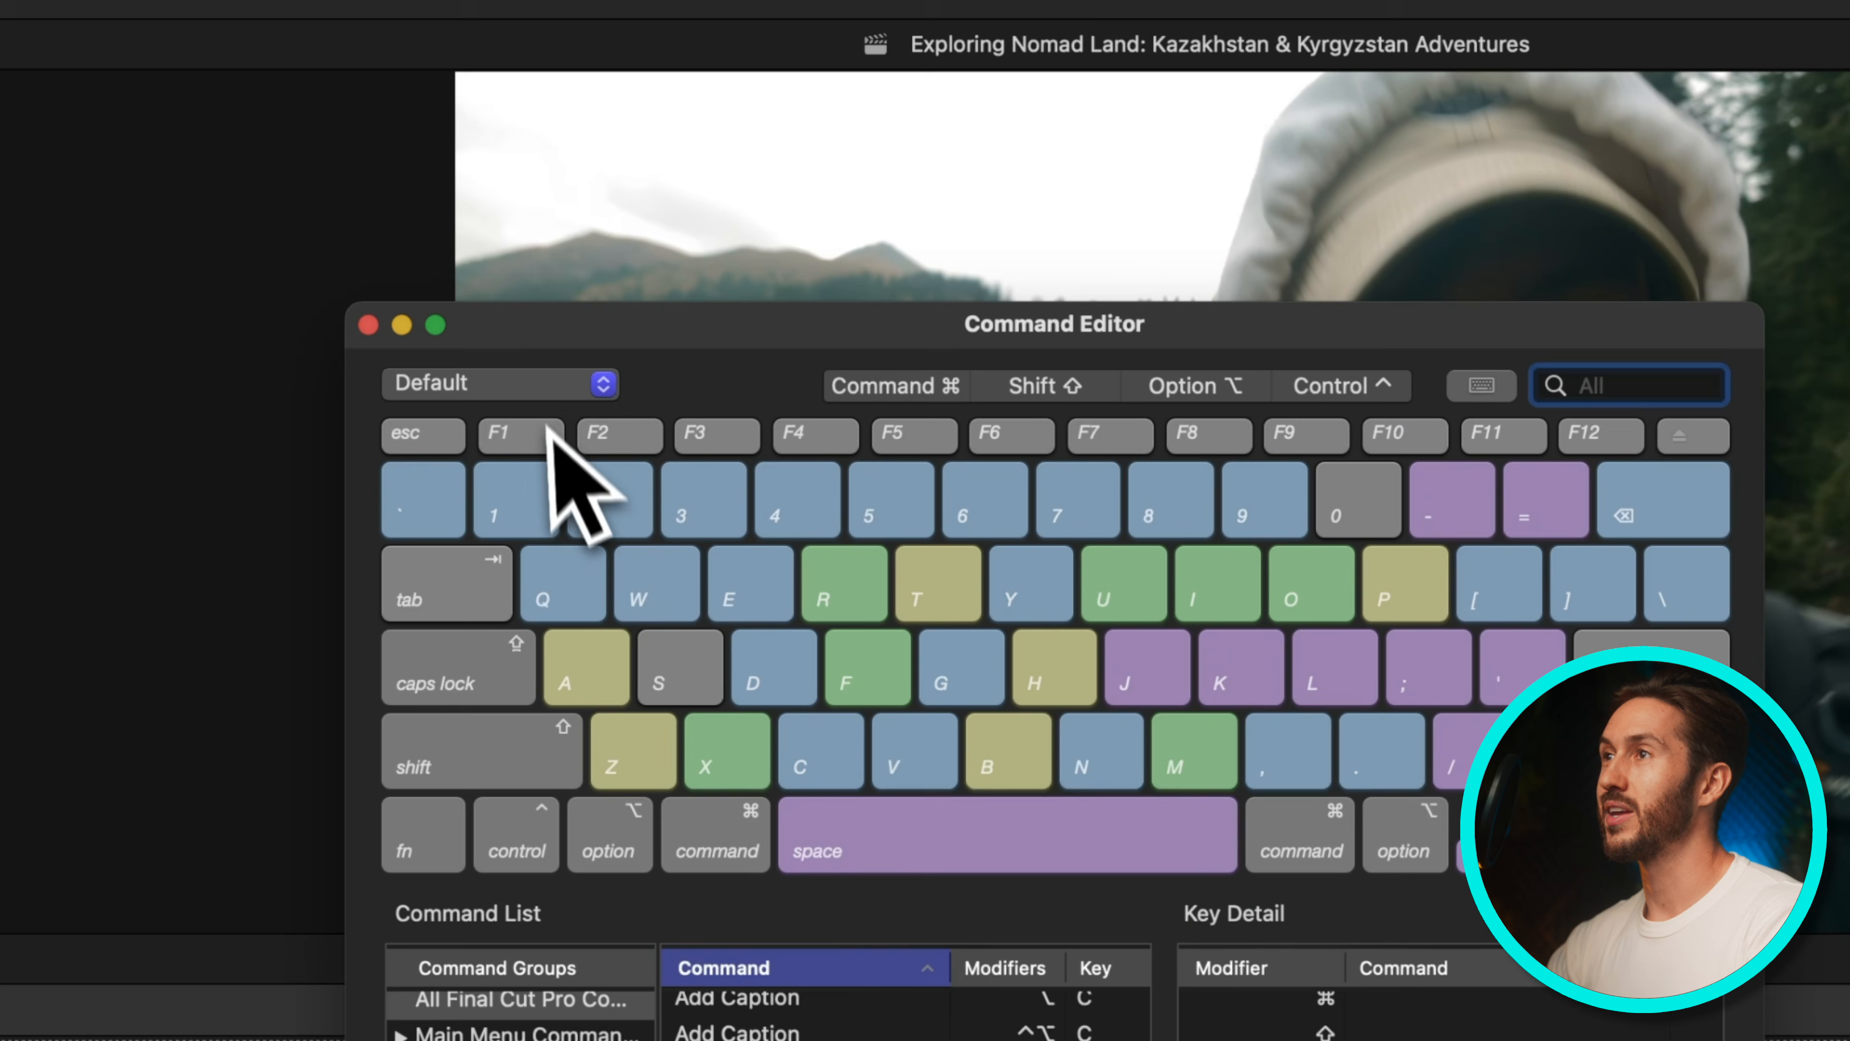
# In the Example command set, assign 8 to Show/Hide Browser and remove its Control-Command-1 shortcut
pyautogui.click(539, 385)
pyautogui.click(535, 516)
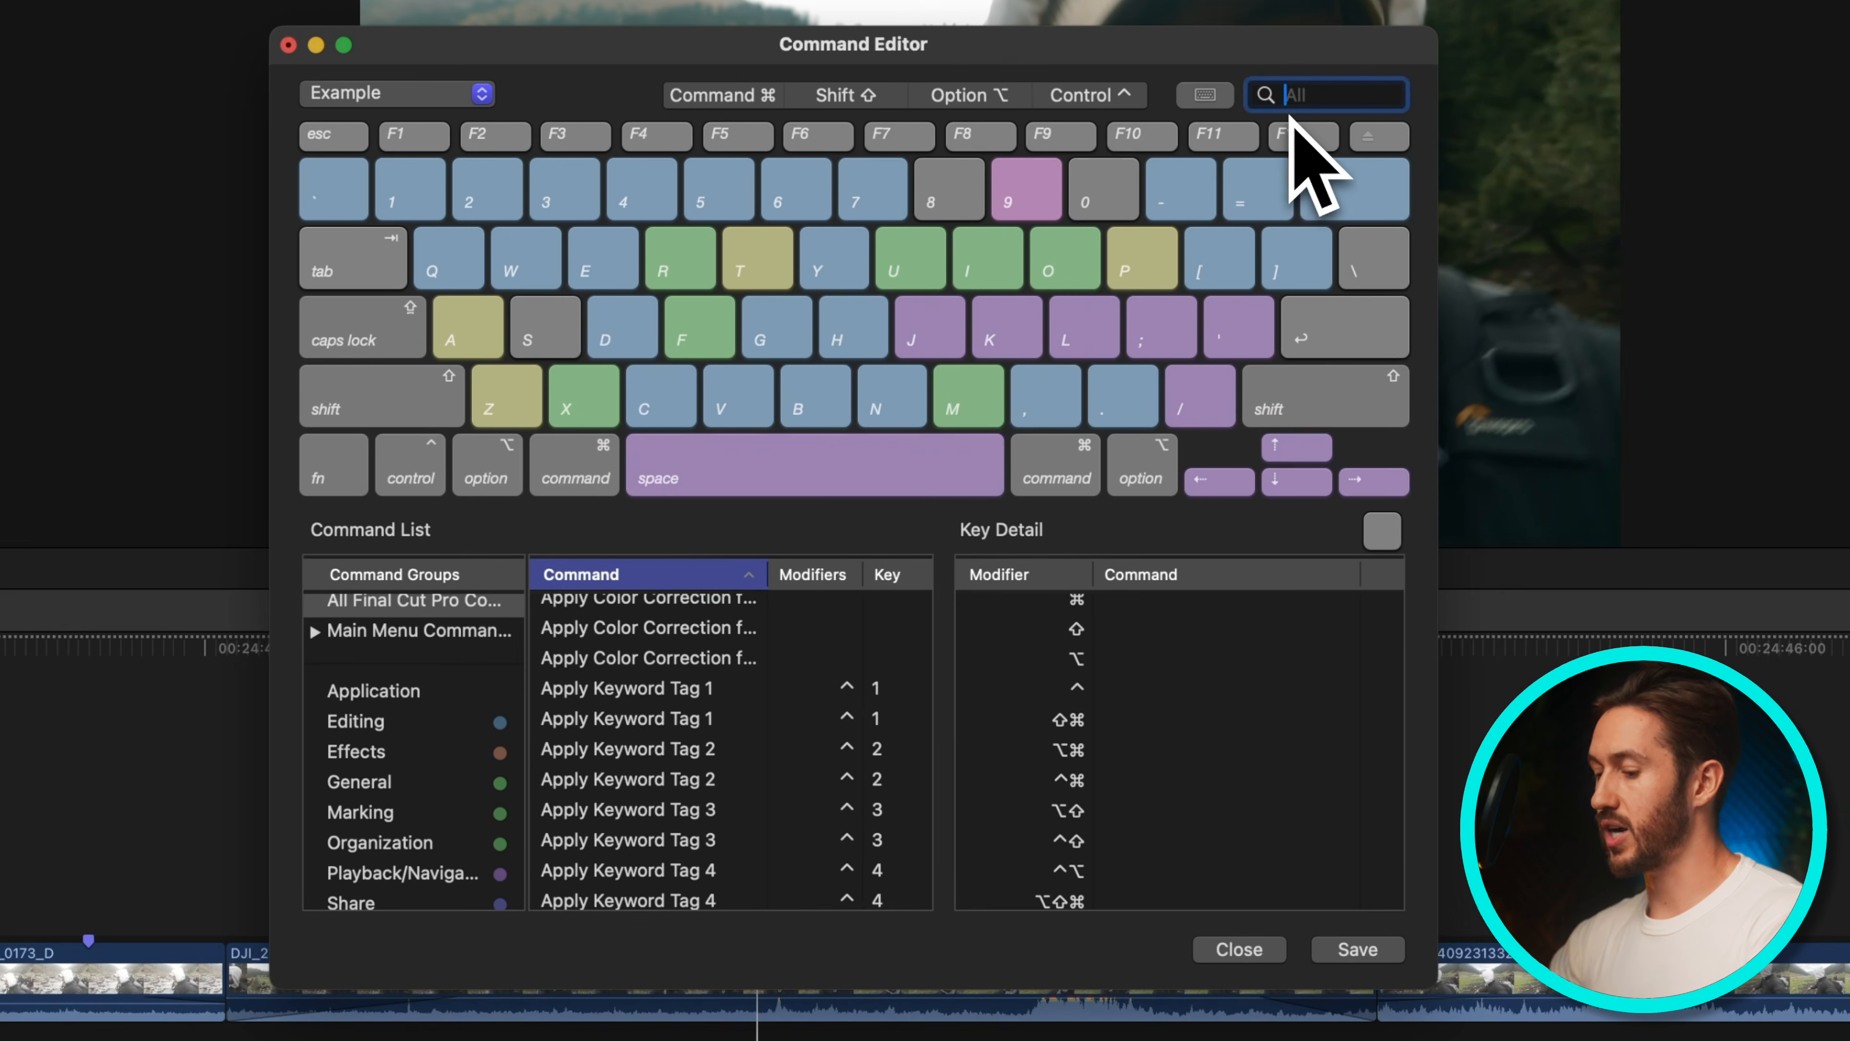
pyautogui.write('w/hide')
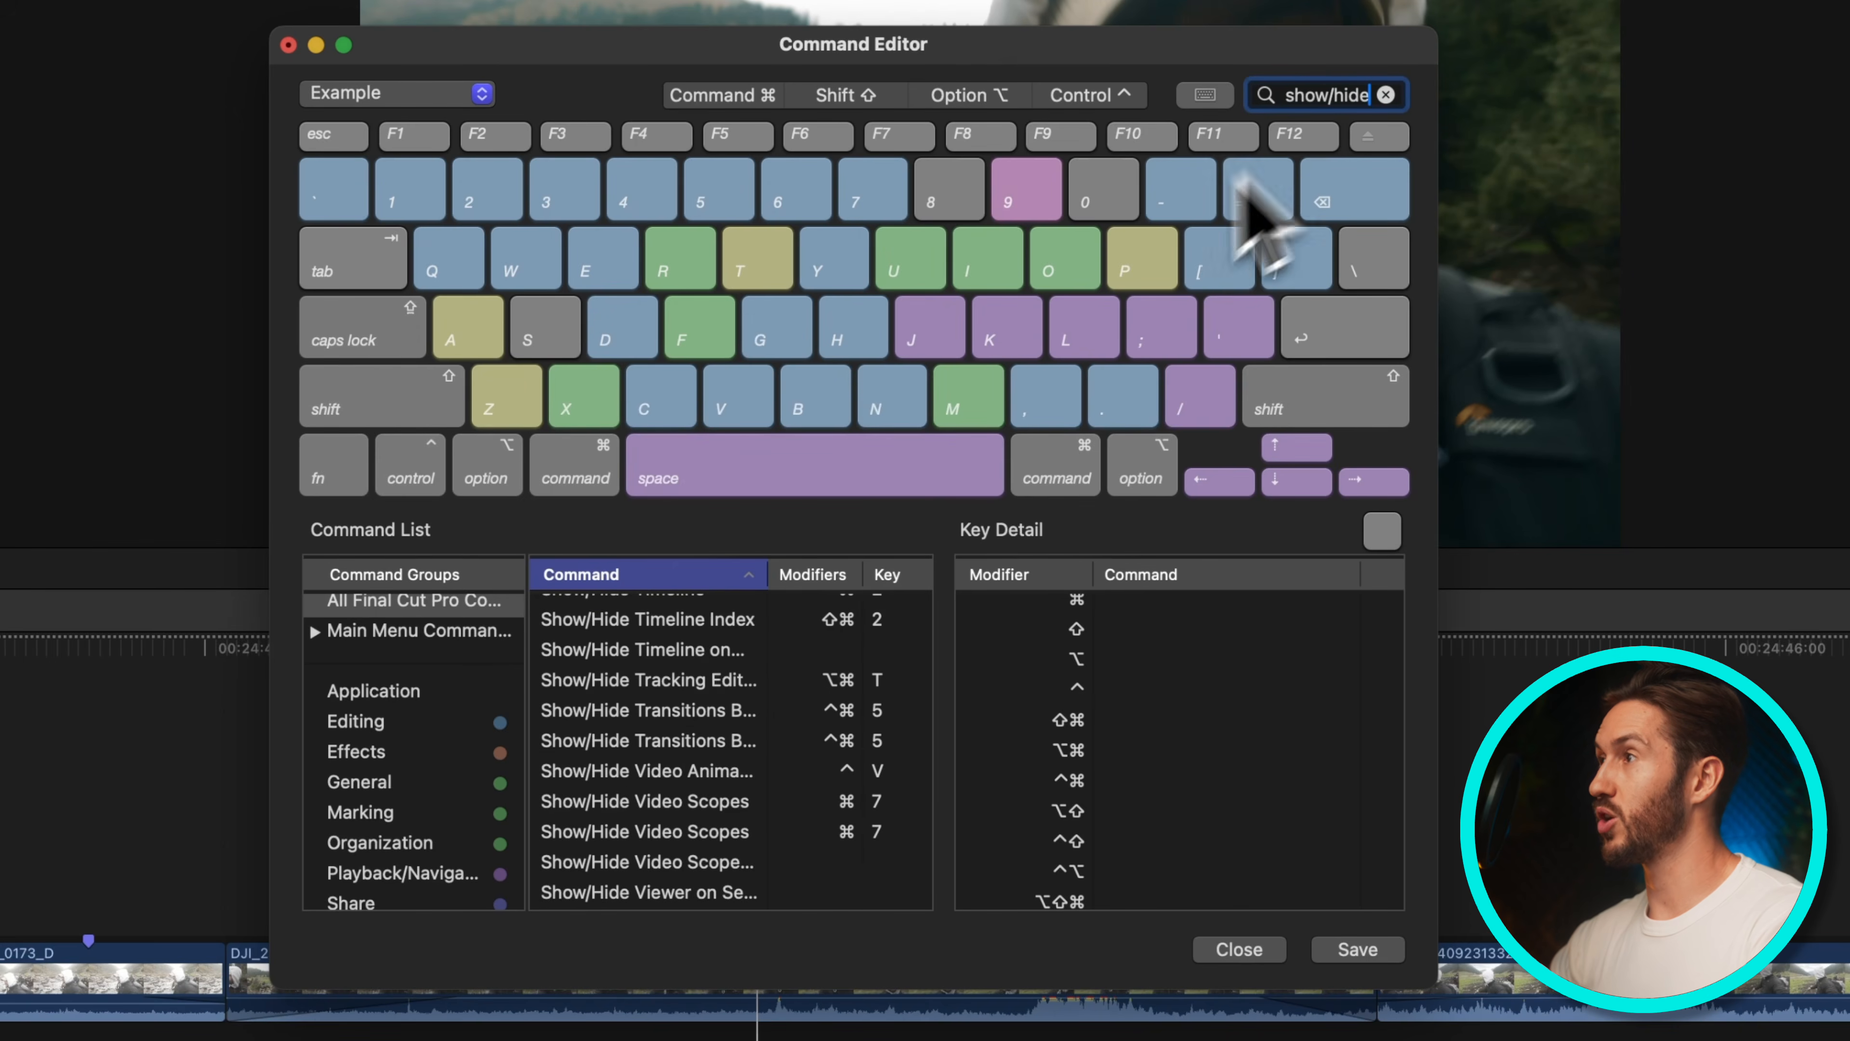
pyautogui.scroll(5, 757, 806)
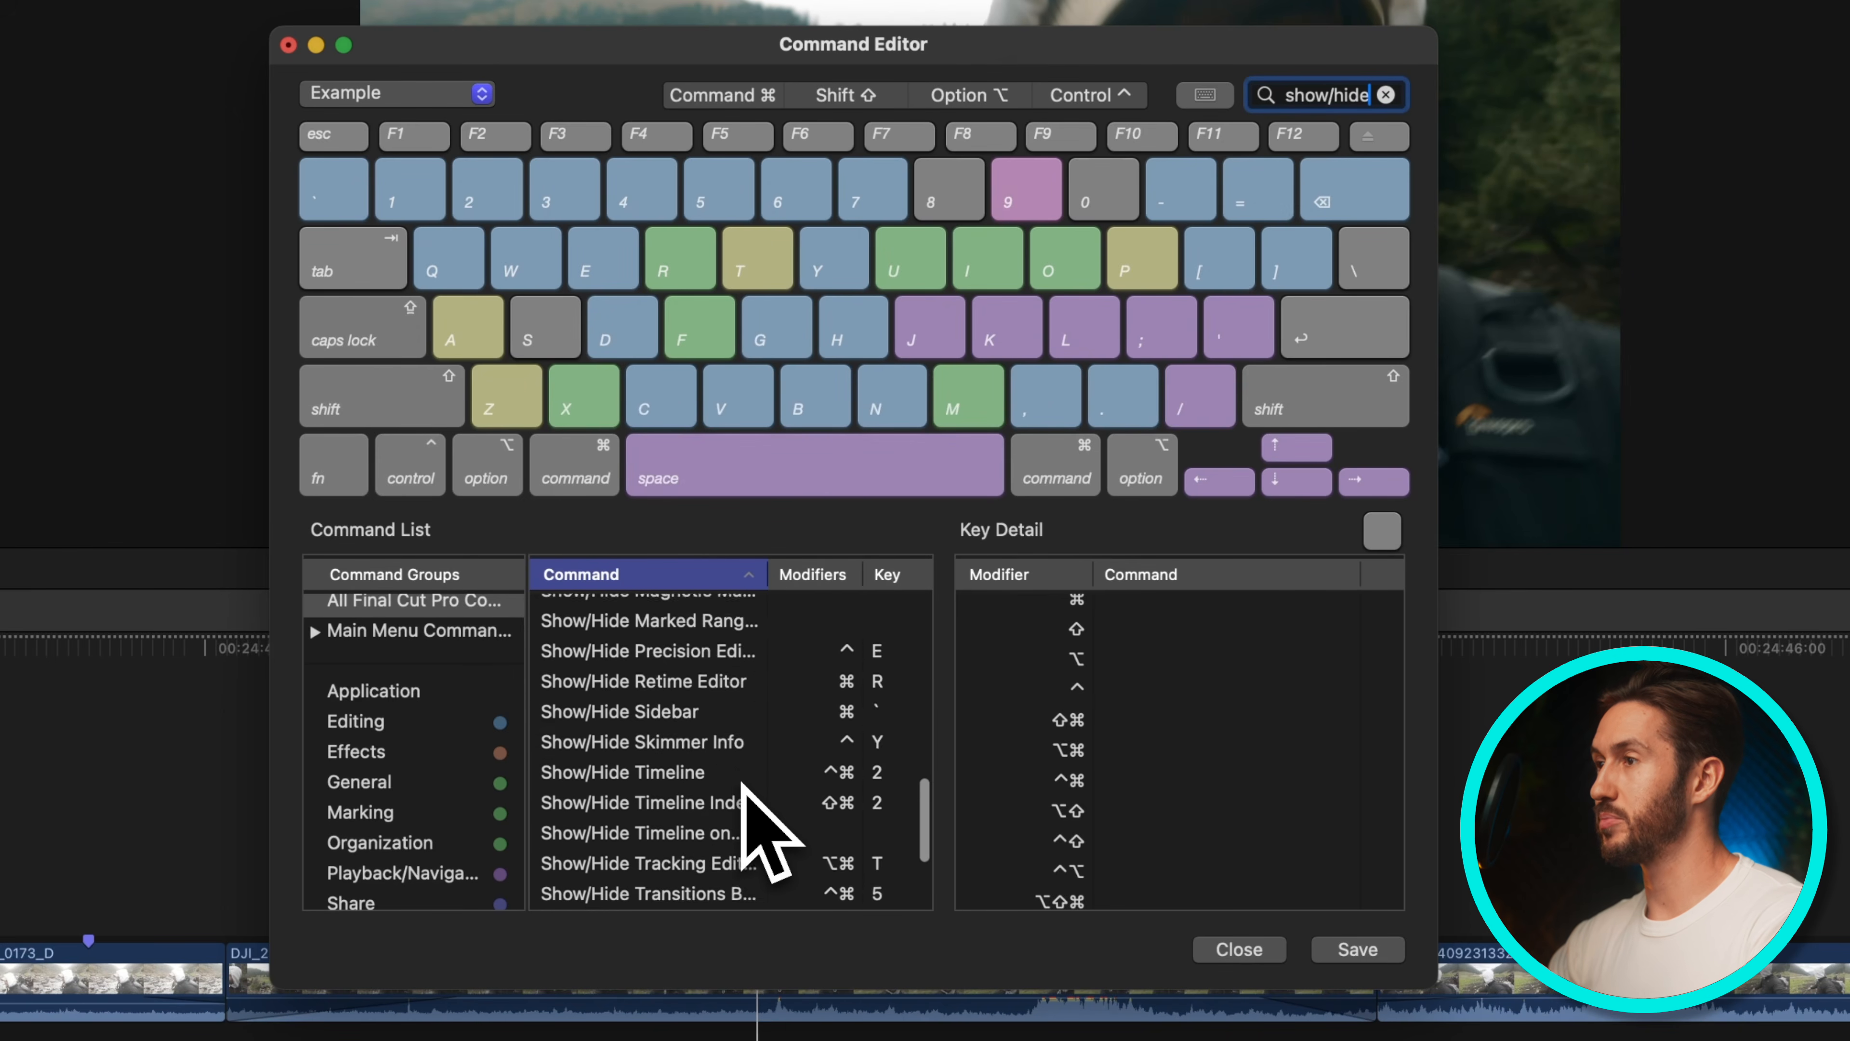
pyautogui.scroll(8, 743, 786)
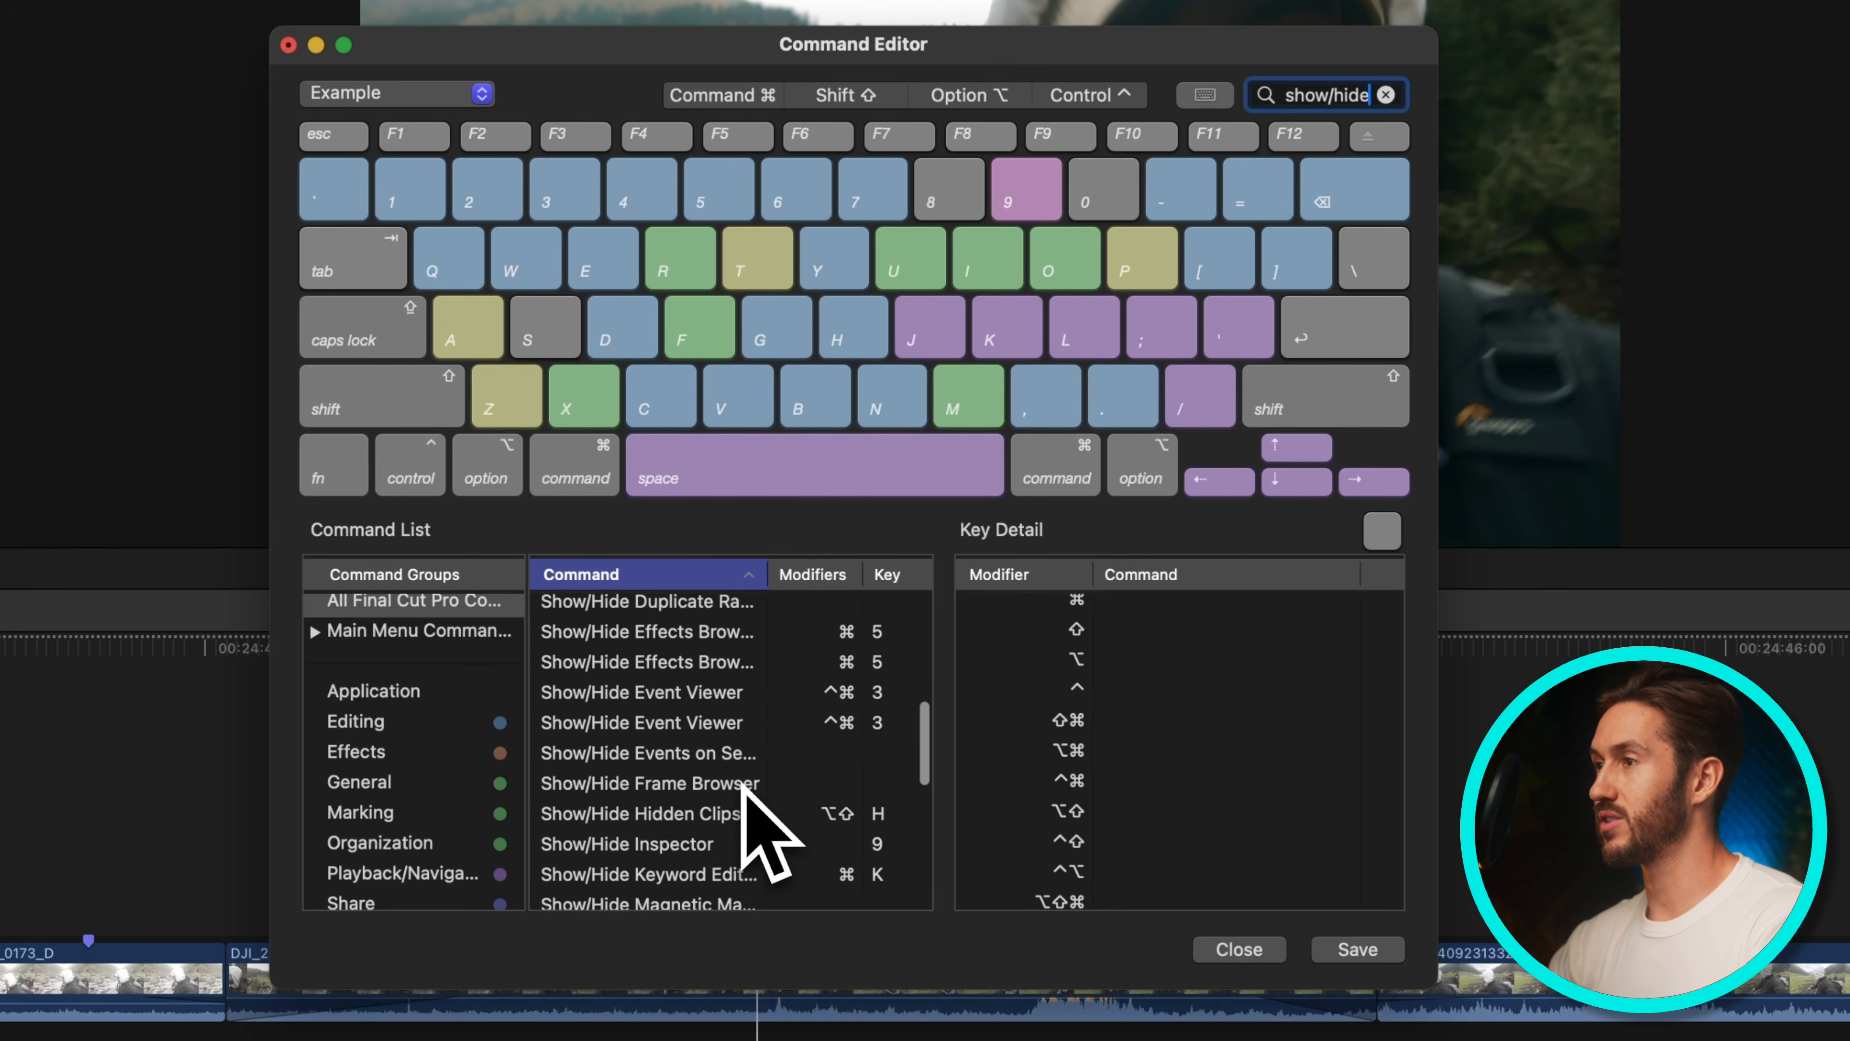
pyautogui.click(659, 723)
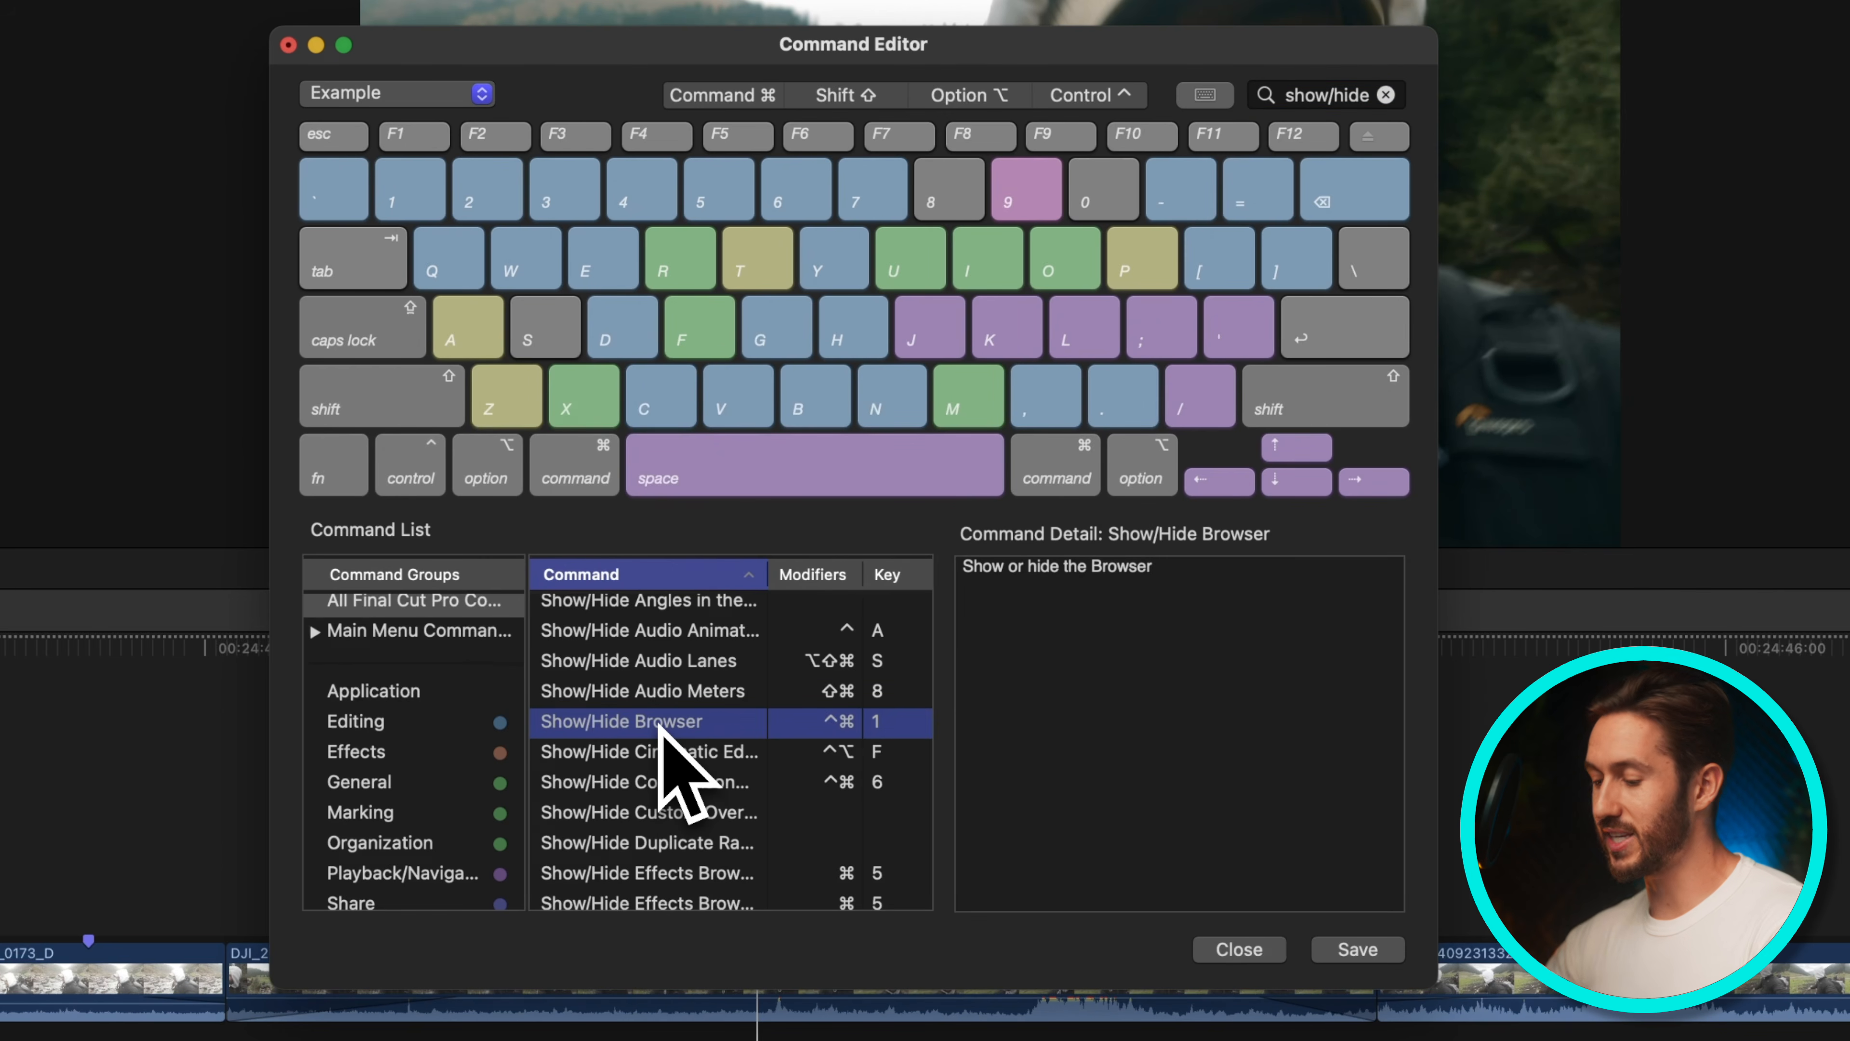
pyautogui.press('8')
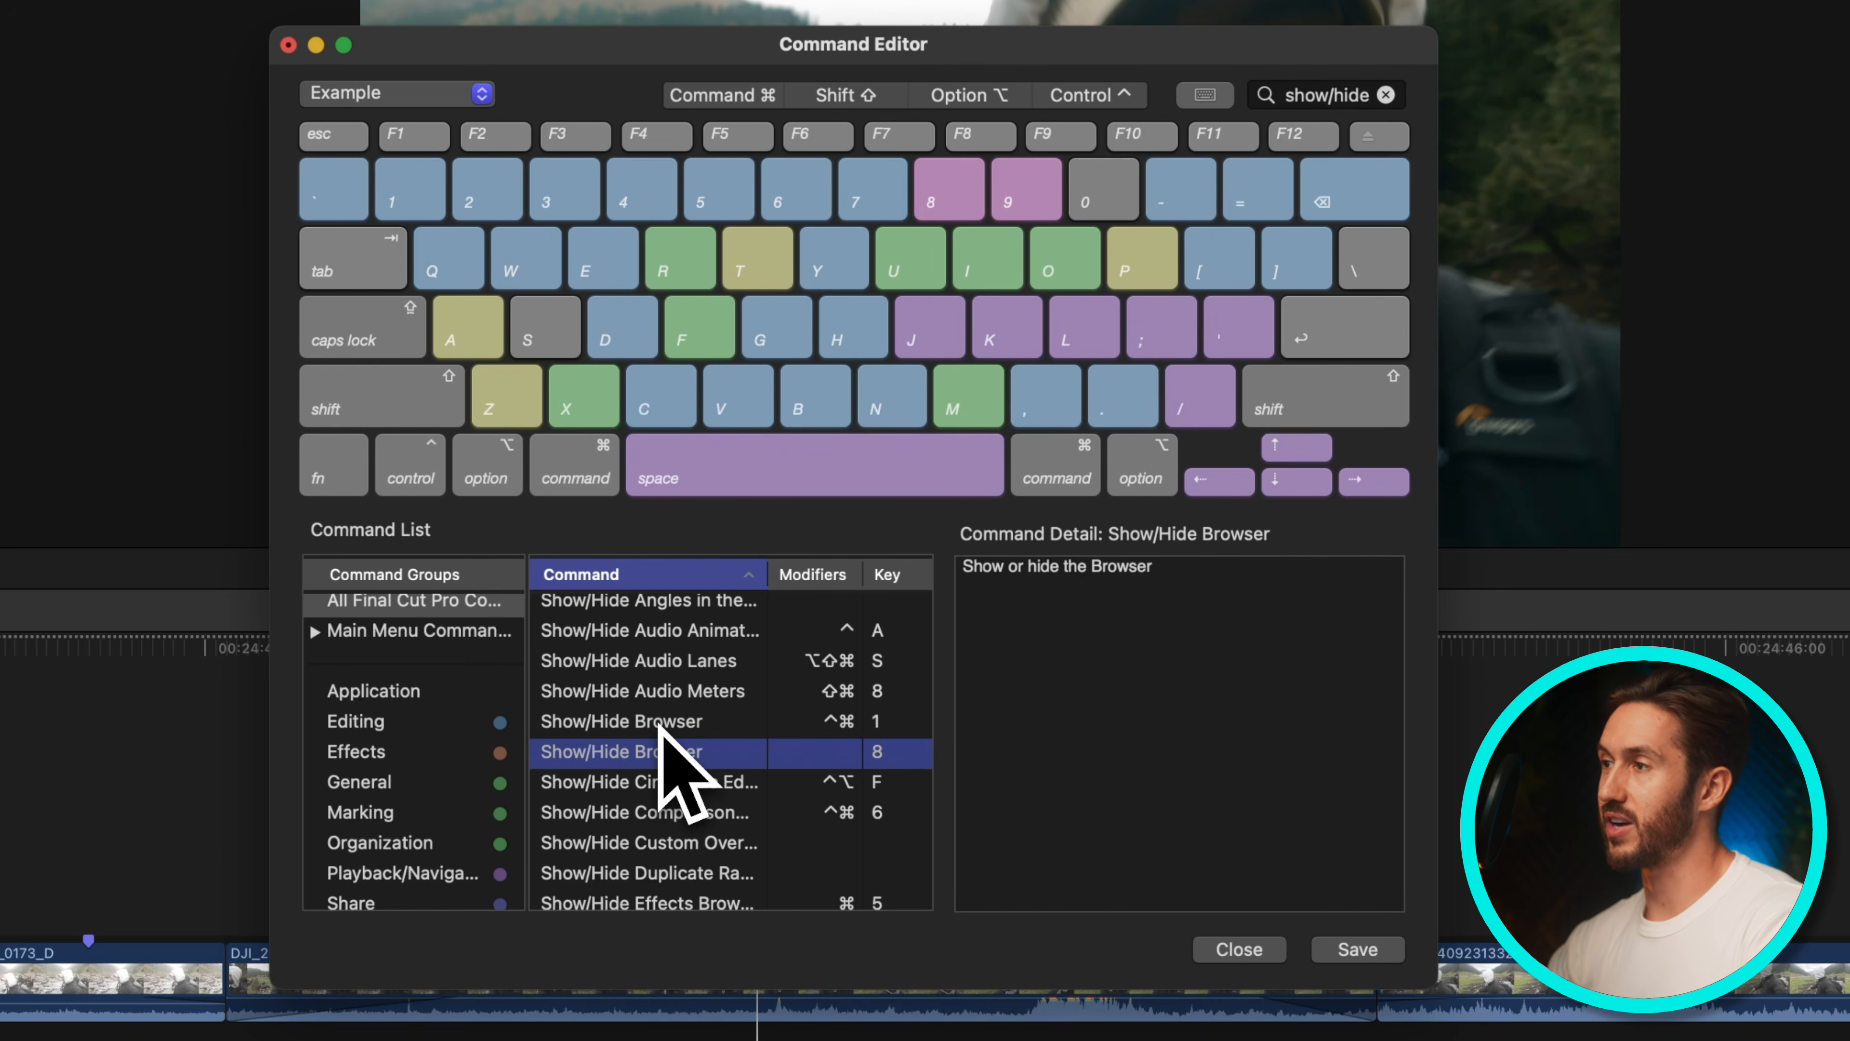
pyautogui.click(642, 725)
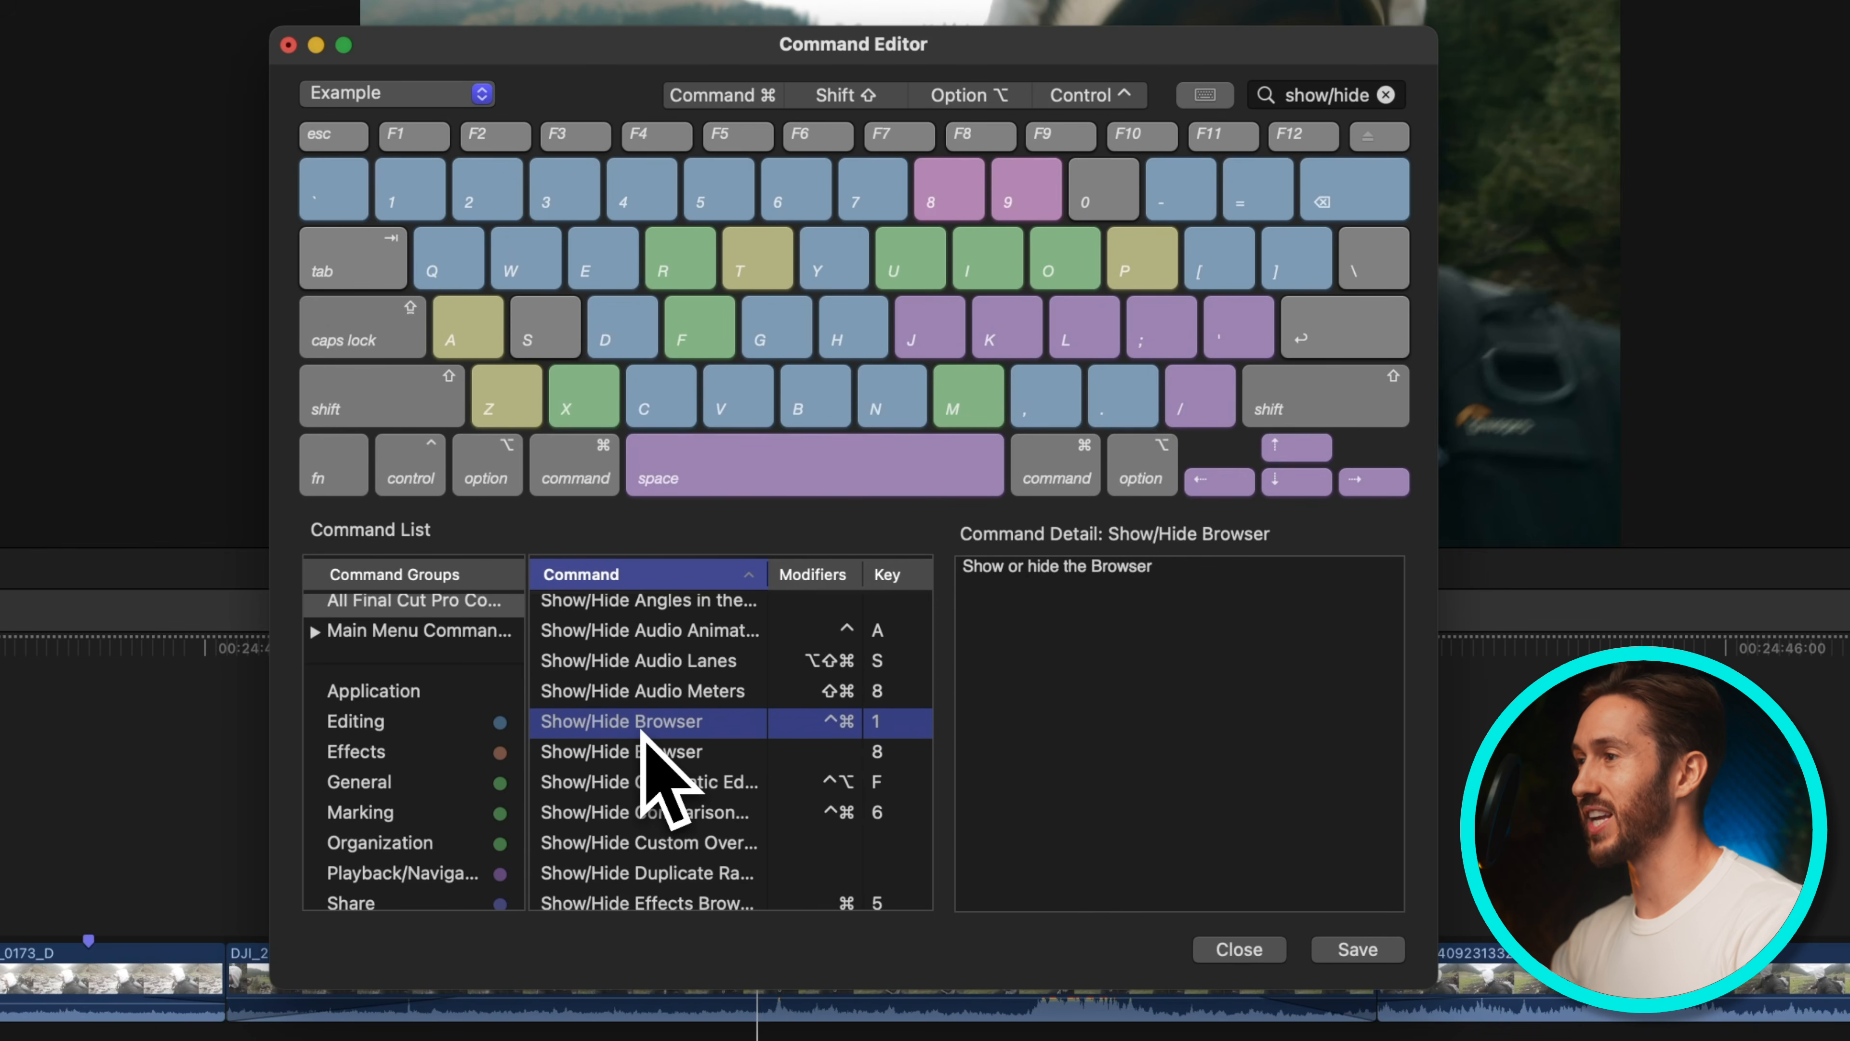
pyautogui.press('Delete')
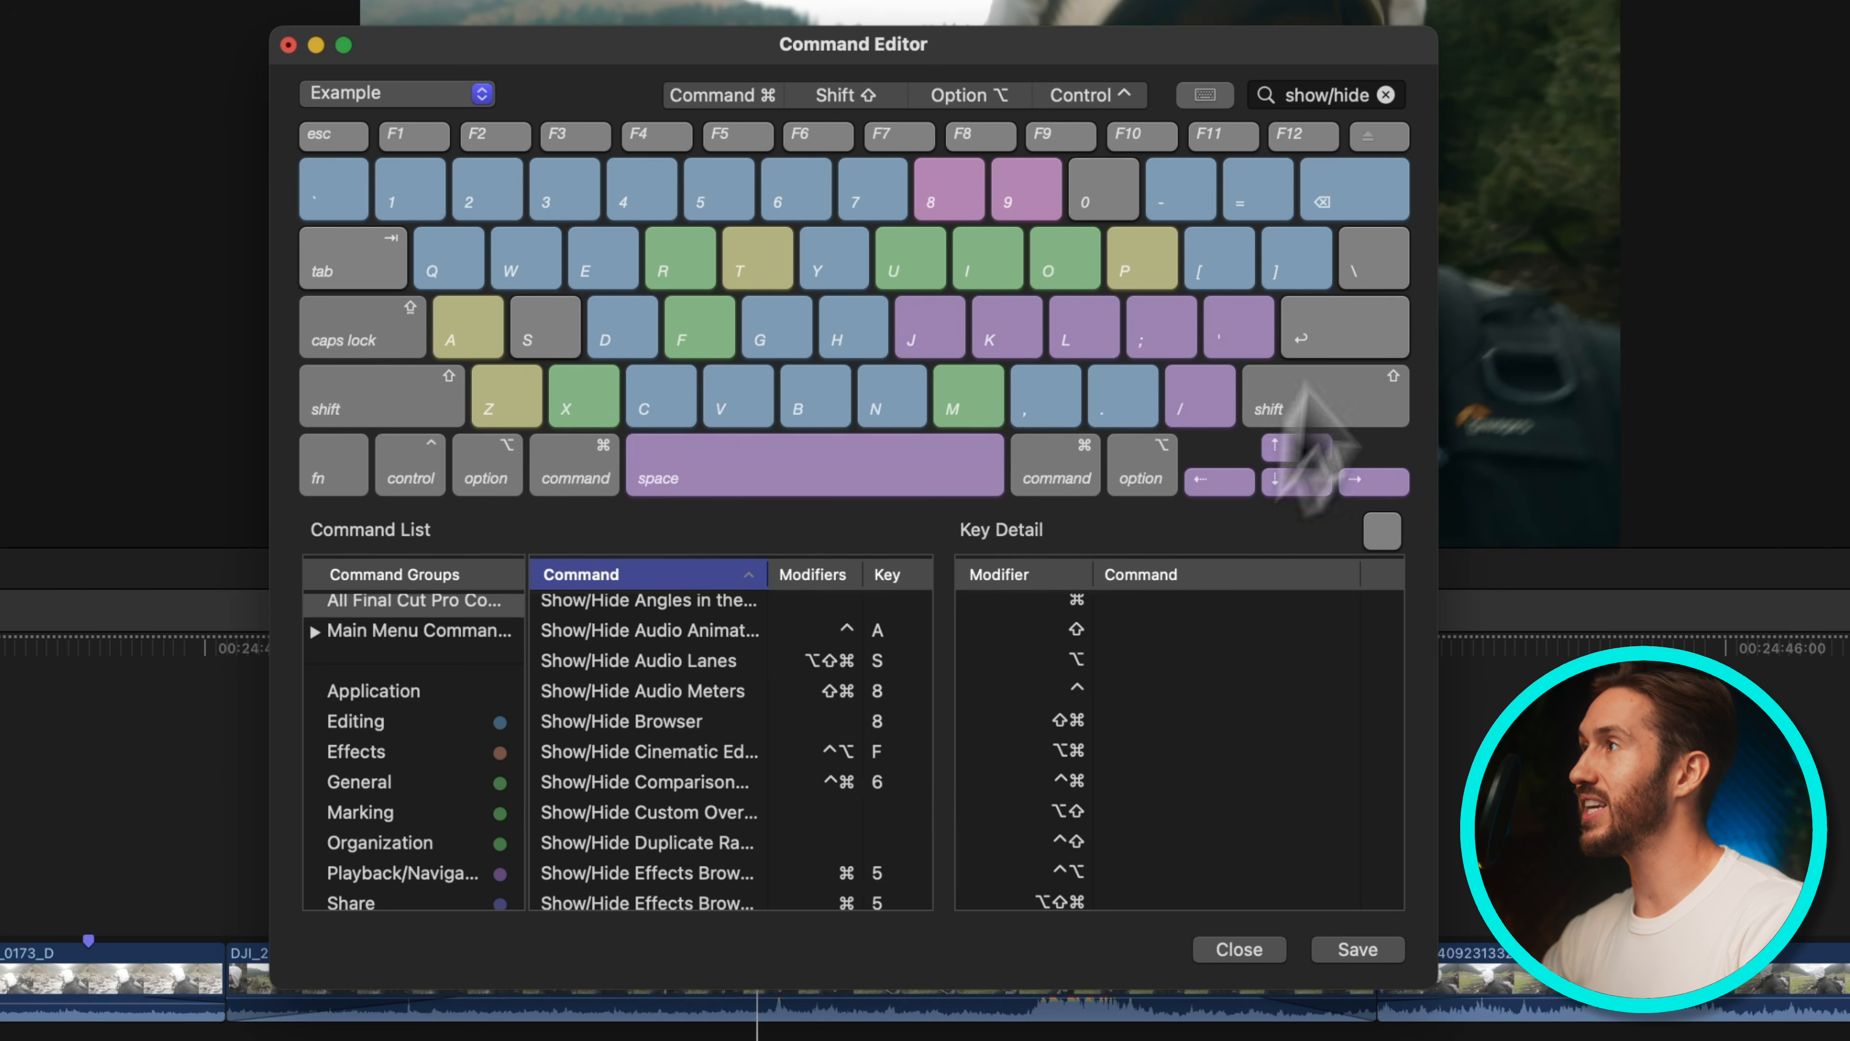
# Search the commands for inspector and assign 9 to Show/Hide Inspector
pyautogui.write('in')
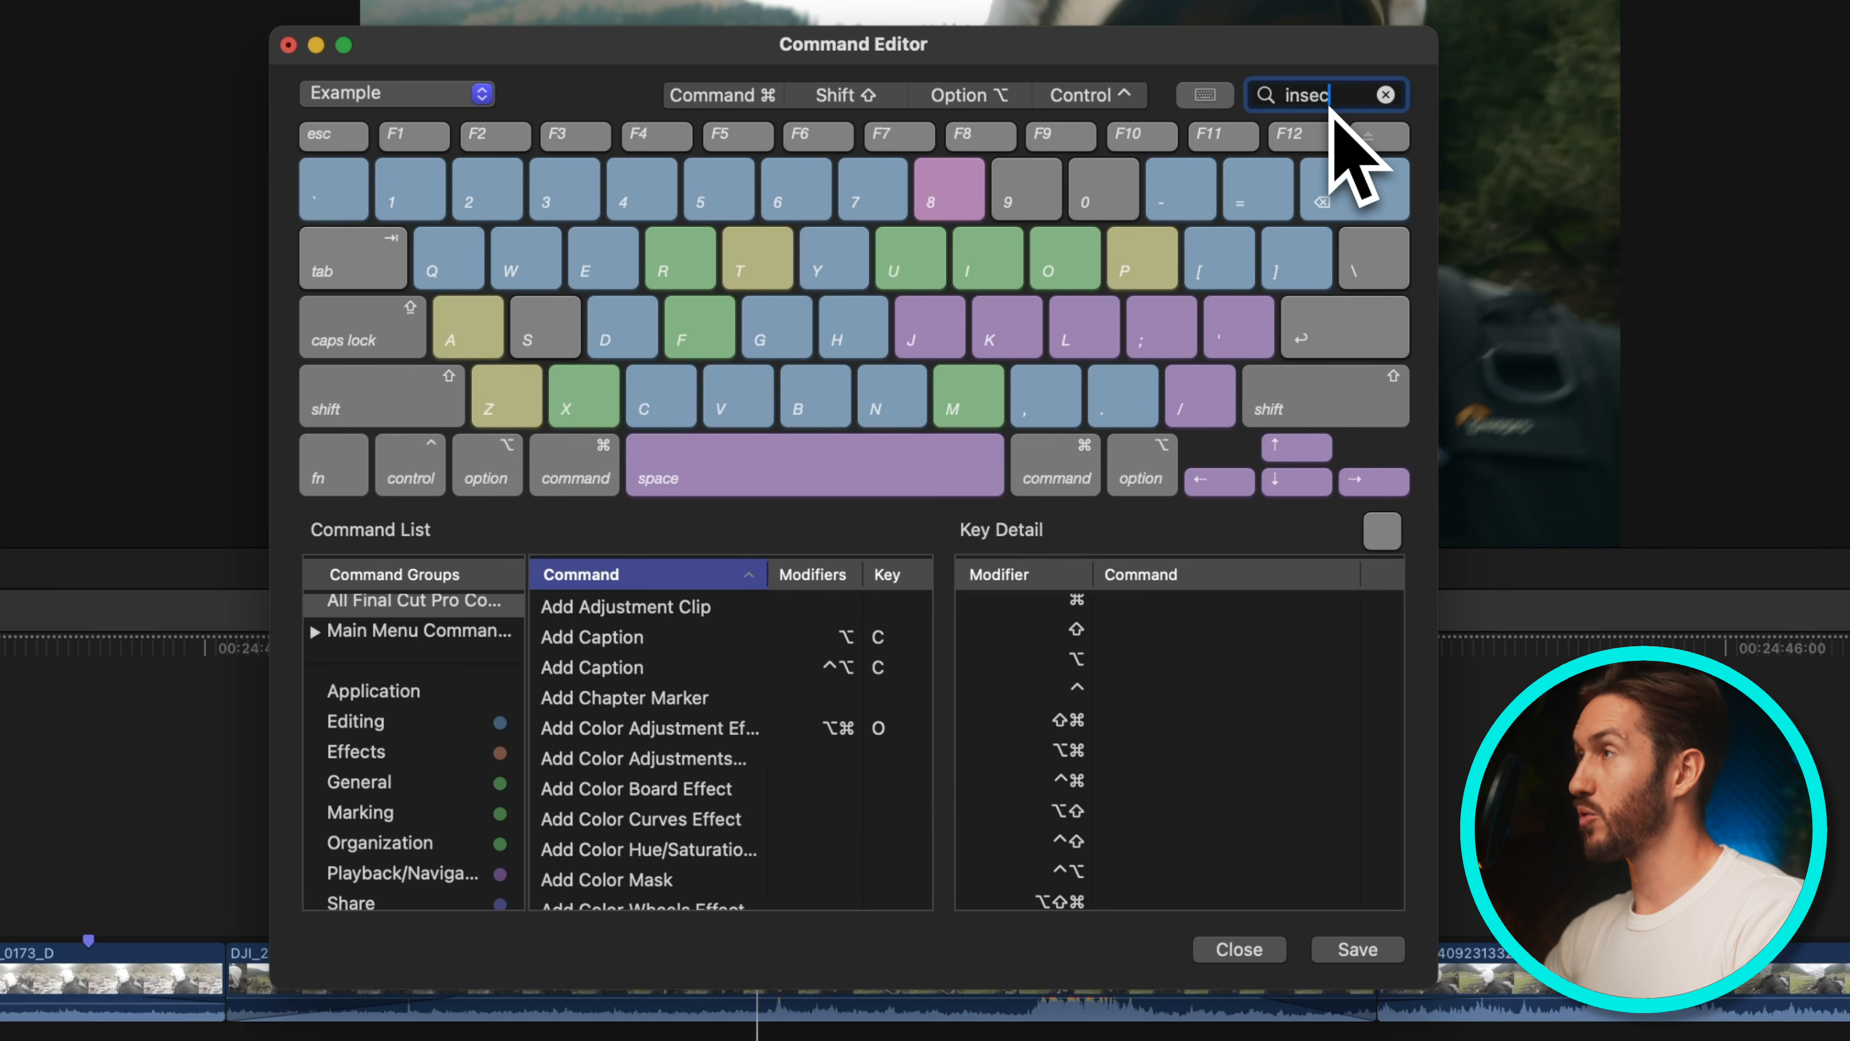
pyautogui.write('sec')
pyautogui.press('BackSpace')
pyautogui.press('BackSpace')
pyautogui.write('pector')
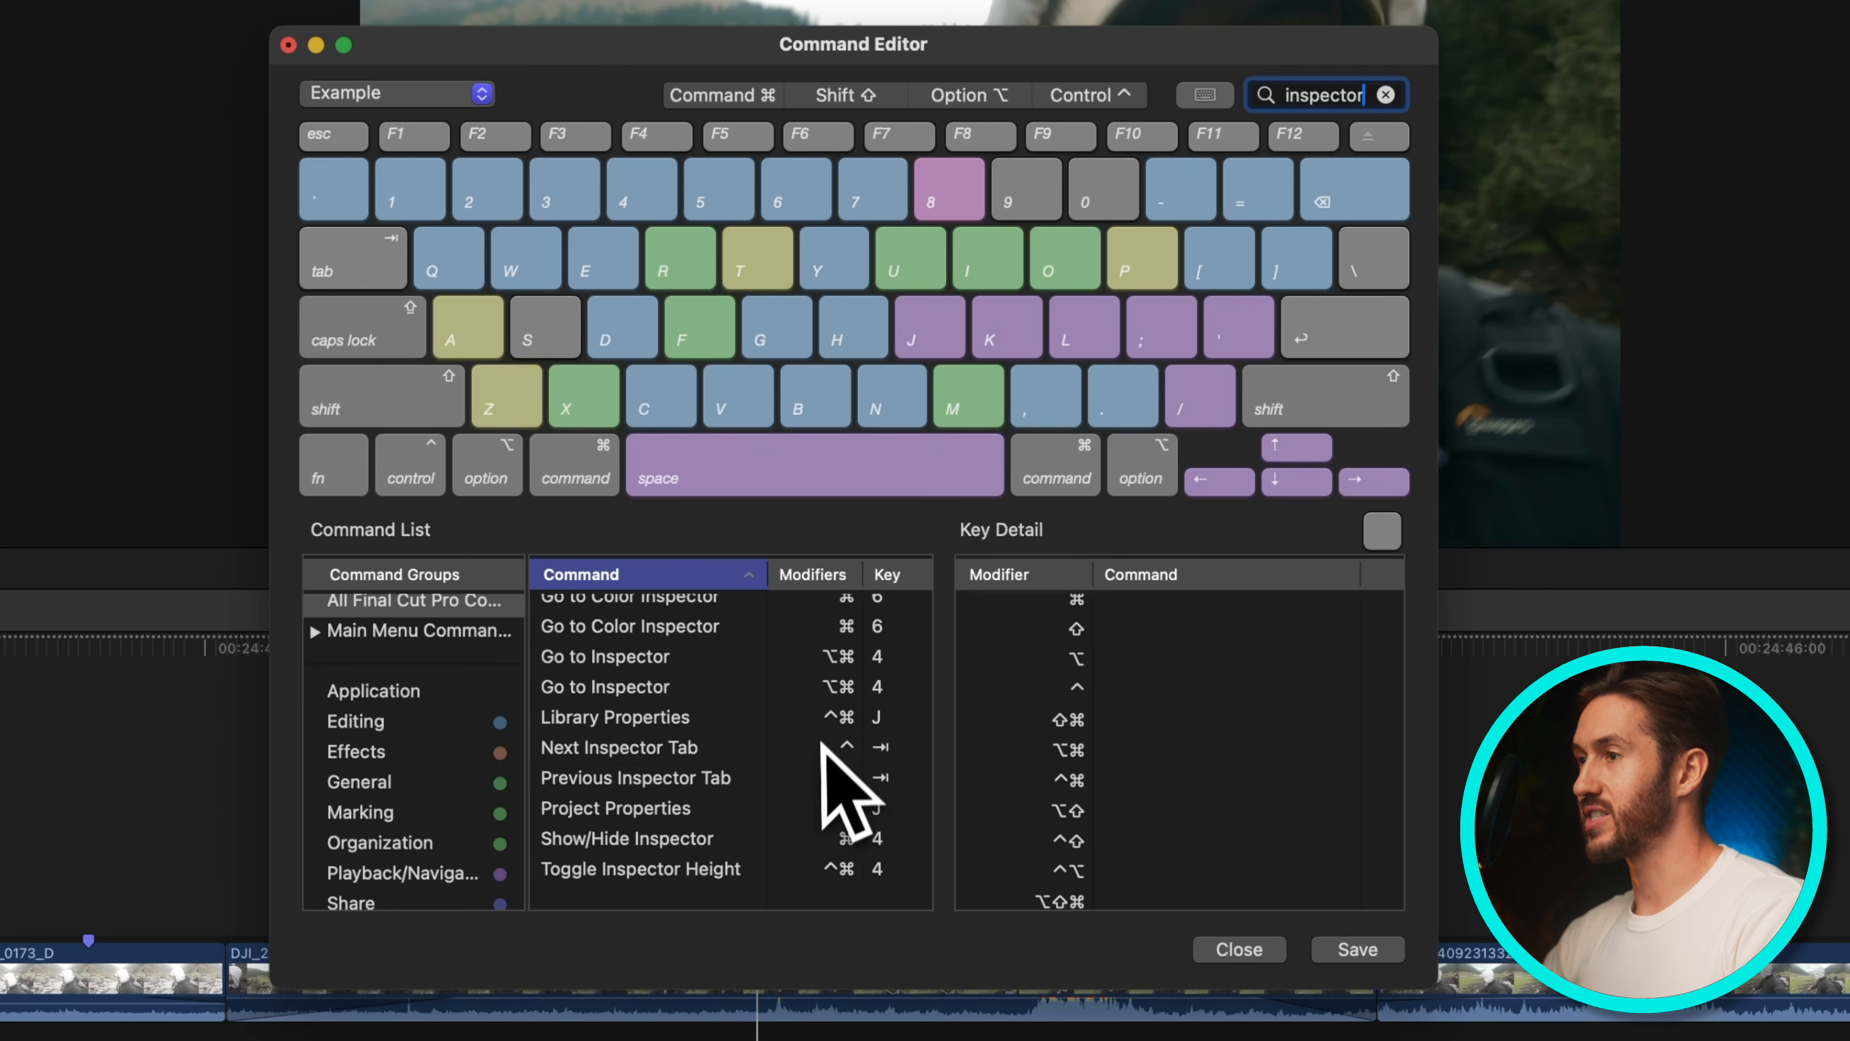
pyautogui.click(720, 851)
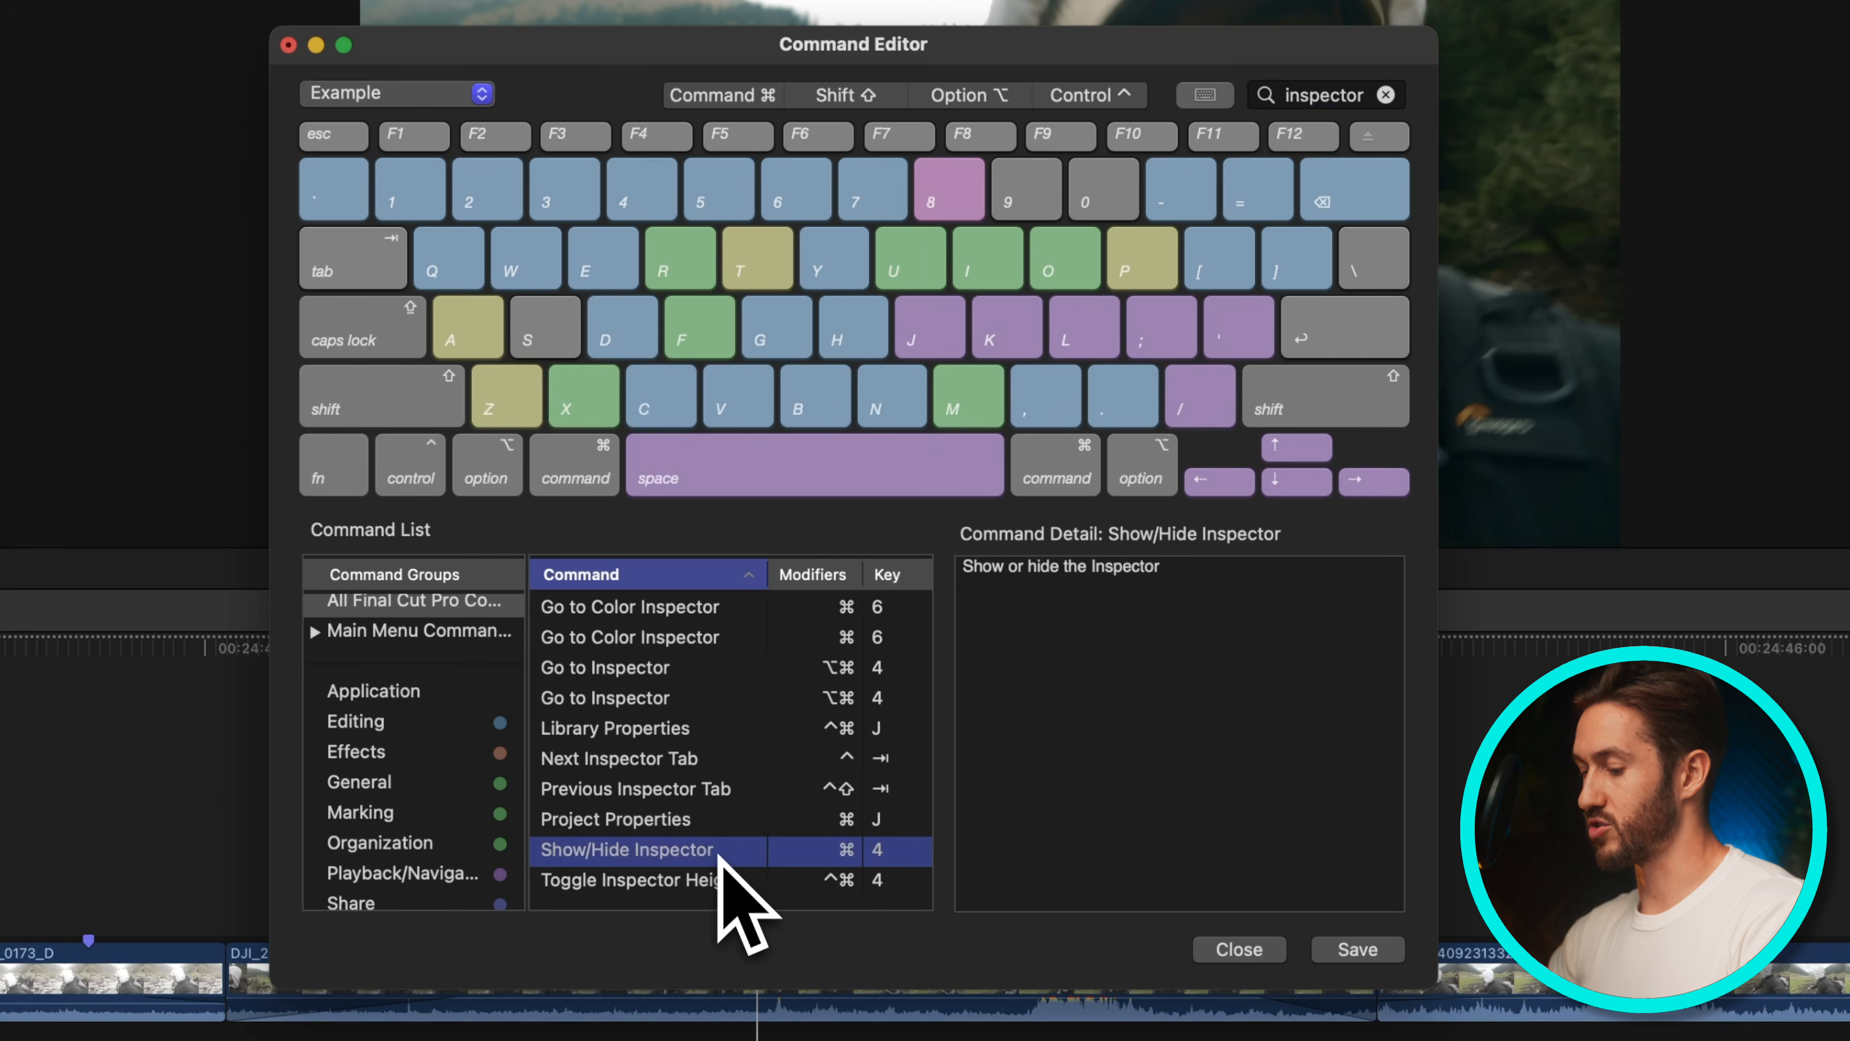
pyautogui.press('9')
# Remove the Command-4 shortcut from Show/Hide Inspector and save the Example command set
pyautogui.scroll(-1, 721, 856)
pyautogui.click(681, 836)
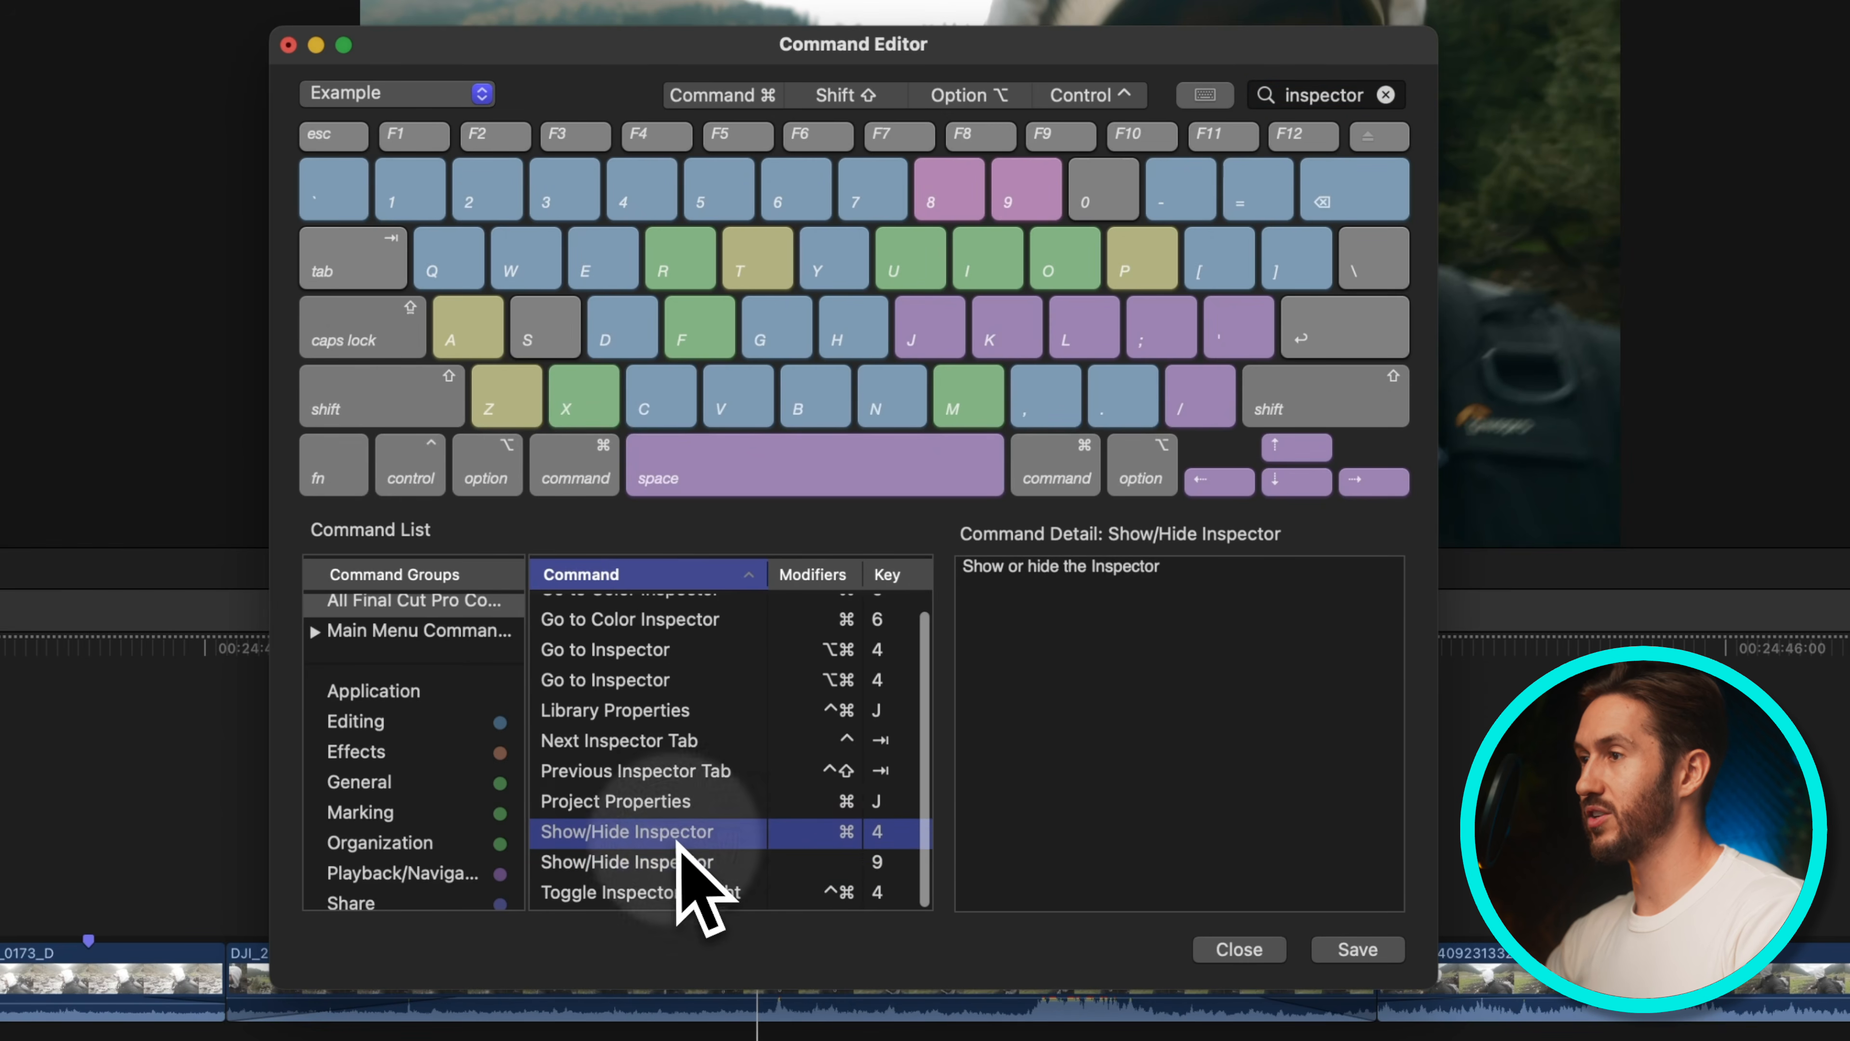
pyautogui.press('BackSpace')
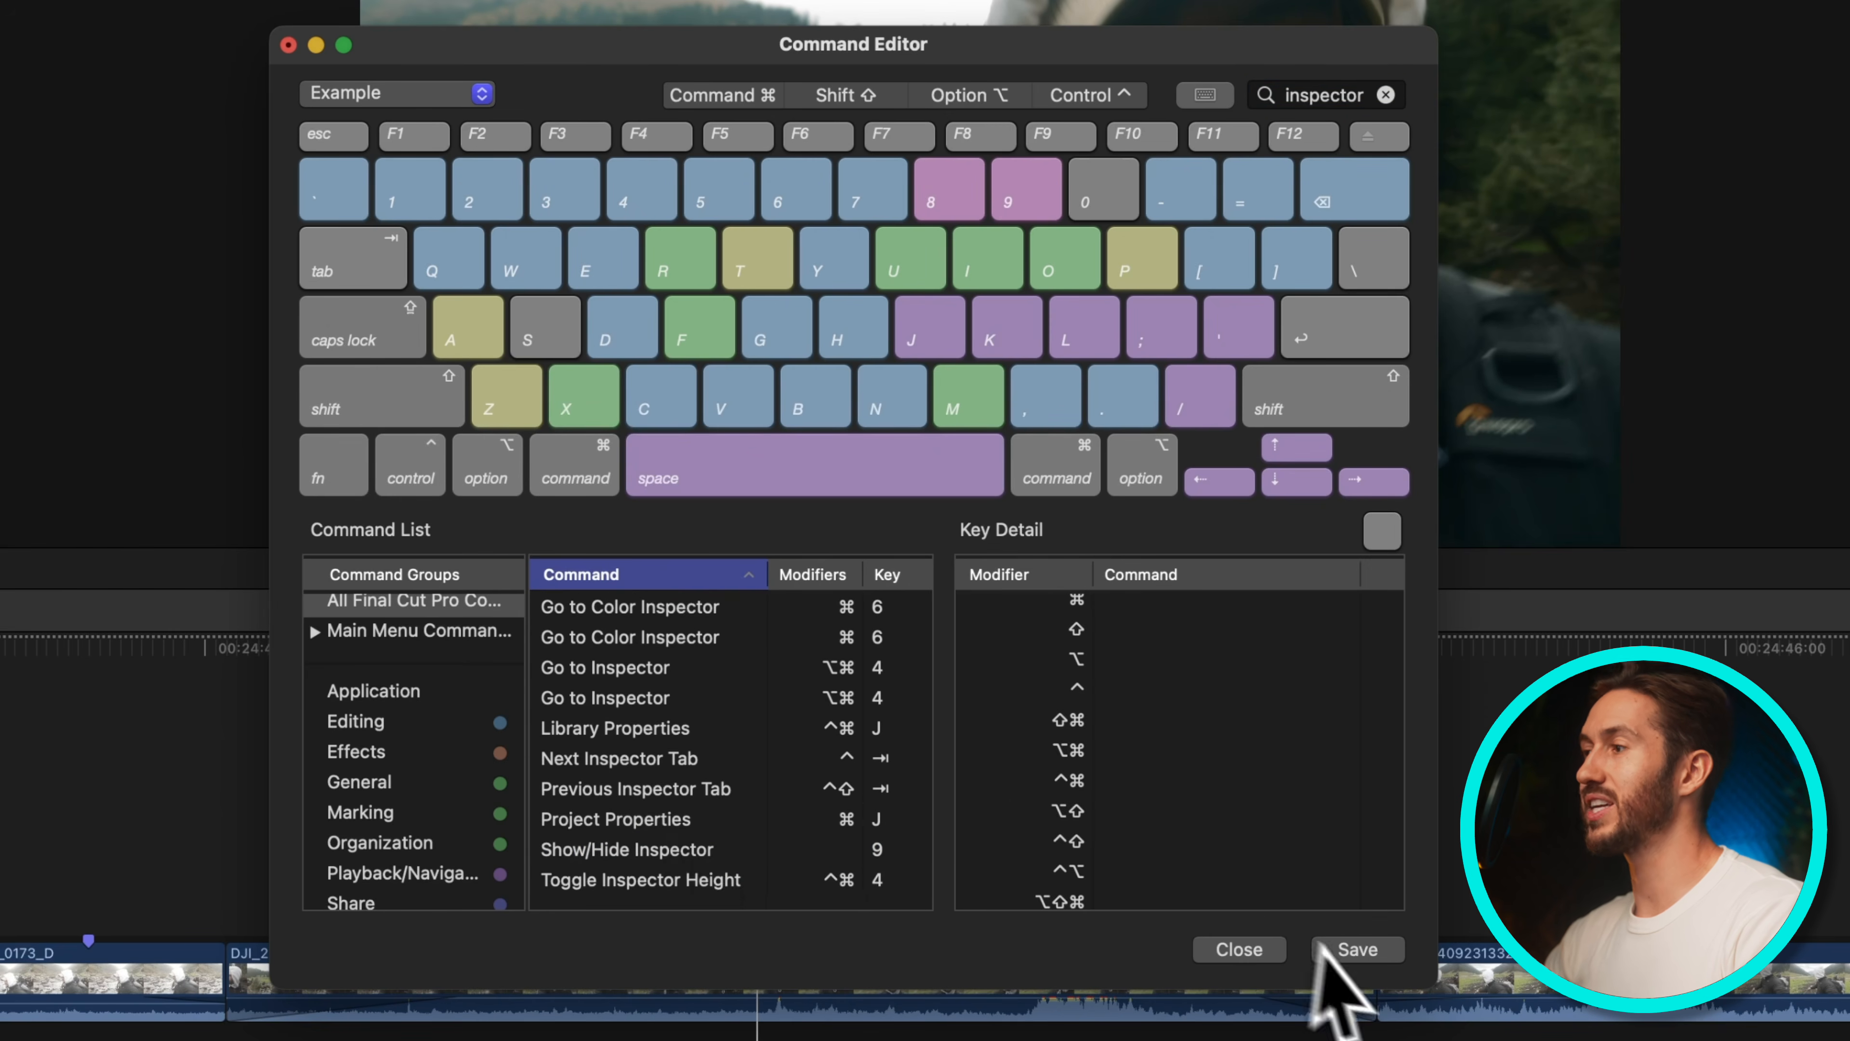
pyautogui.click(1357, 949)
pyautogui.click(1247, 950)
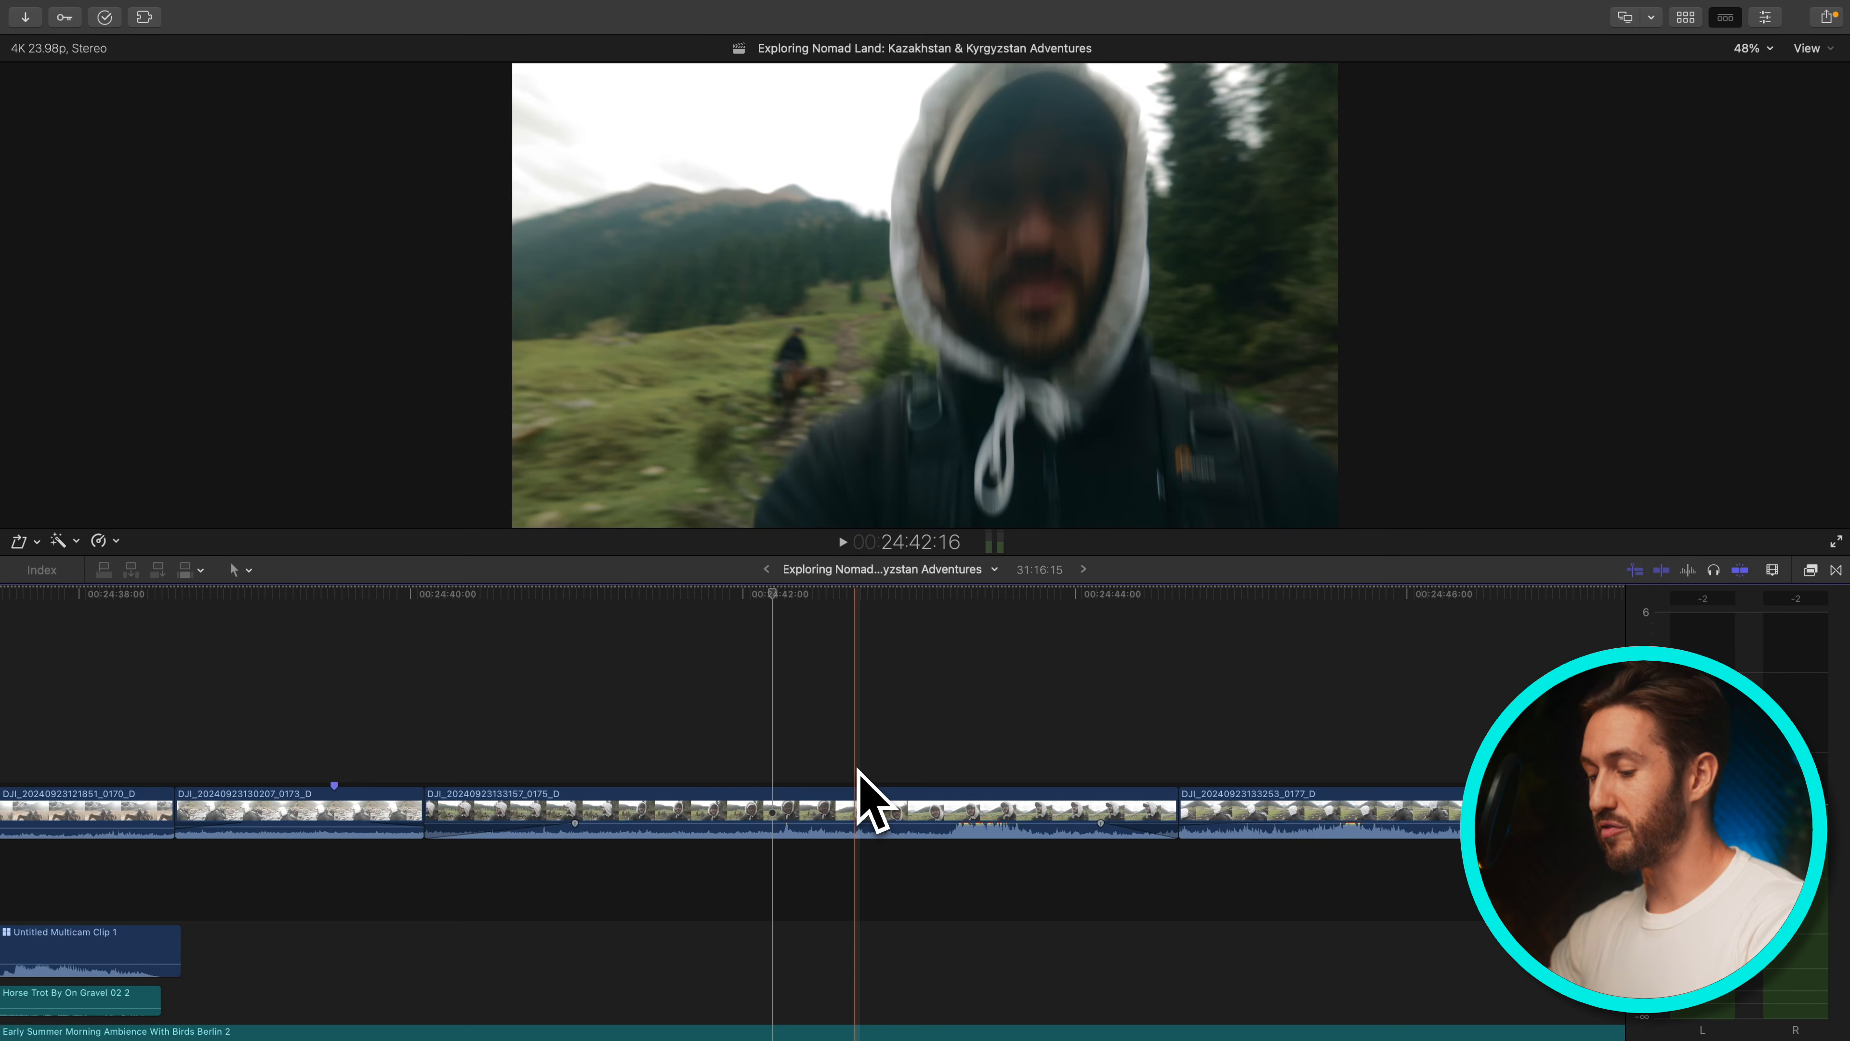
# Show the browser and open the FCP TEMPLATES project from the library
pyautogui.press('ctrl+super+1')
pyautogui.press('ctrl+super+1')
pyautogui.press('ctrl+super+1')
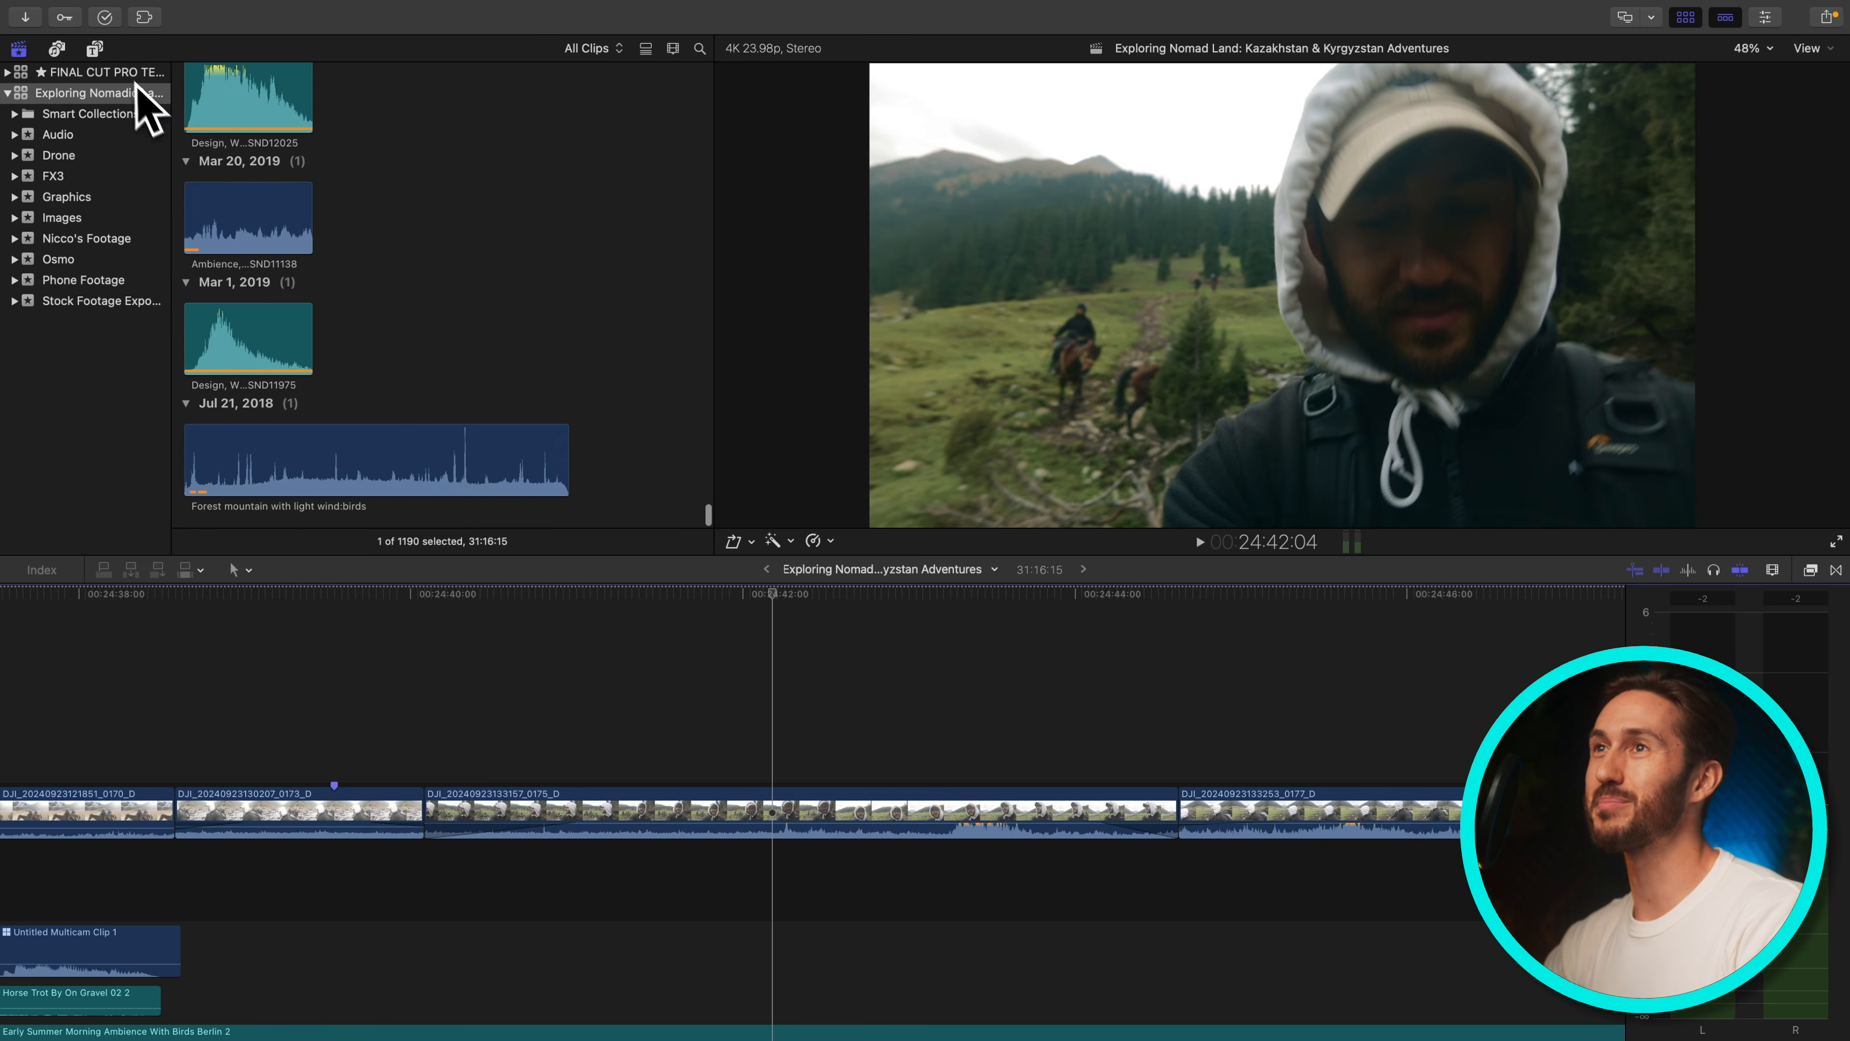
pyautogui.scroll(15, 408, 160)
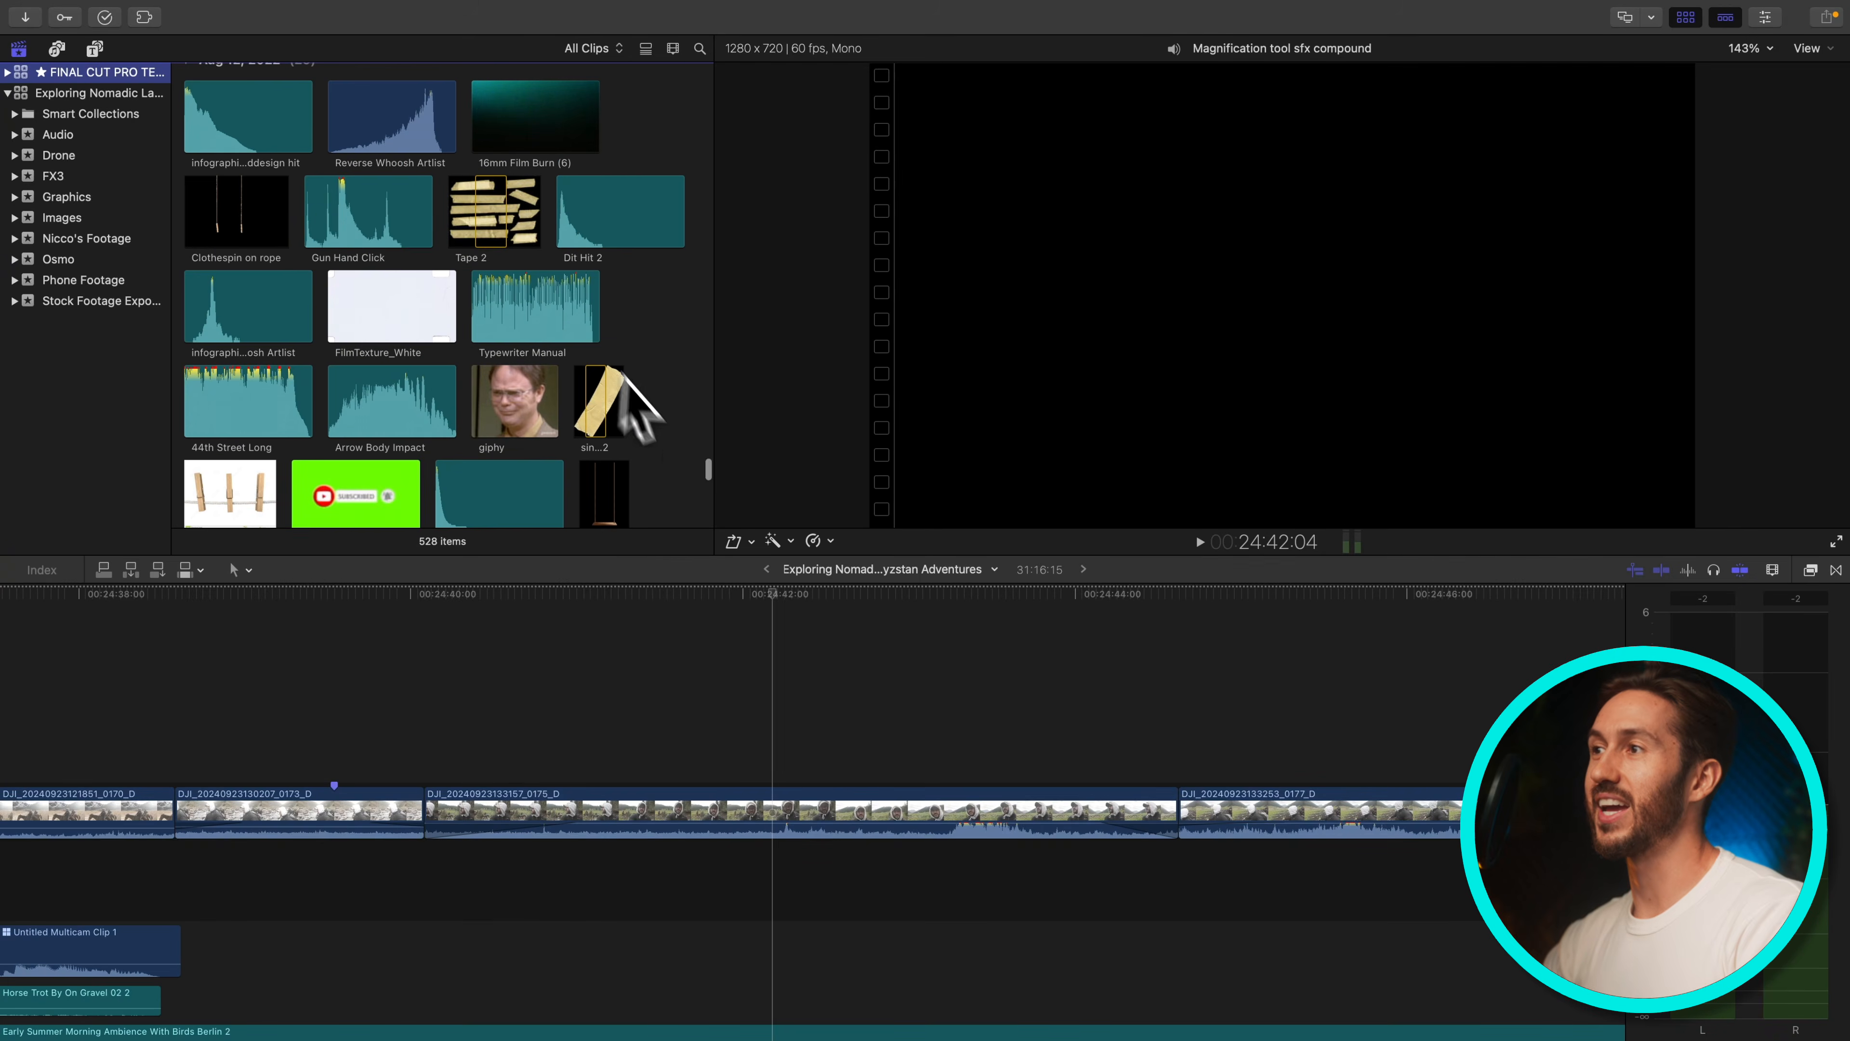
pyautogui.moveTo(705, 470); pyautogui.dragTo(656, 12)
pyautogui.doubleClick(250, 428)
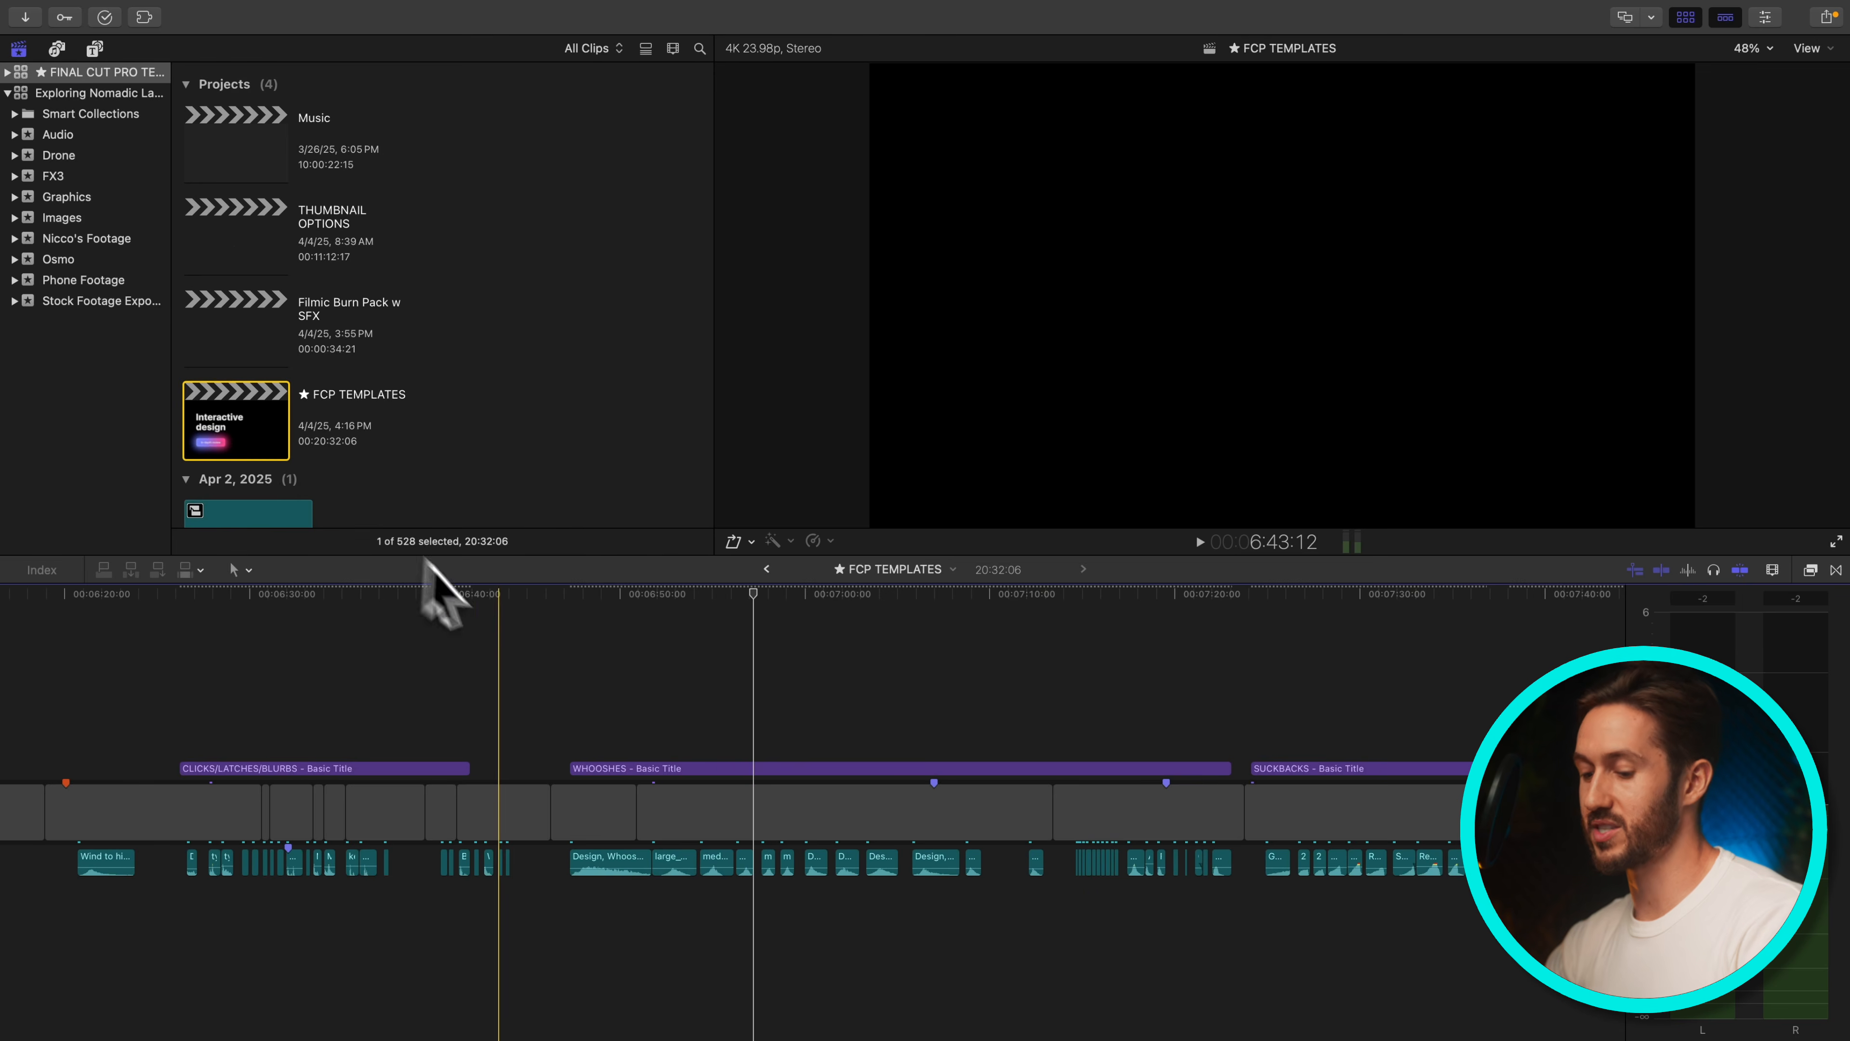
# Zoom into the FCP TEMPLATES timeline and hide the browser panel
pyautogui.hotkey('shift', 'z')
pyautogui.press('super+equal')
pyautogui.press('super+equal')
pyautogui.press('super+equal')
pyautogui.press('super+equal')
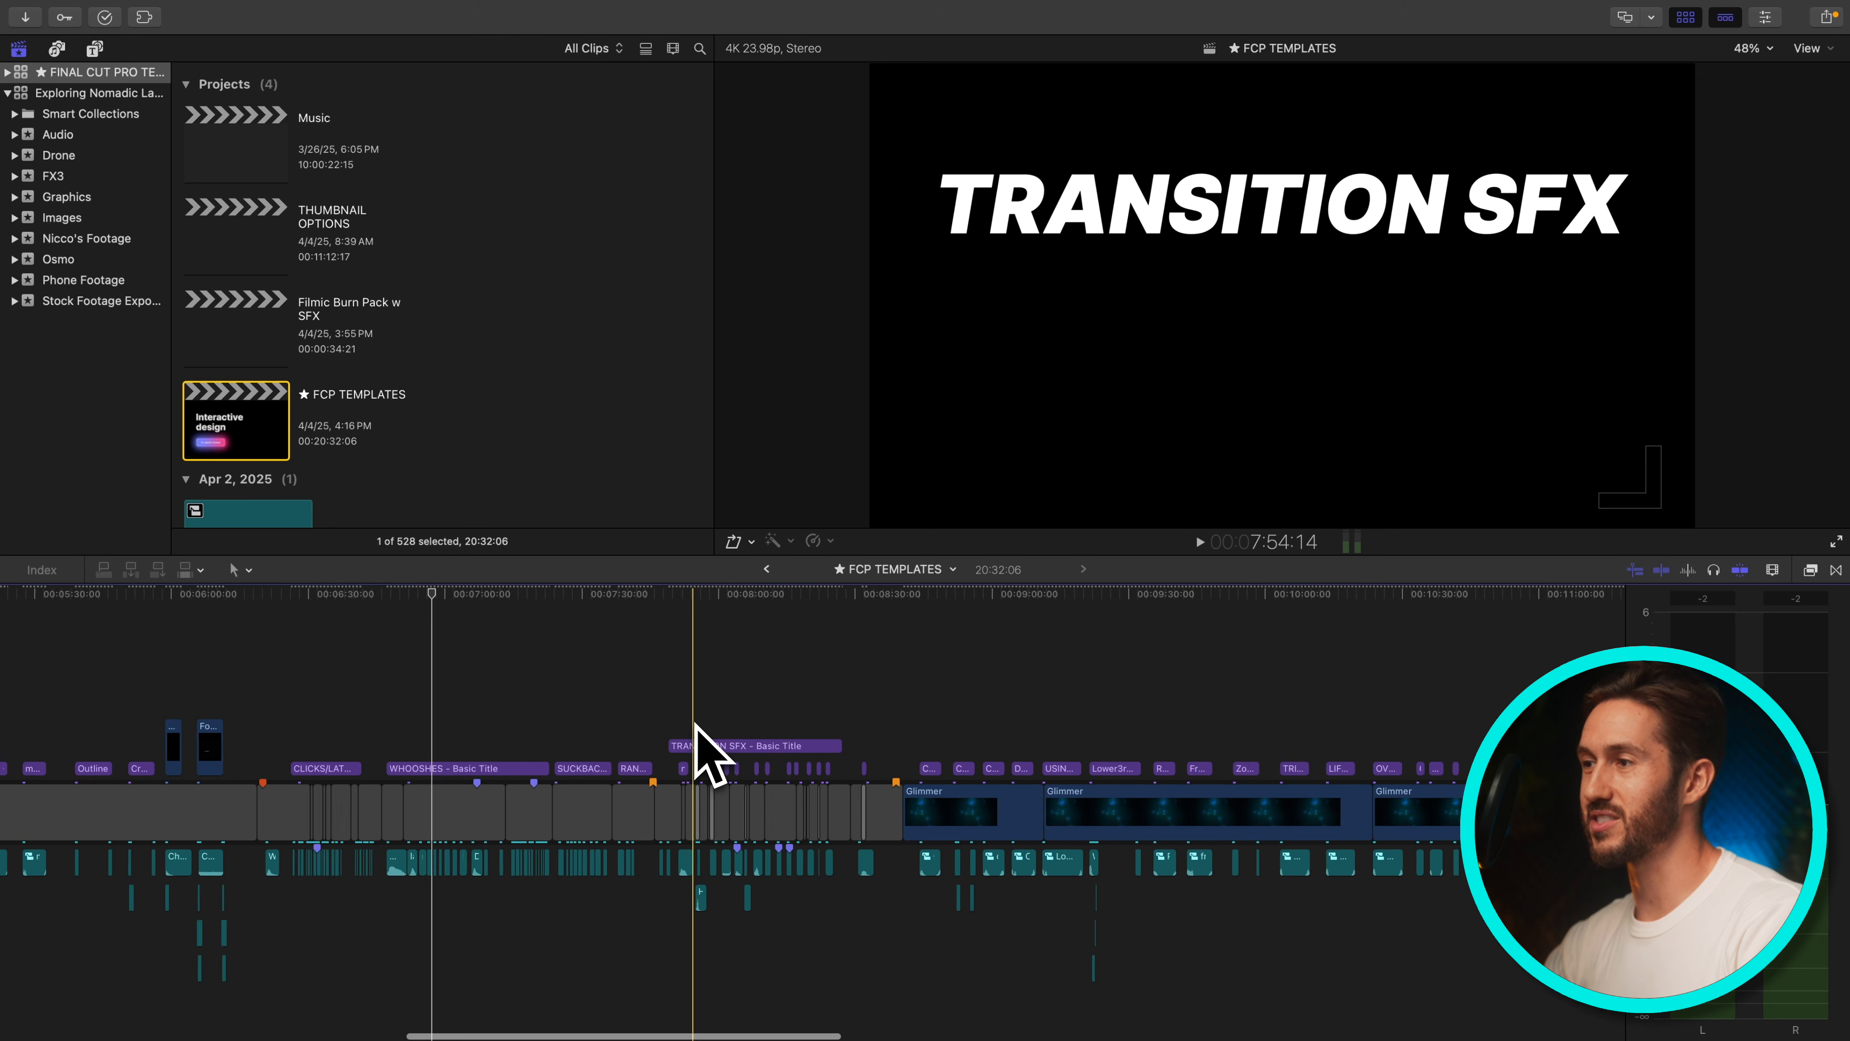
pyautogui.press('super+equal')
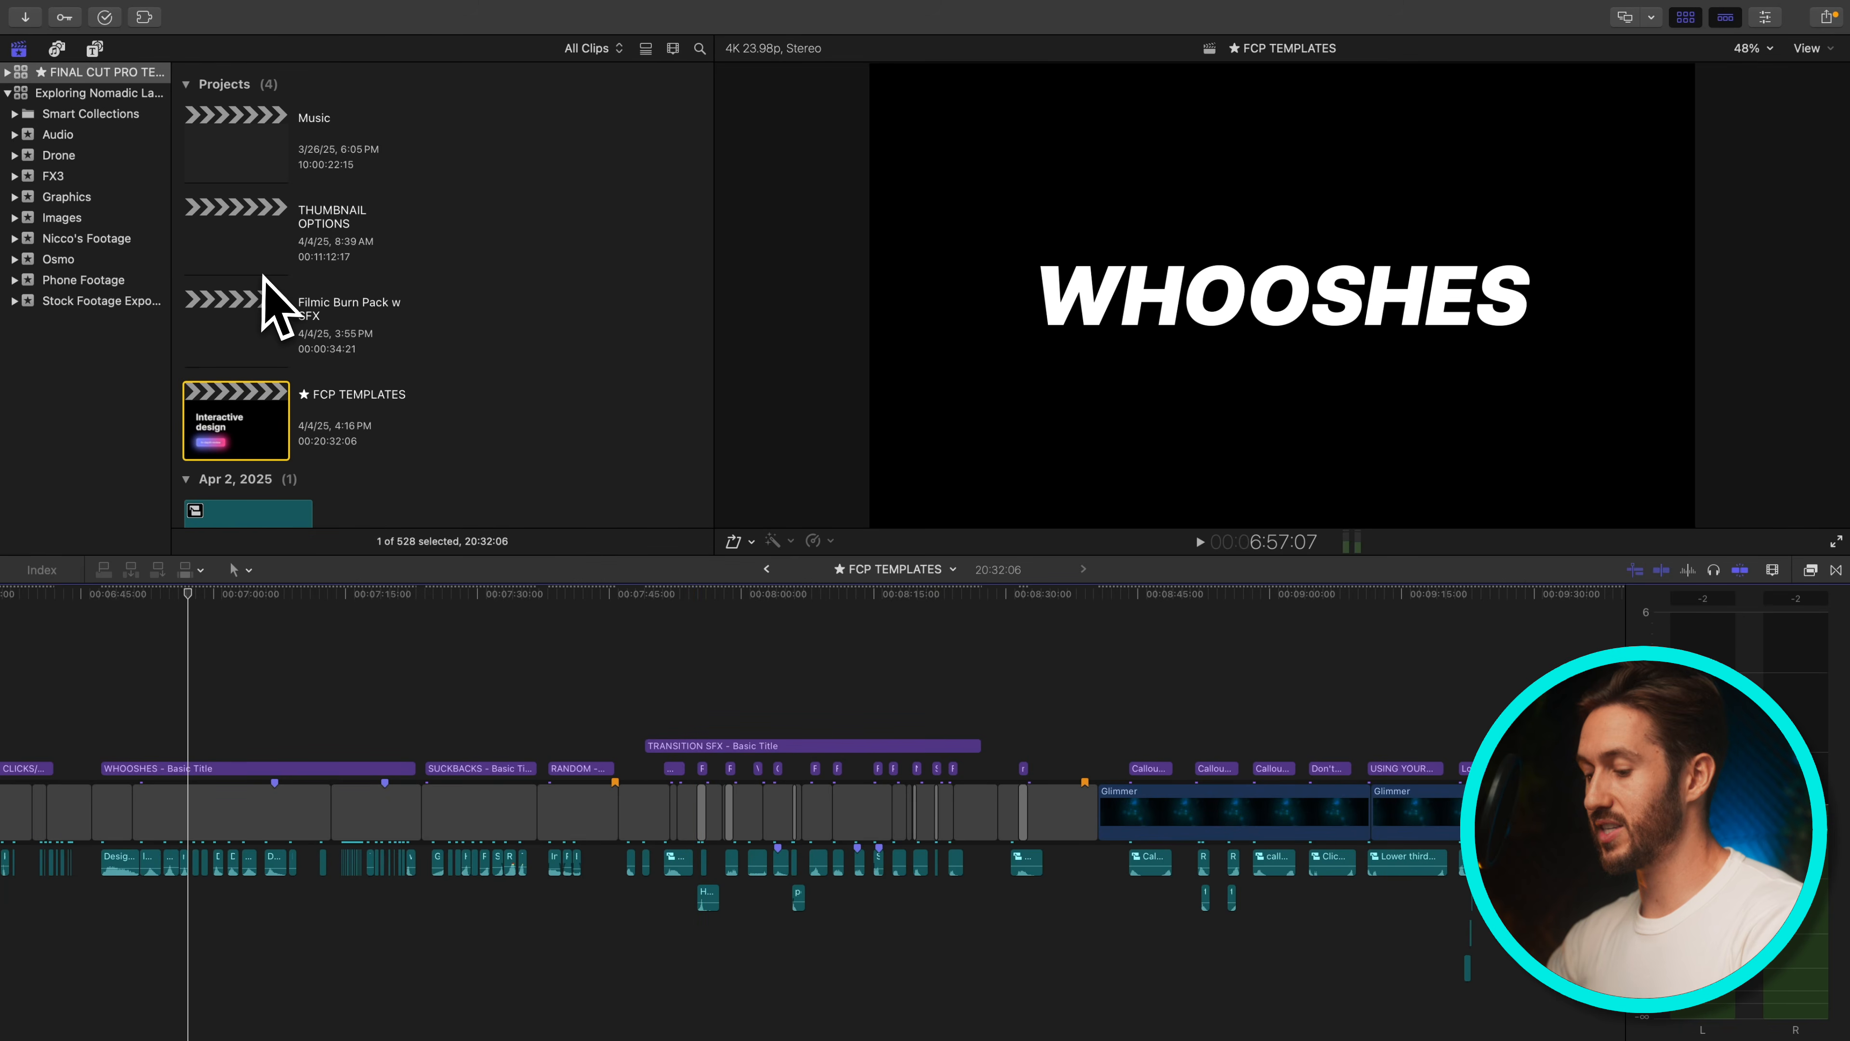
pyautogui.press('ctrl+super+1')
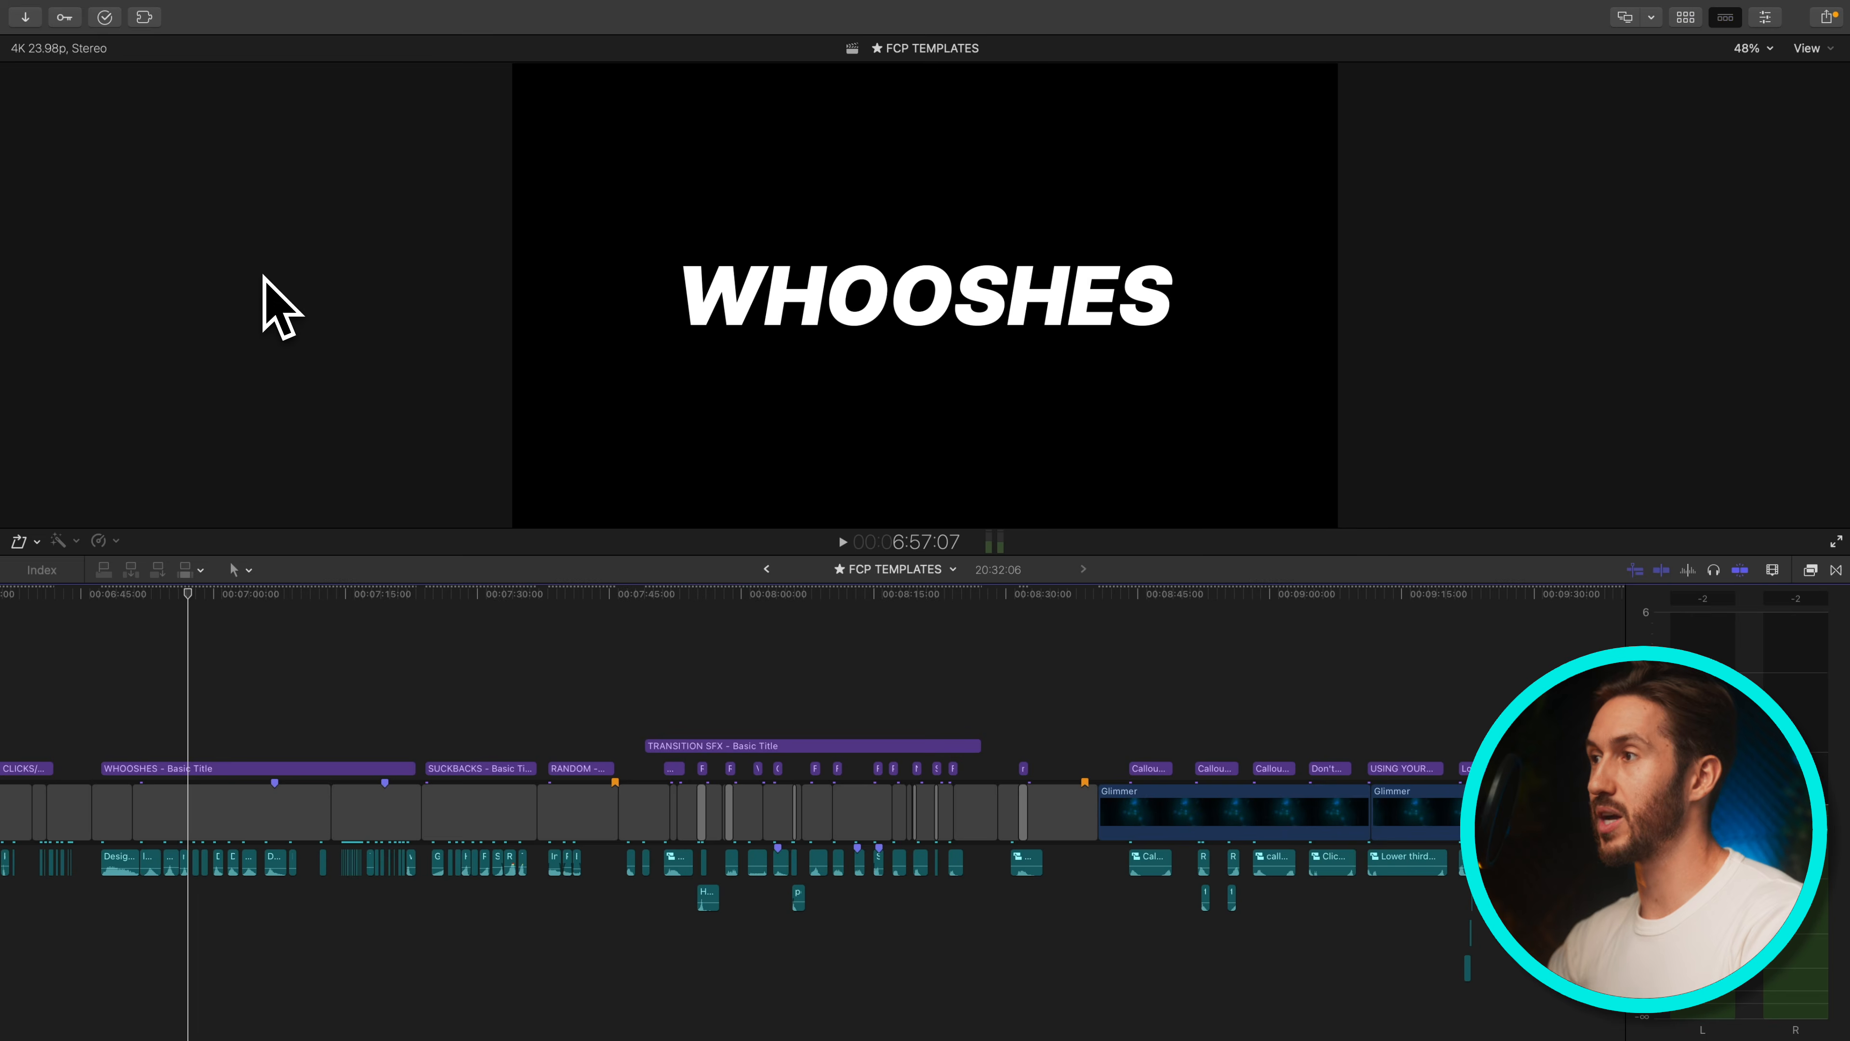
pyautogui.click(767, 569)
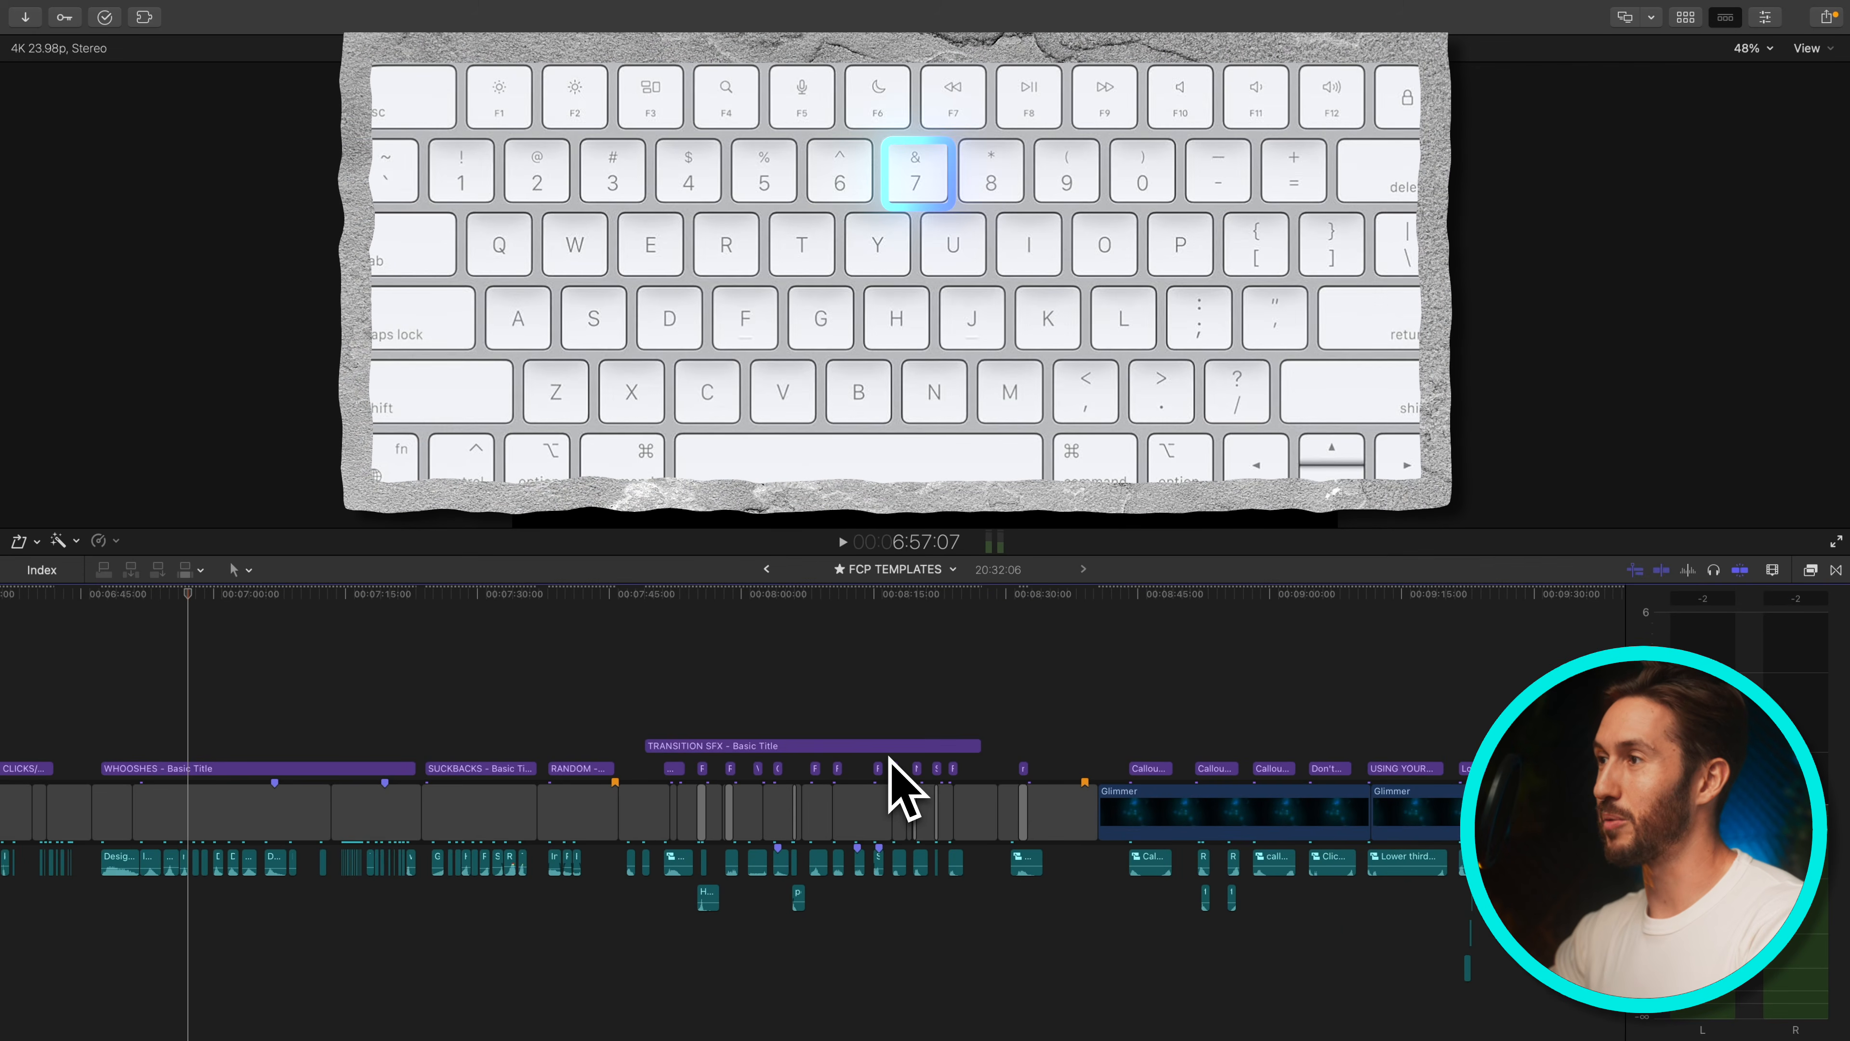
# Step back through timeline history to the Example project and zoom into its timeline
pyautogui.press('7')
pyautogui.press('6')
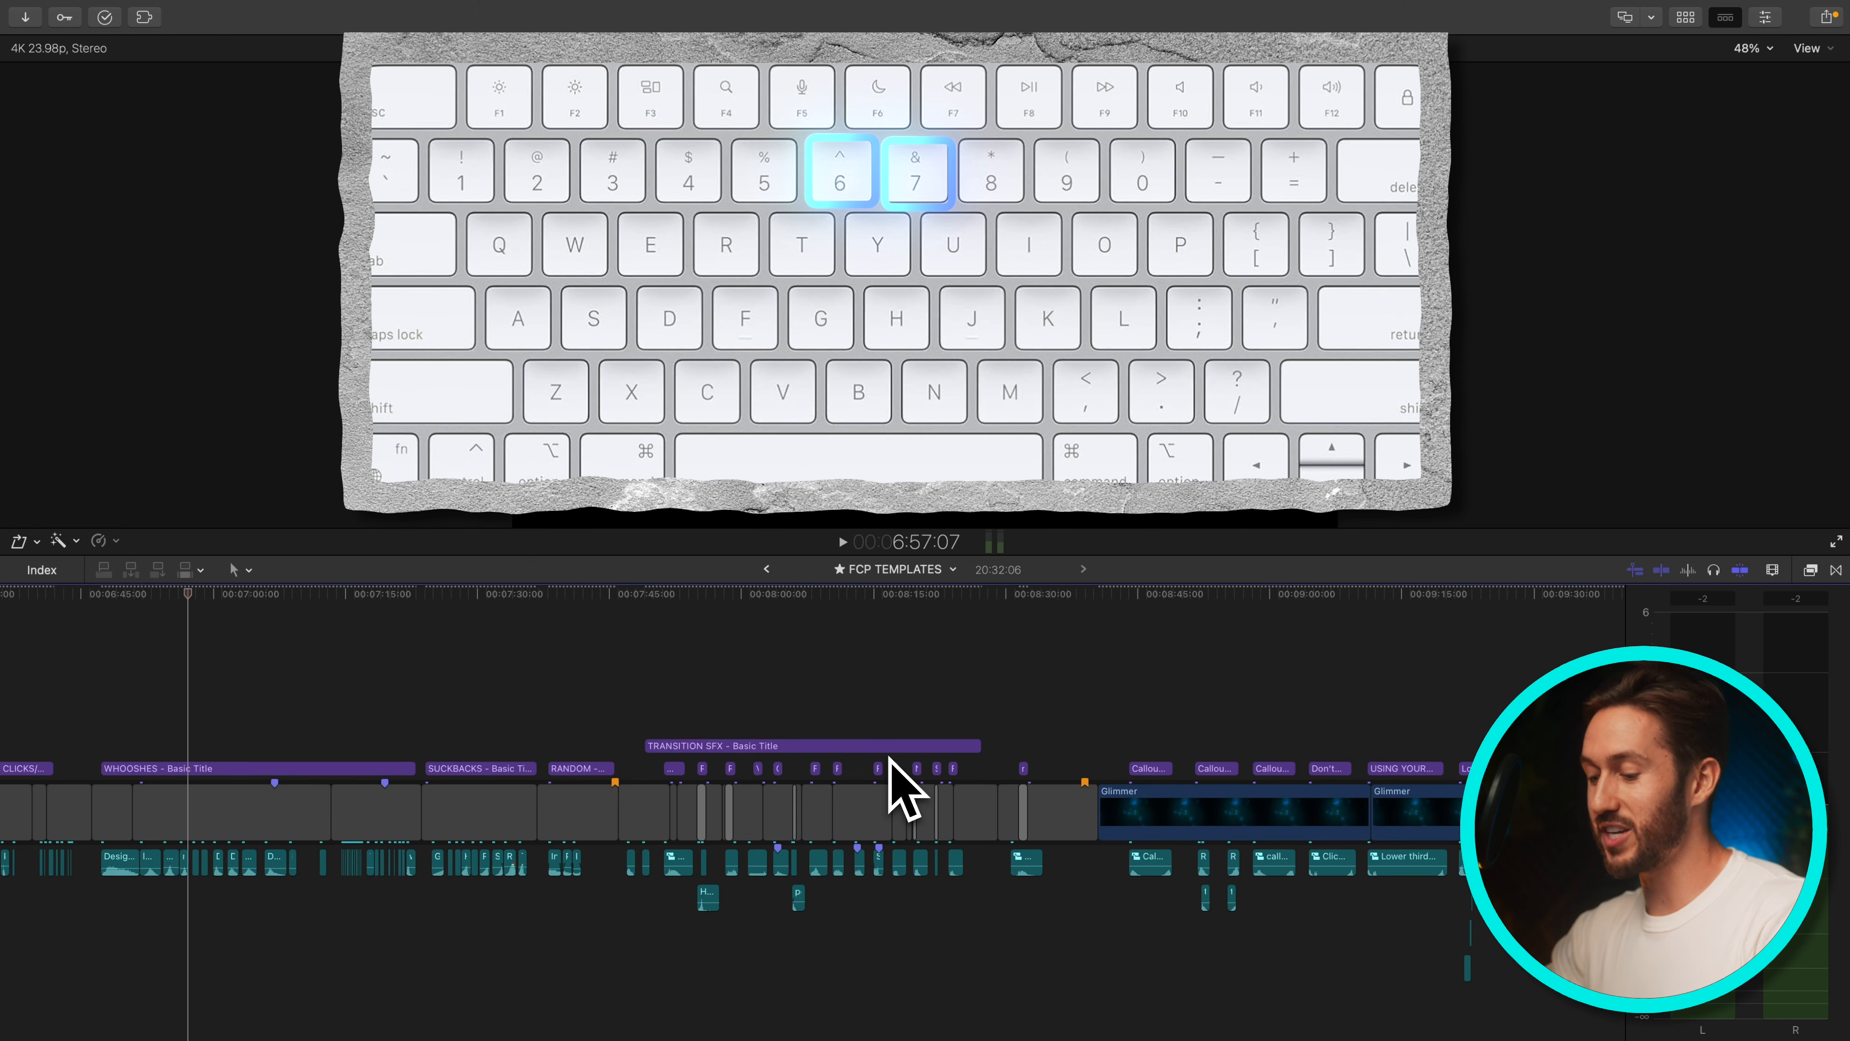
pyautogui.press('ctrl+super+1')
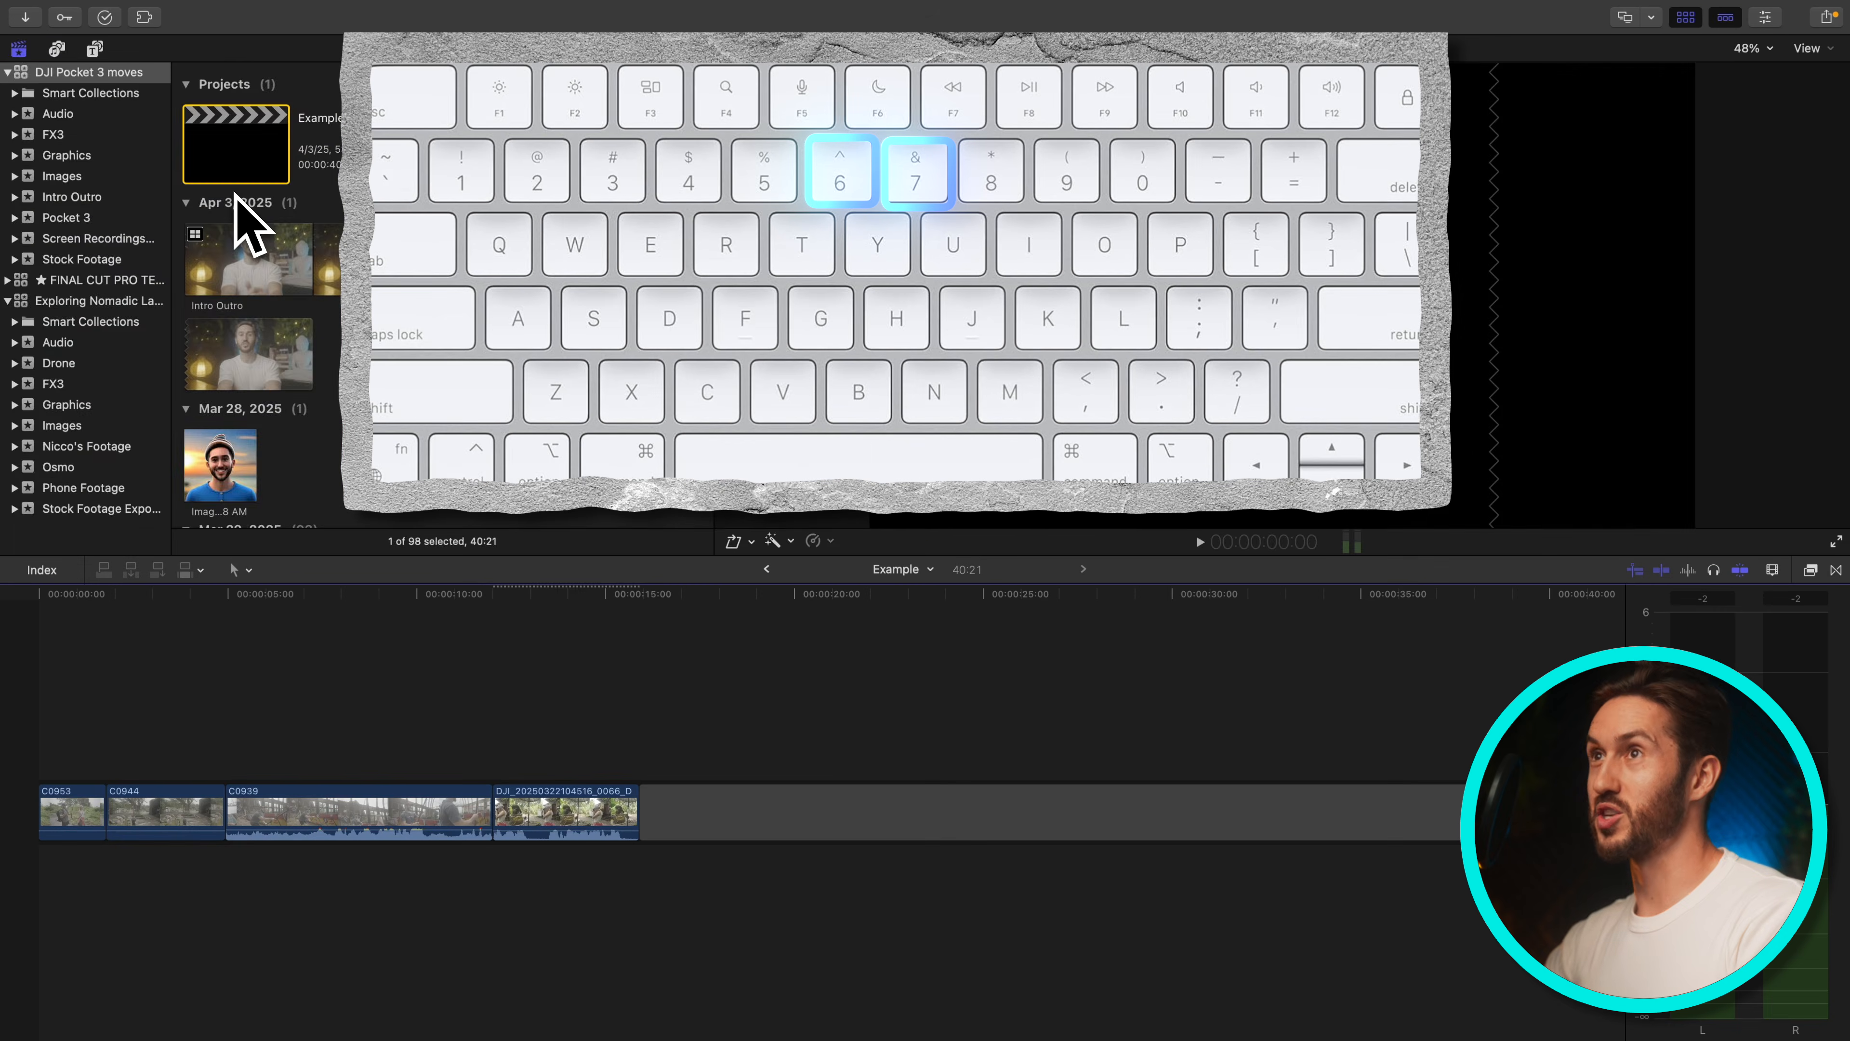
pyautogui.press('ctrl+super+1')
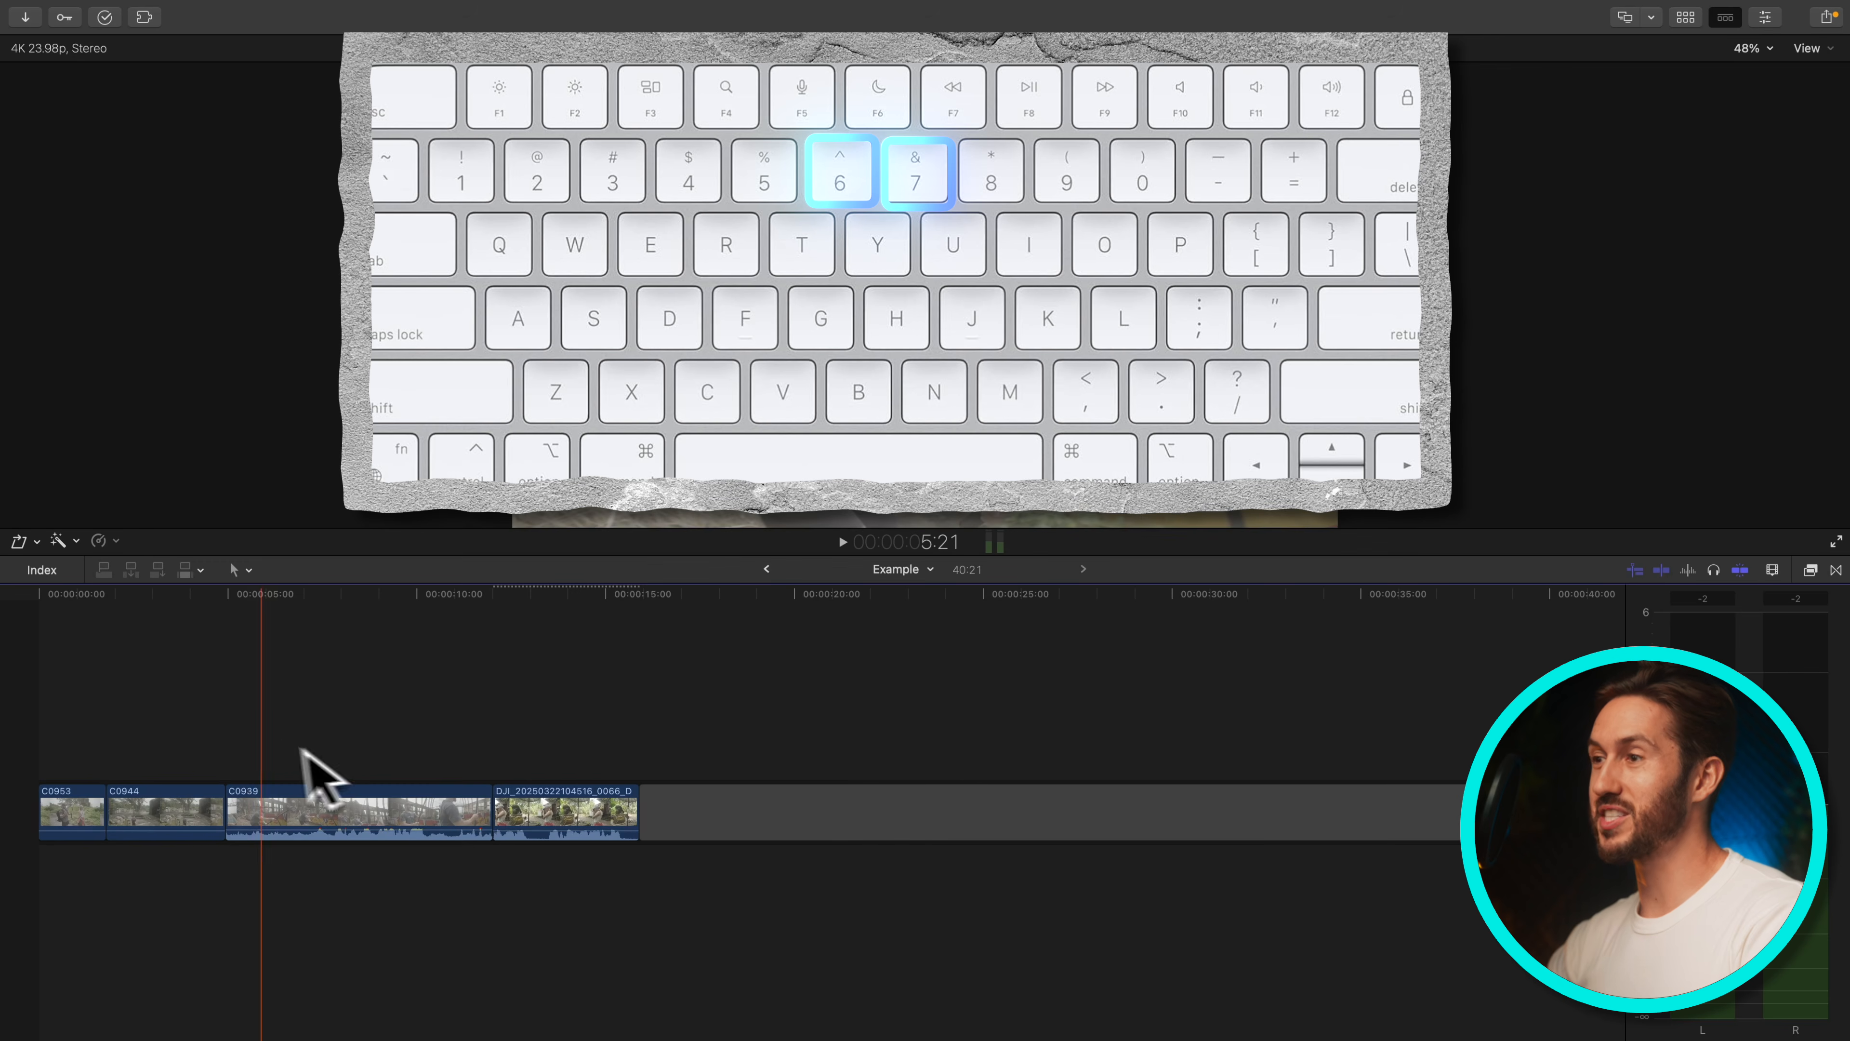
pyautogui.press('super+=')
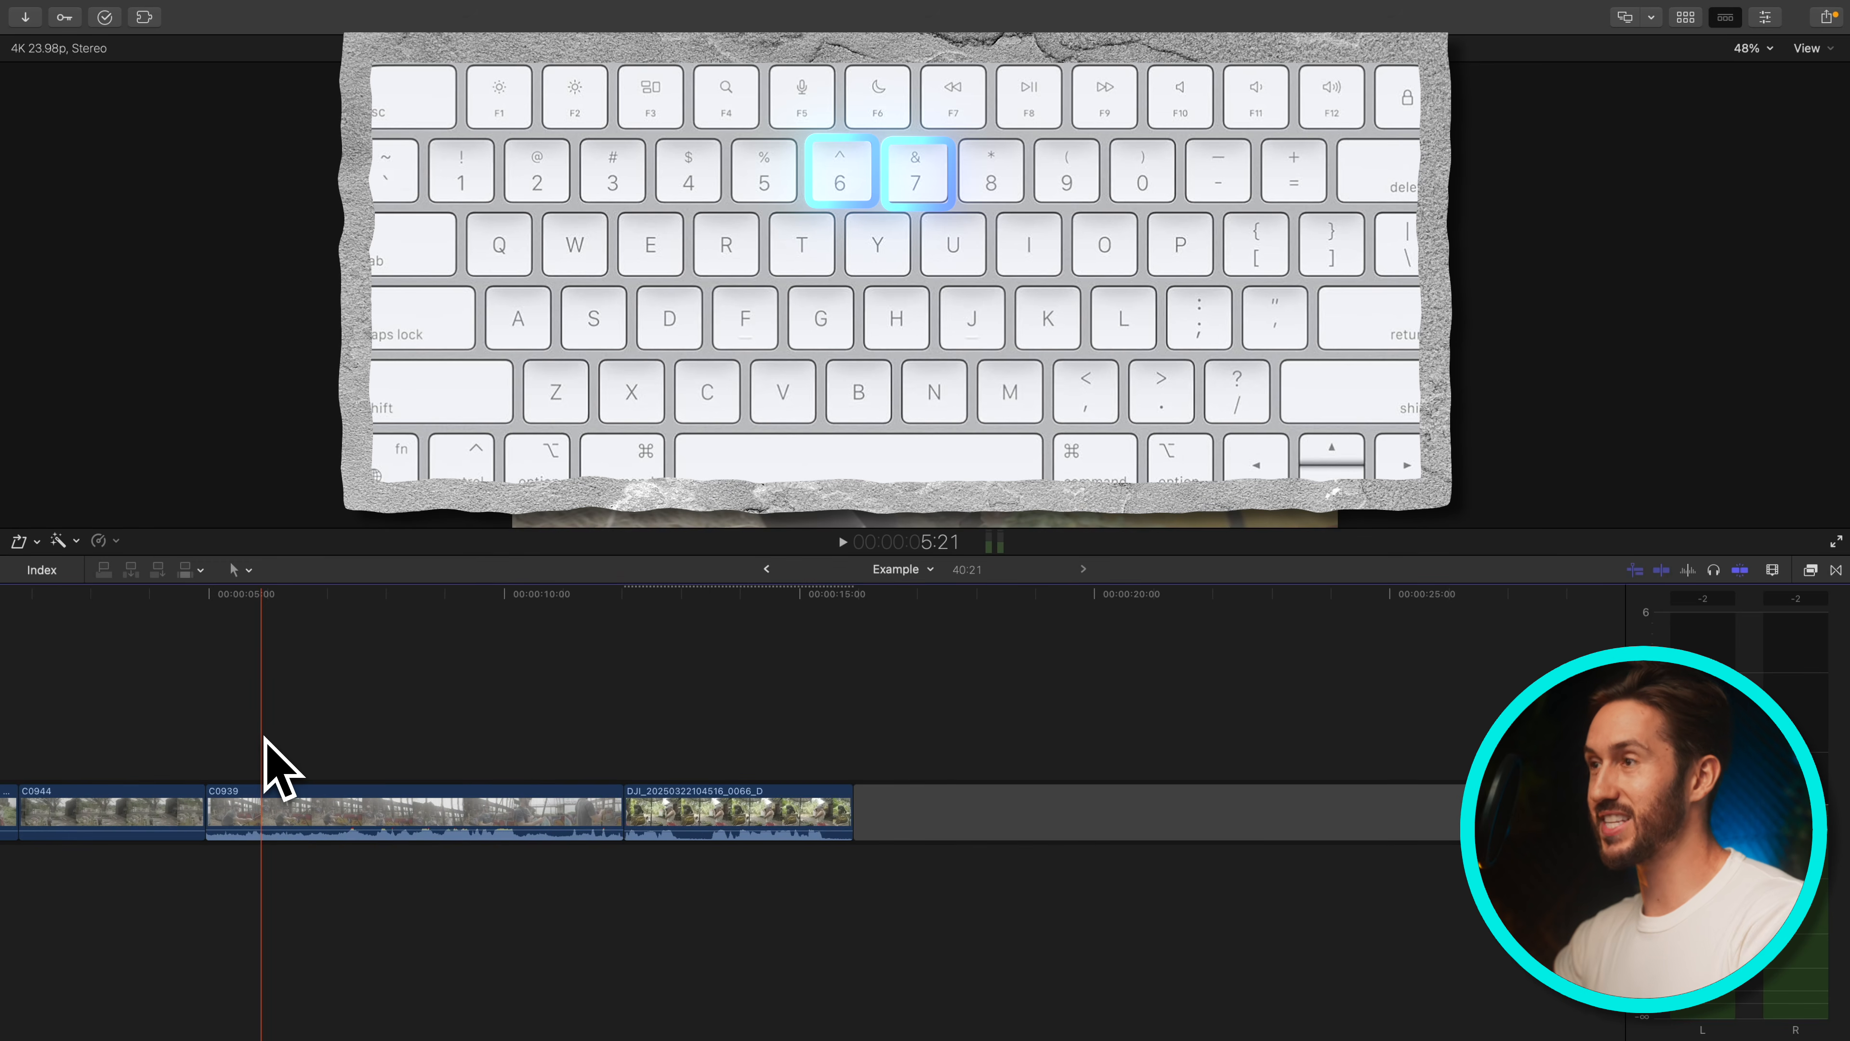
# Move back and forward through timeline history with 6 and 7, ending on the Exploring Nomad Land timeline
pyautogui.press('6')
pyautogui.press('6')
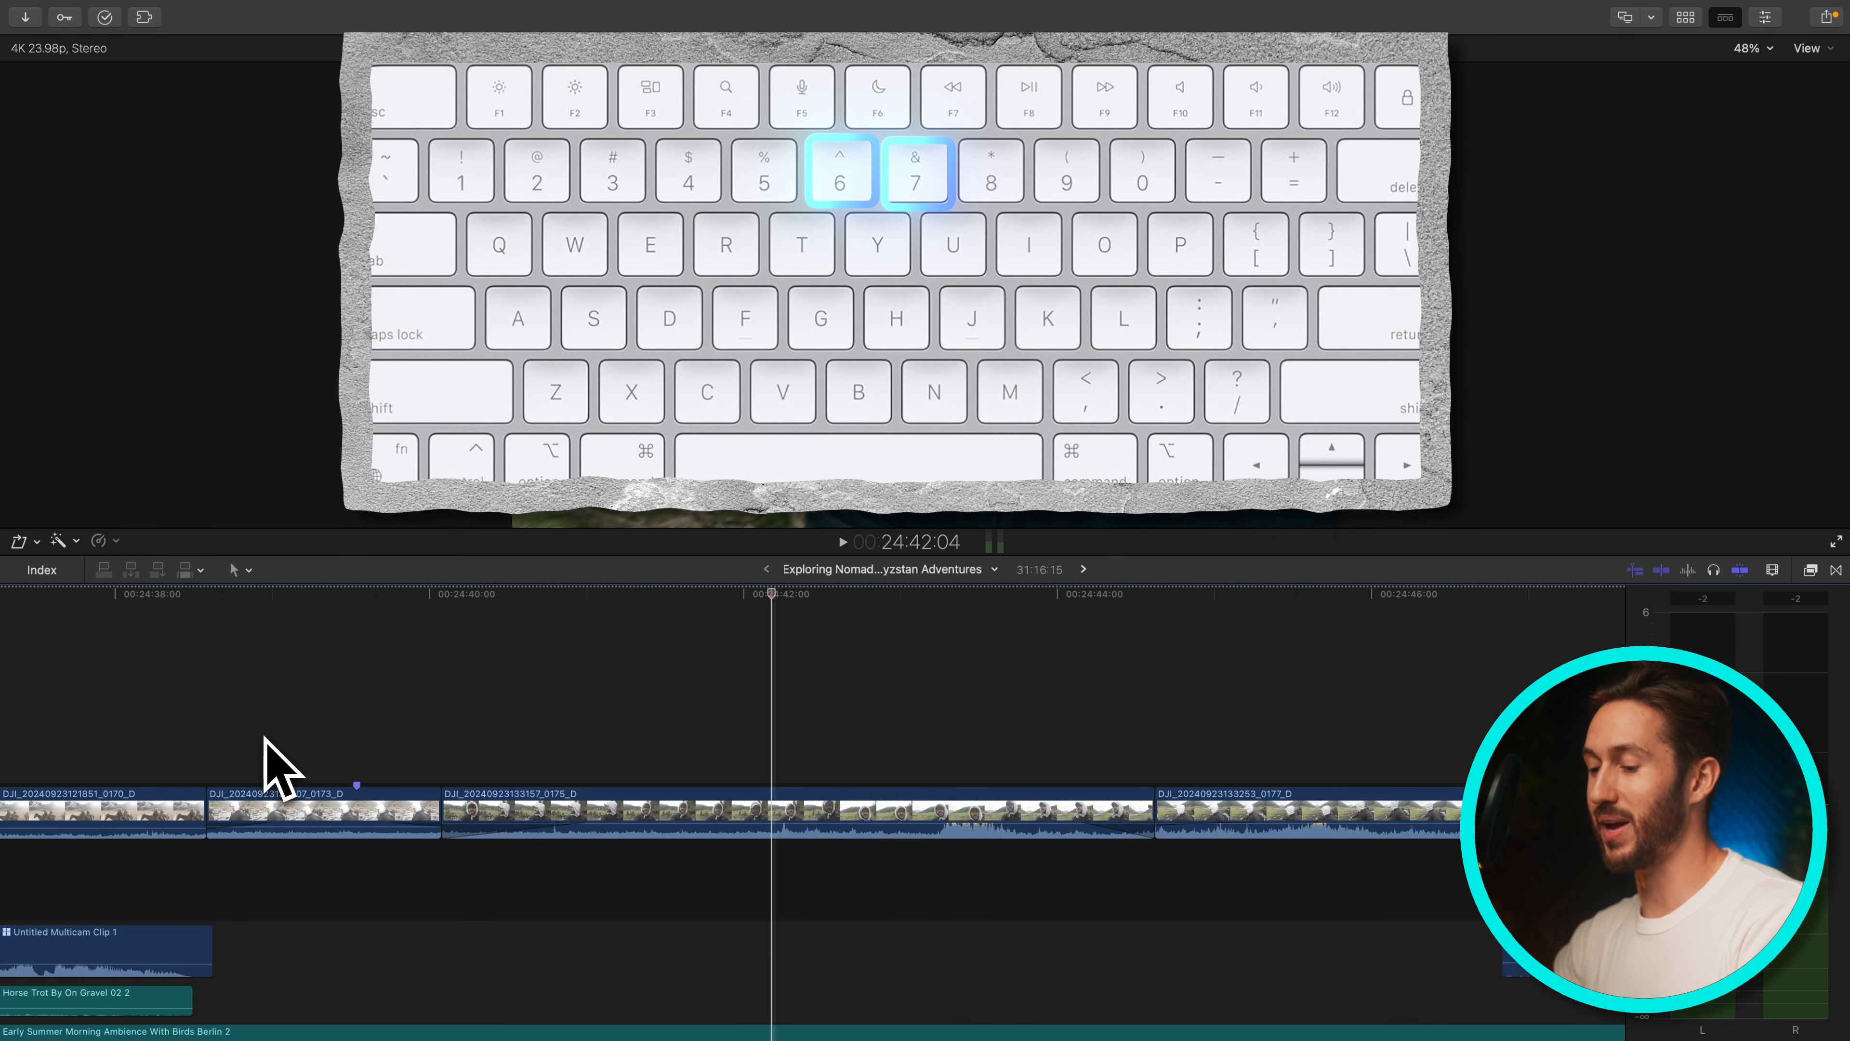
pyautogui.press('7')
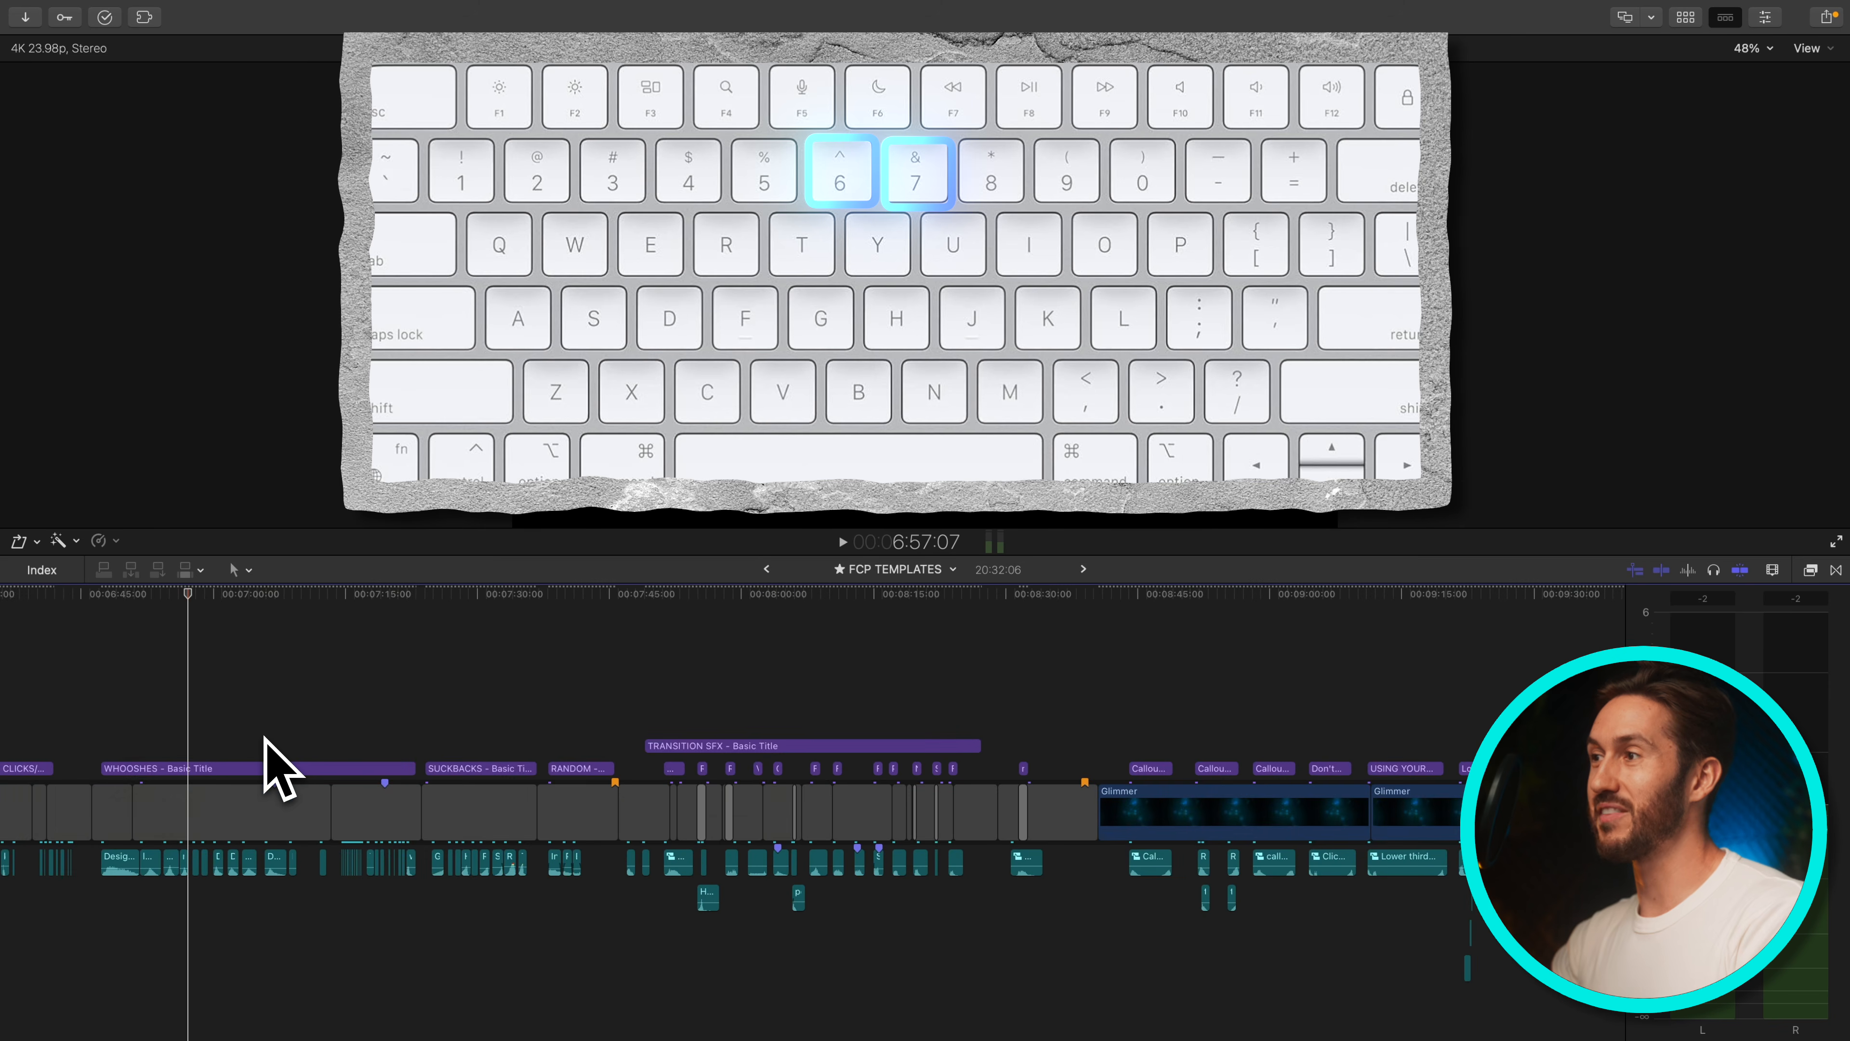
pyautogui.press('7')
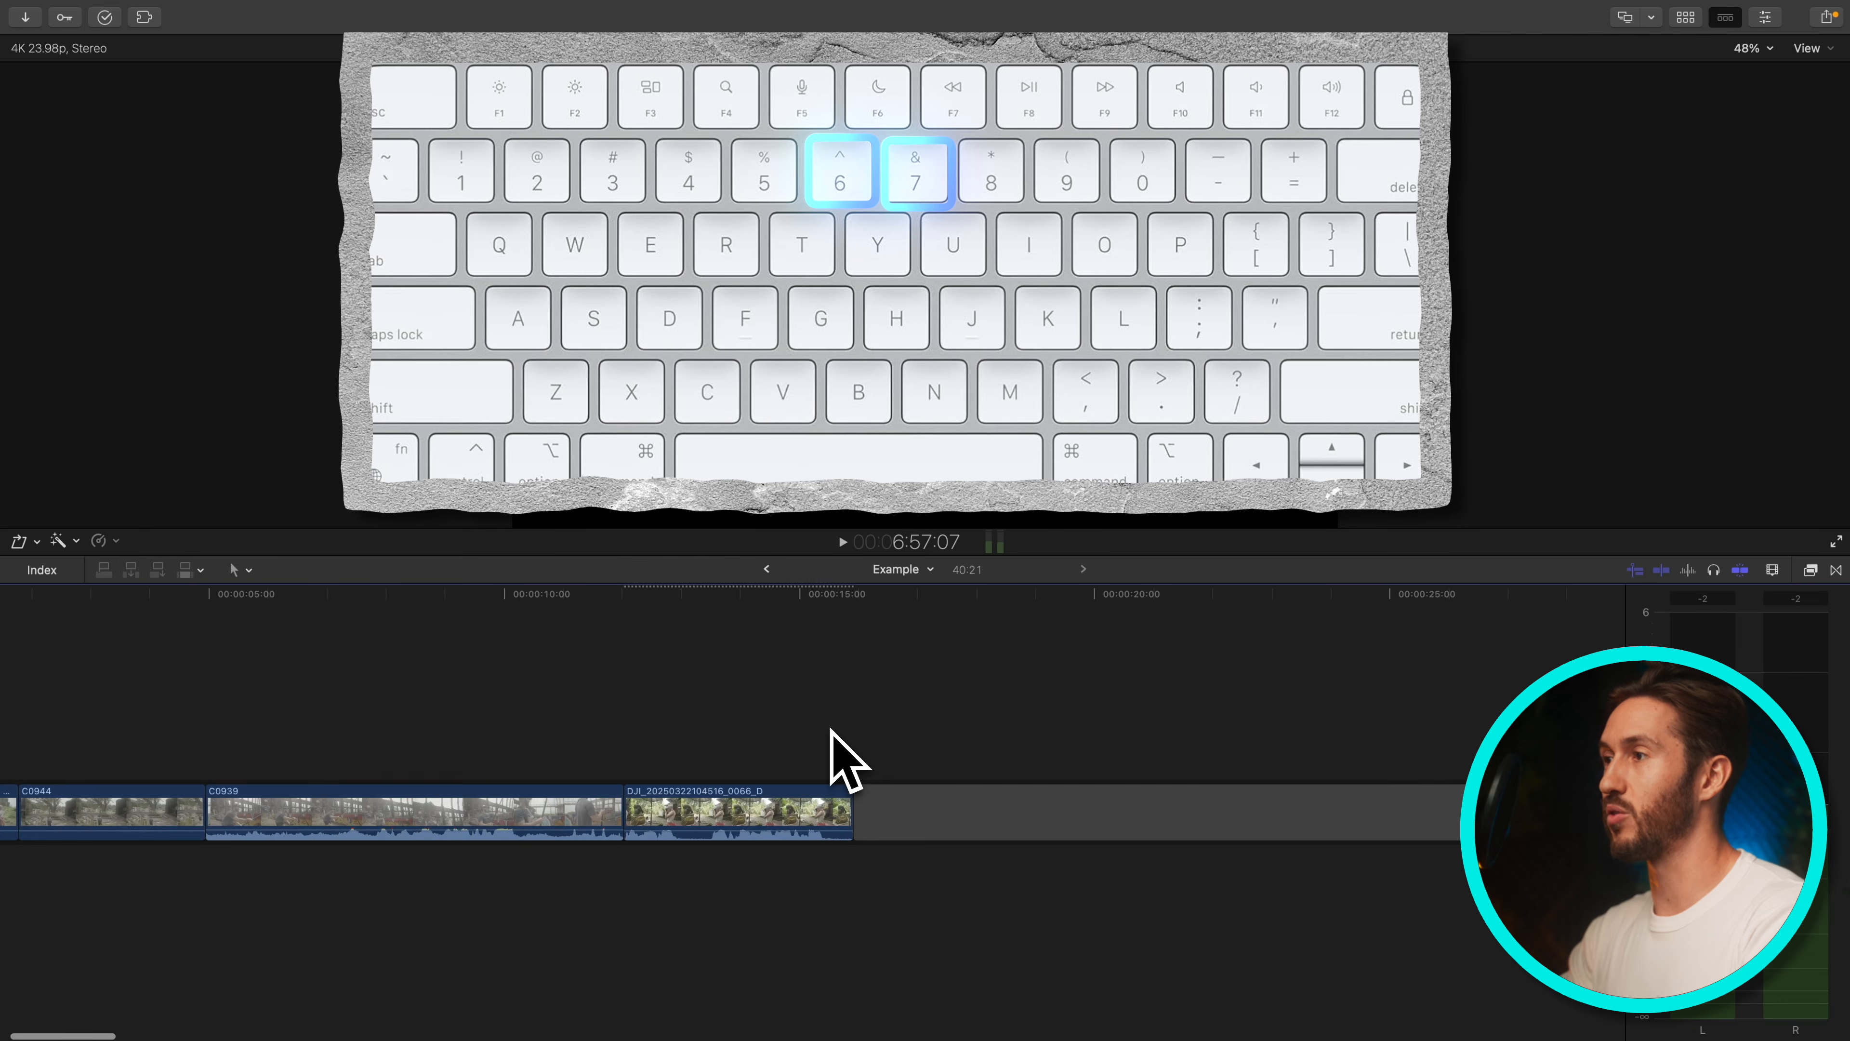
pyautogui.press('6')
pyautogui.press('6')
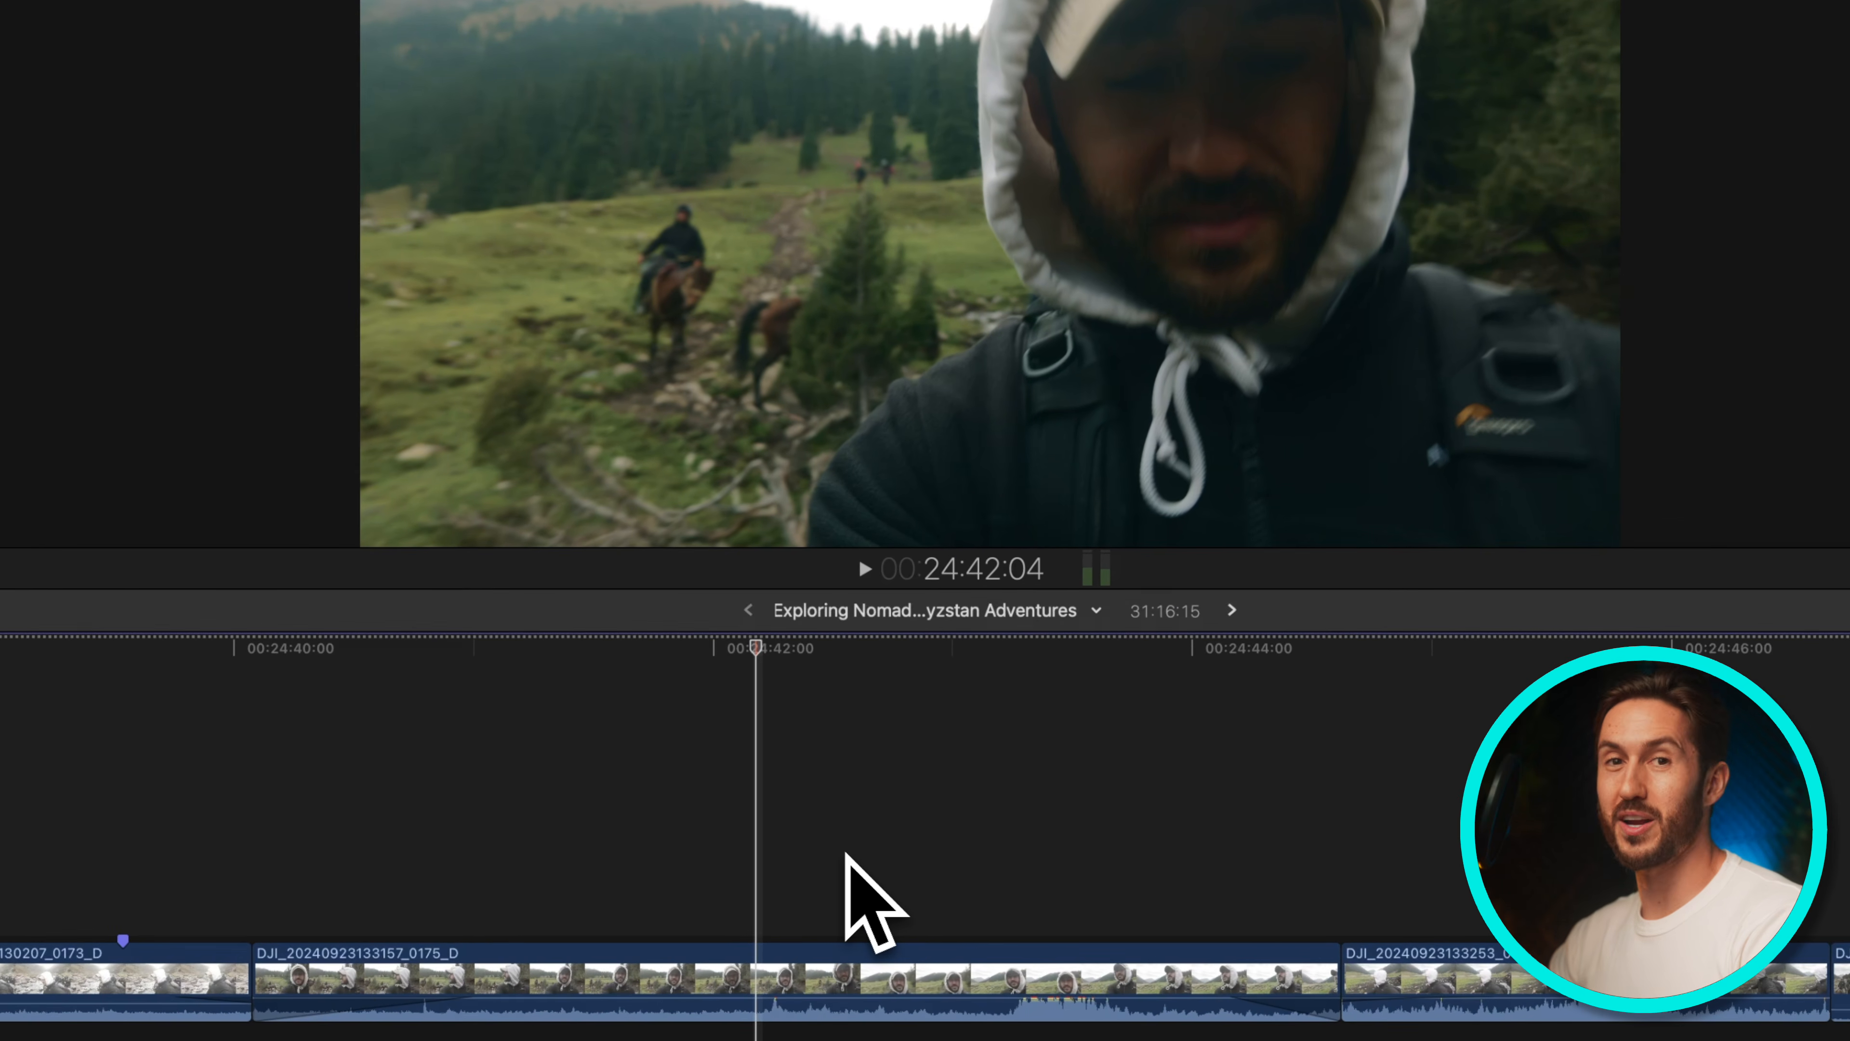
# Open the Command Editor, search for timeline history commands, and close it
pyautogui.press('alt+super+k')
pyautogui.write('tim')
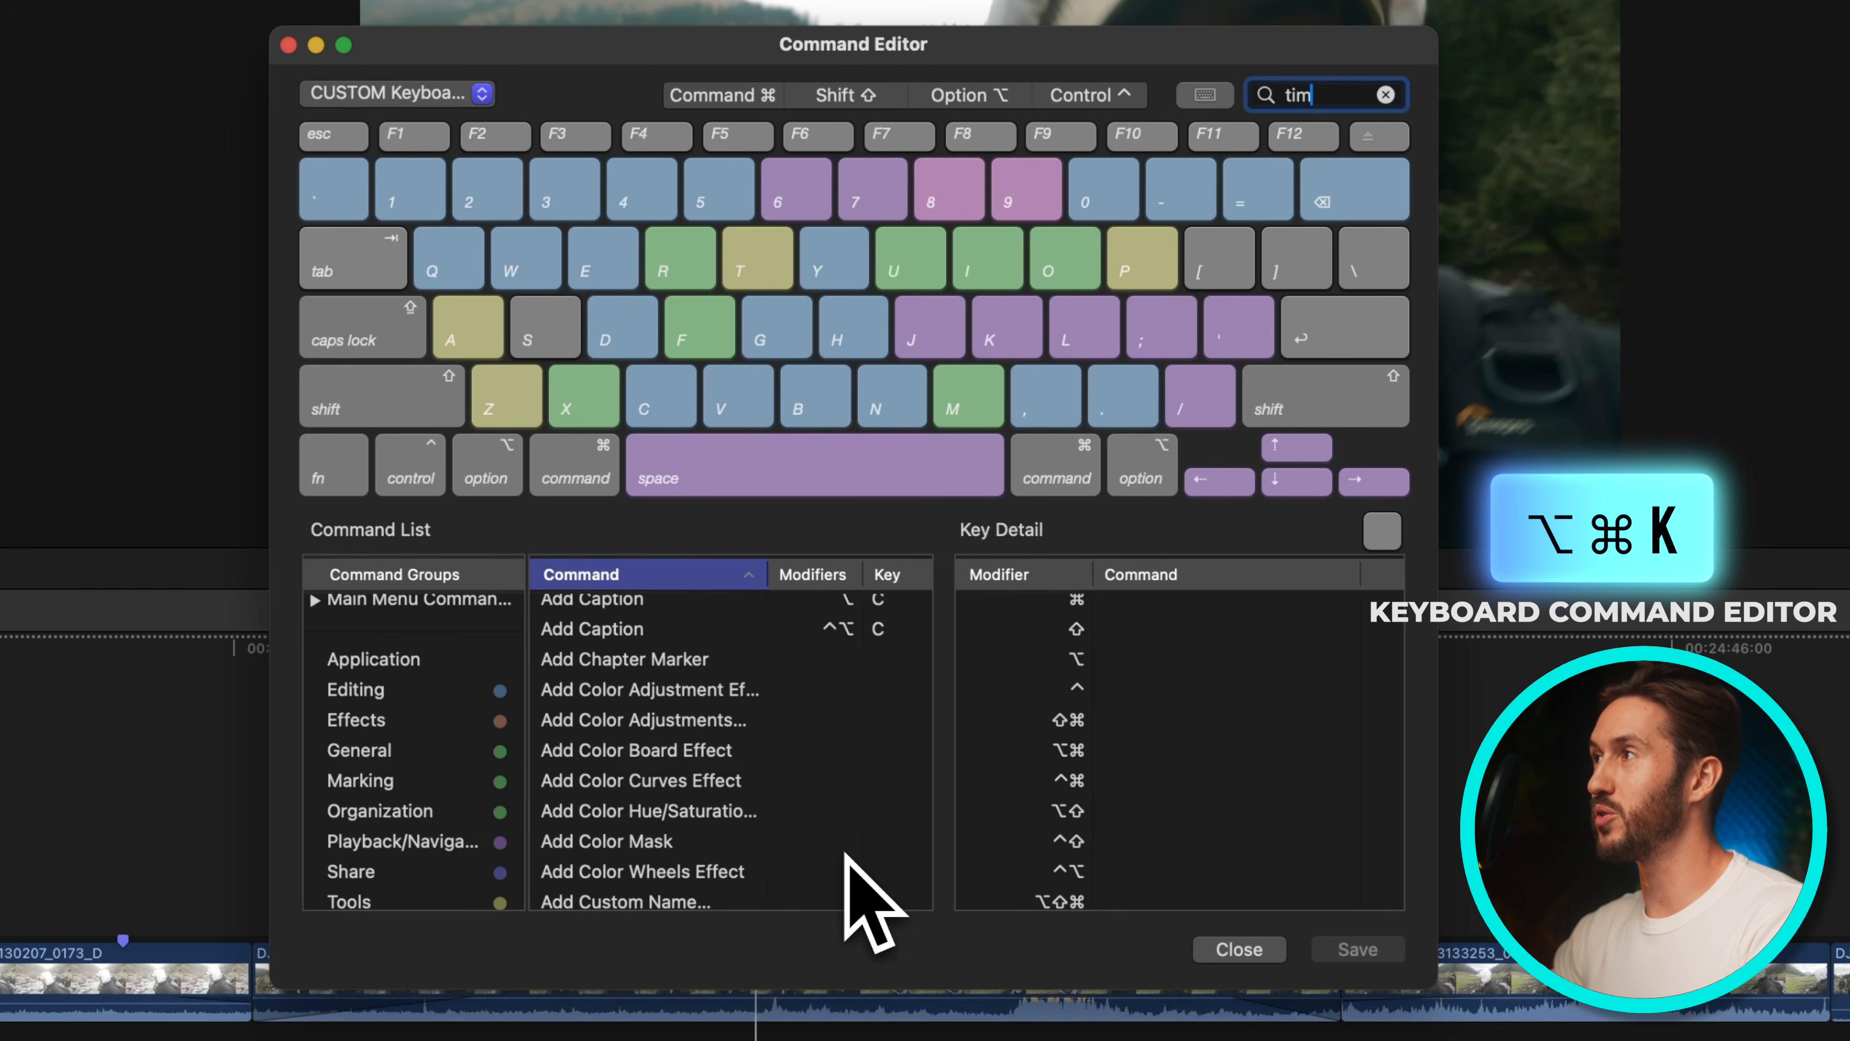
pyautogui.write('eline history')
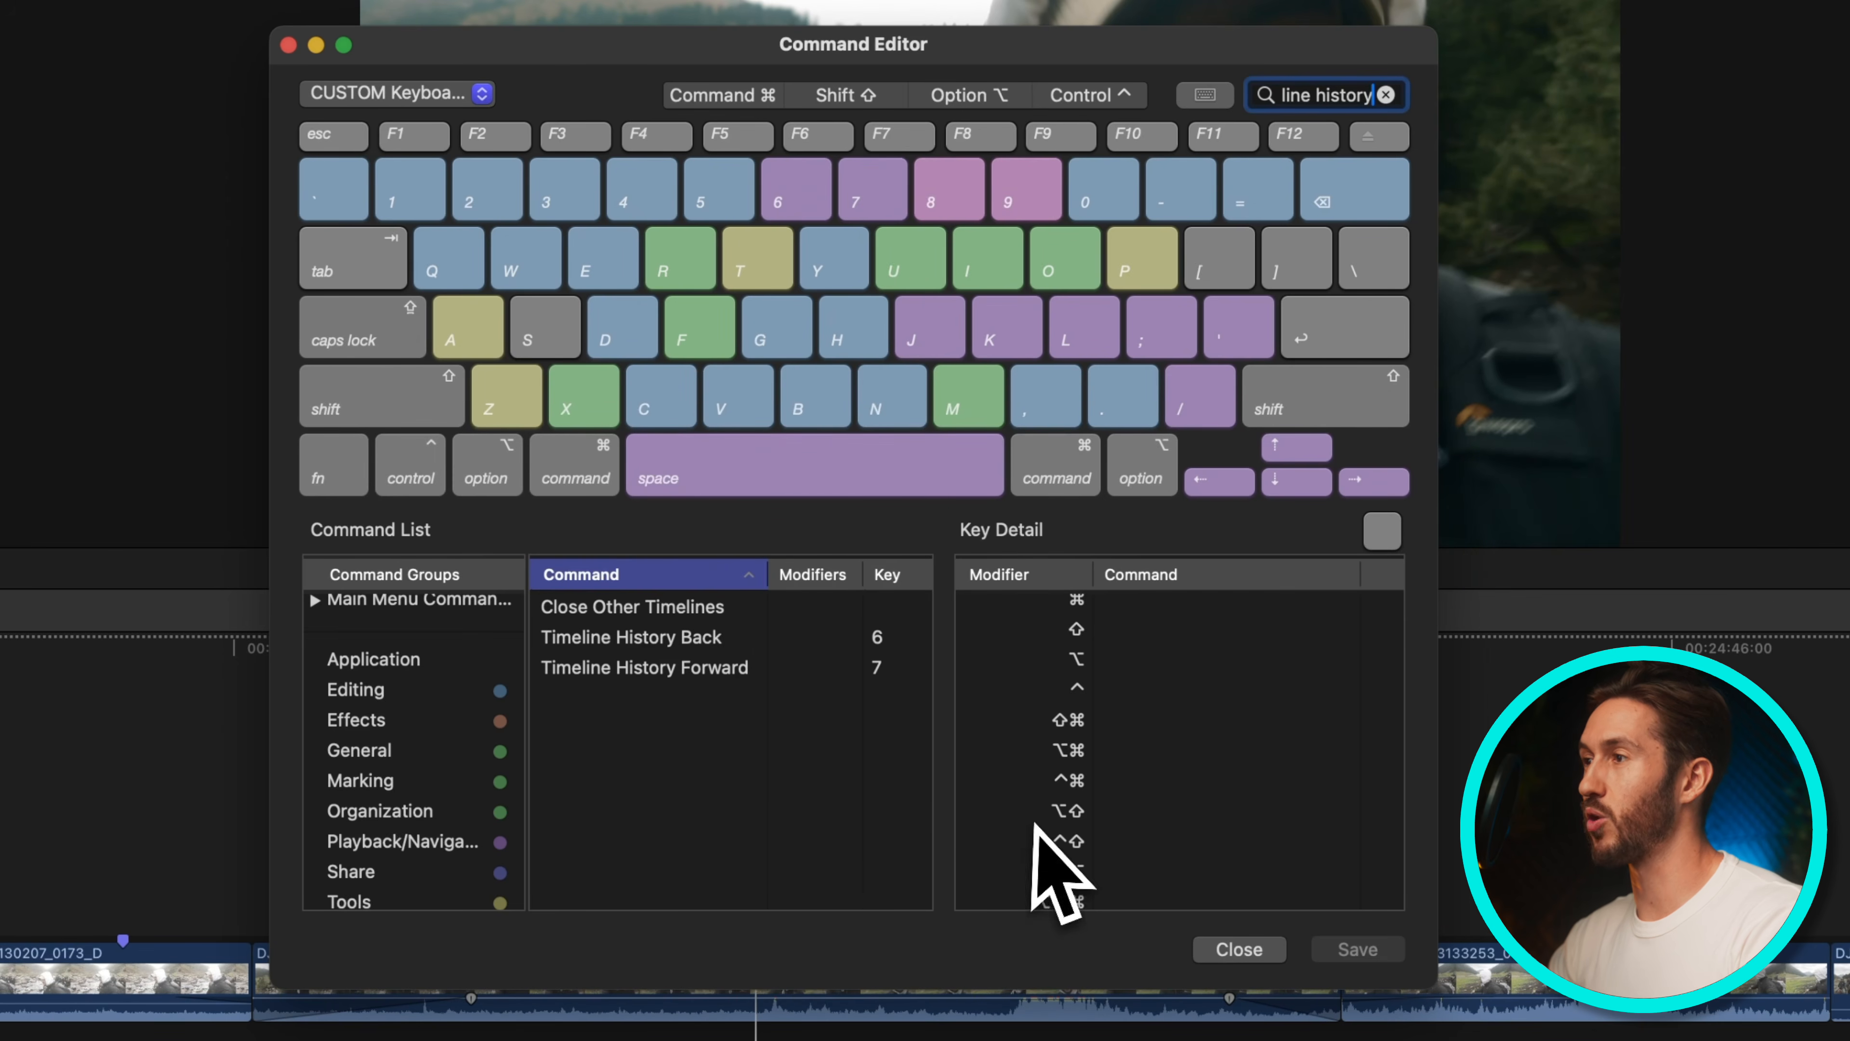
pyautogui.click(1247, 948)
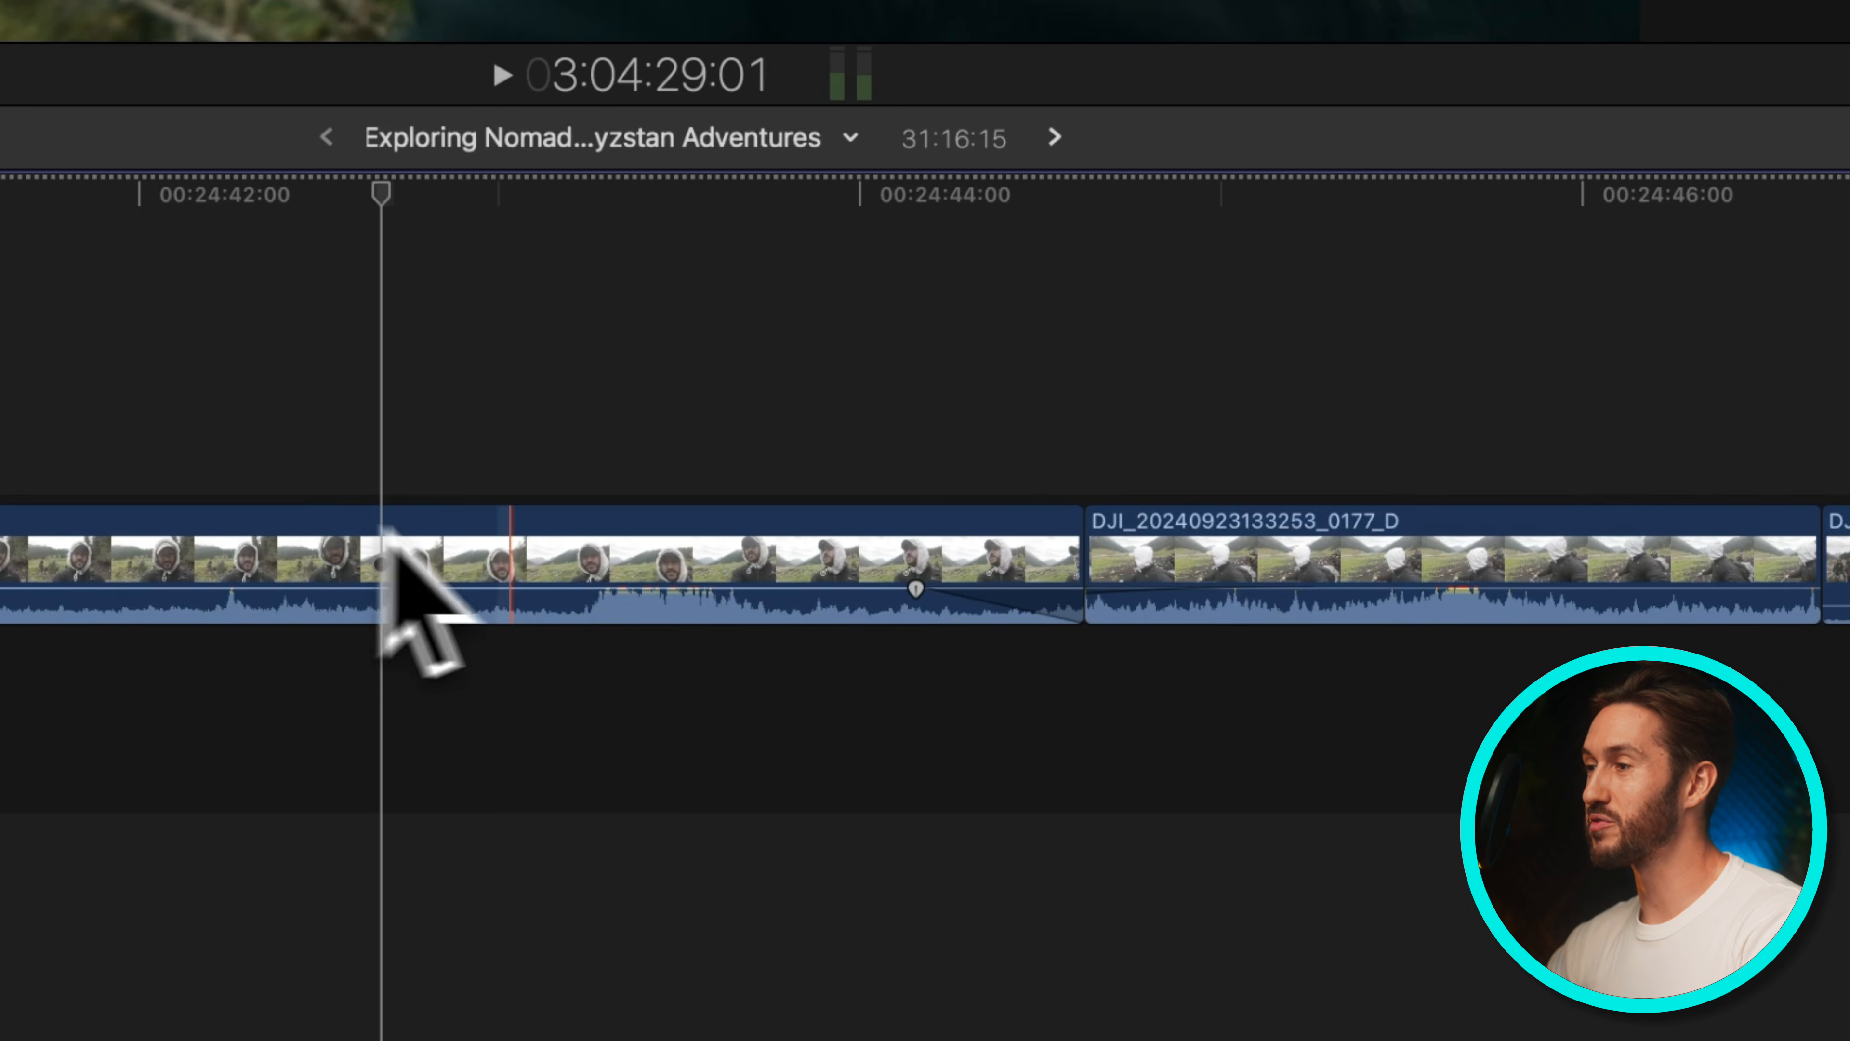
# Try range-selecting part of the clip and lowering its volume there, then undo it
pyautogui.press('r')
pyautogui.moveTo(558, 578); pyautogui.dragTo(784, 560)
pyautogui.moveTo(646, 601)
pyautogui.mouseDown()
pyautogui.moveTo(640, 583)
pyautogui.moveTo(643, 603)
pyautogui.mouseUp()
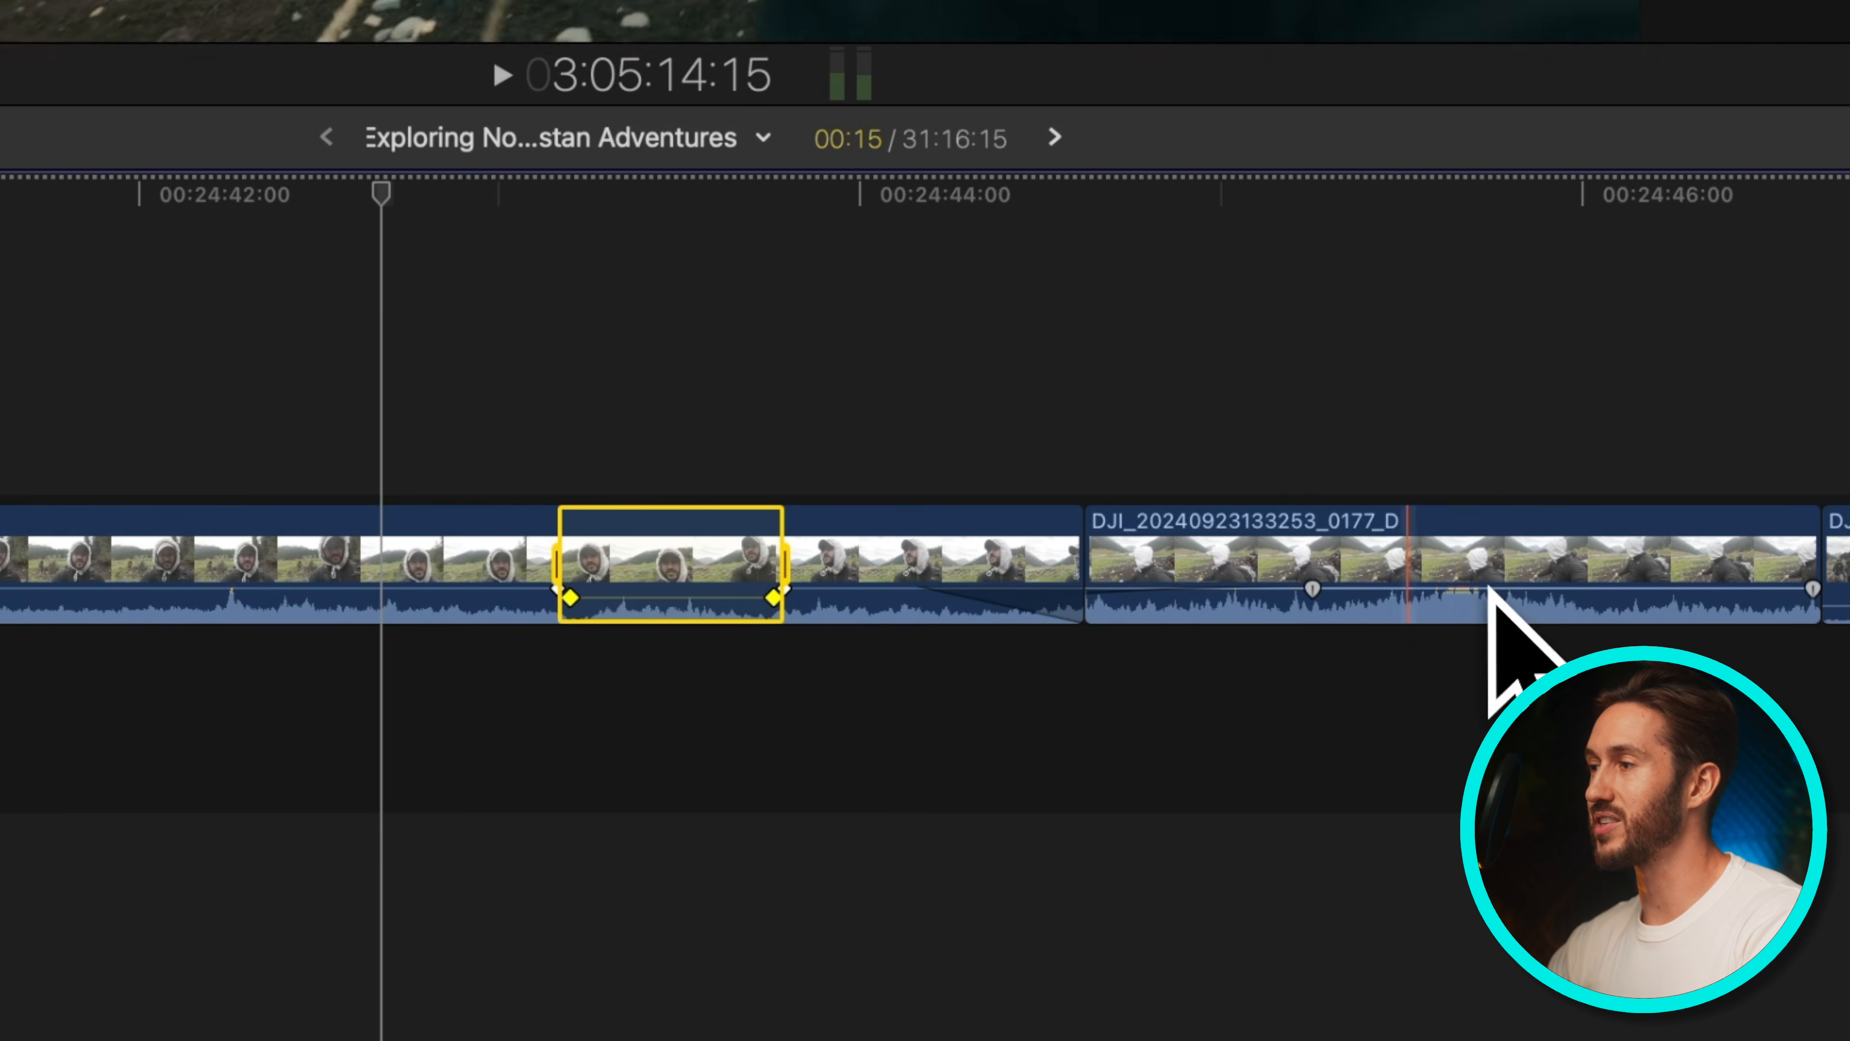
pyautogui.click(785, 368)
pyautogui.moveTo(828, 536); pyautogui.dragTo(451, 552)
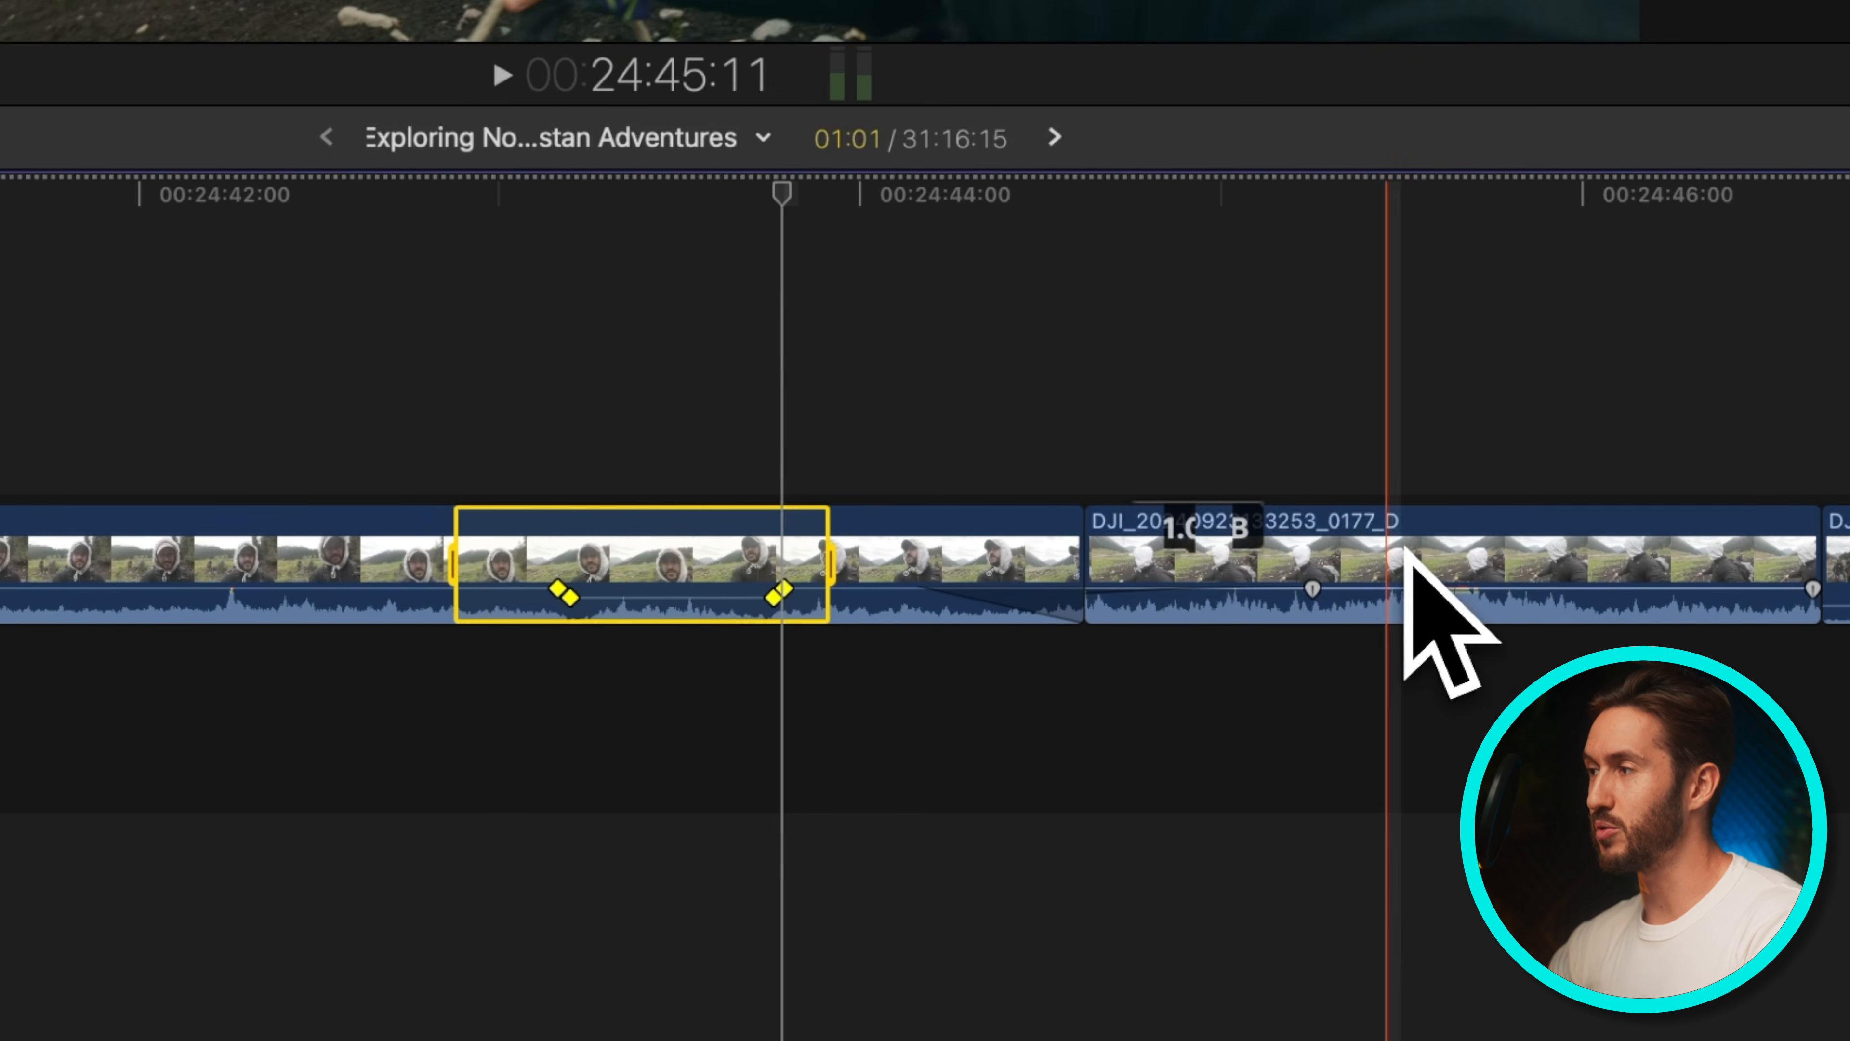
pyautogui.click(1334, 522)
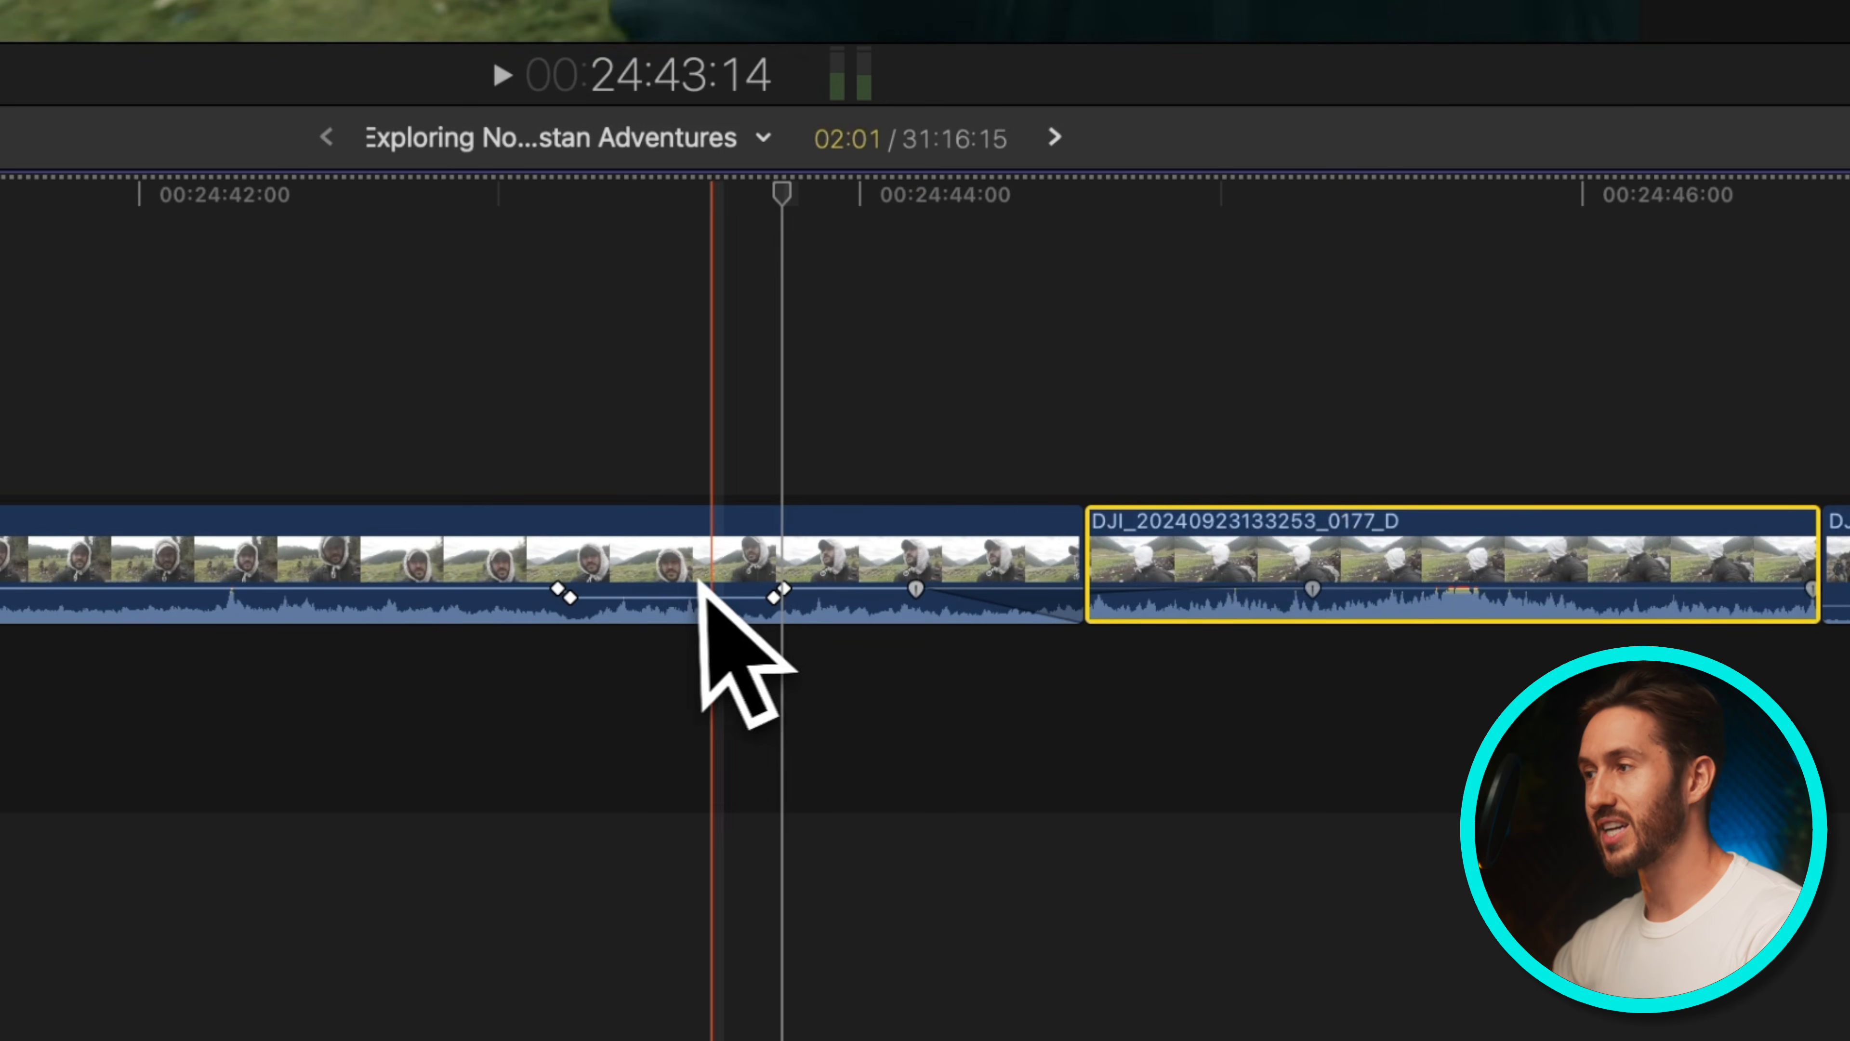
pyautogui.press('super+z')
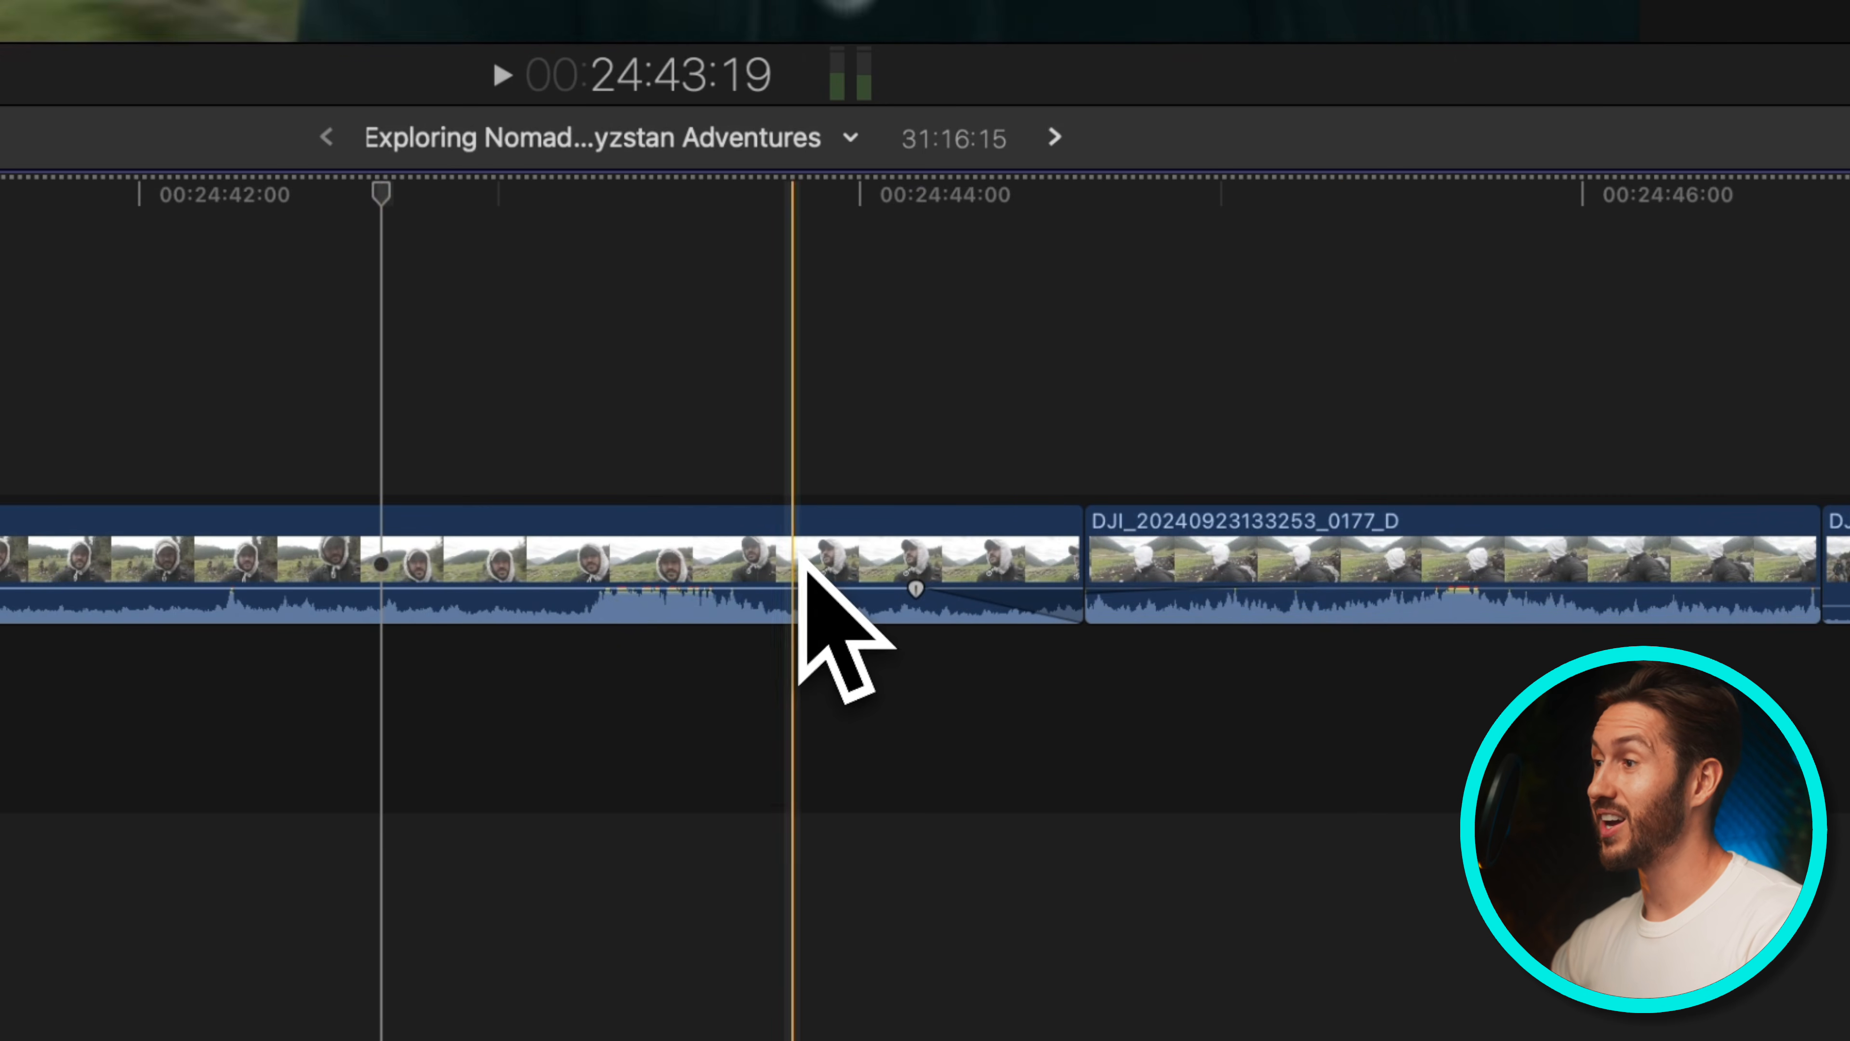
# Range-select a section of the clip, lower its volume to add fade keyframes, and undo the last change
pyautogui.press('r')
pyautogui.moveTo(765, 554); pyautogui.dragTo(645, 603)
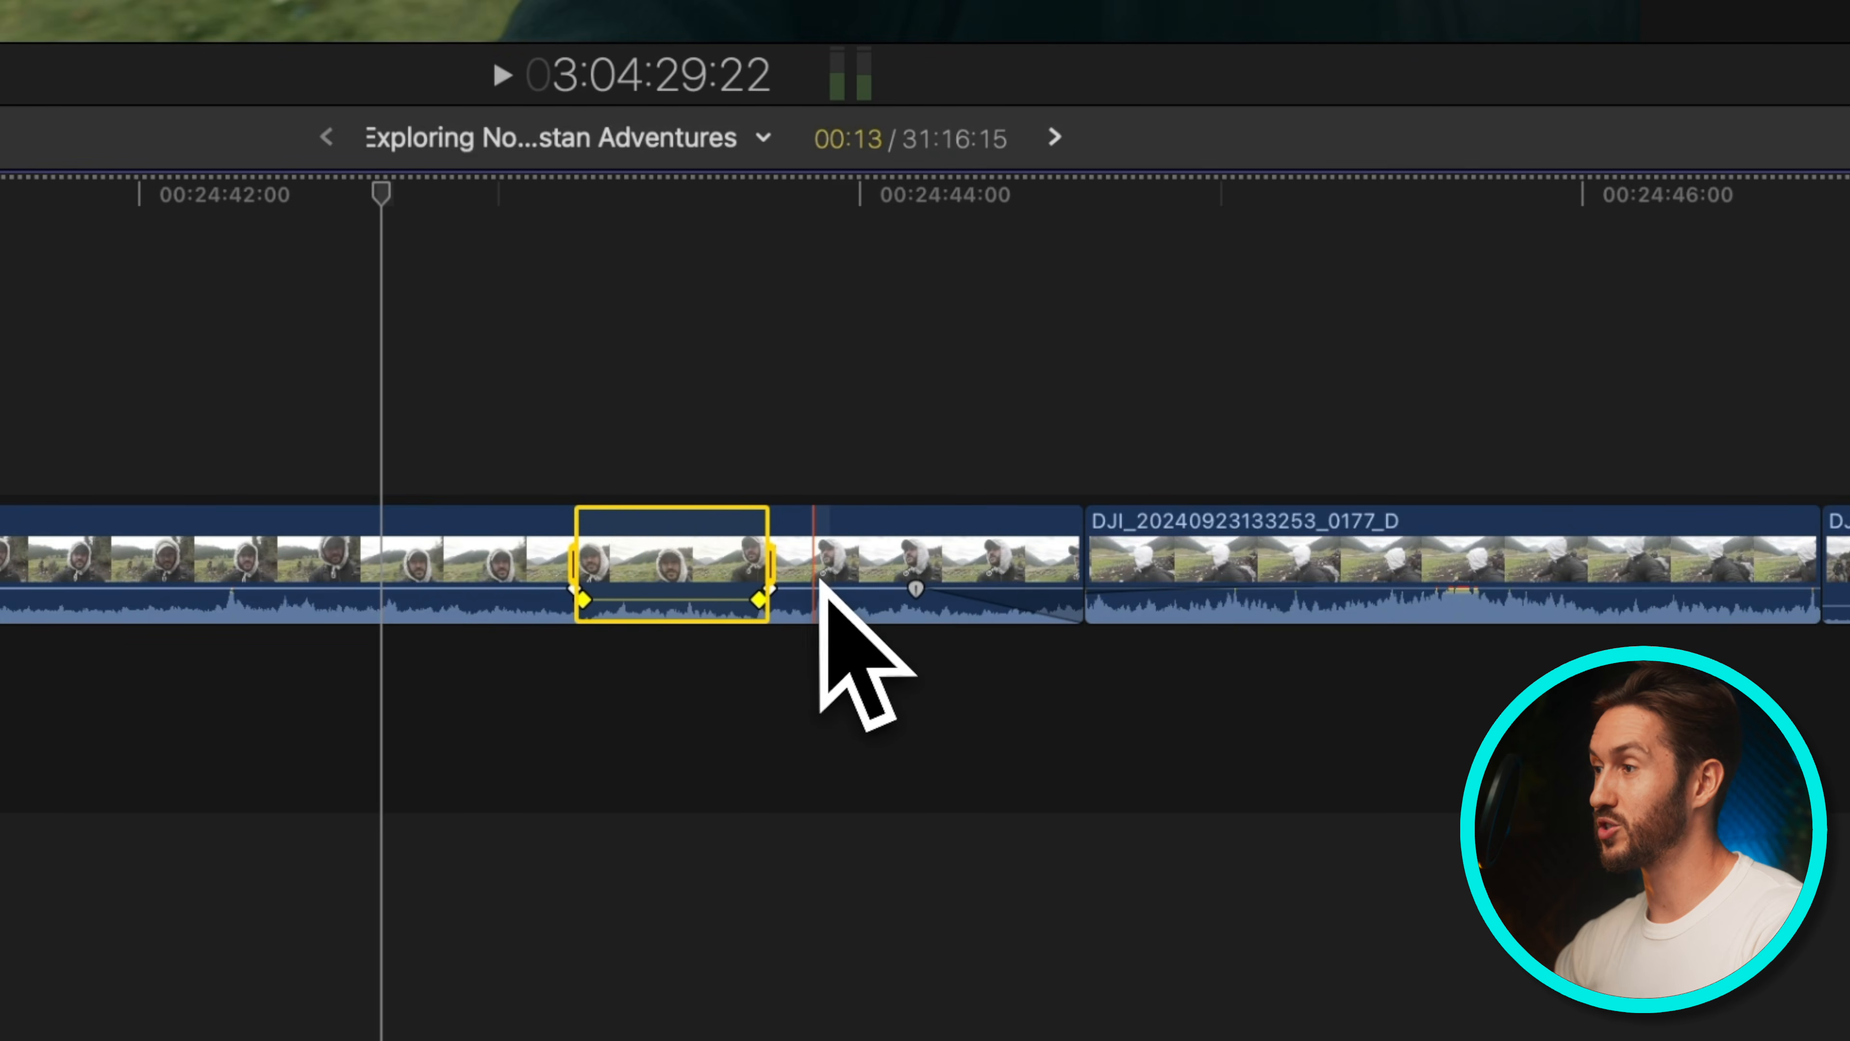
pyautogui.click(809, 422)
pyautogui.moveTo(498, 566); pyautogui.dragTo(848, 554)
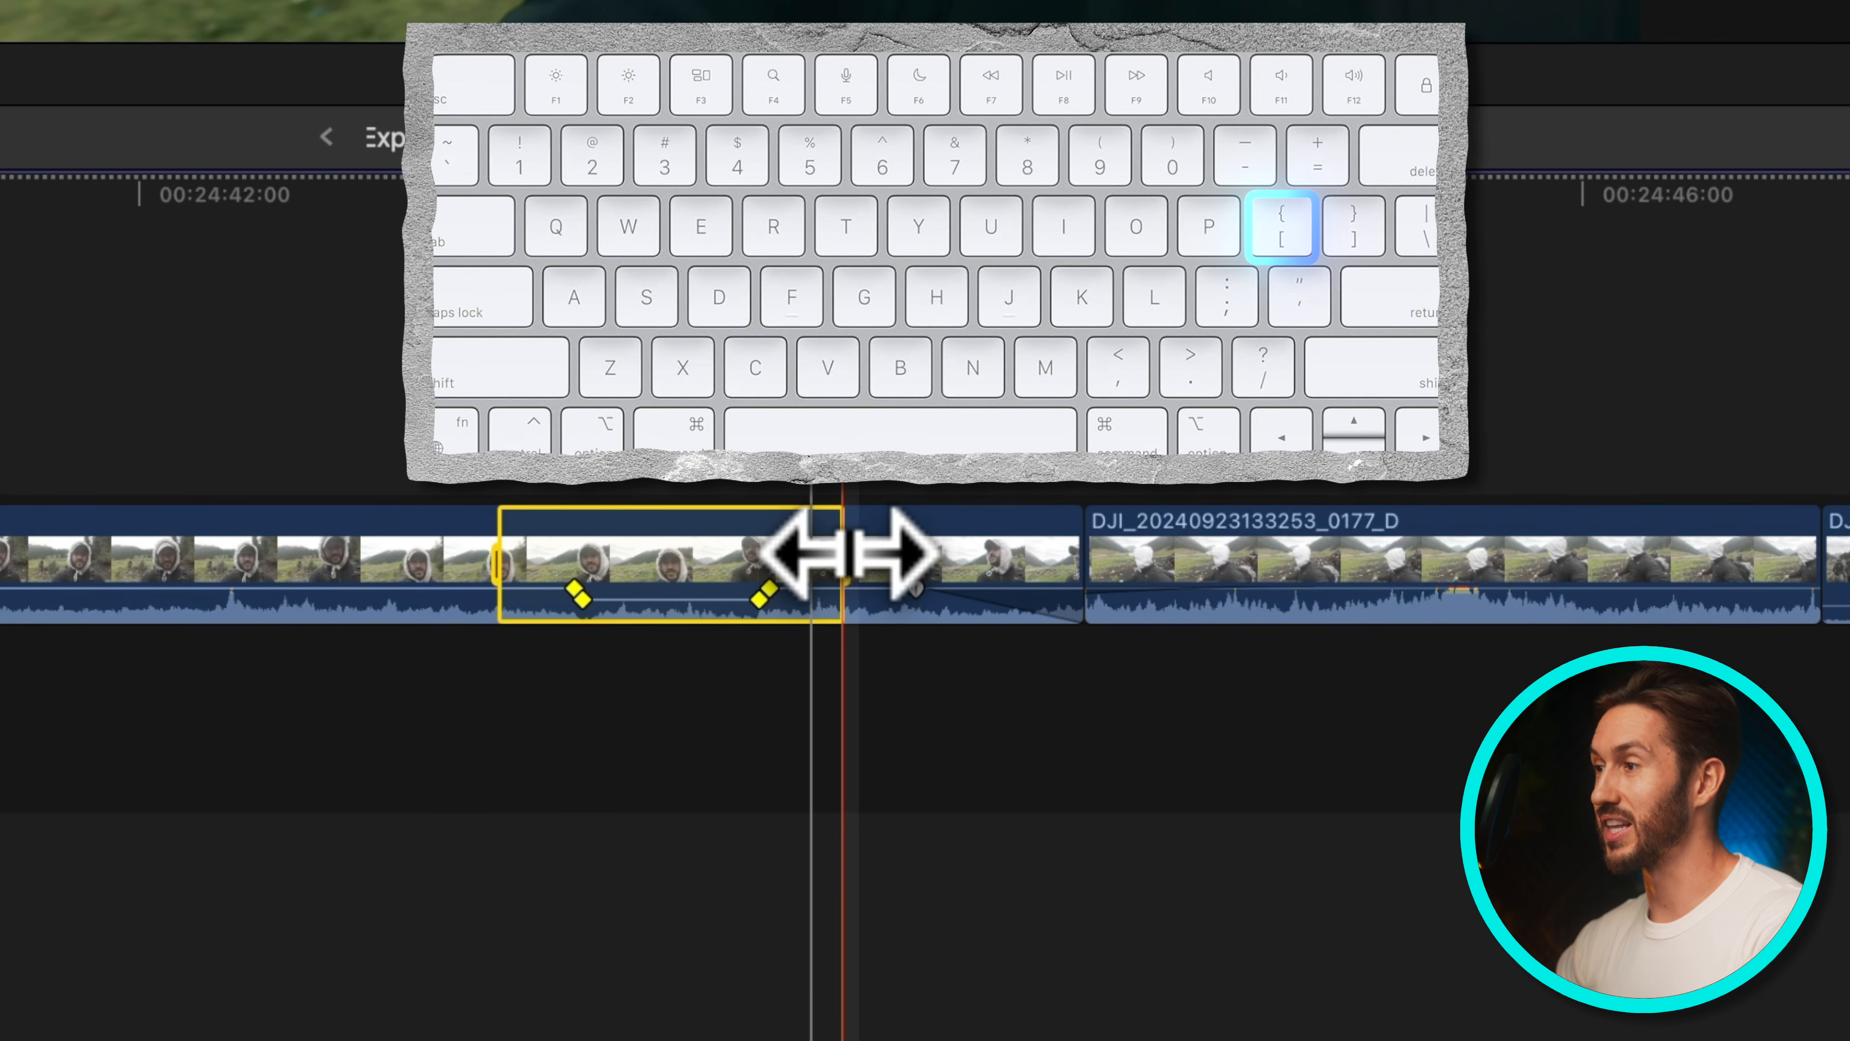
pyautogui.click(1405, 569)
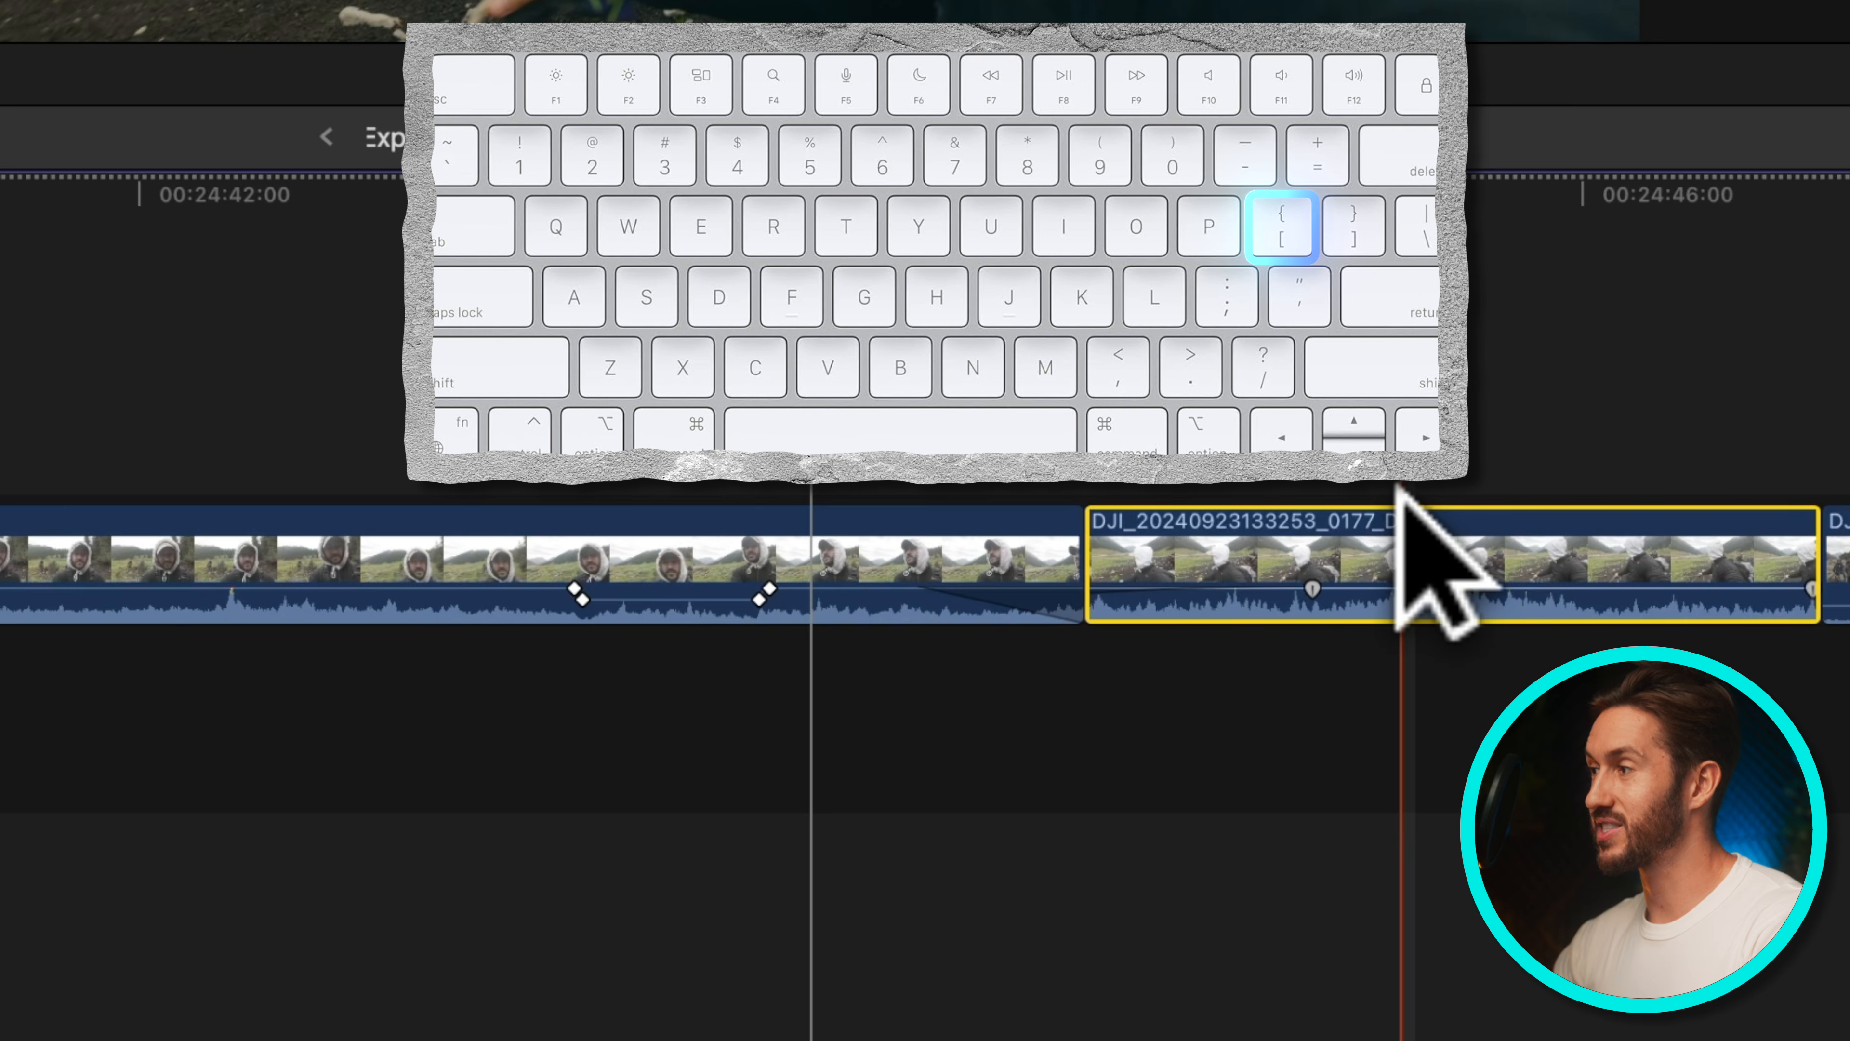
pyautogui.press('super+z')
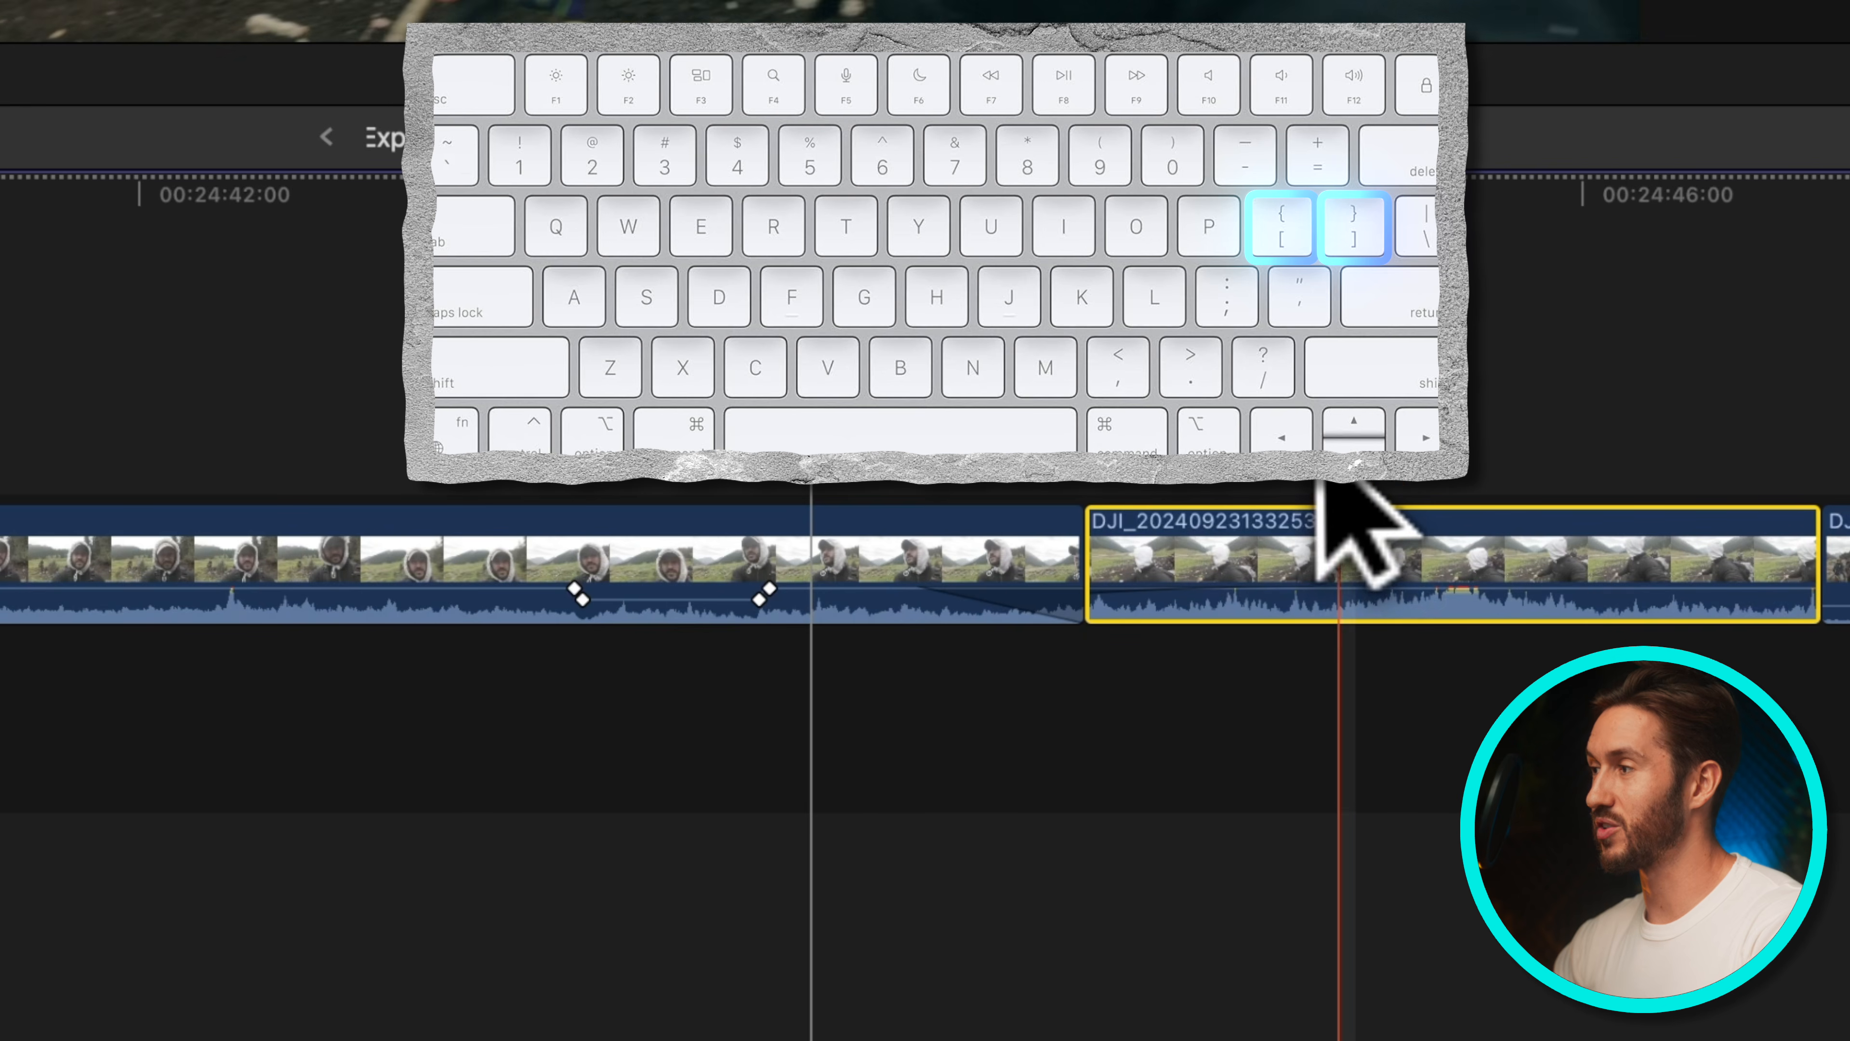
# Jump to the previous and next volume keyframes on the audio clips below the storyline
pyautogui.press('[')
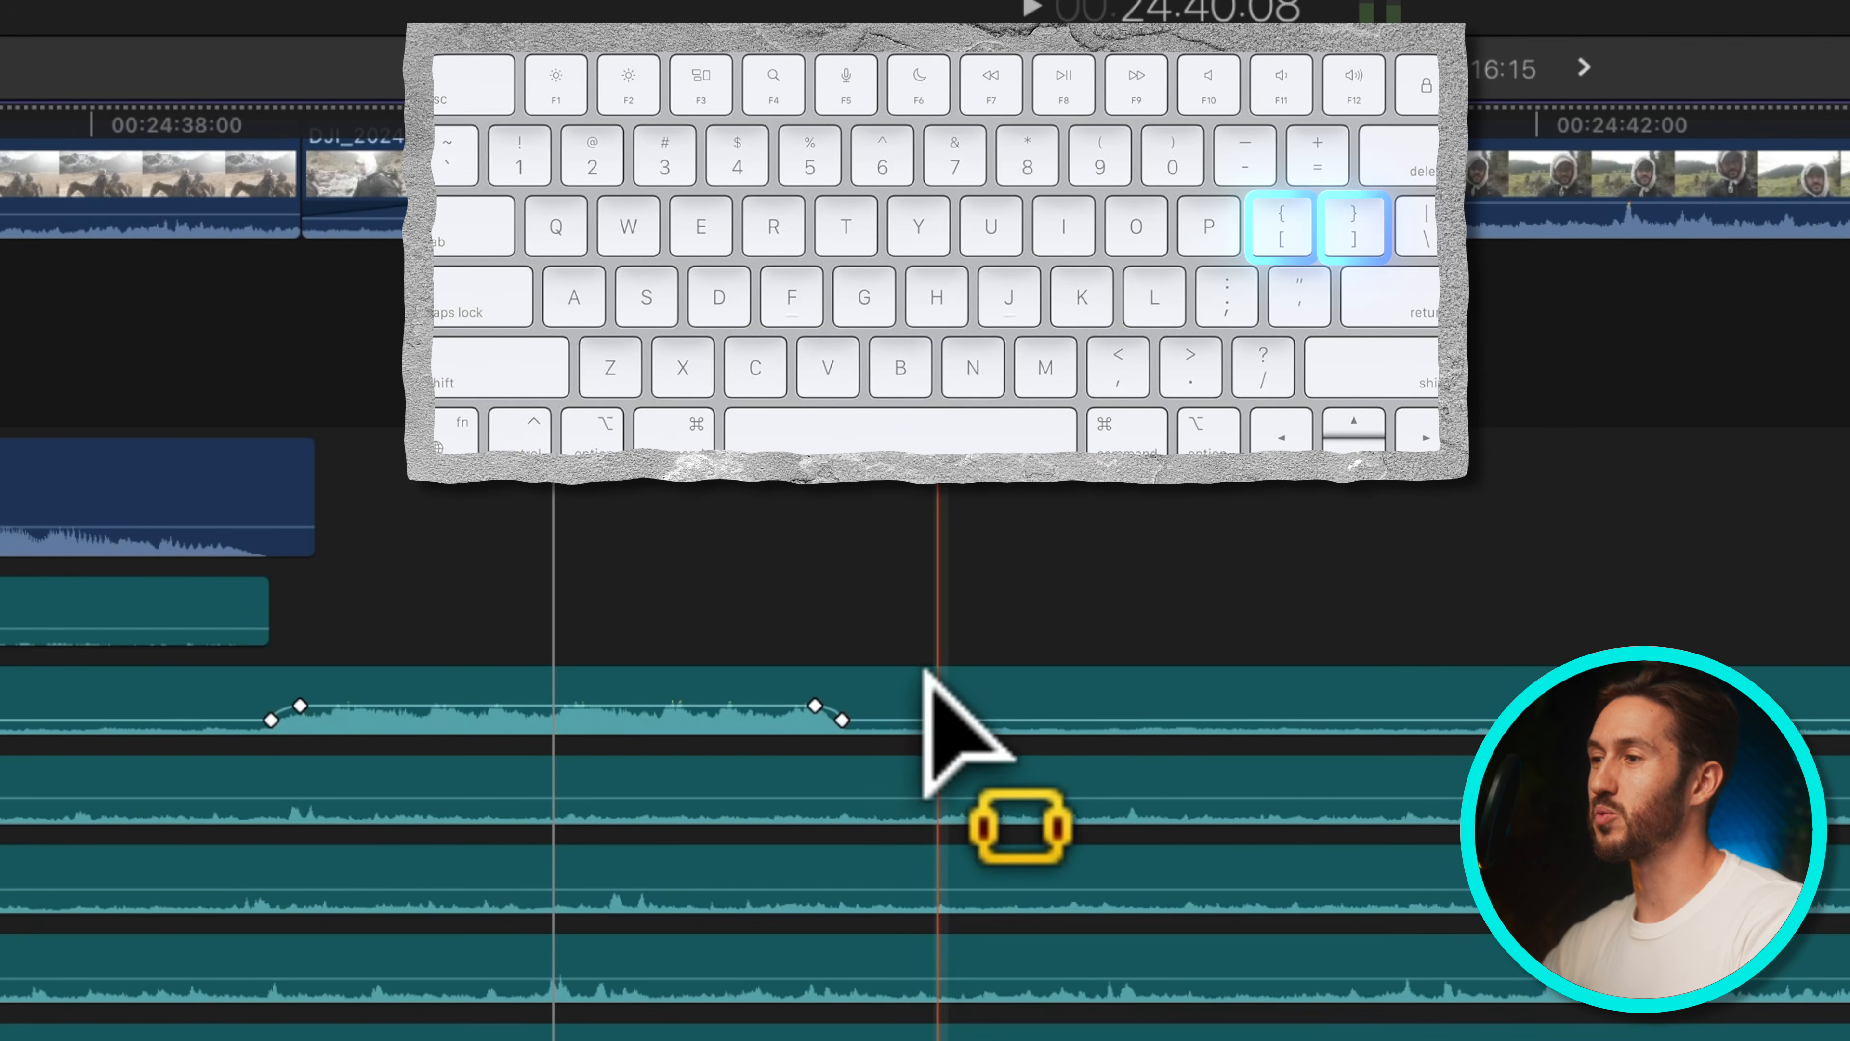
pyautogui.click(934, 706)
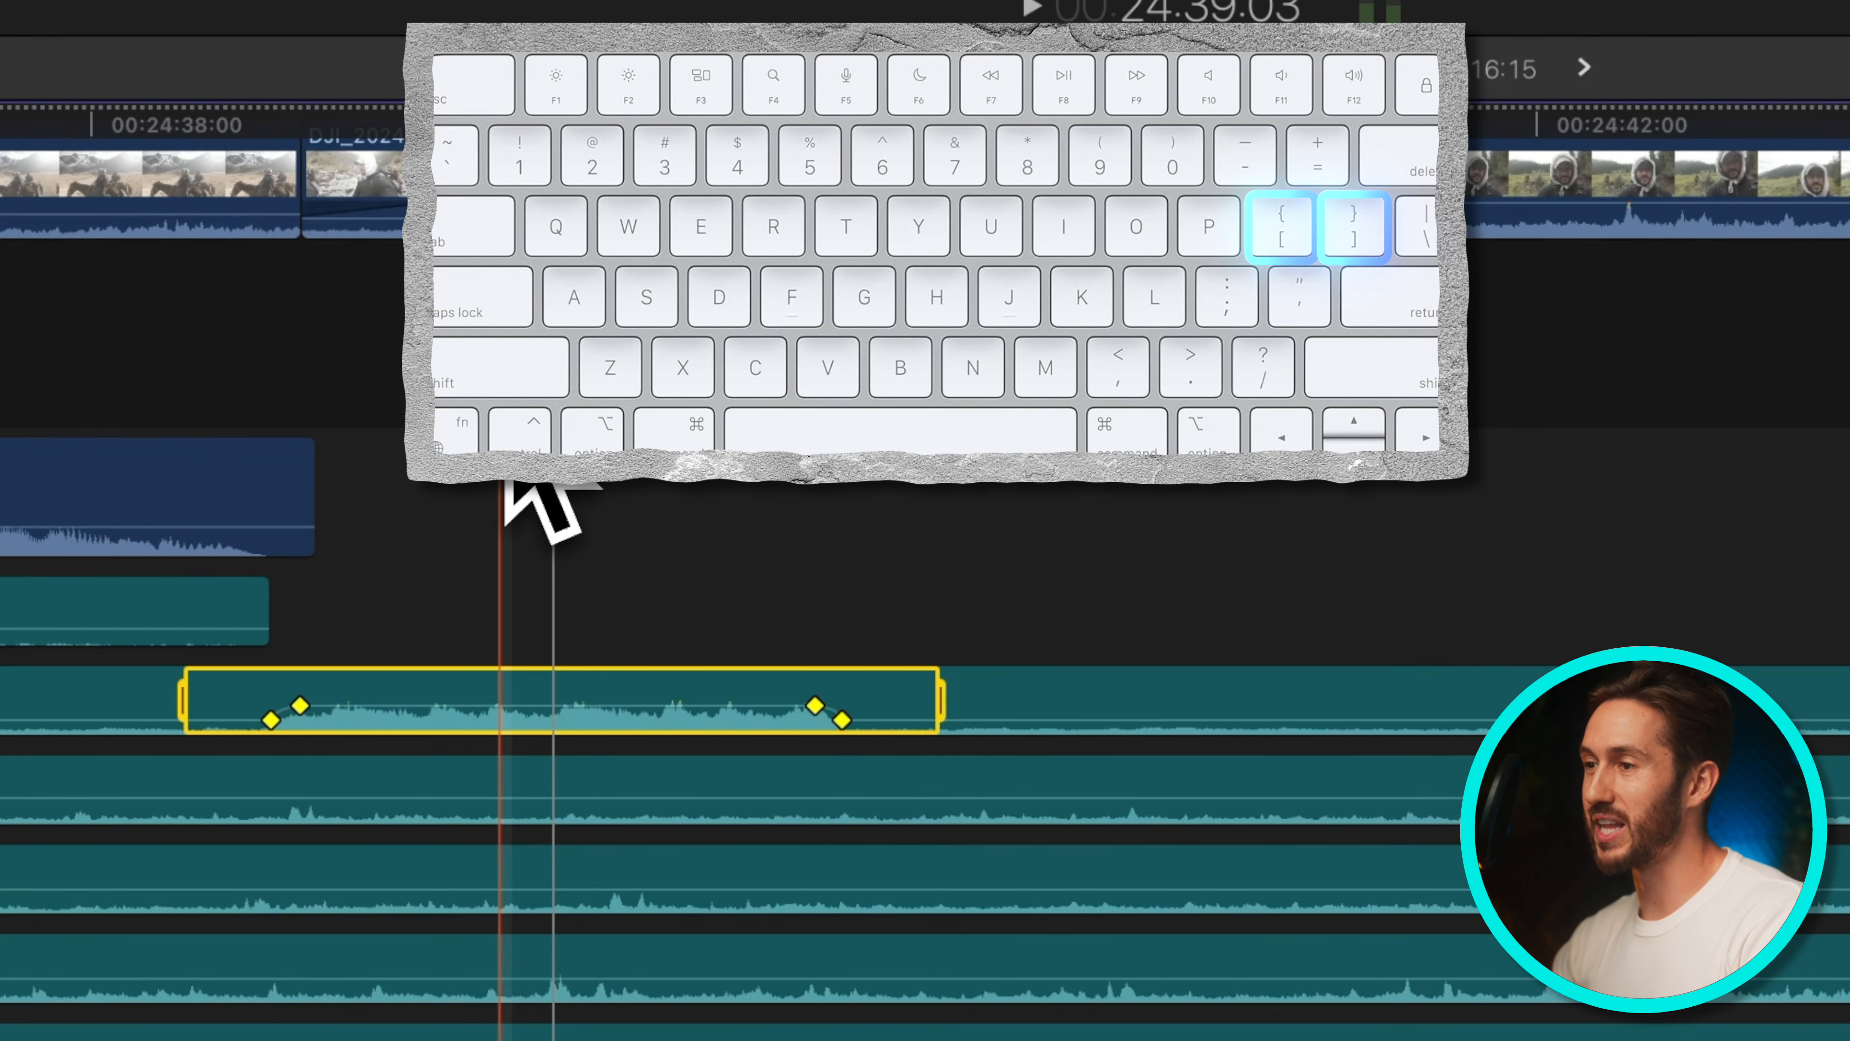
pyautogui.hscroll(10, 503, 485)
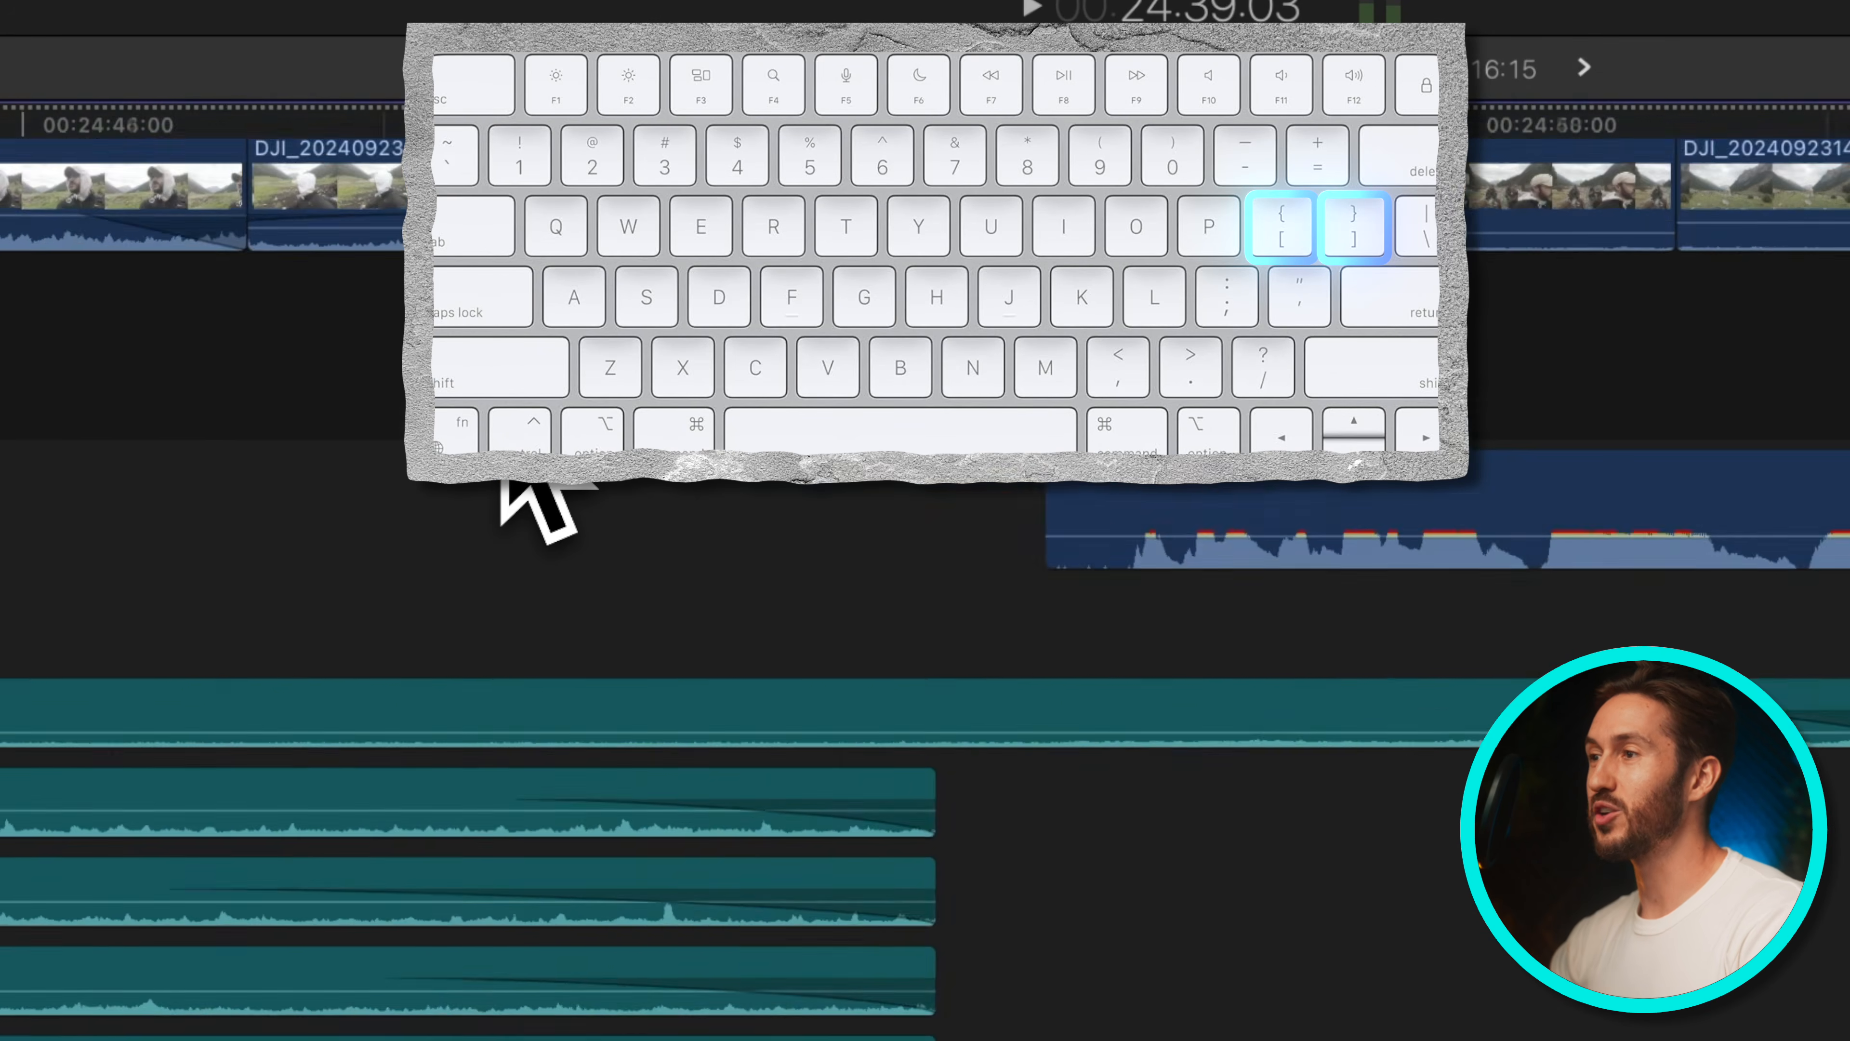
pyautogui.hscroll(-5, 597, 510)
pyautogui.scroll(3, 750, 692)
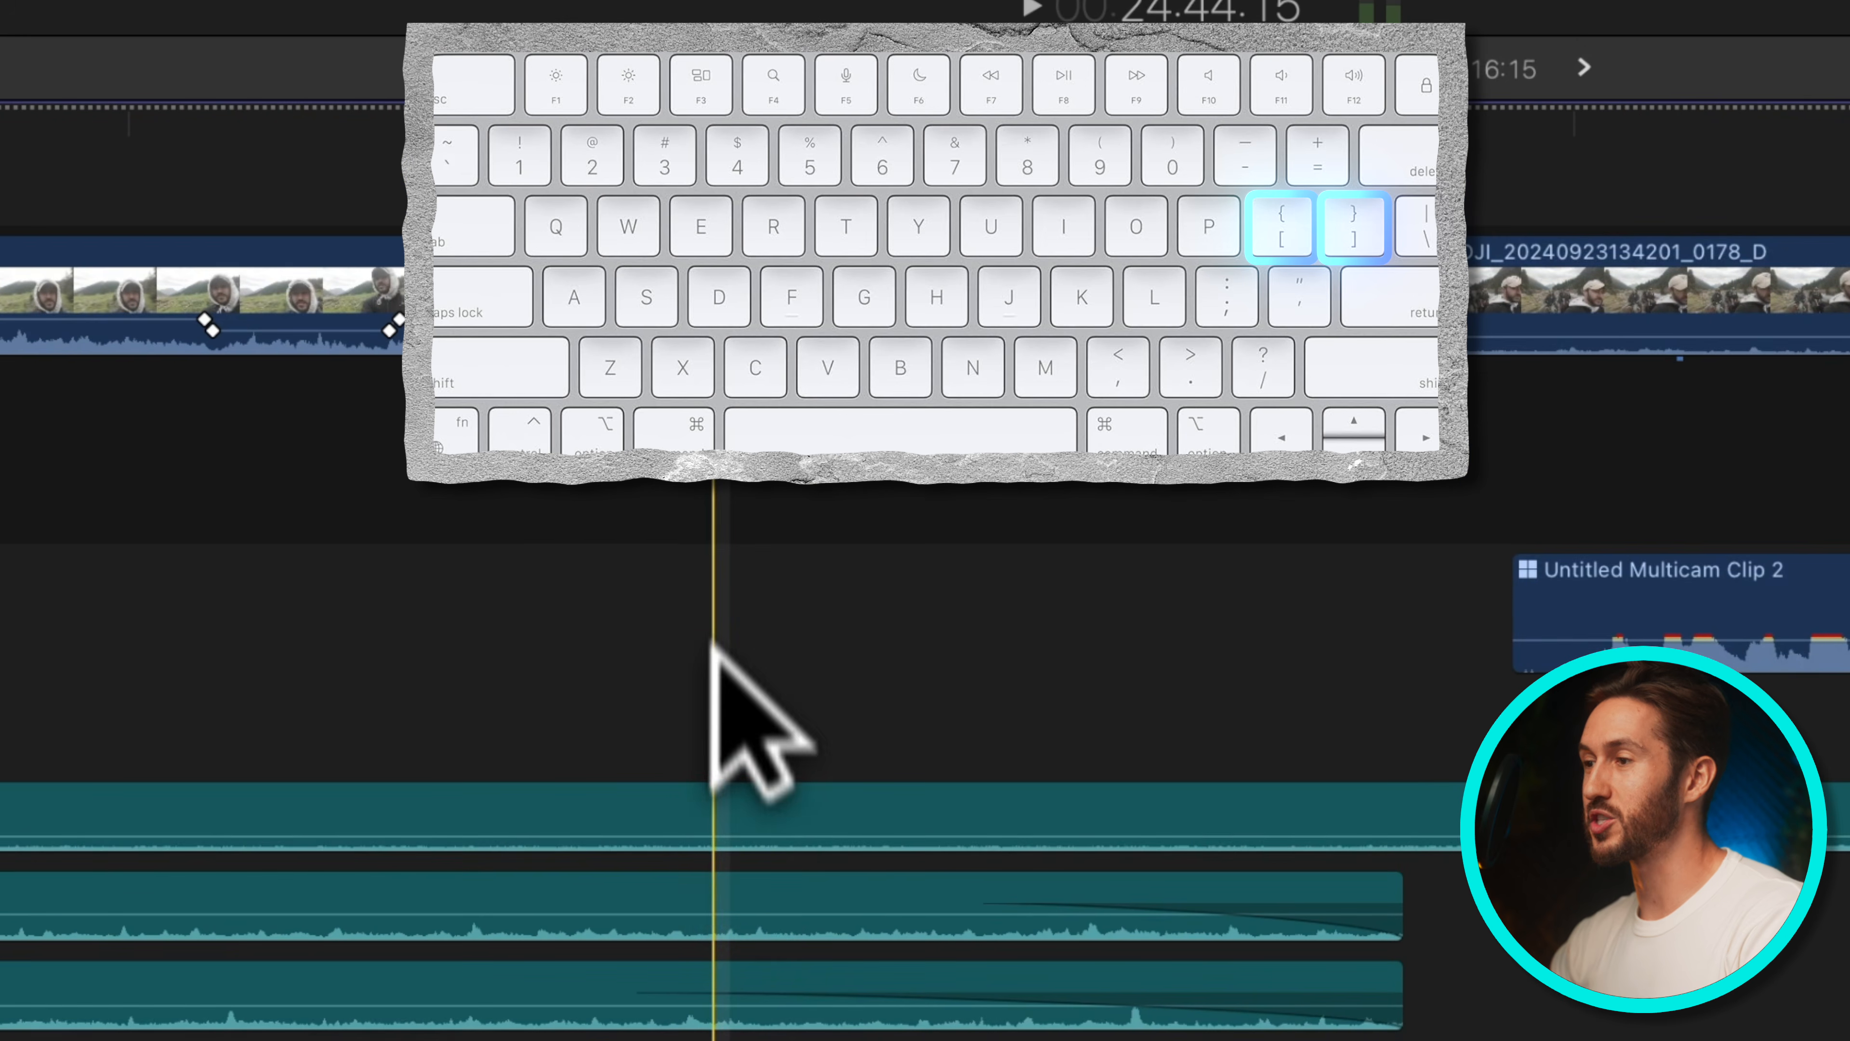
pyautogui.click(711, 778)
pyautogui.press(']')
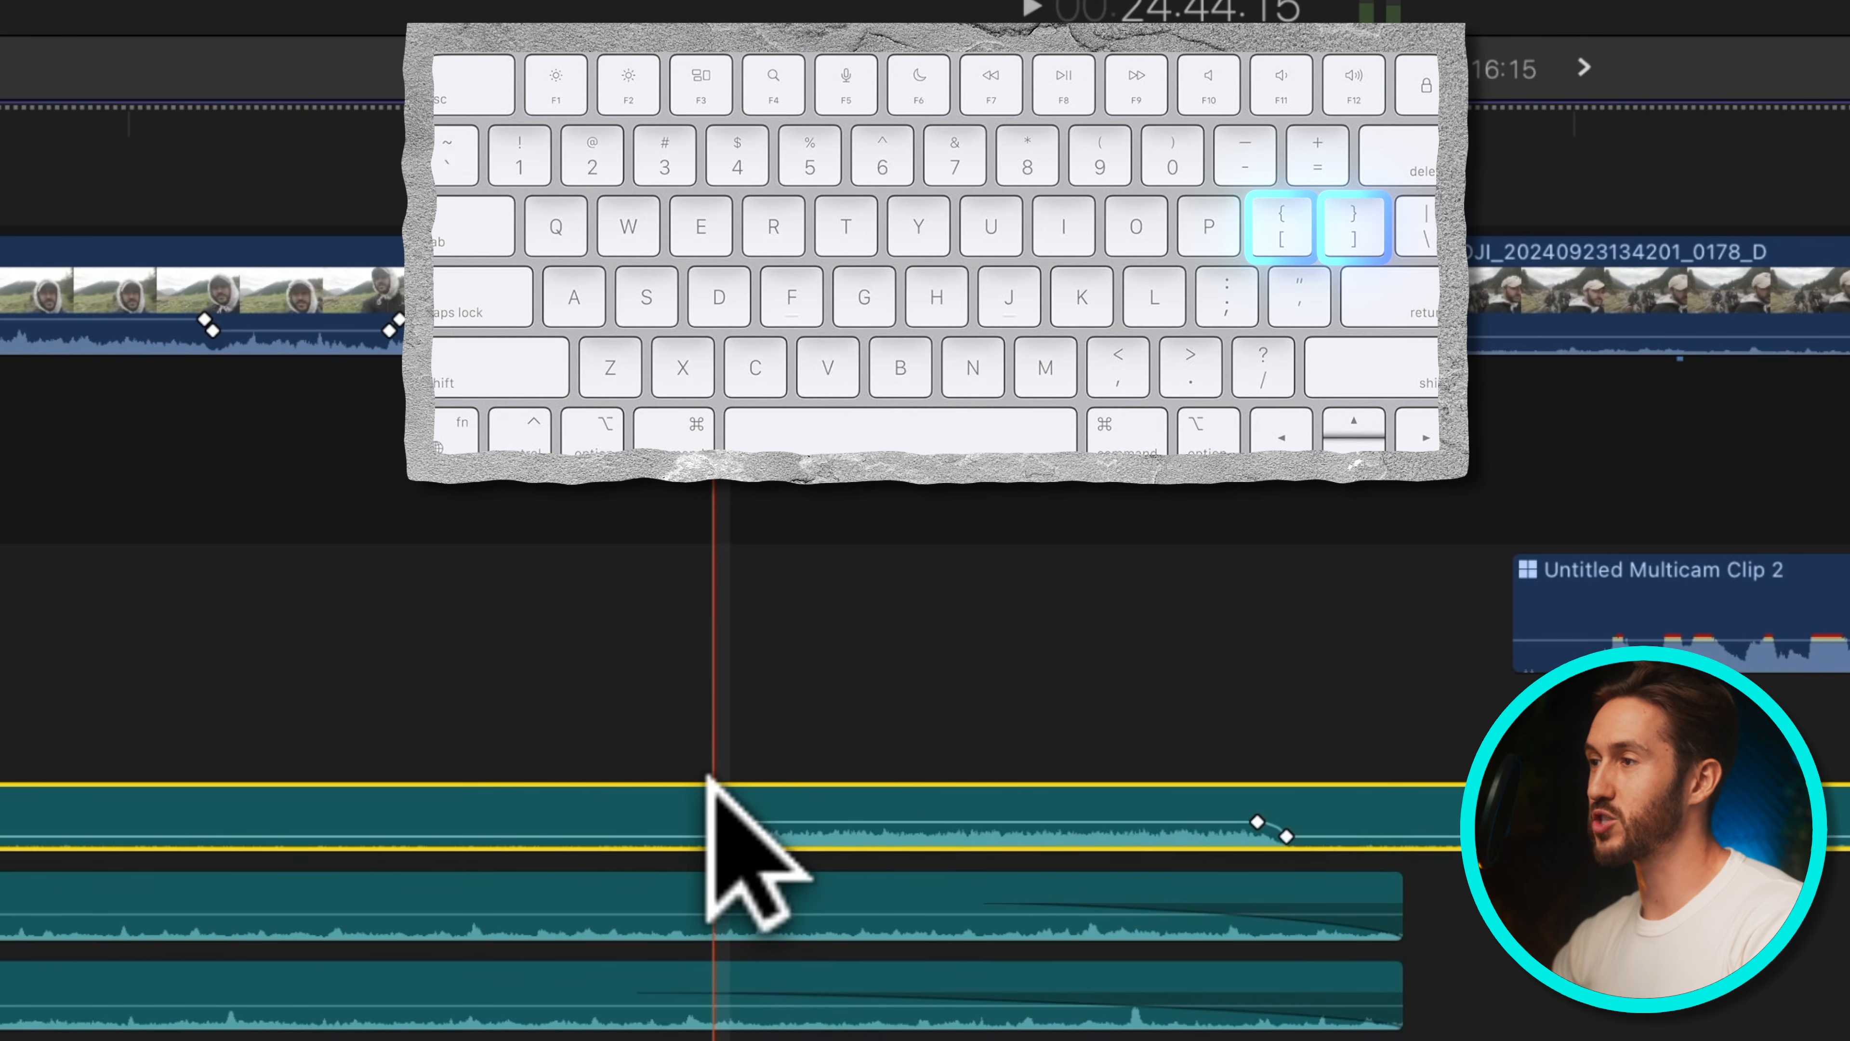
# Range-select part of the Early Summer Morning Ambience audio clip and lower its volume to add keyframes
pyautogui.scroll(-3, 708, 777)
pyautogui.press('r')
pyautogui.moveTo(1366, 704)
pyautogui.mouseDown()
pyautogui.moveTo(1208, 718)
pyautogui.moveTo(1501, 724)
pyautogui.mouseUp()
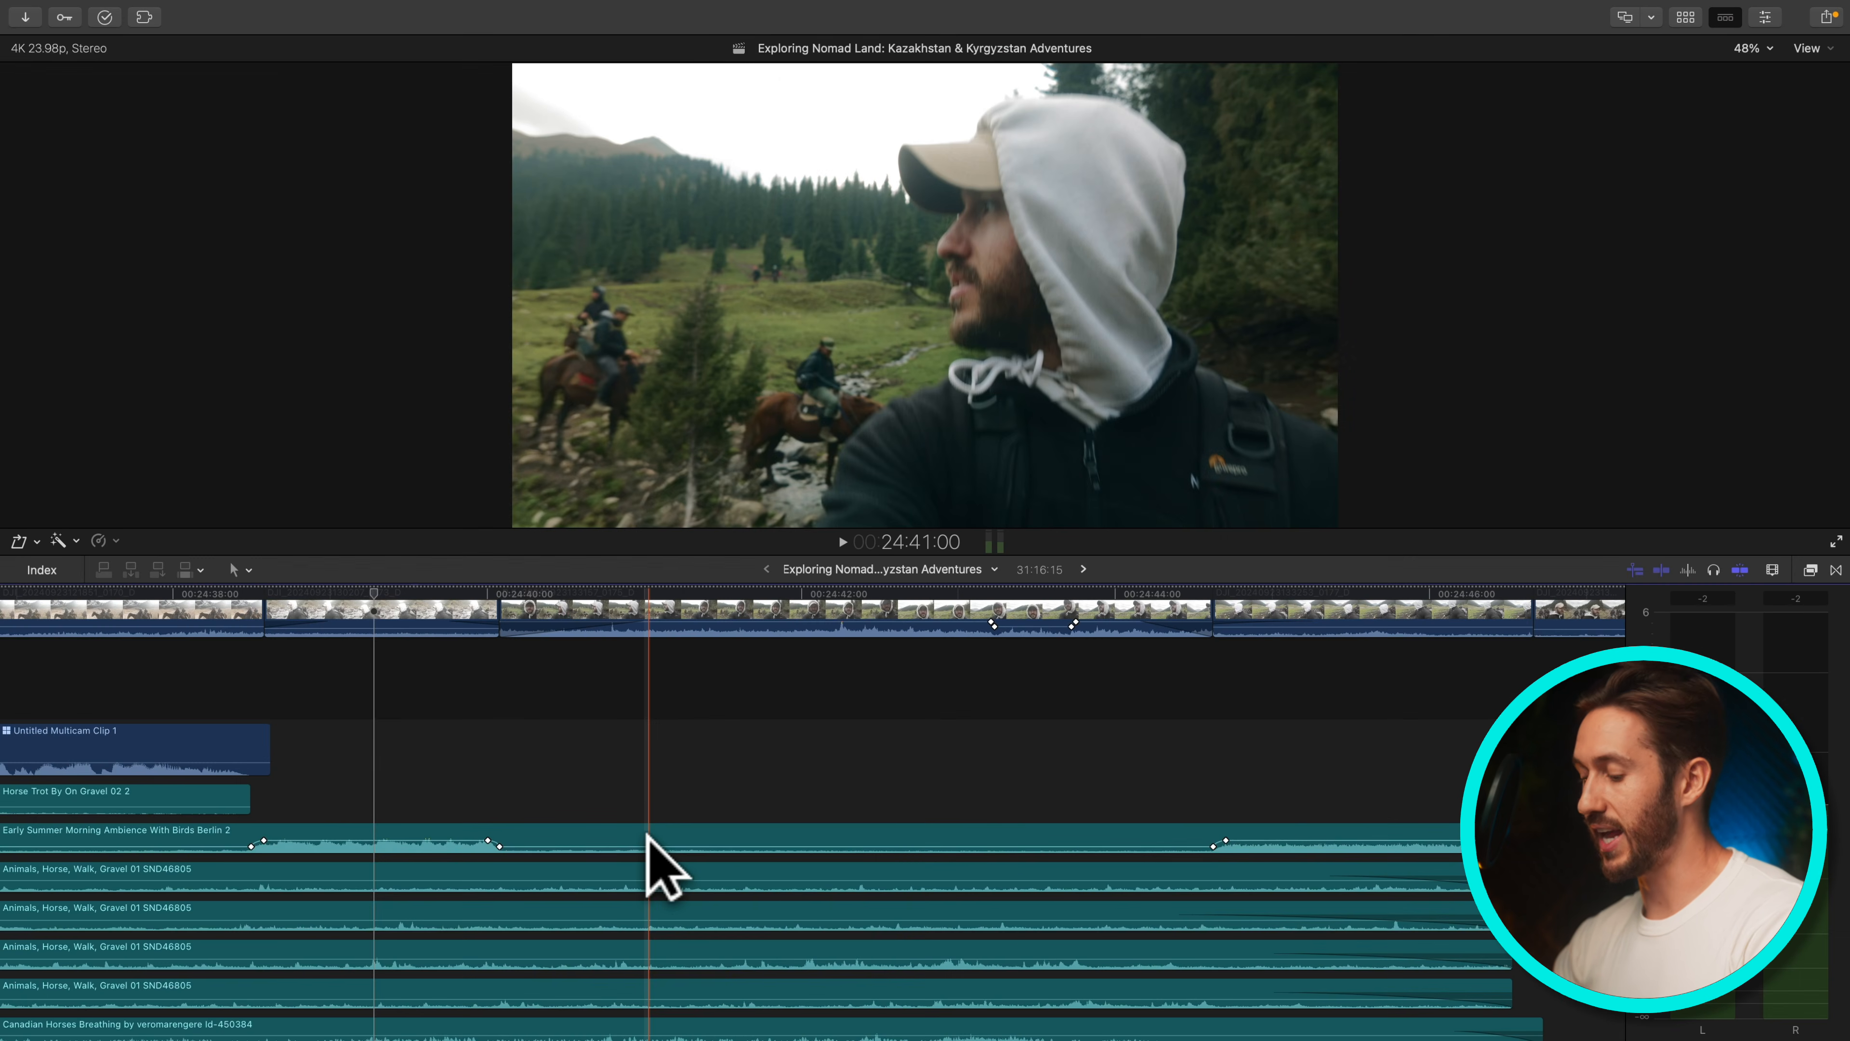
pyautogui.click(595, 867)
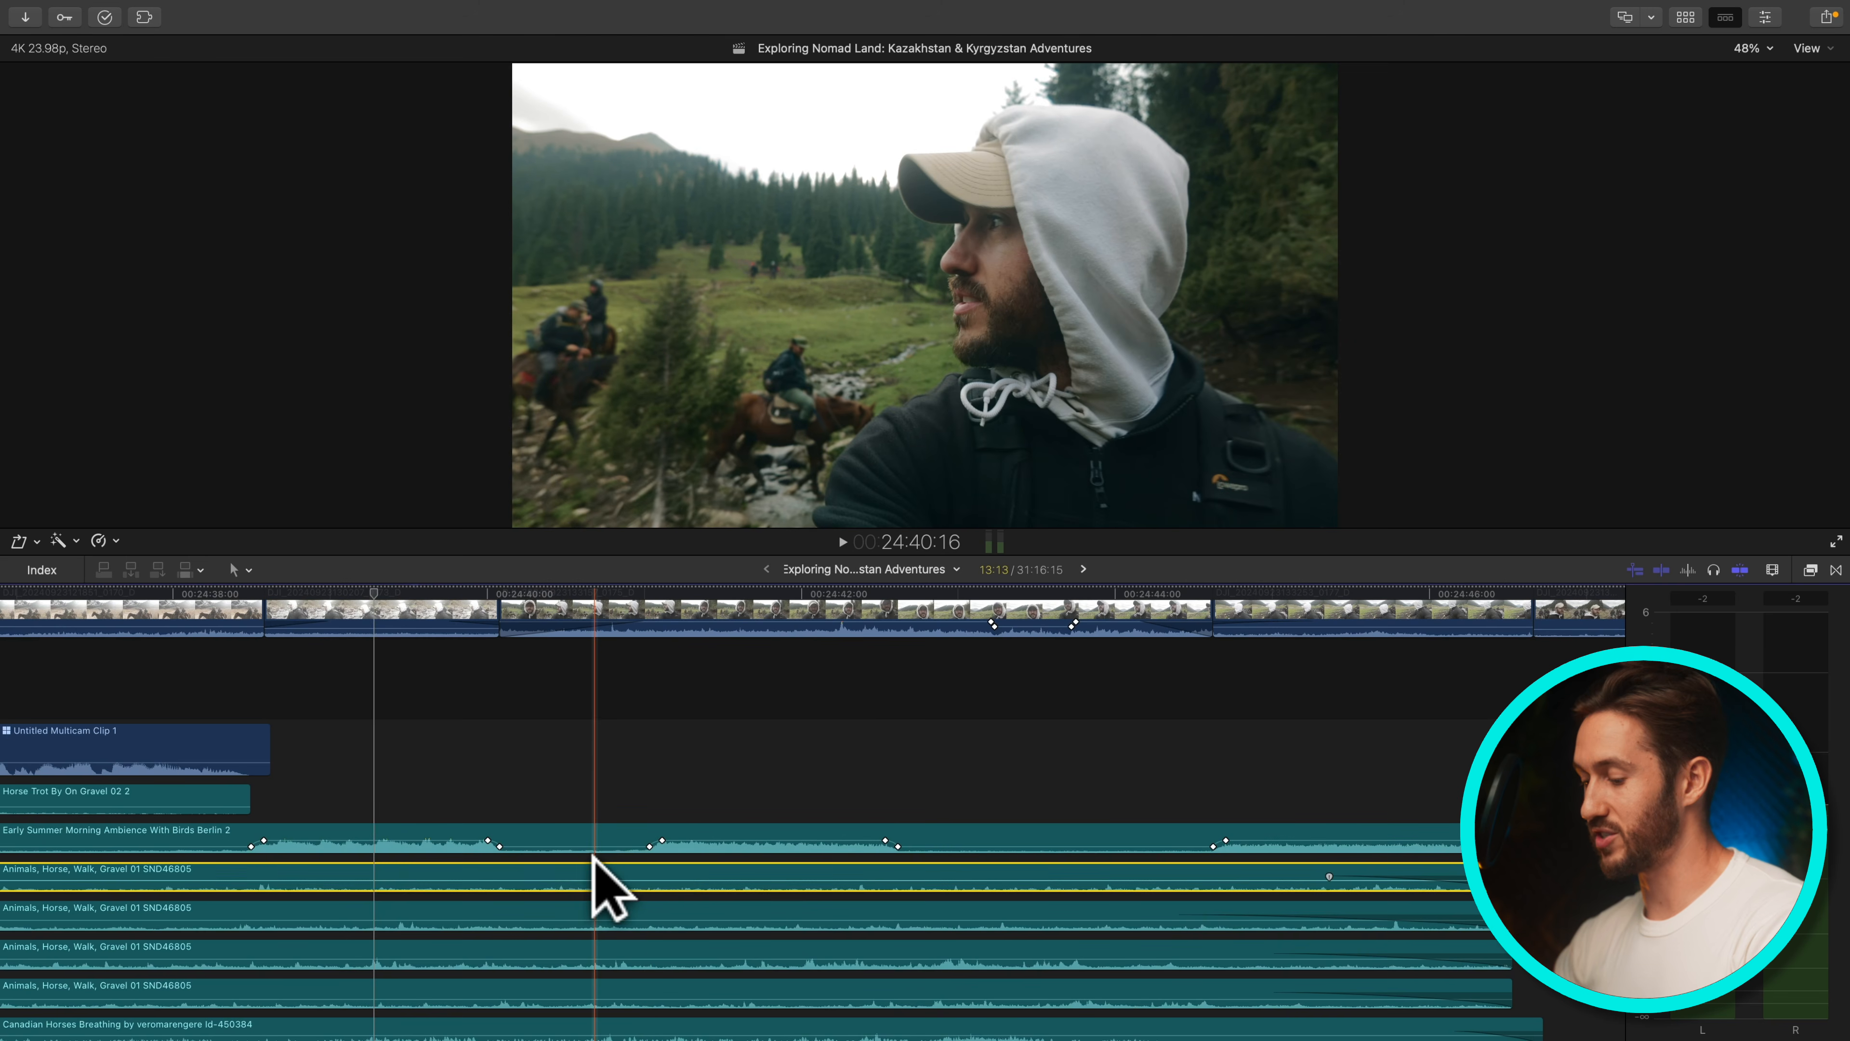
pyautogui.click(535, 904)
pyautogui.hotkey('alt', 'shift', 'v')
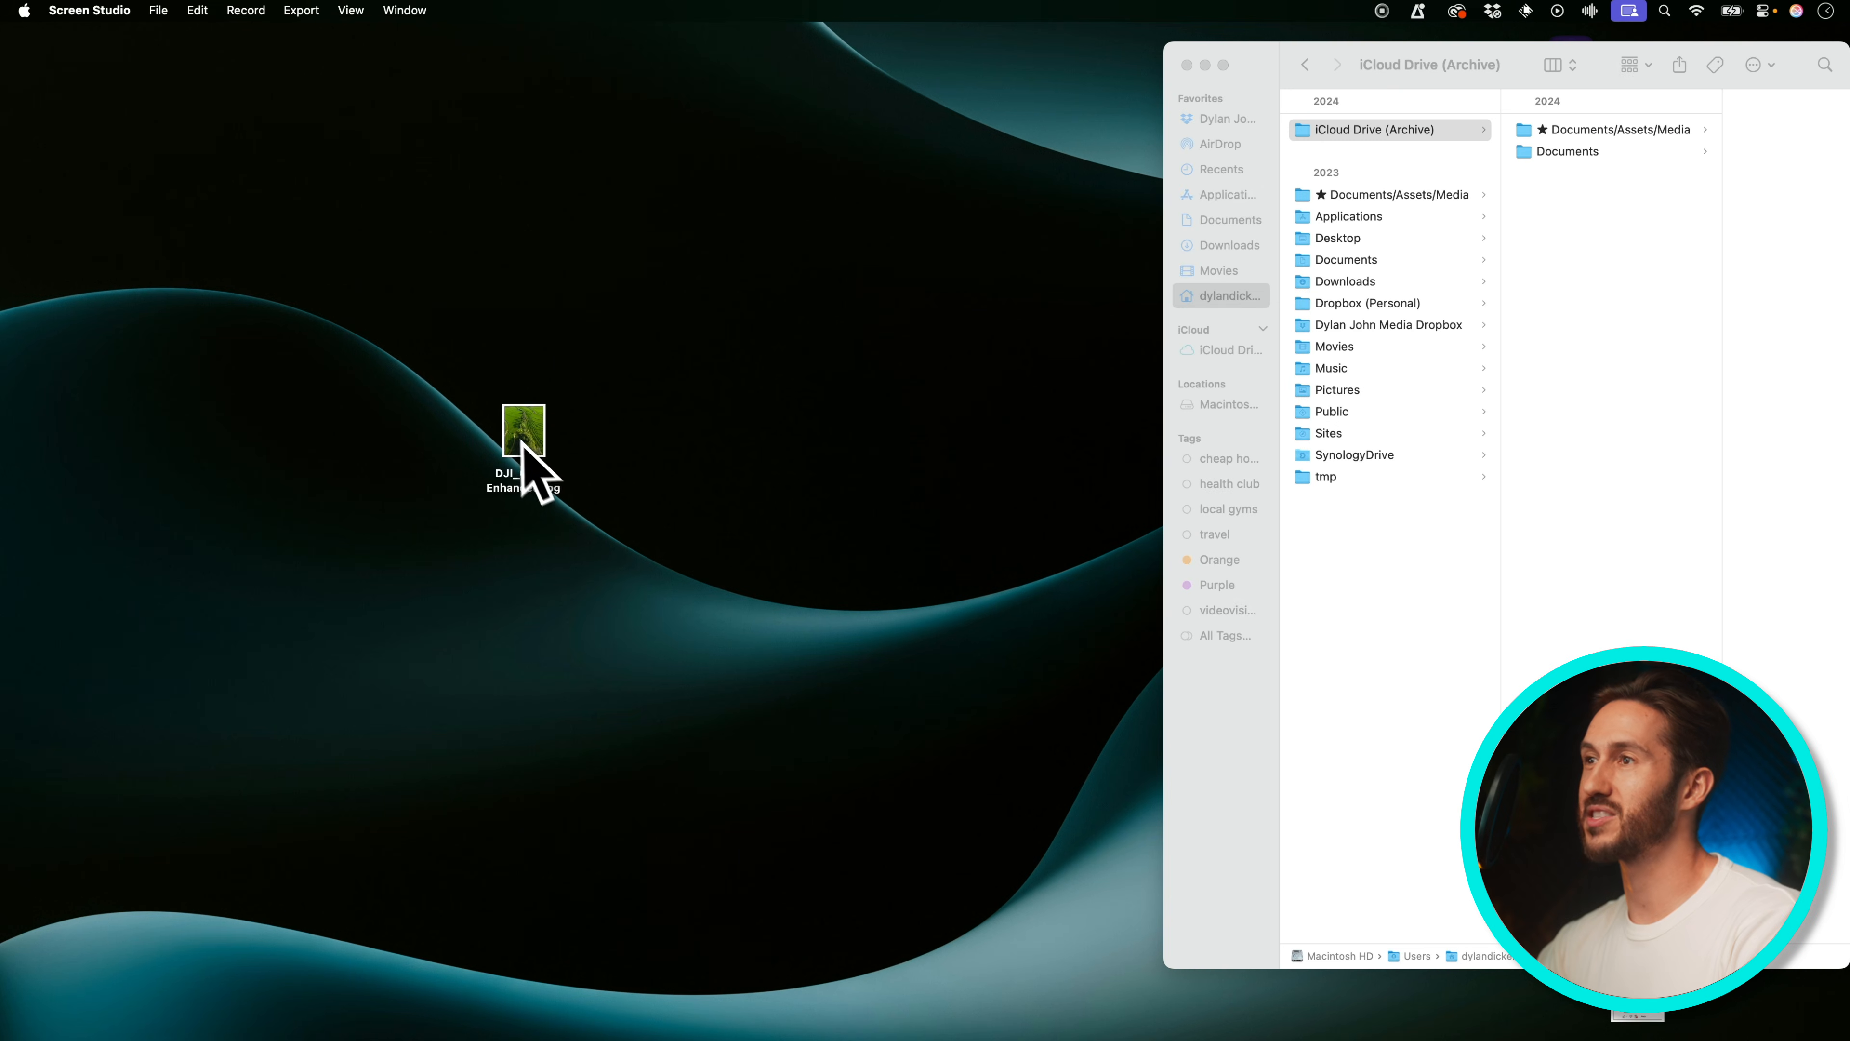
# Drag the DJI_0122-Enhanced clip from the desktop into the timeline above the primary storyline
pyautogui.moveTo(525, 430); pyautogui.dragTo(526, 649)
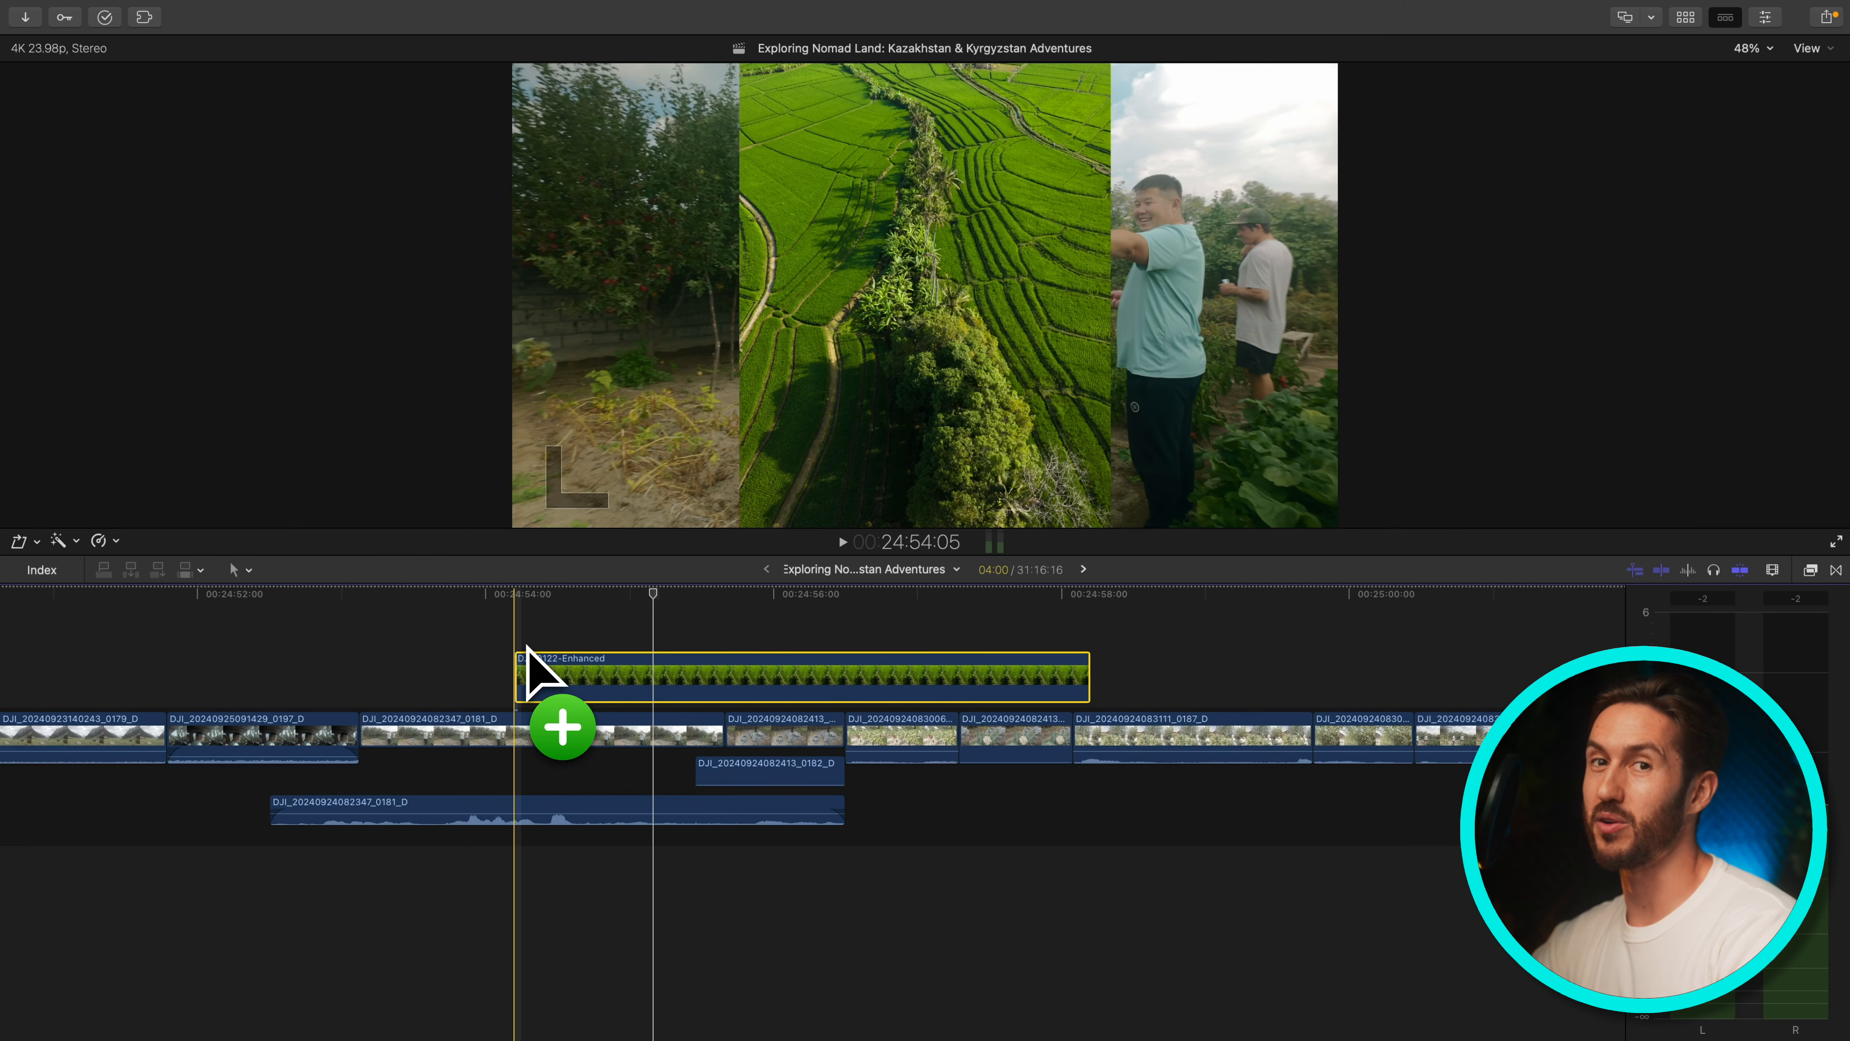
pyautogui.moveTo(526, 648); pyautogui.dragTo(526, 648)
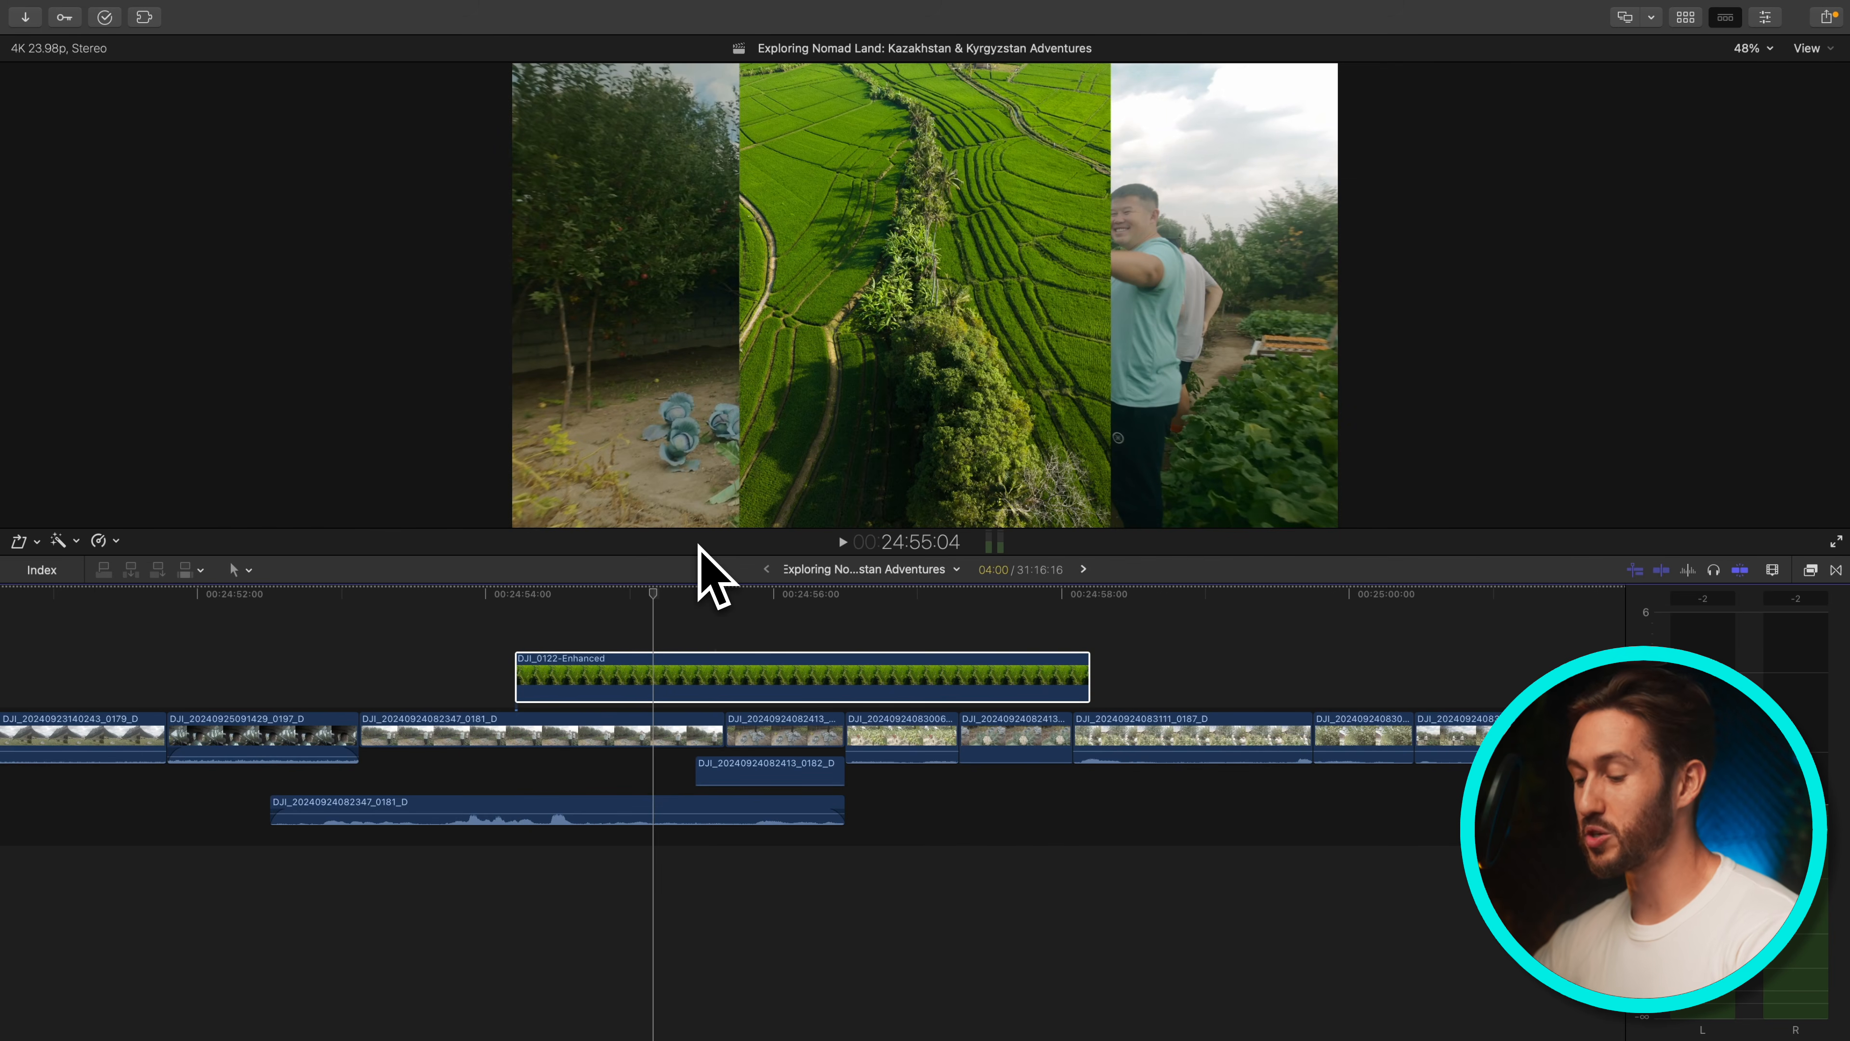
# Show the browser, select the Exploring Nomadic Land library, and consolidate its original media into the library
pyautogui.press('ctrl+super+1')
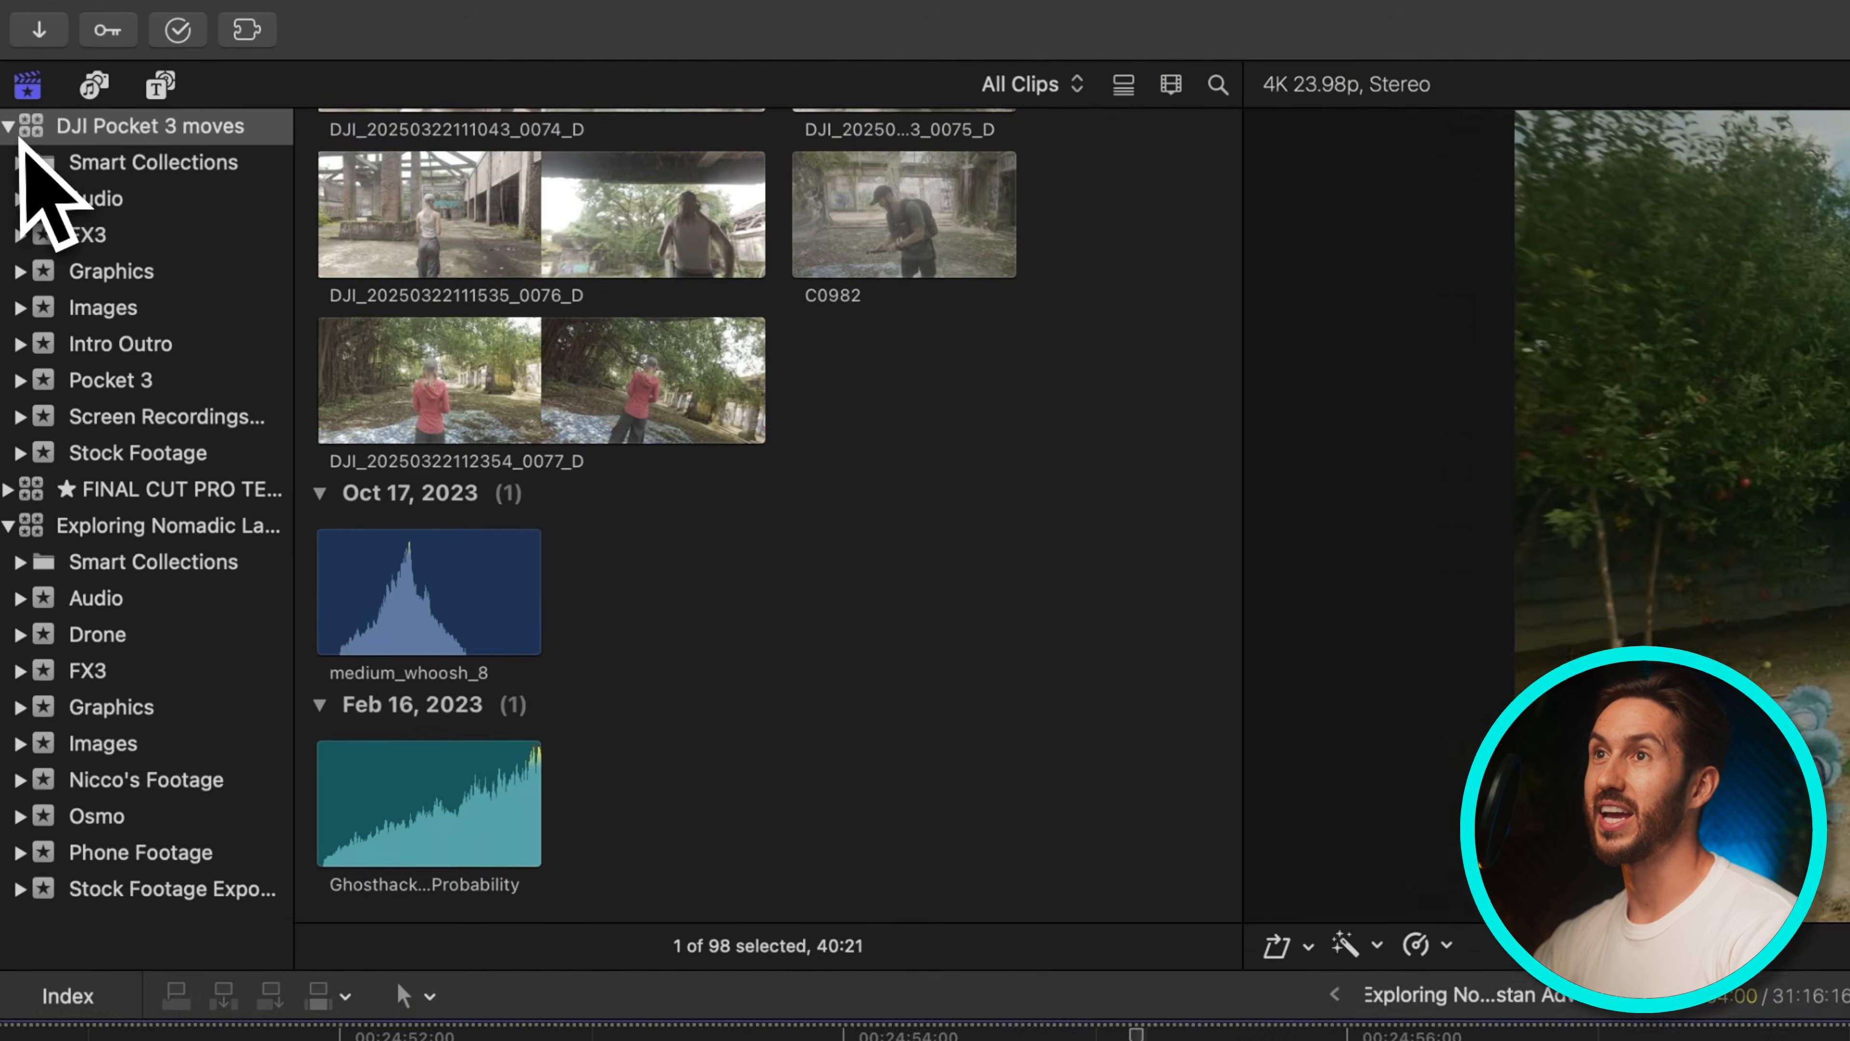
pyautogui.click(8, 71)
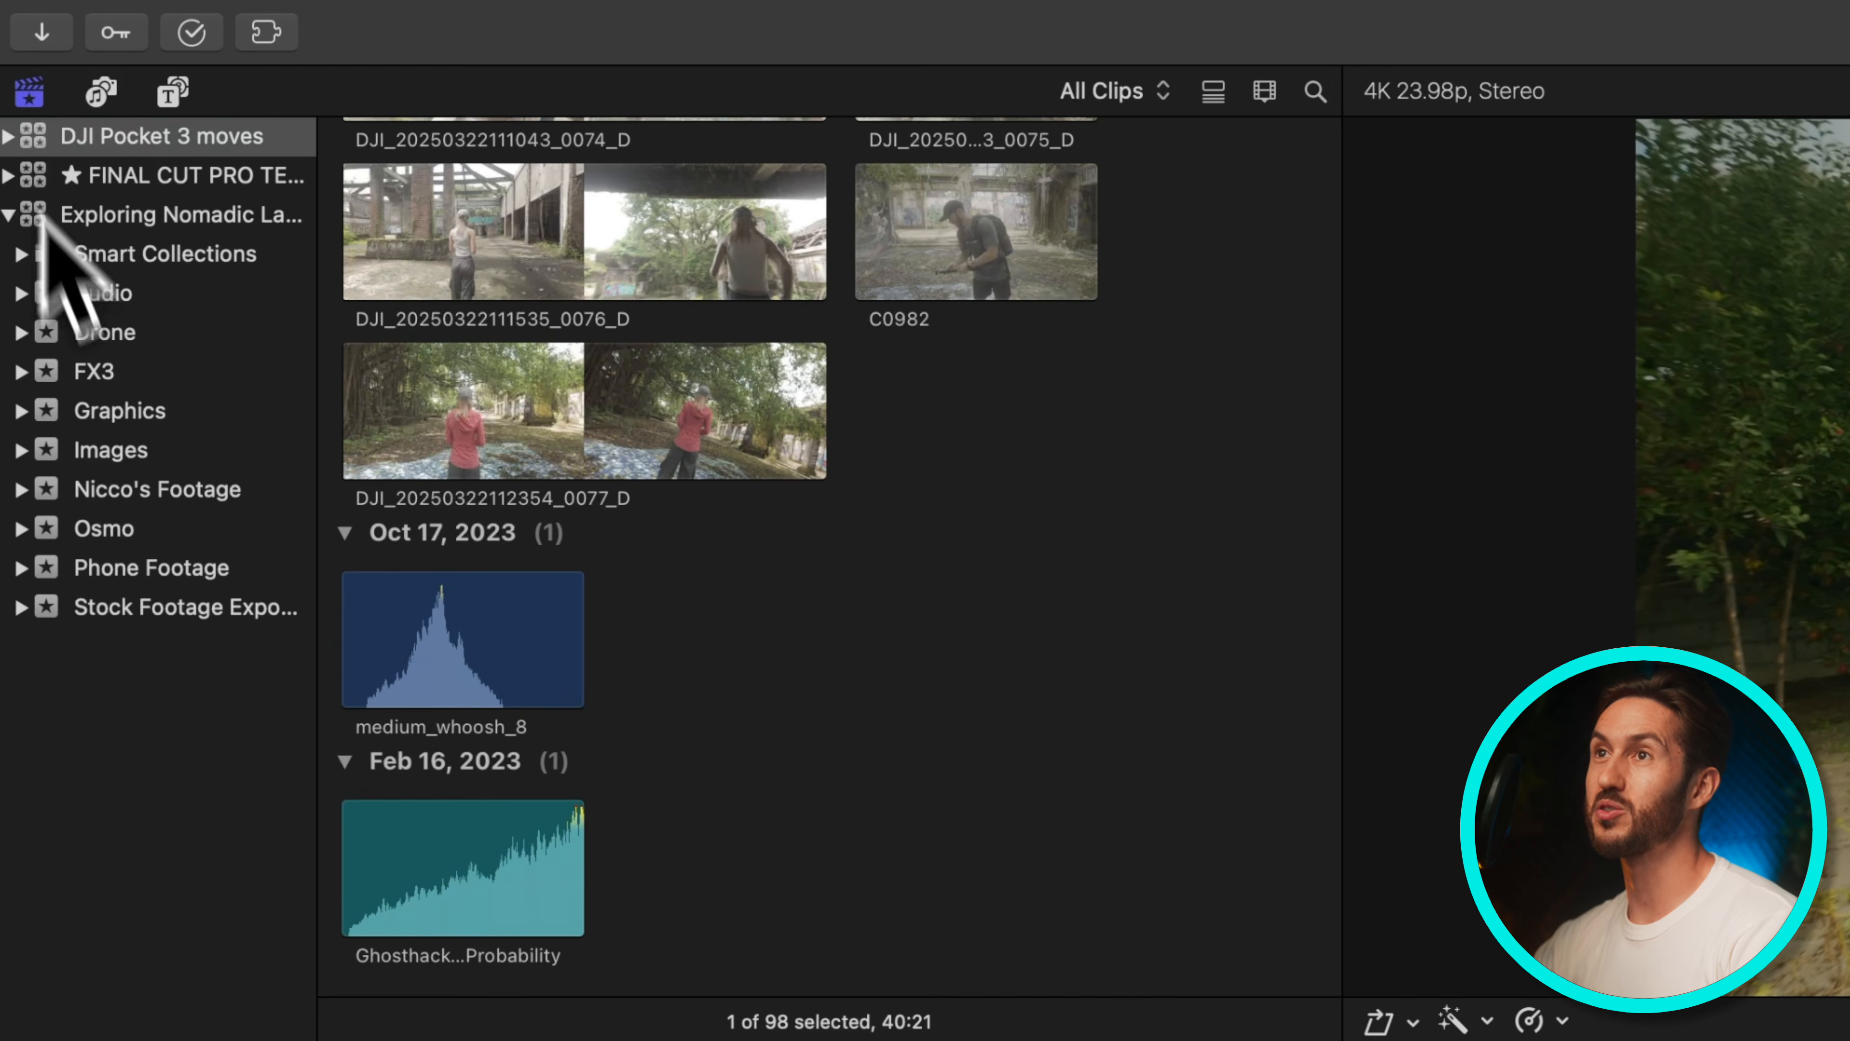
pyautogui.click(166, 217)
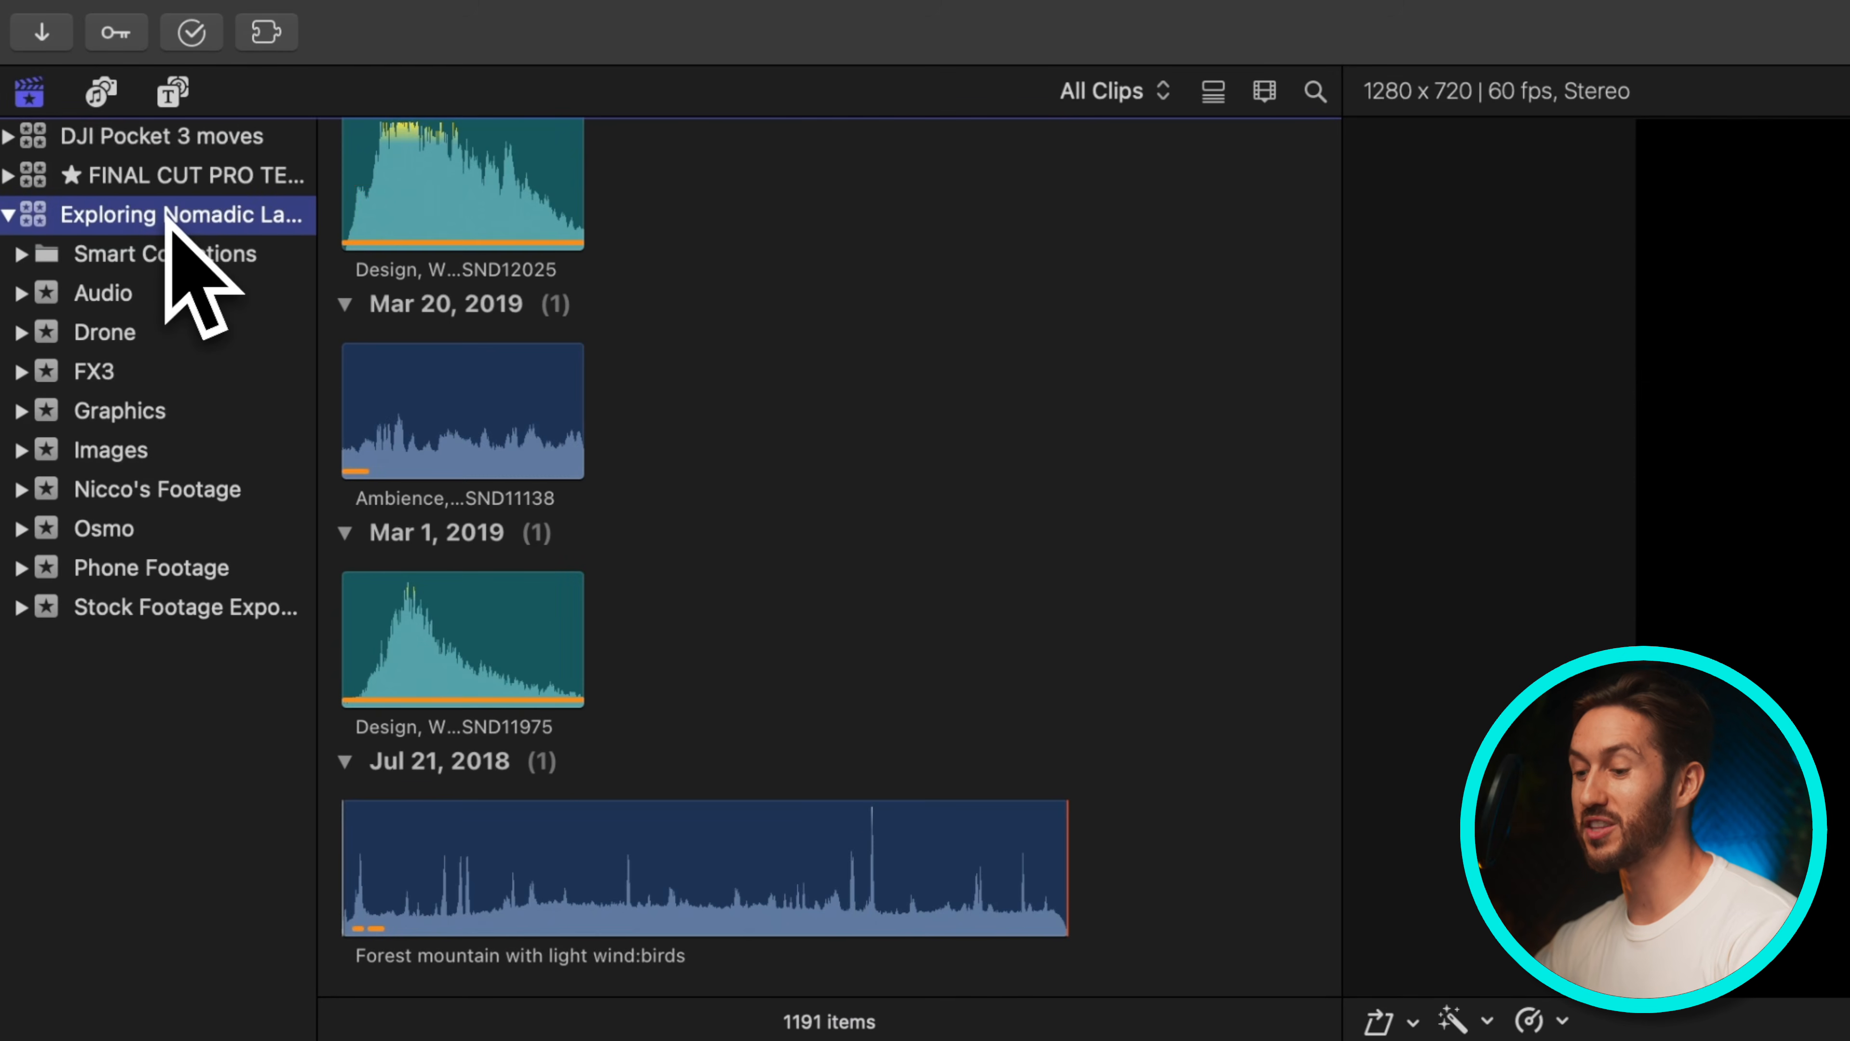
pyautogui.press('super+s')
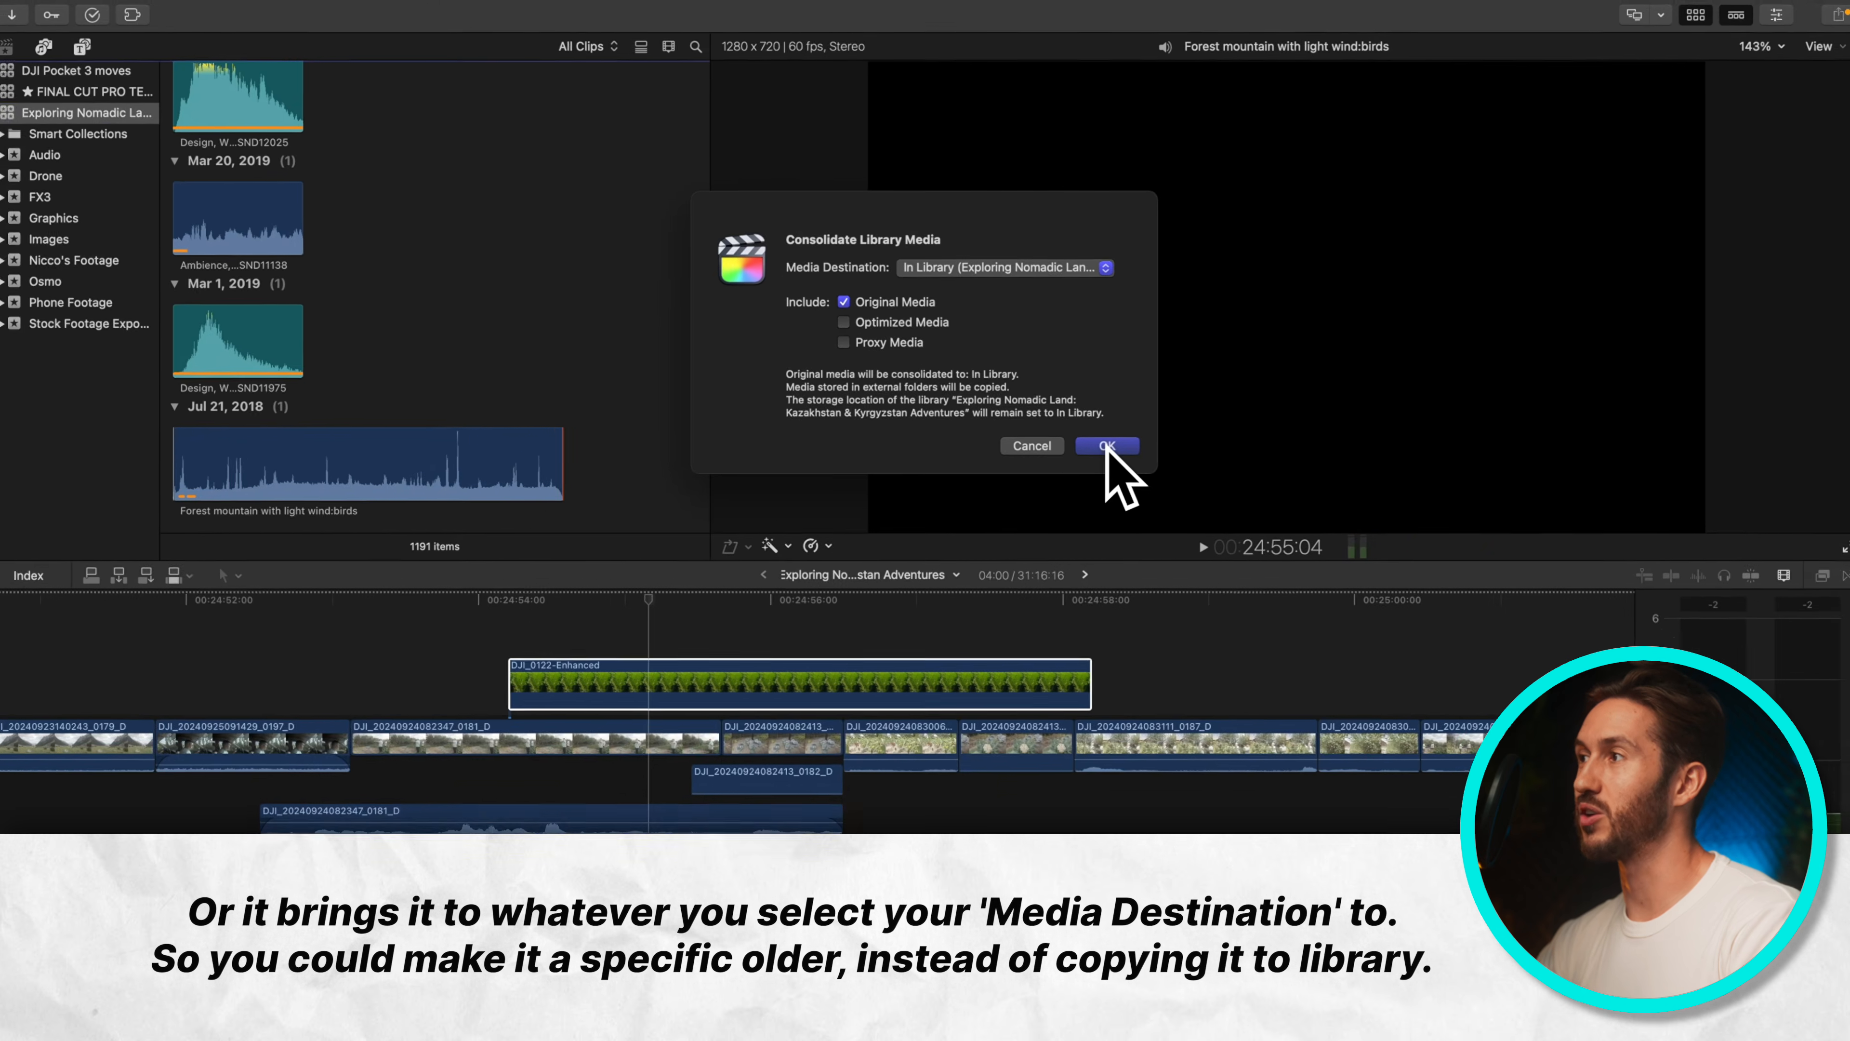
pyautogui.click(1136, 505)
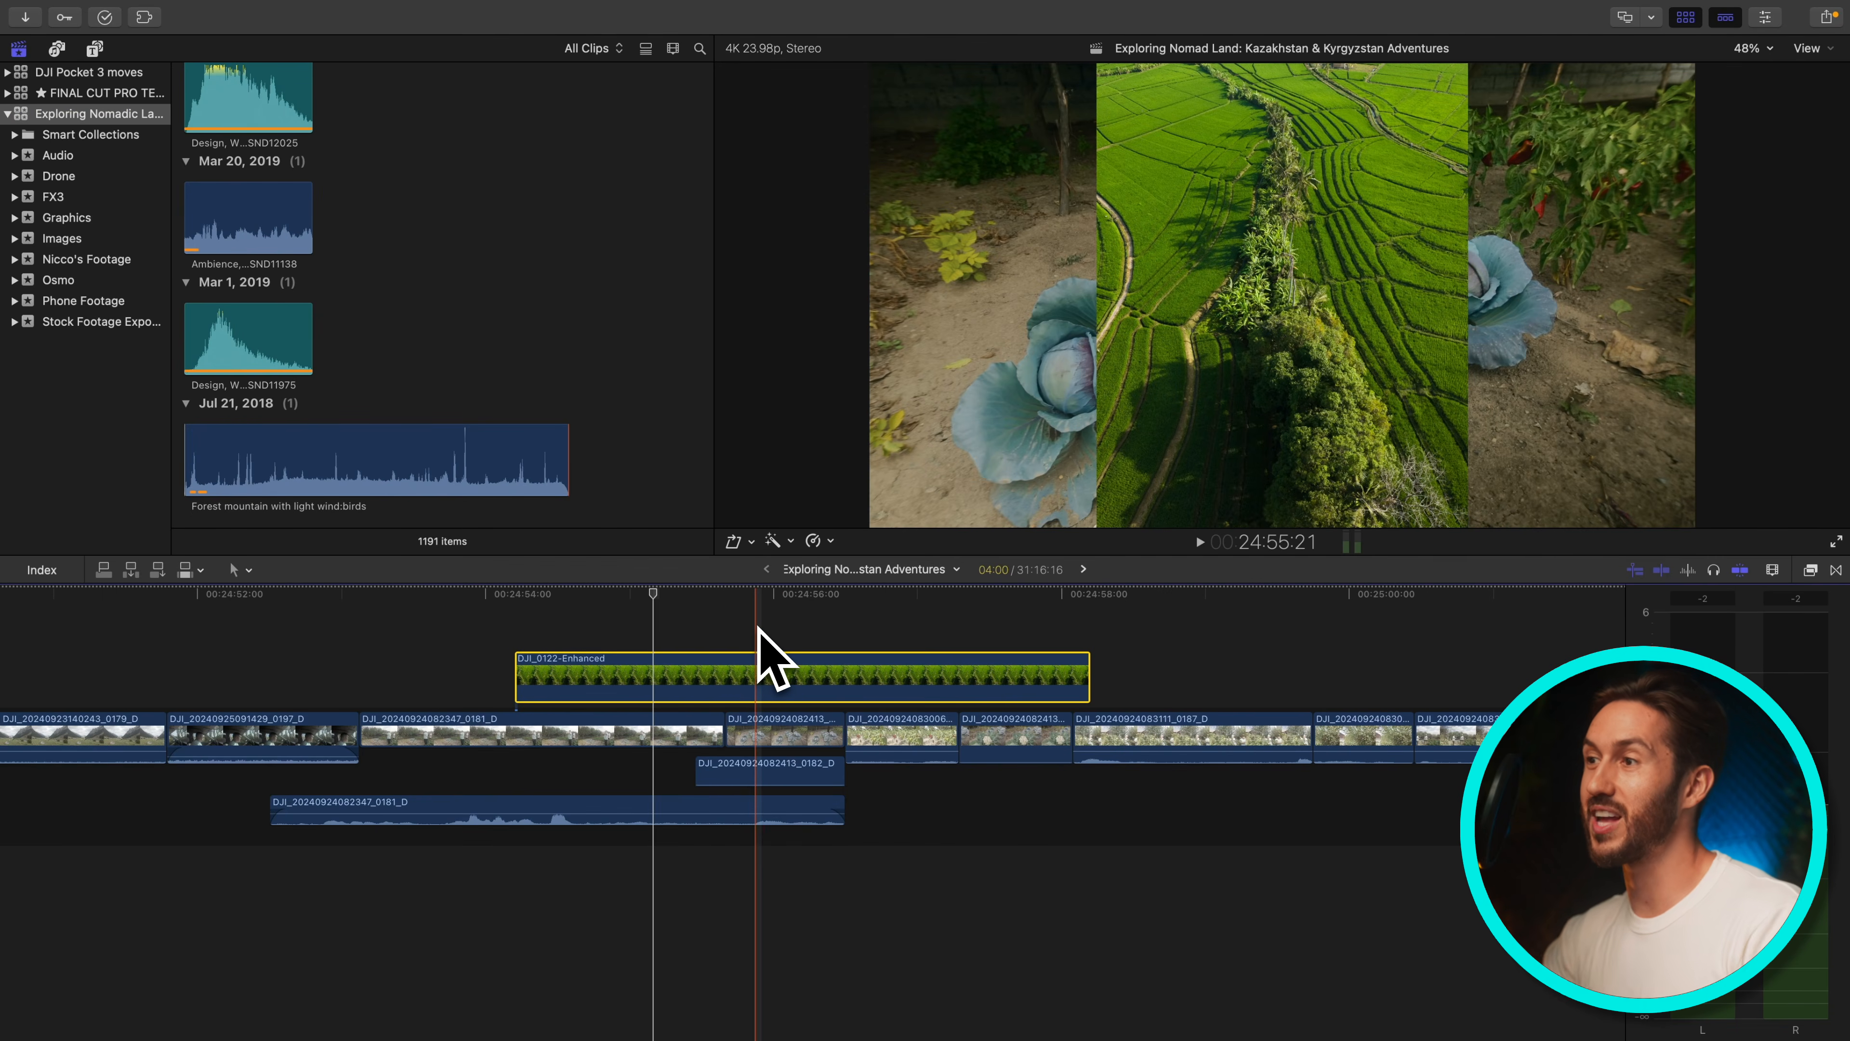
# Play the timeline, then search the Command Editor for the Consolidate Library/Project command's shortcut
pyautogui.press('l')
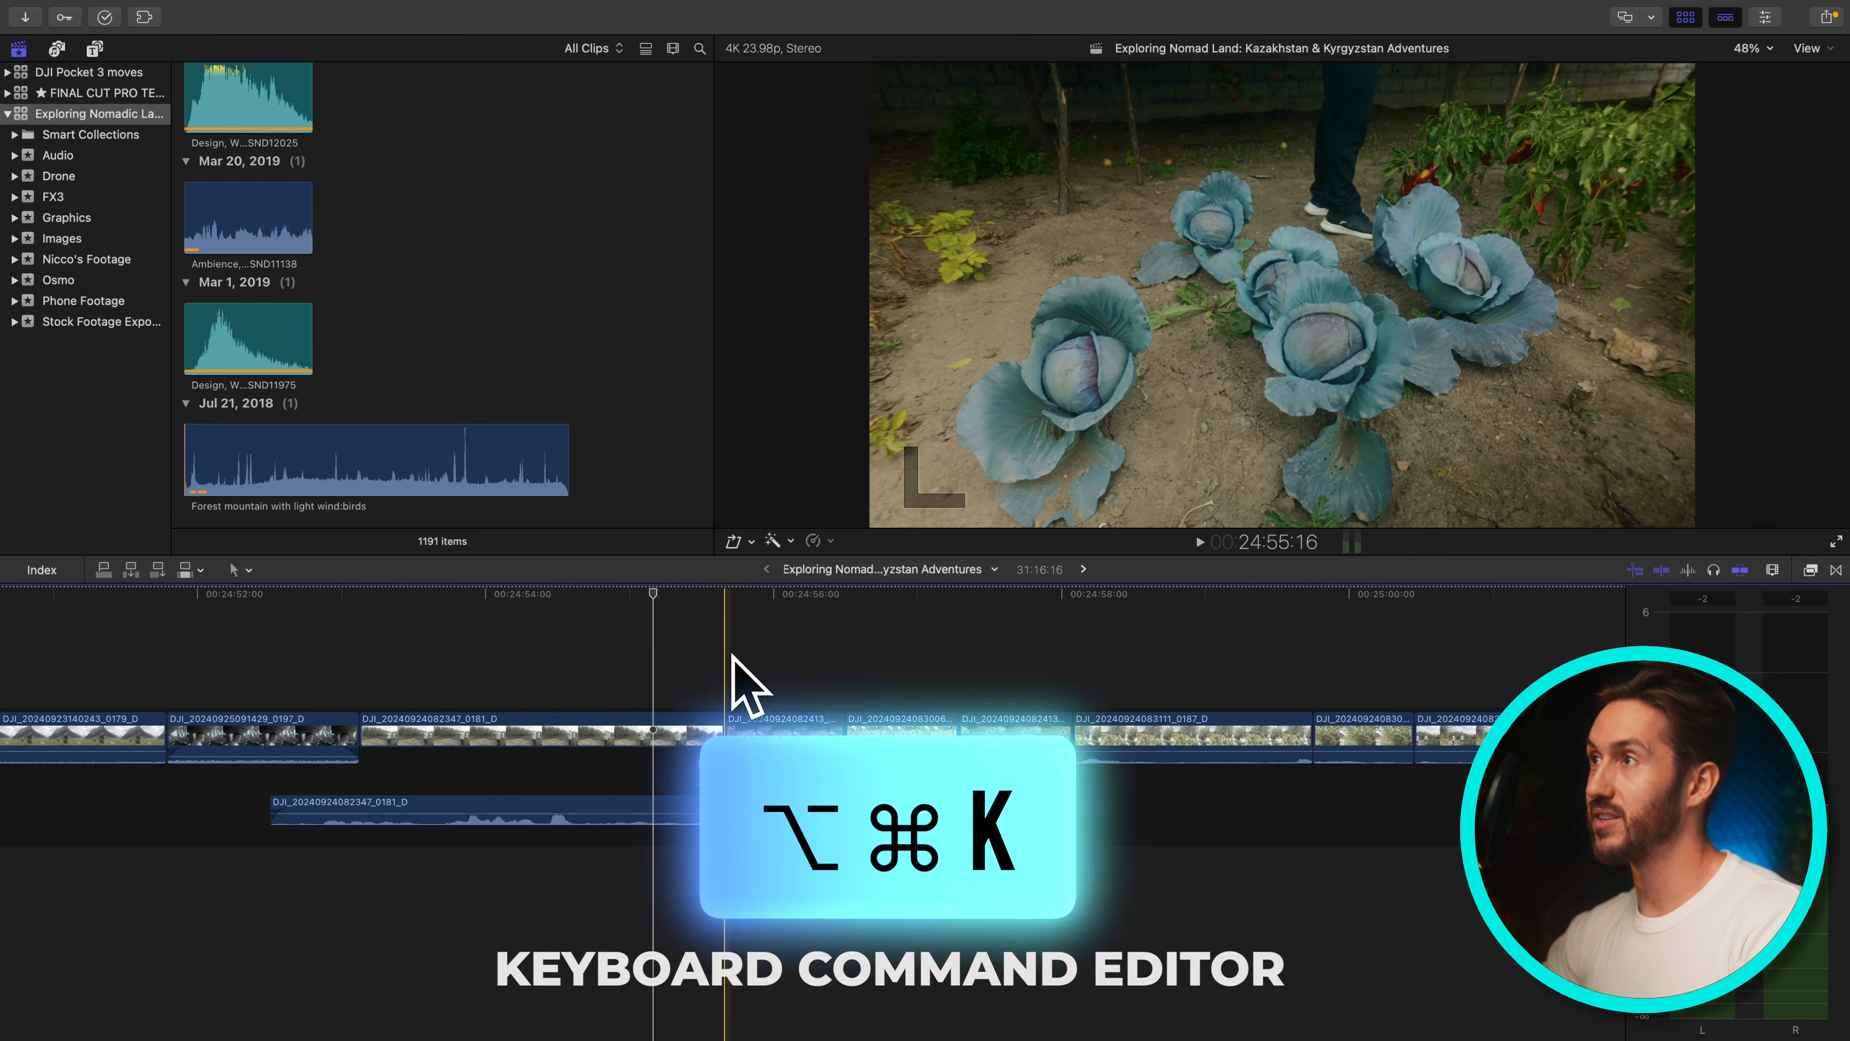
pyautogui.press('alt+super+k')
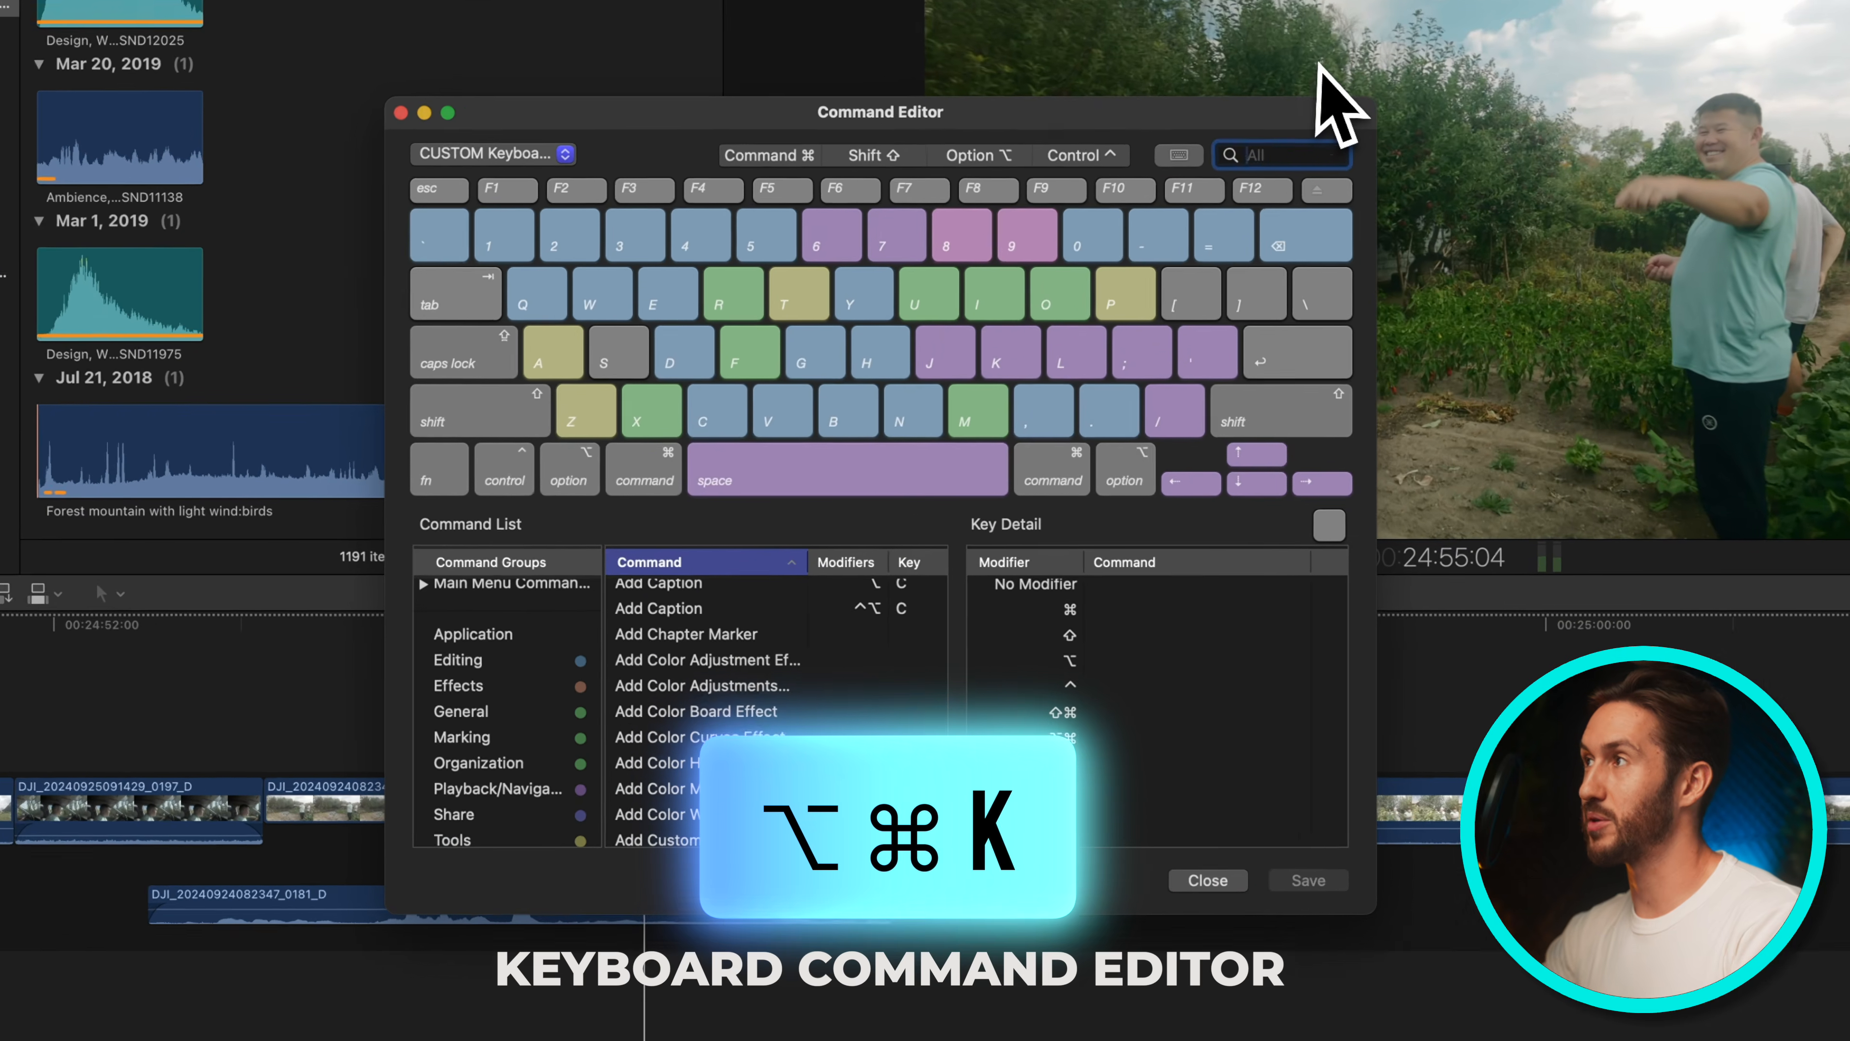
pyautogui.write('consol')
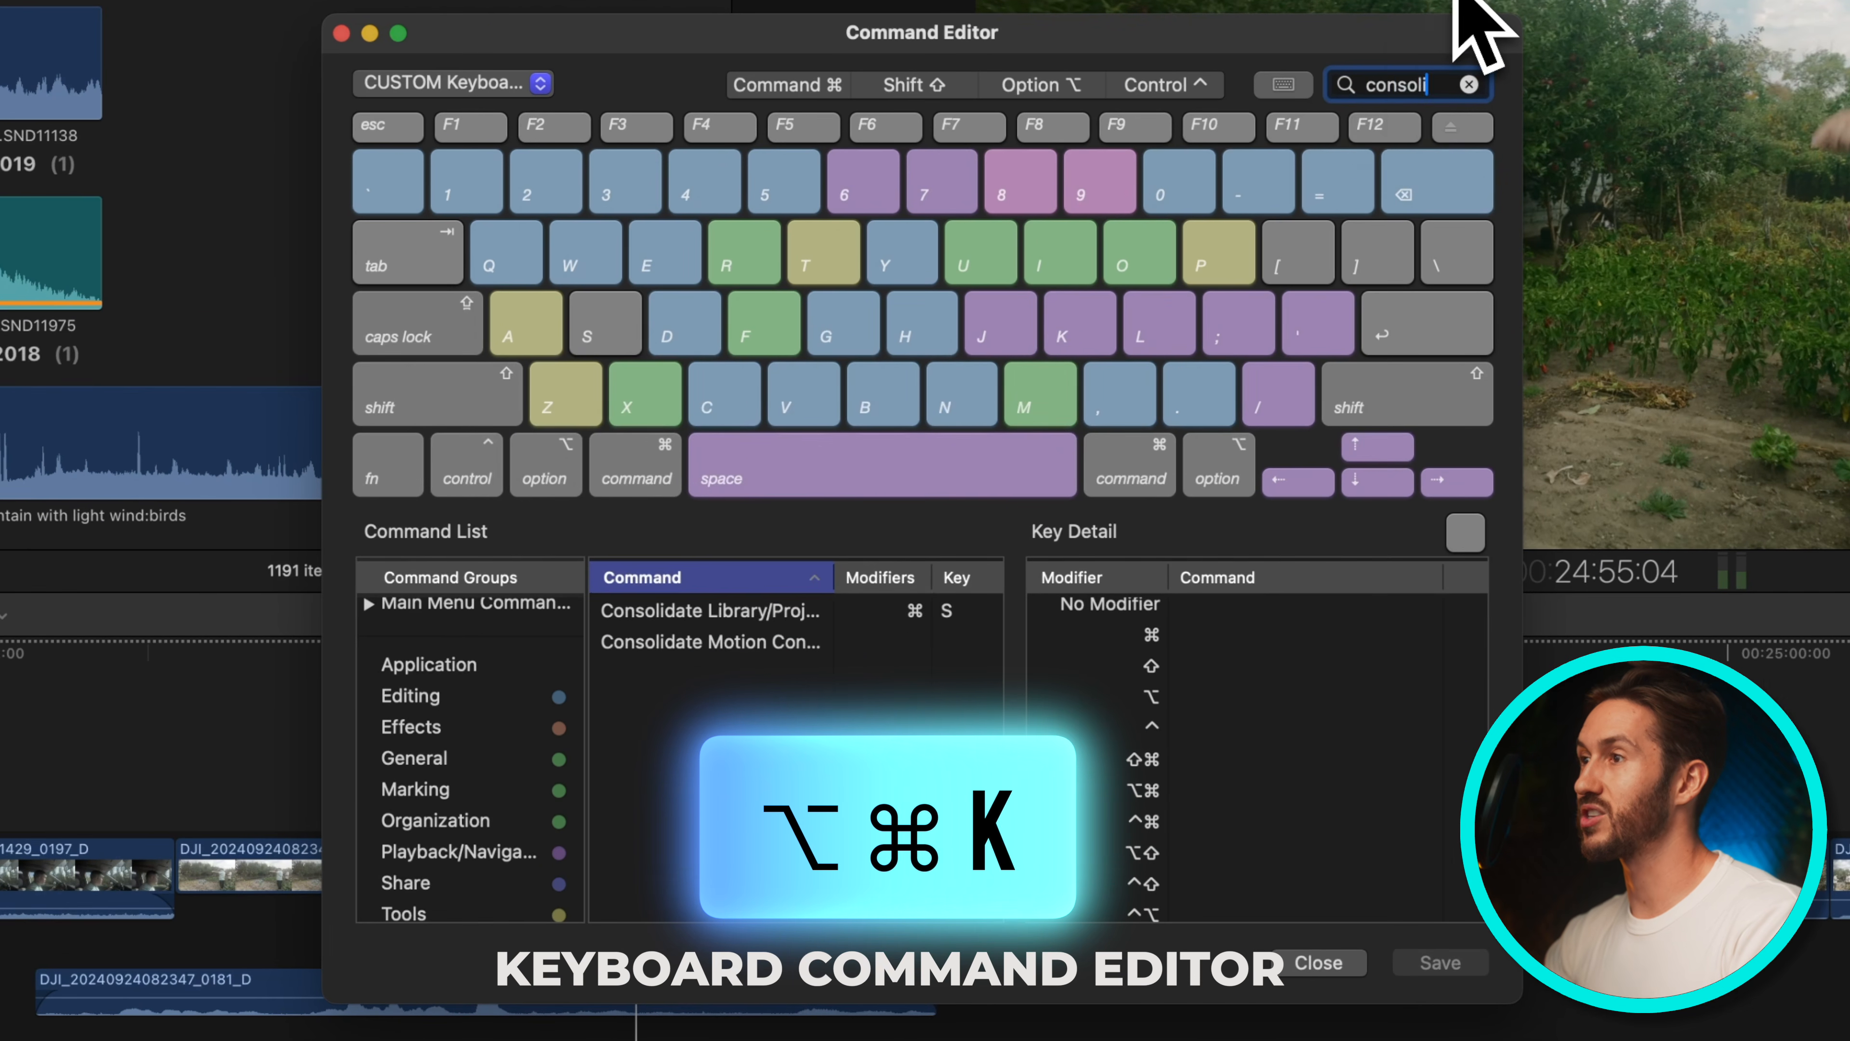
pyautogui.write('i')
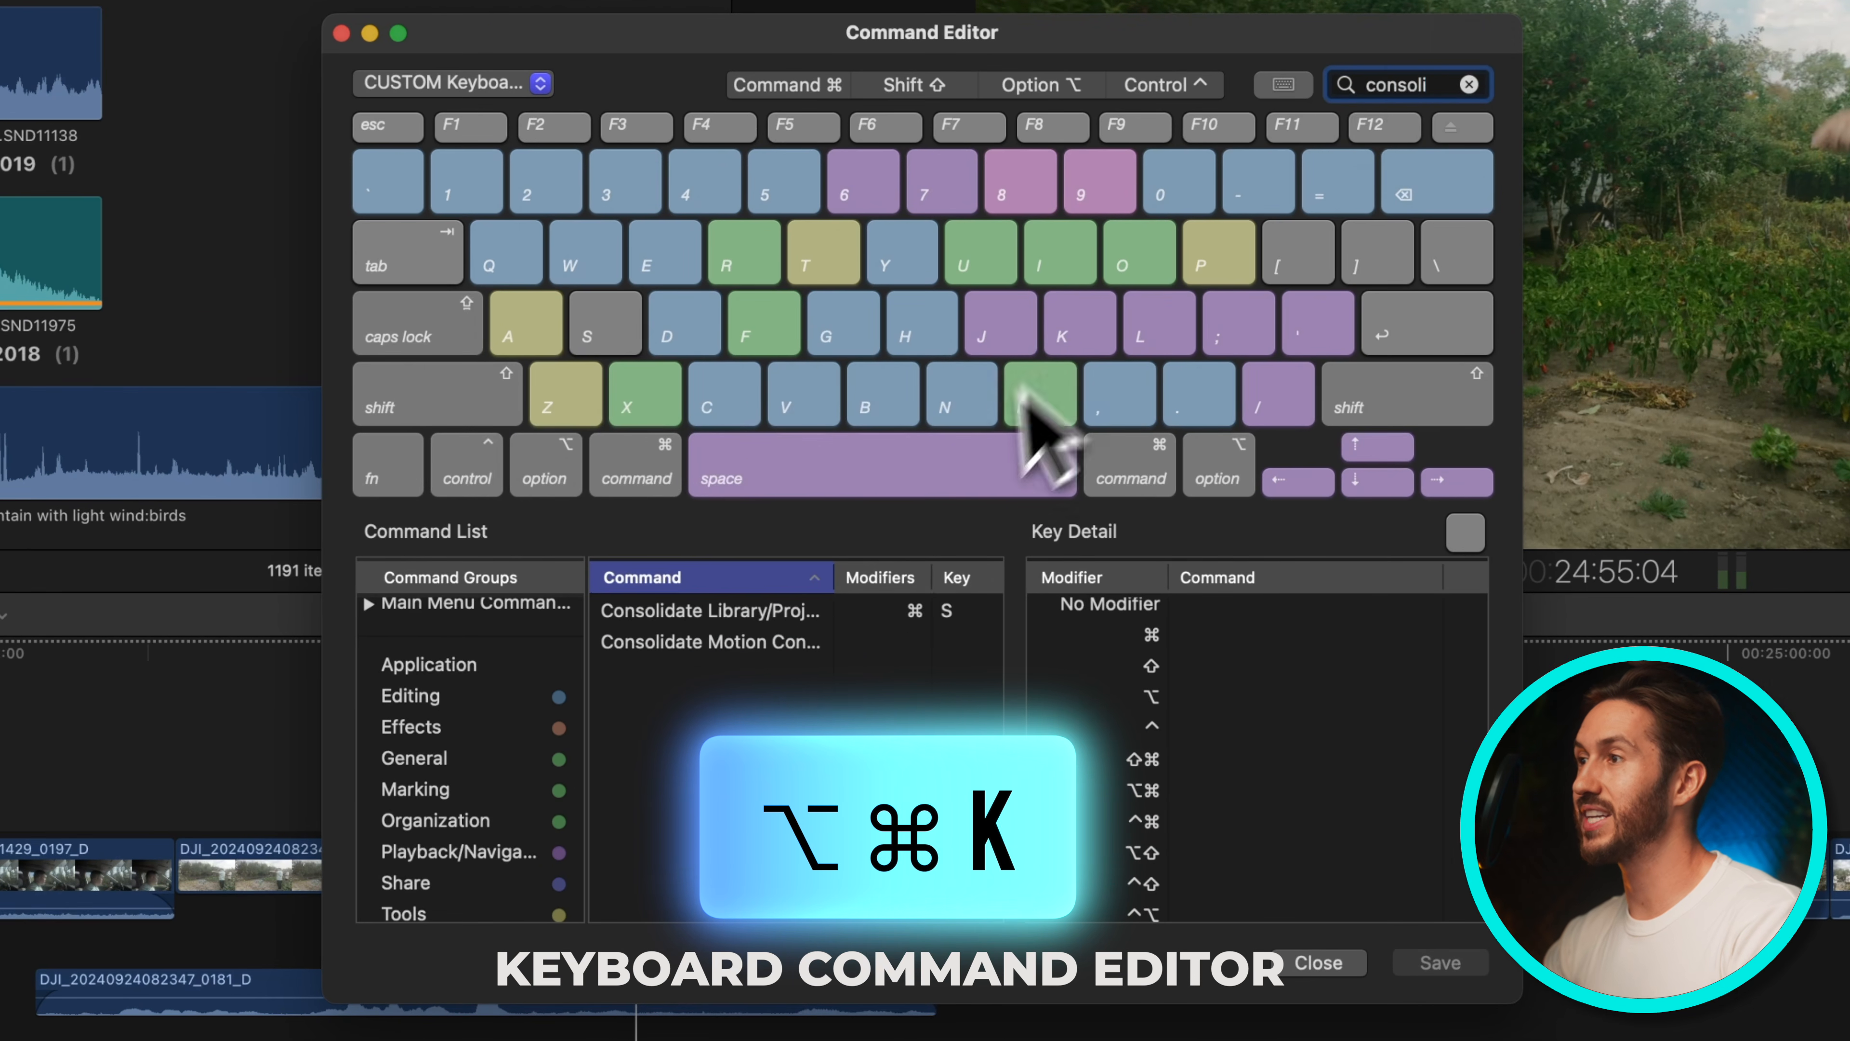
pyautogui.click(745, 615)
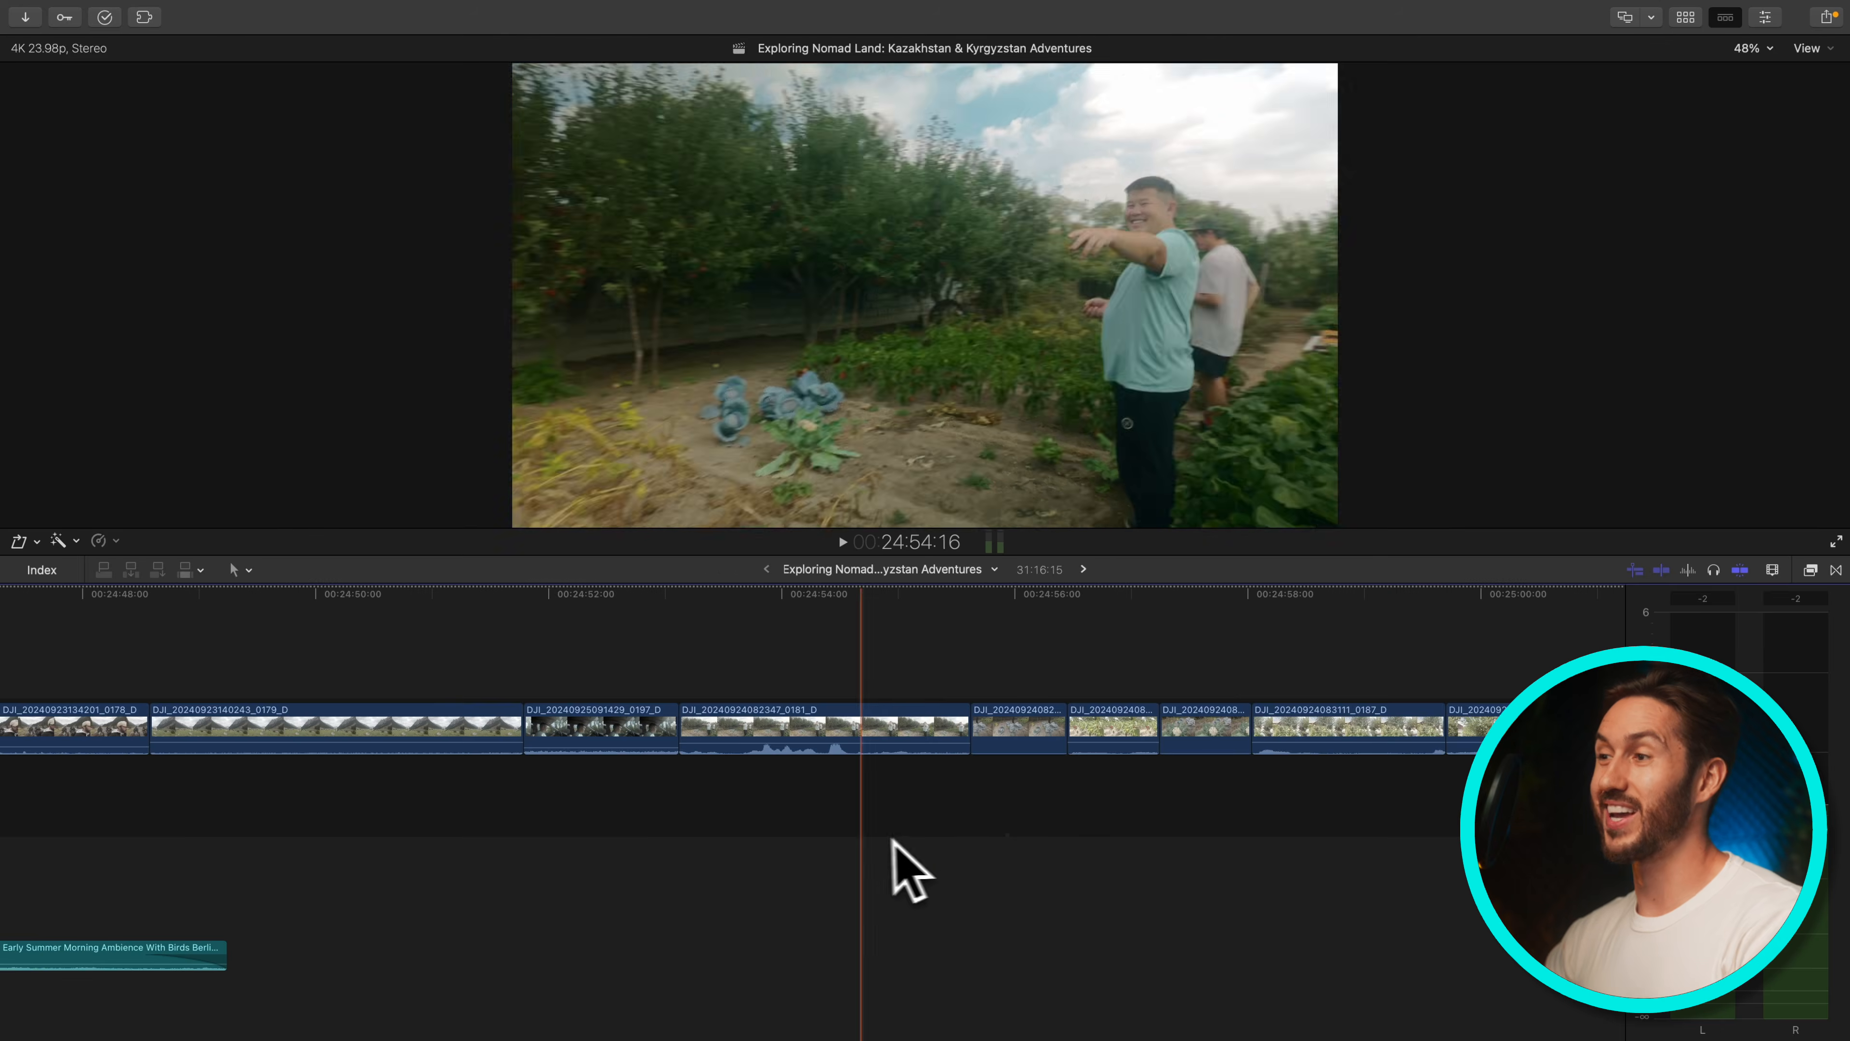
pyautogui.hscroll(-2, 866, 839)
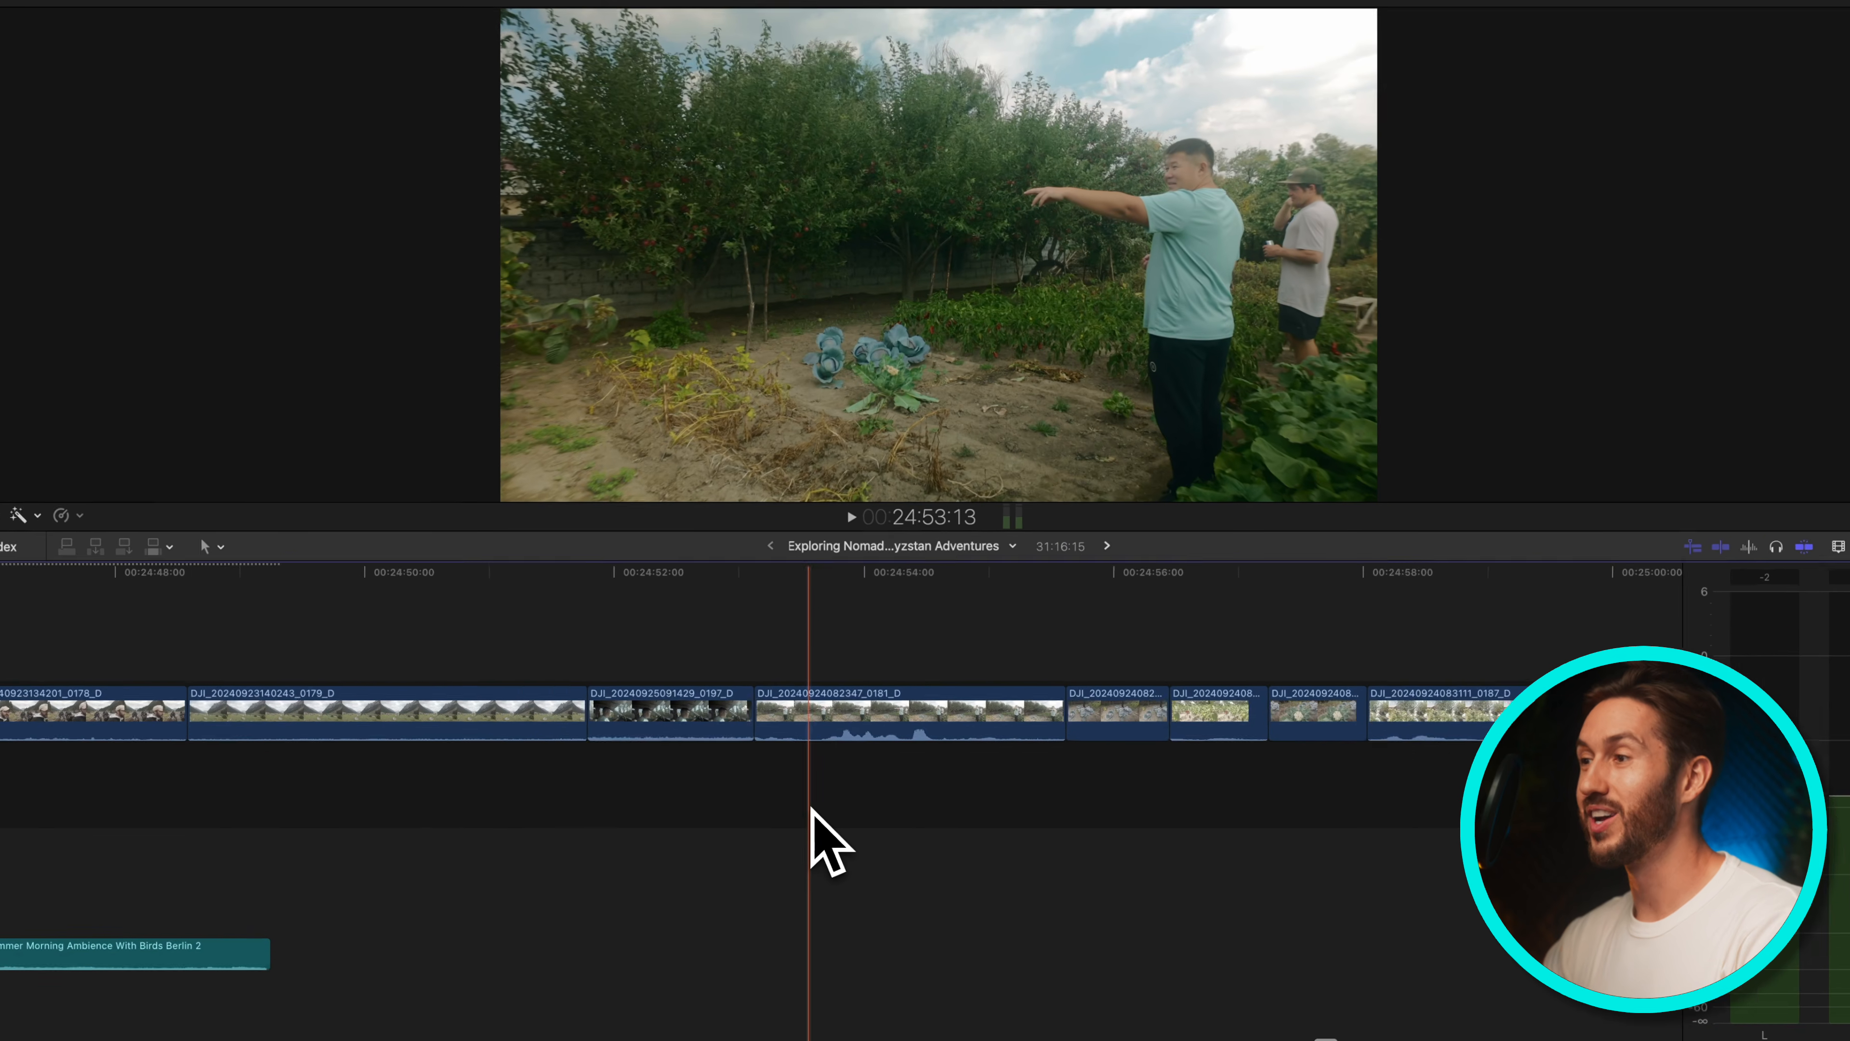
pyautogui.press('super+equal')
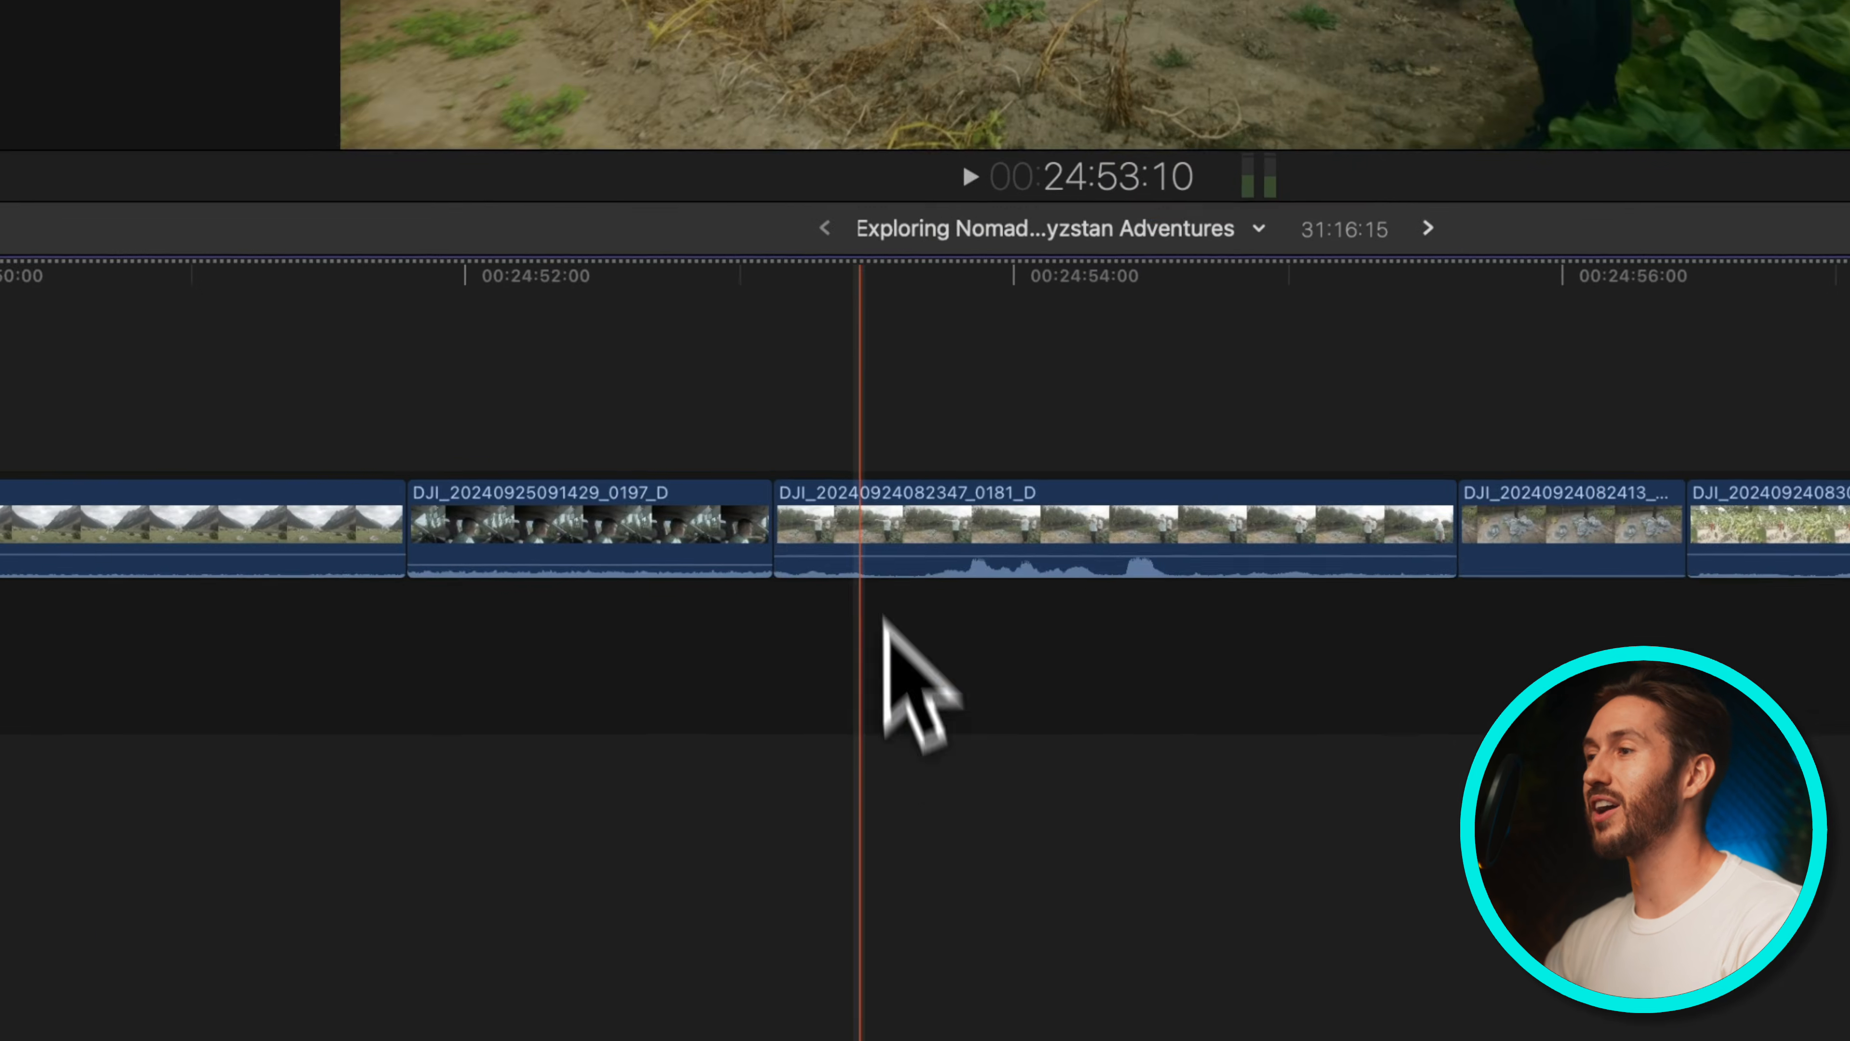
pyautogui.moveTo(872, 624); pyautogui.dragTo(643, 392)
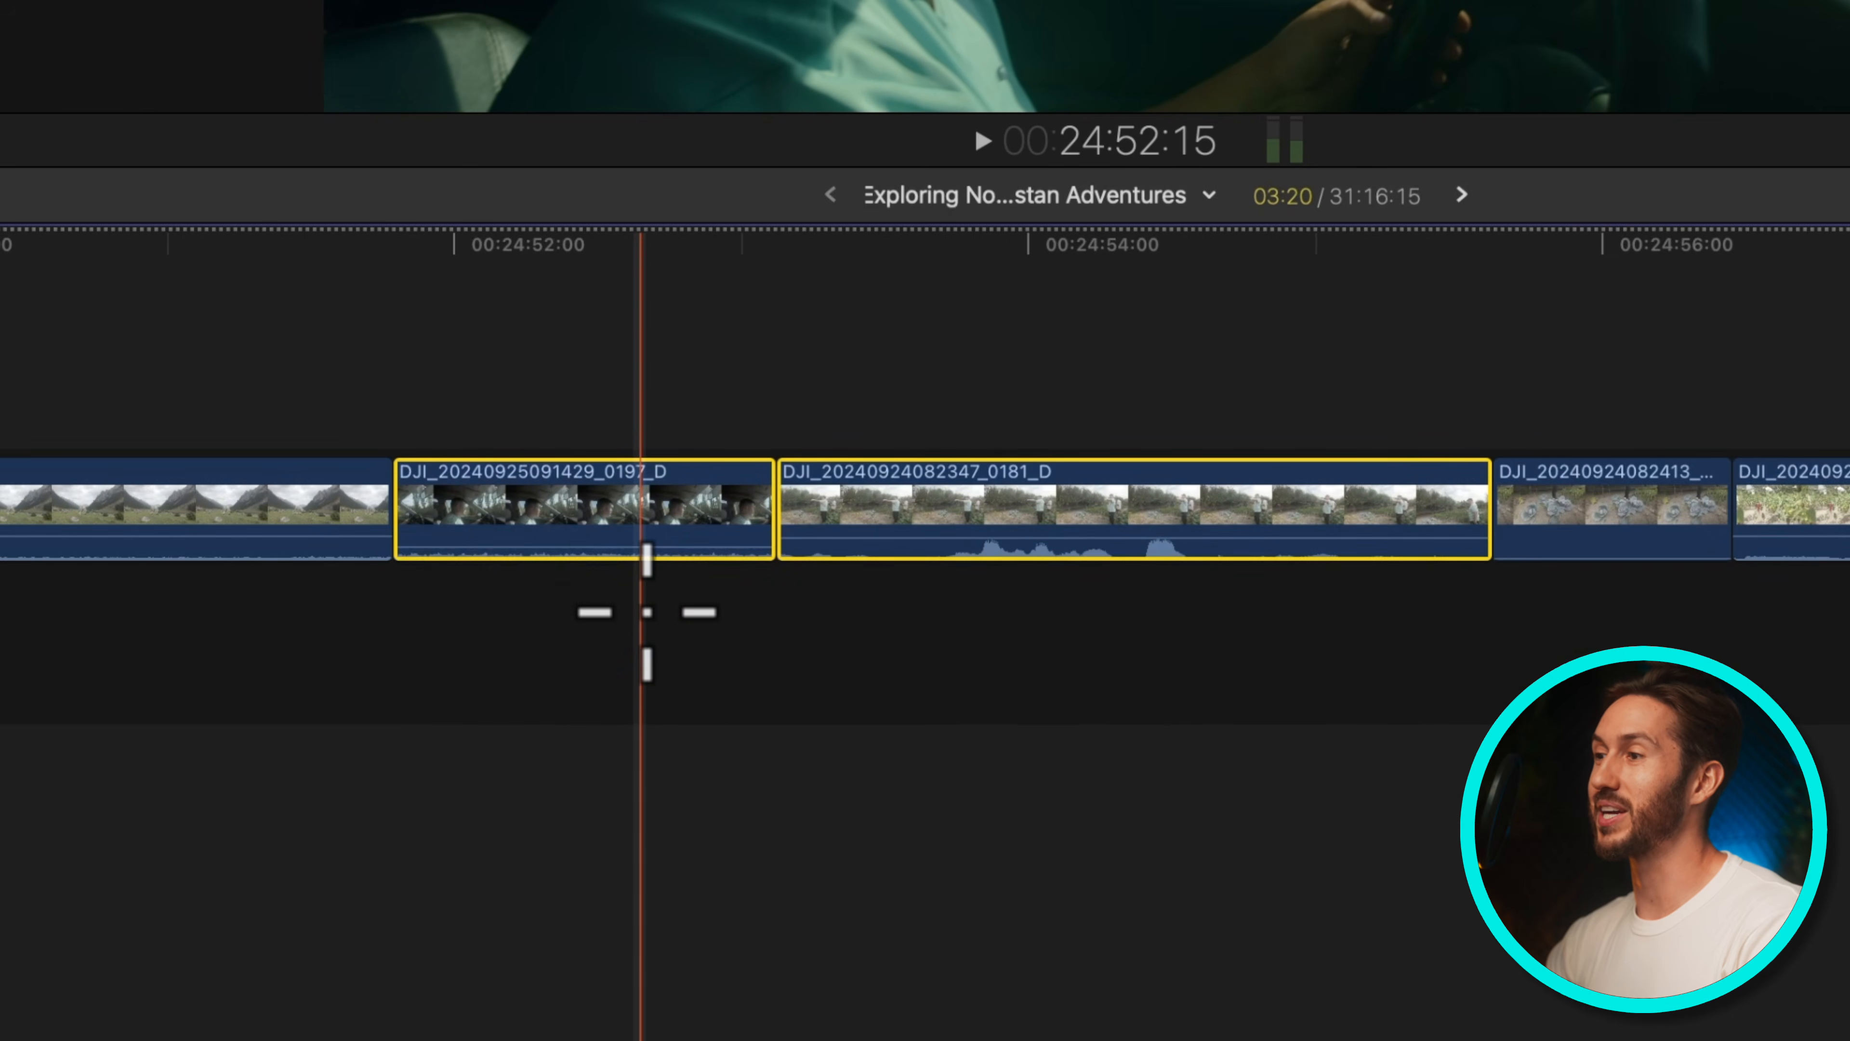
pyautogui.hotkey('ctrl', 's')
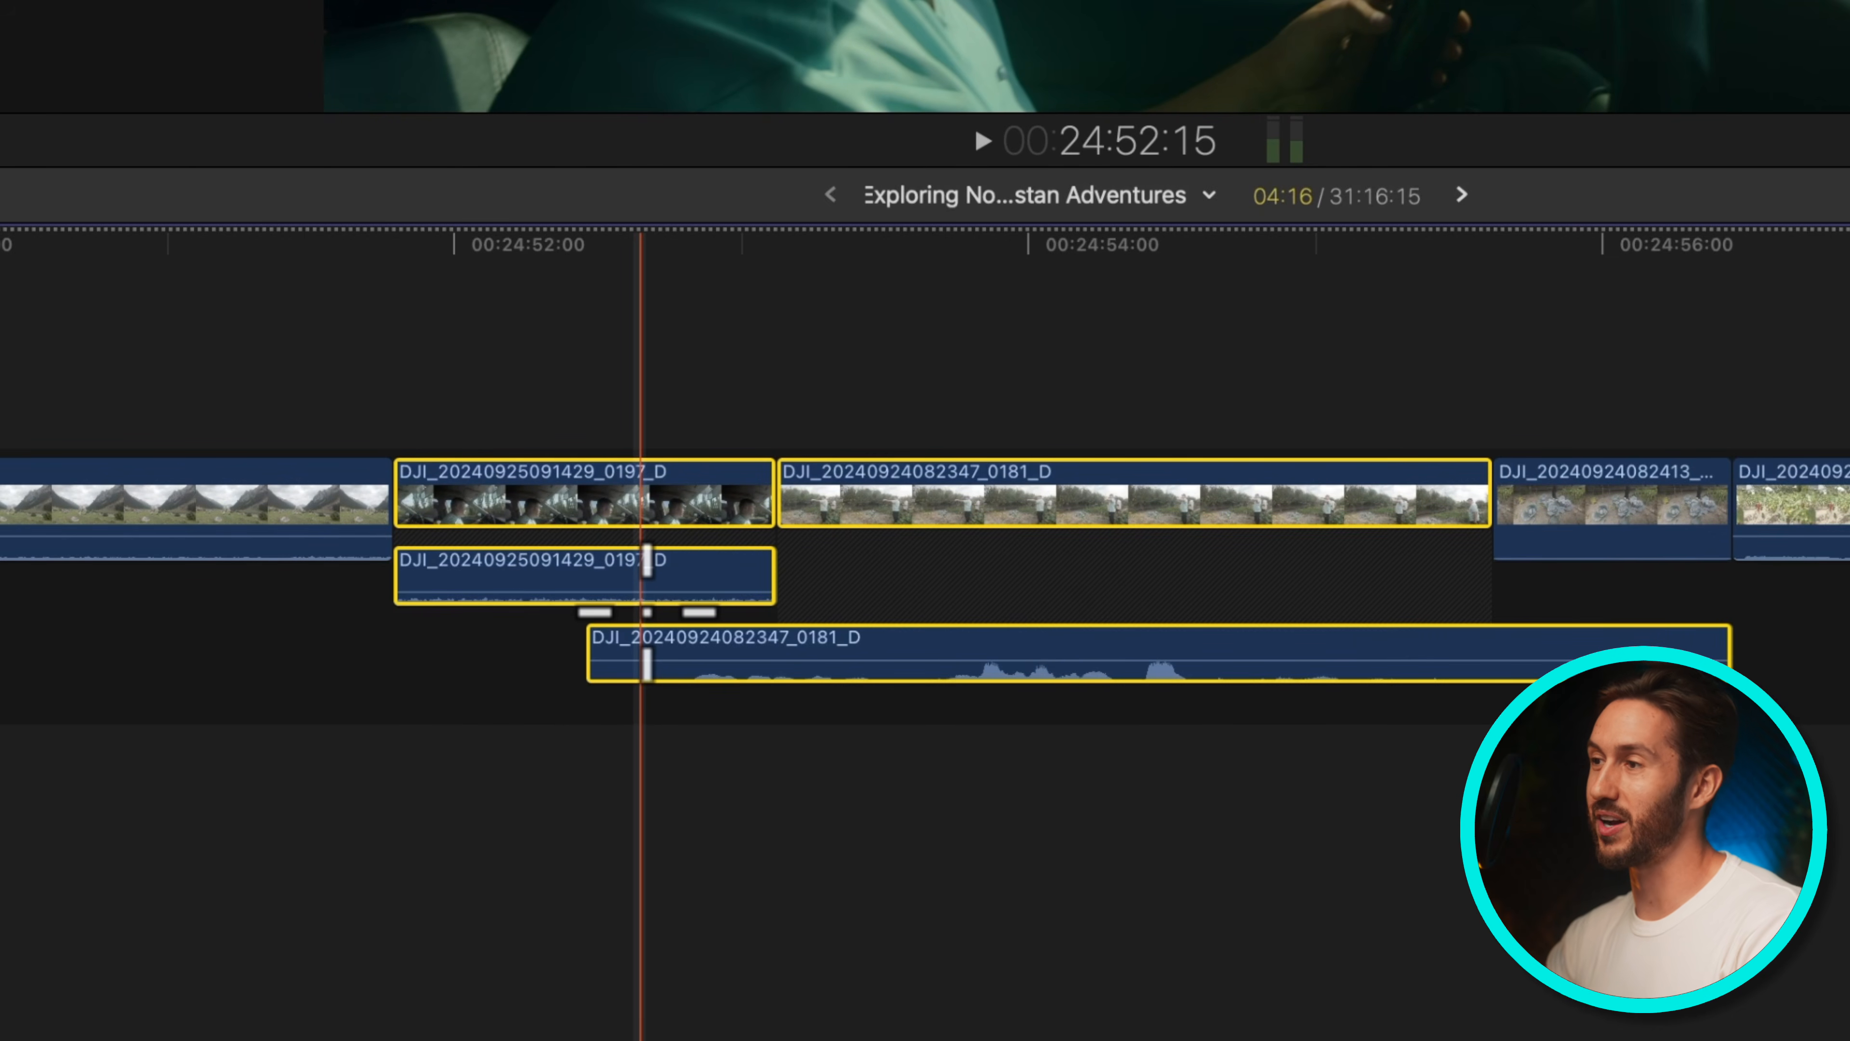
pyautogui.hotkey('ctrl', 's')
pyautogui.hotkey('ctrl', 's')
pyautogui.moveTo(805, 510)
pyautogui.mouseDown()
pyautogui.moveTo(887, 510)
pyautogui.moveTo(787, 521)
pyautogui.mouseUp()
pyautogui.moveTo(825, 390); pyautogui.dragTo(548, 621)
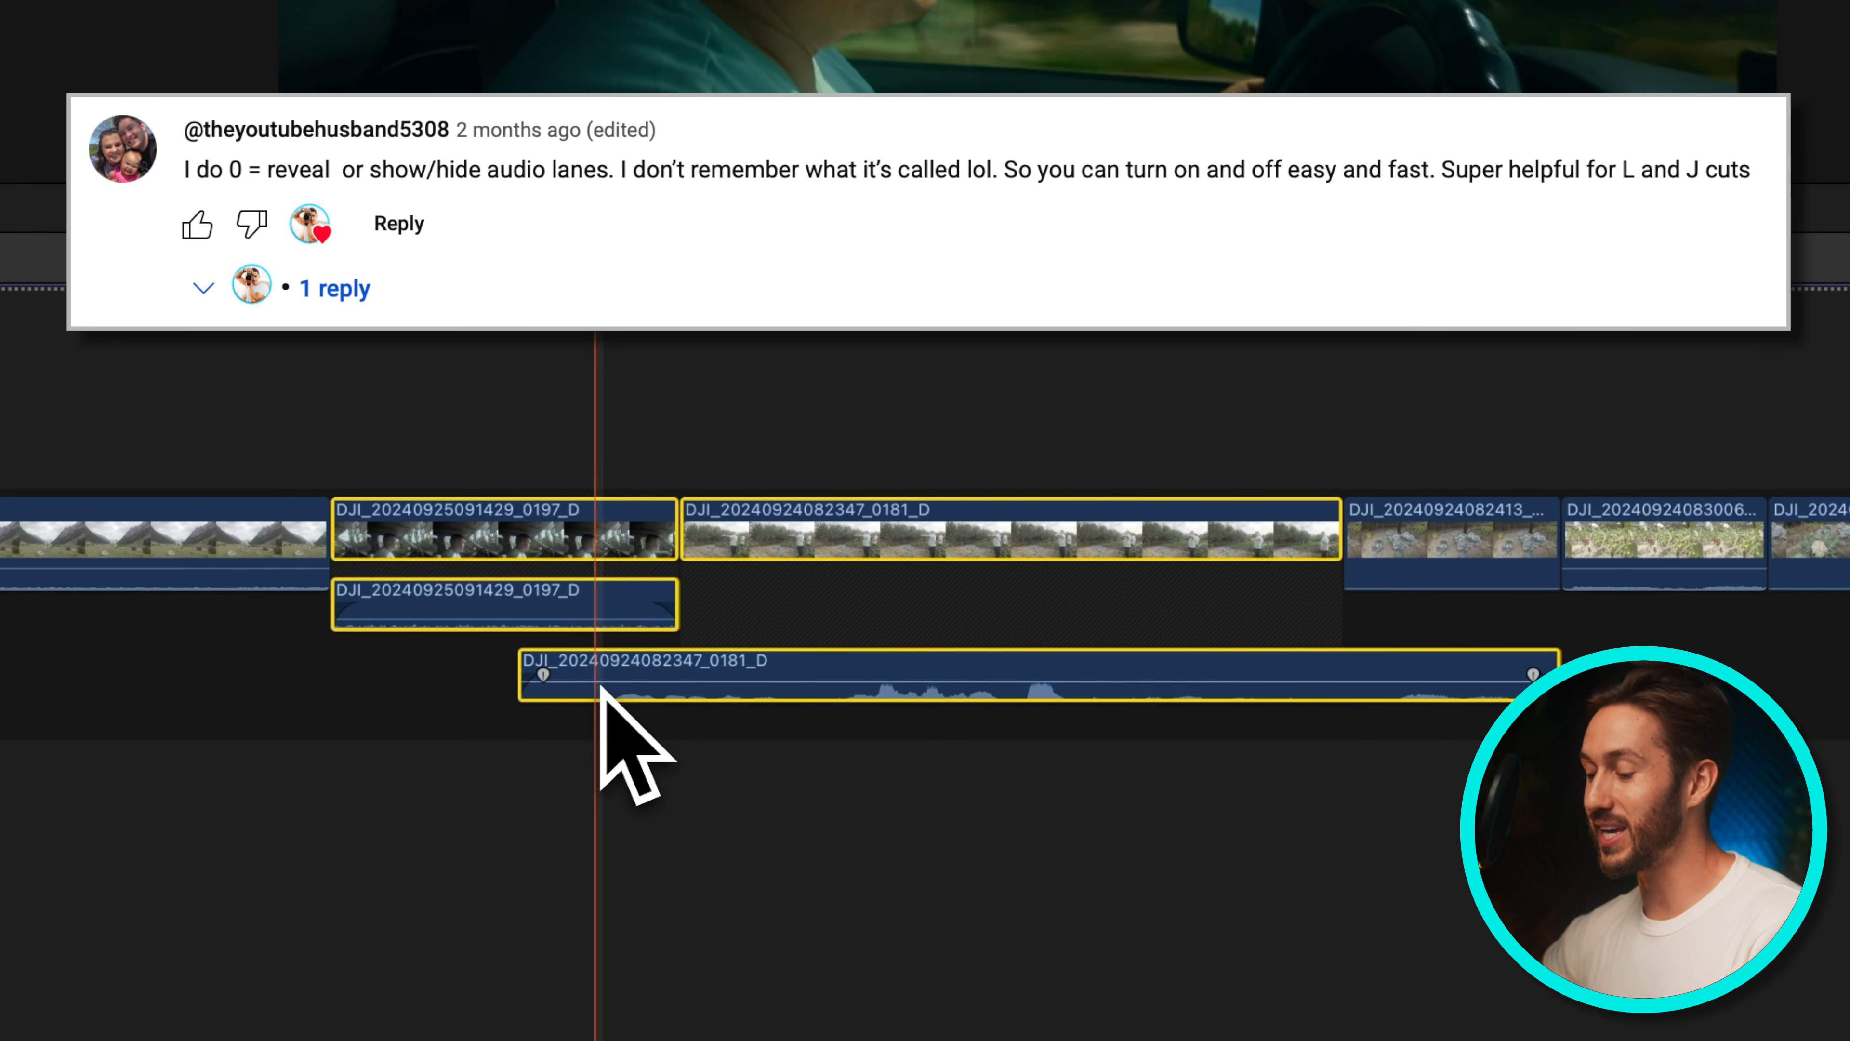
# Toggle the selected clips' audio lanes expanded and collapsed several times with the custom shortcut
pyautogui.press('0')
pyautogui.press('0')
pyautogui.press('0')
pyautogui.press('0')
pyautogui.press('0')
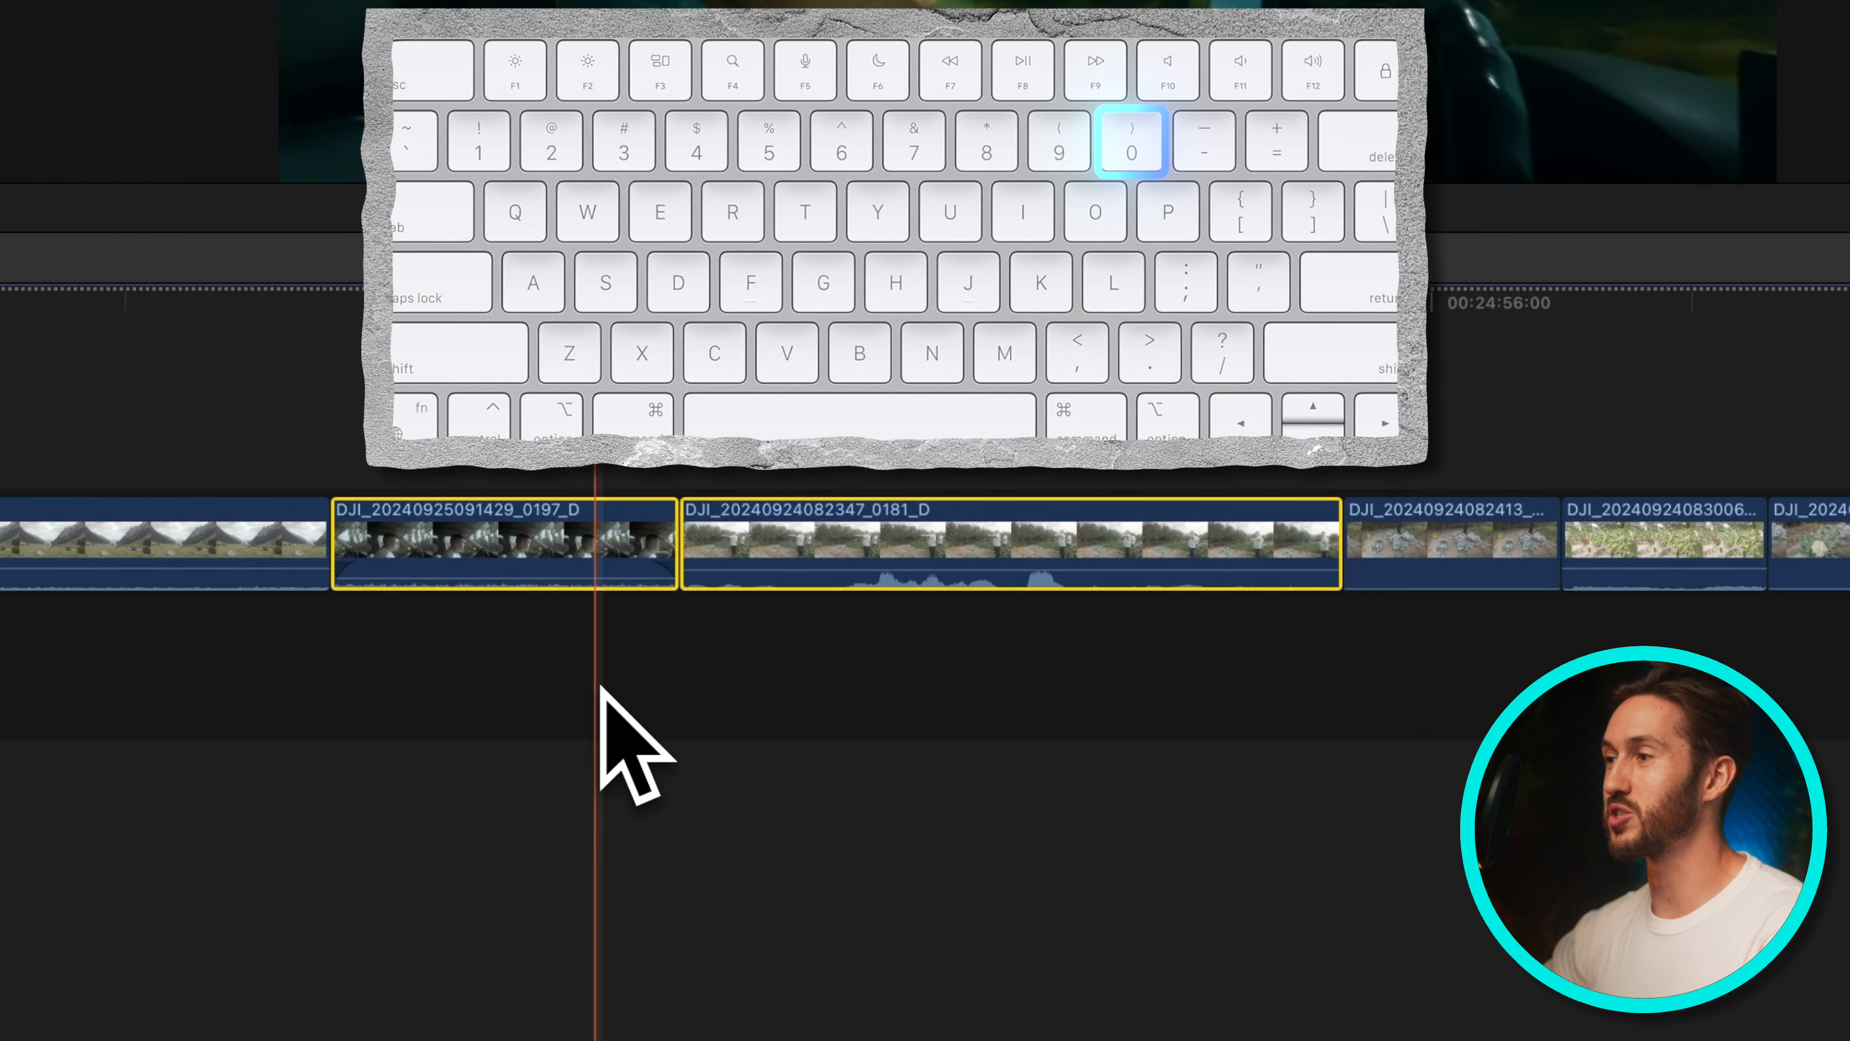
pyautogui.hscroll(9, 947, 655)
pyautogui.click(741, 541)
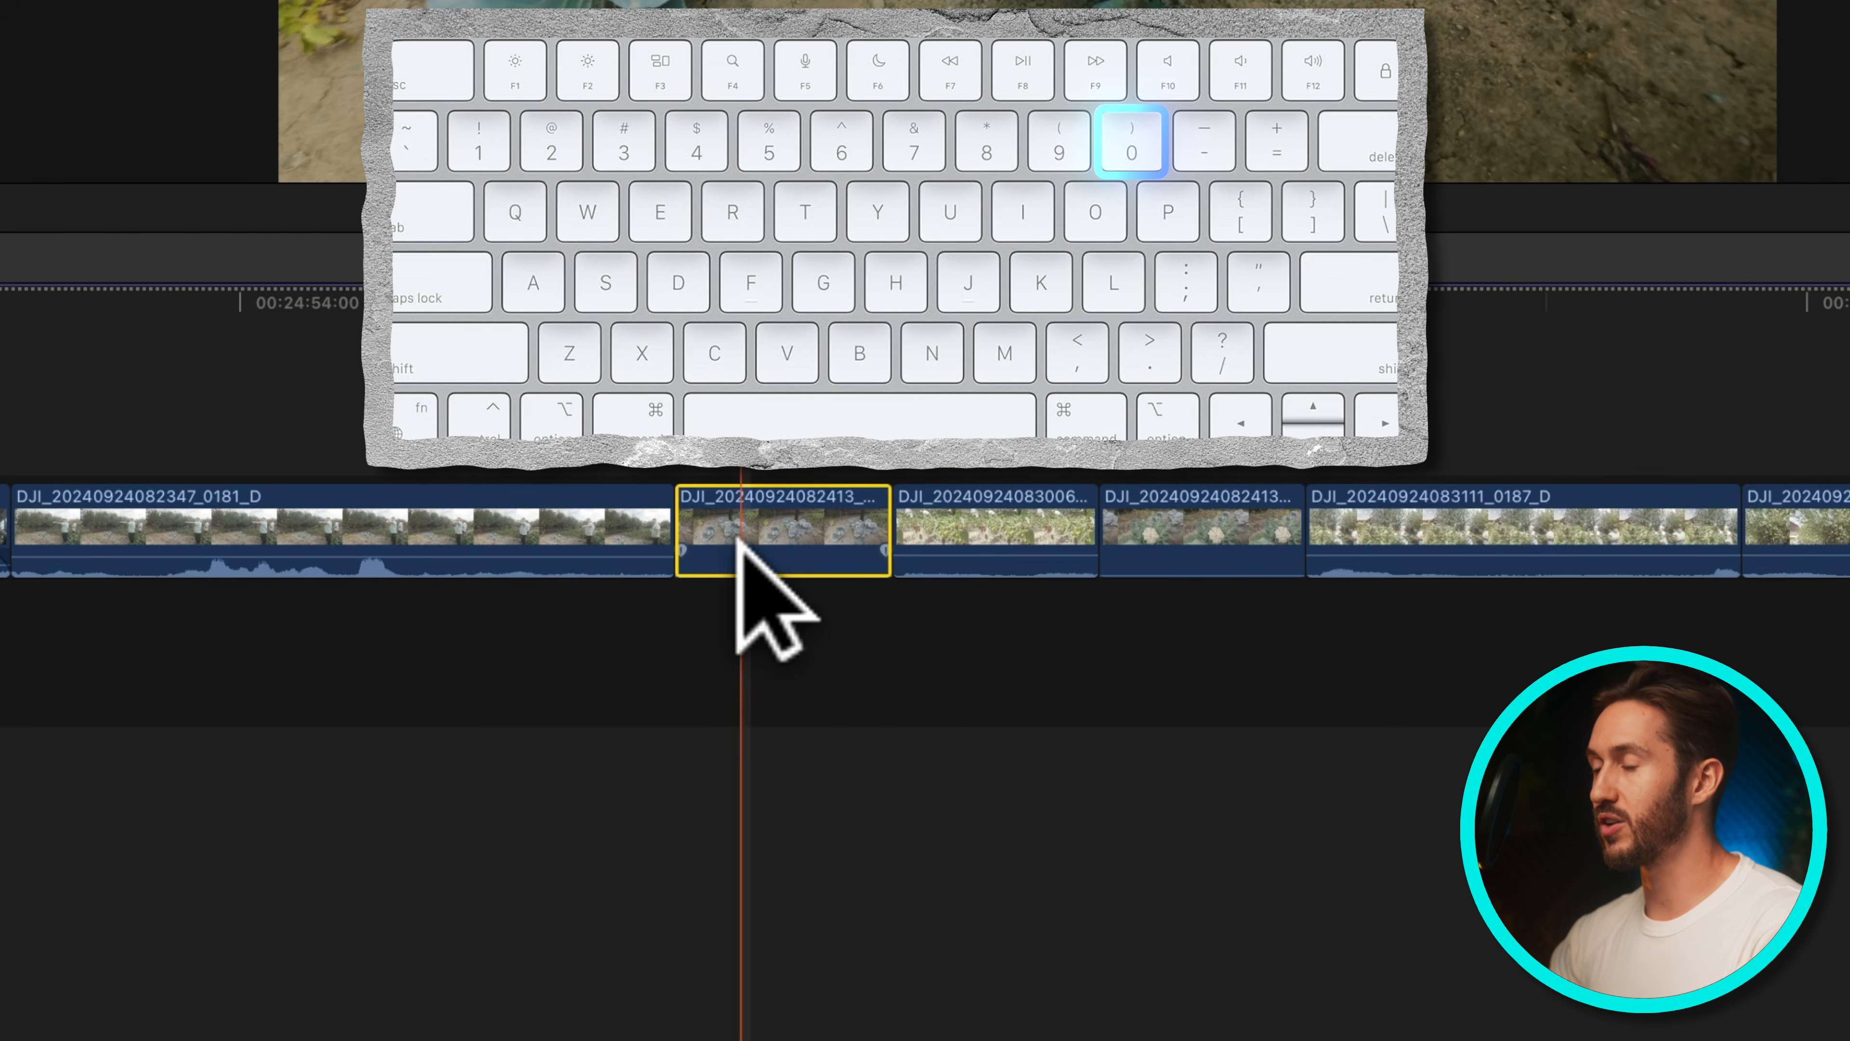
pyautogui.press('0')
pyautogui.moveTo(544, 448); pyautogui.dragTo(551, 487)
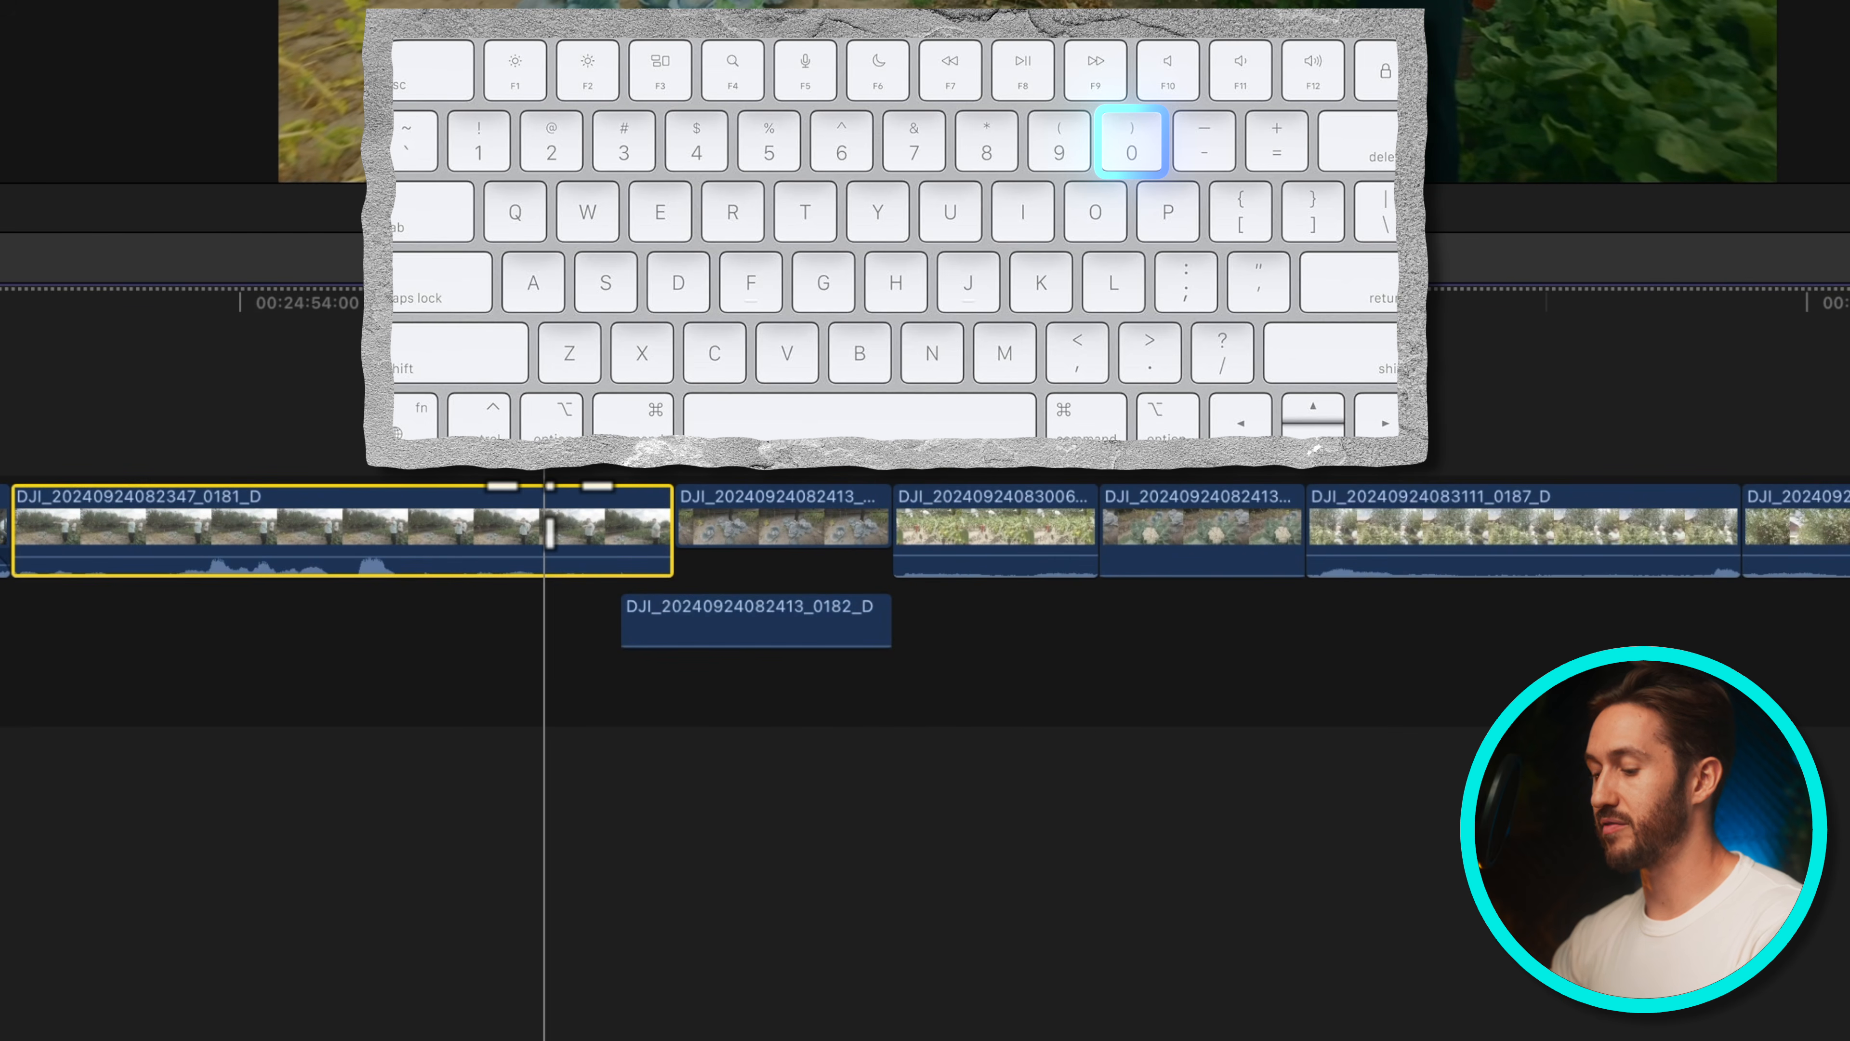
pyautogui.press('0')
pyautogui.moveTo(670, 531); pyautogui.dragTo(702, 578)
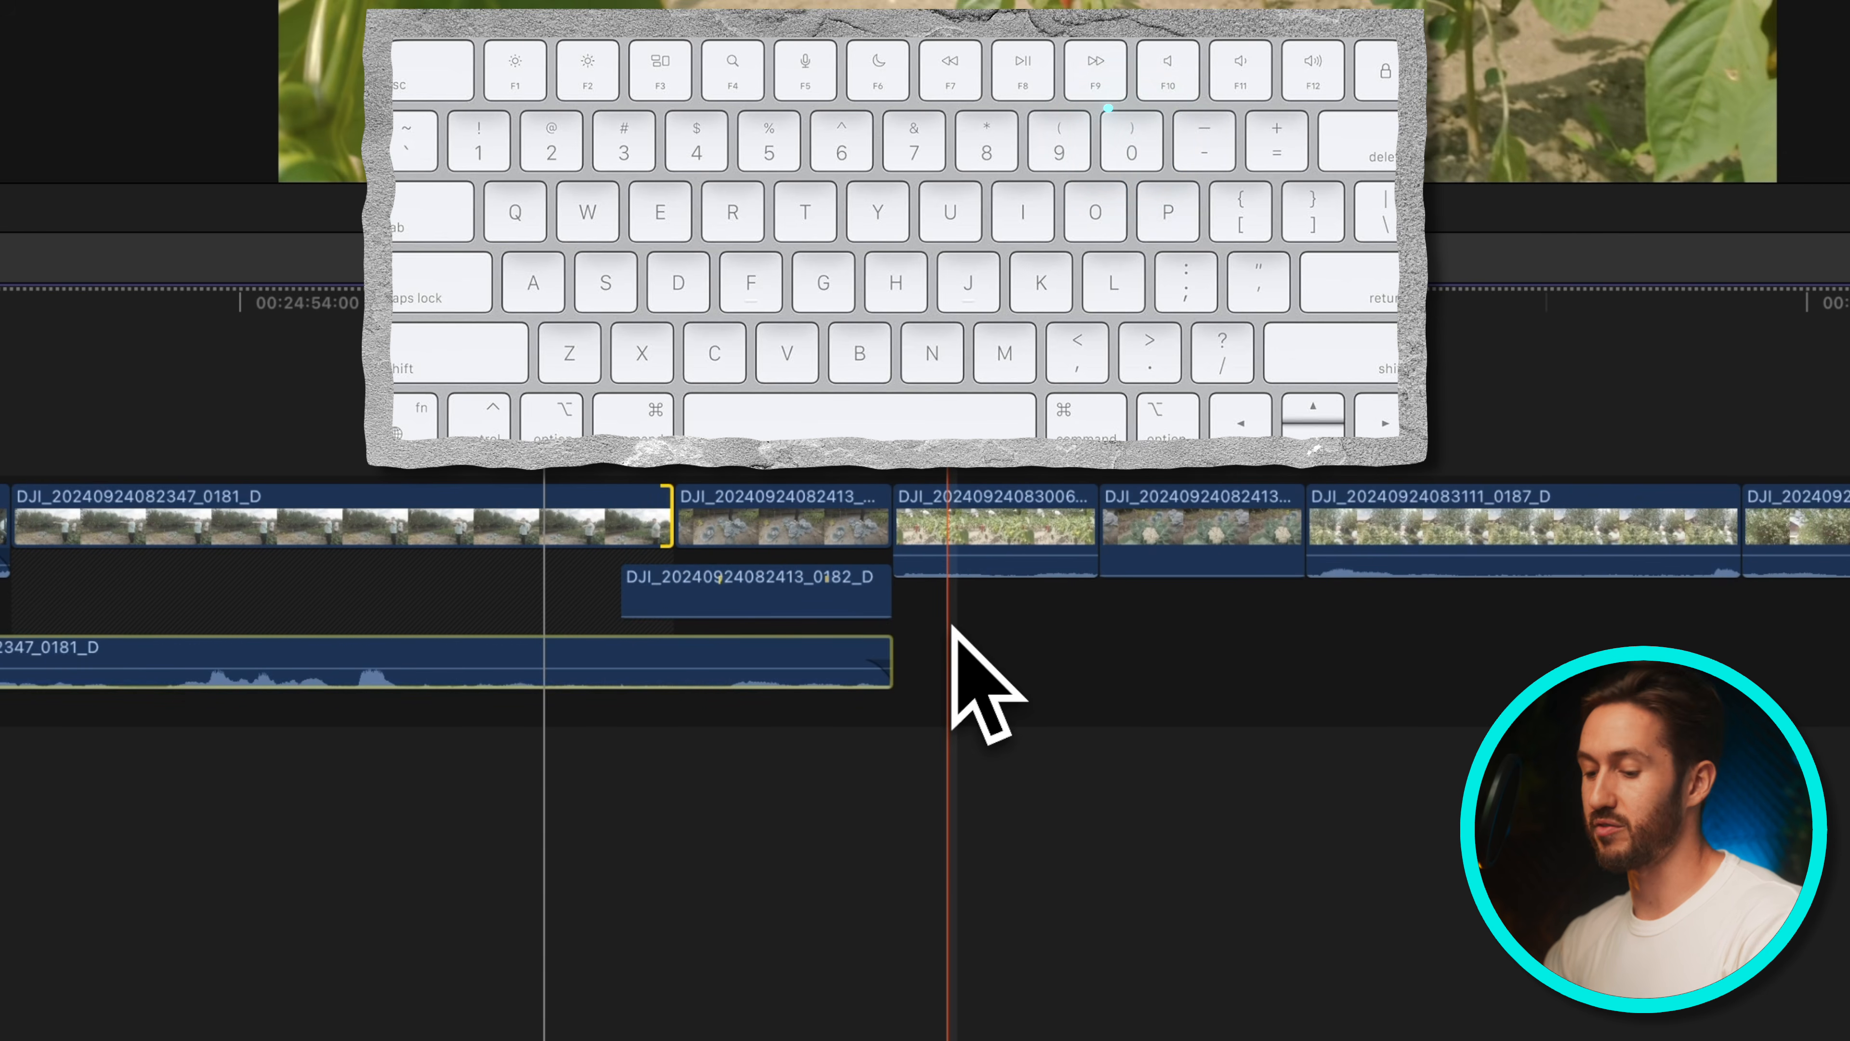
# Search the Command Editor for the Expand Audio/Video commands and close it
pyautogui.press('alt+super+k')
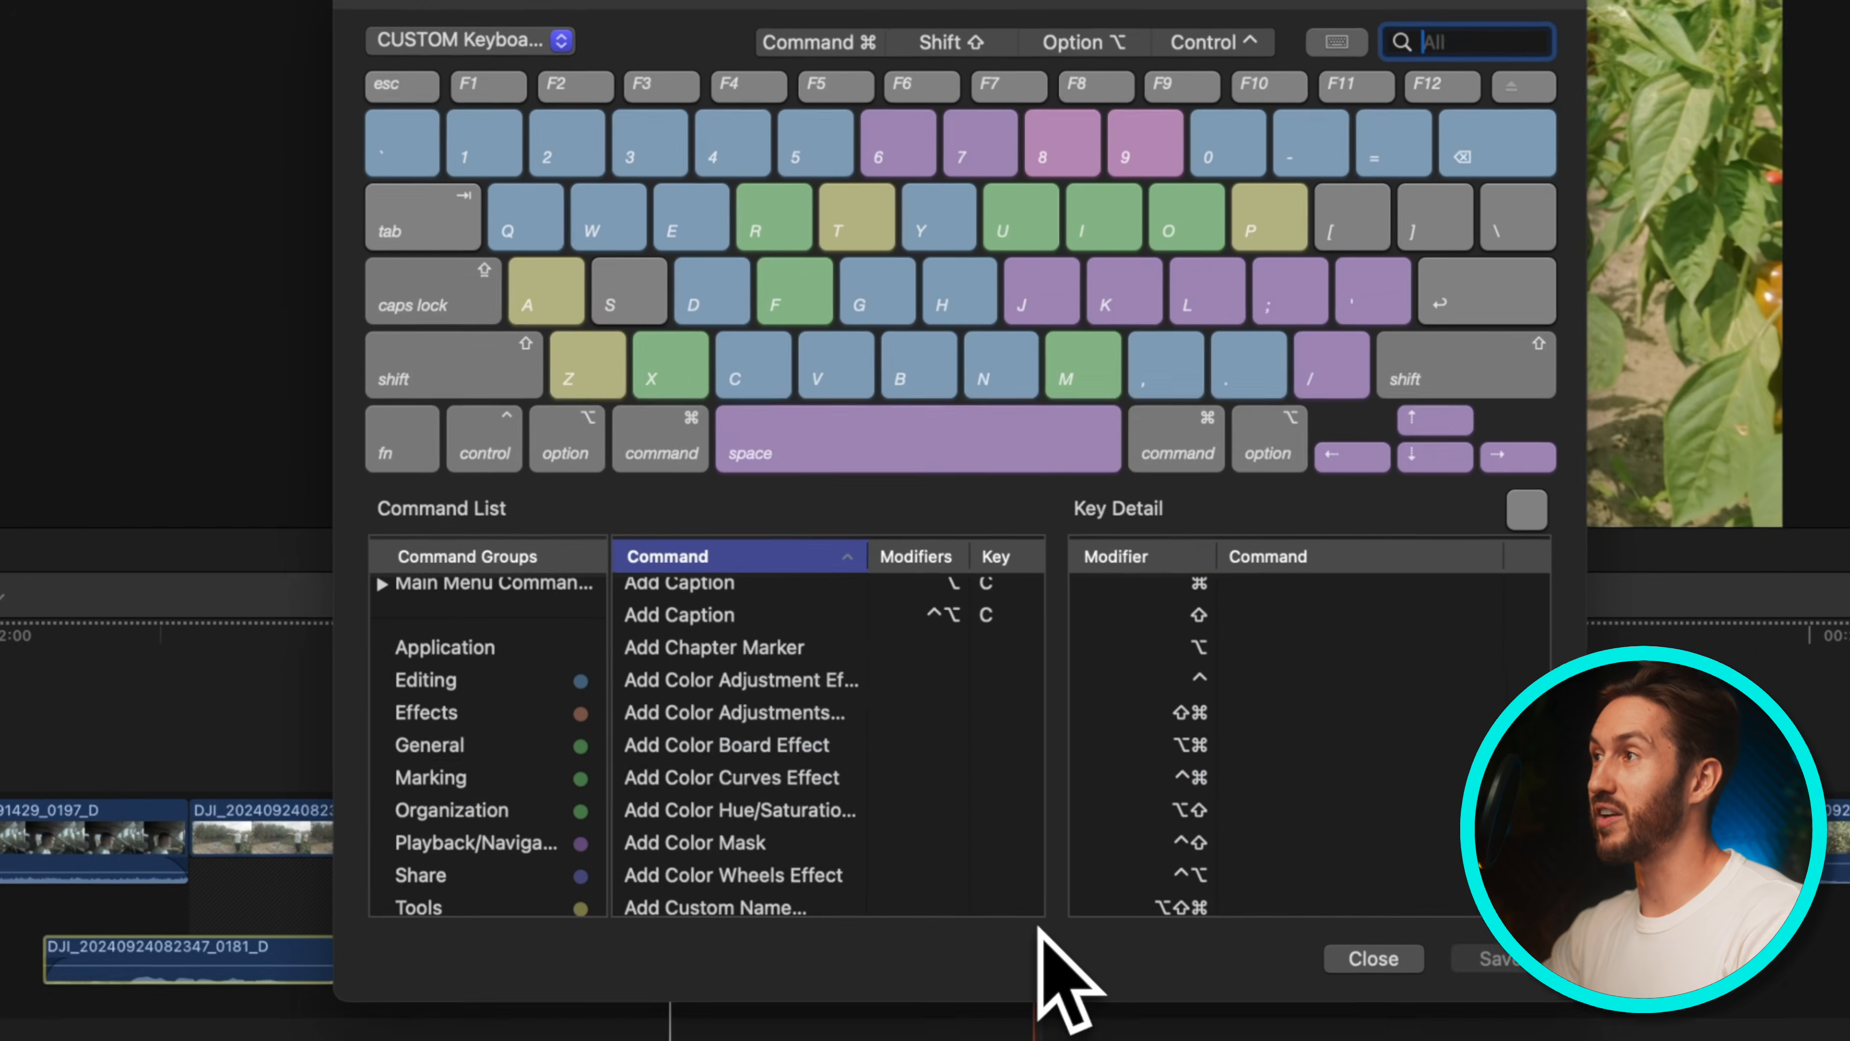
pyautogui.write('k')
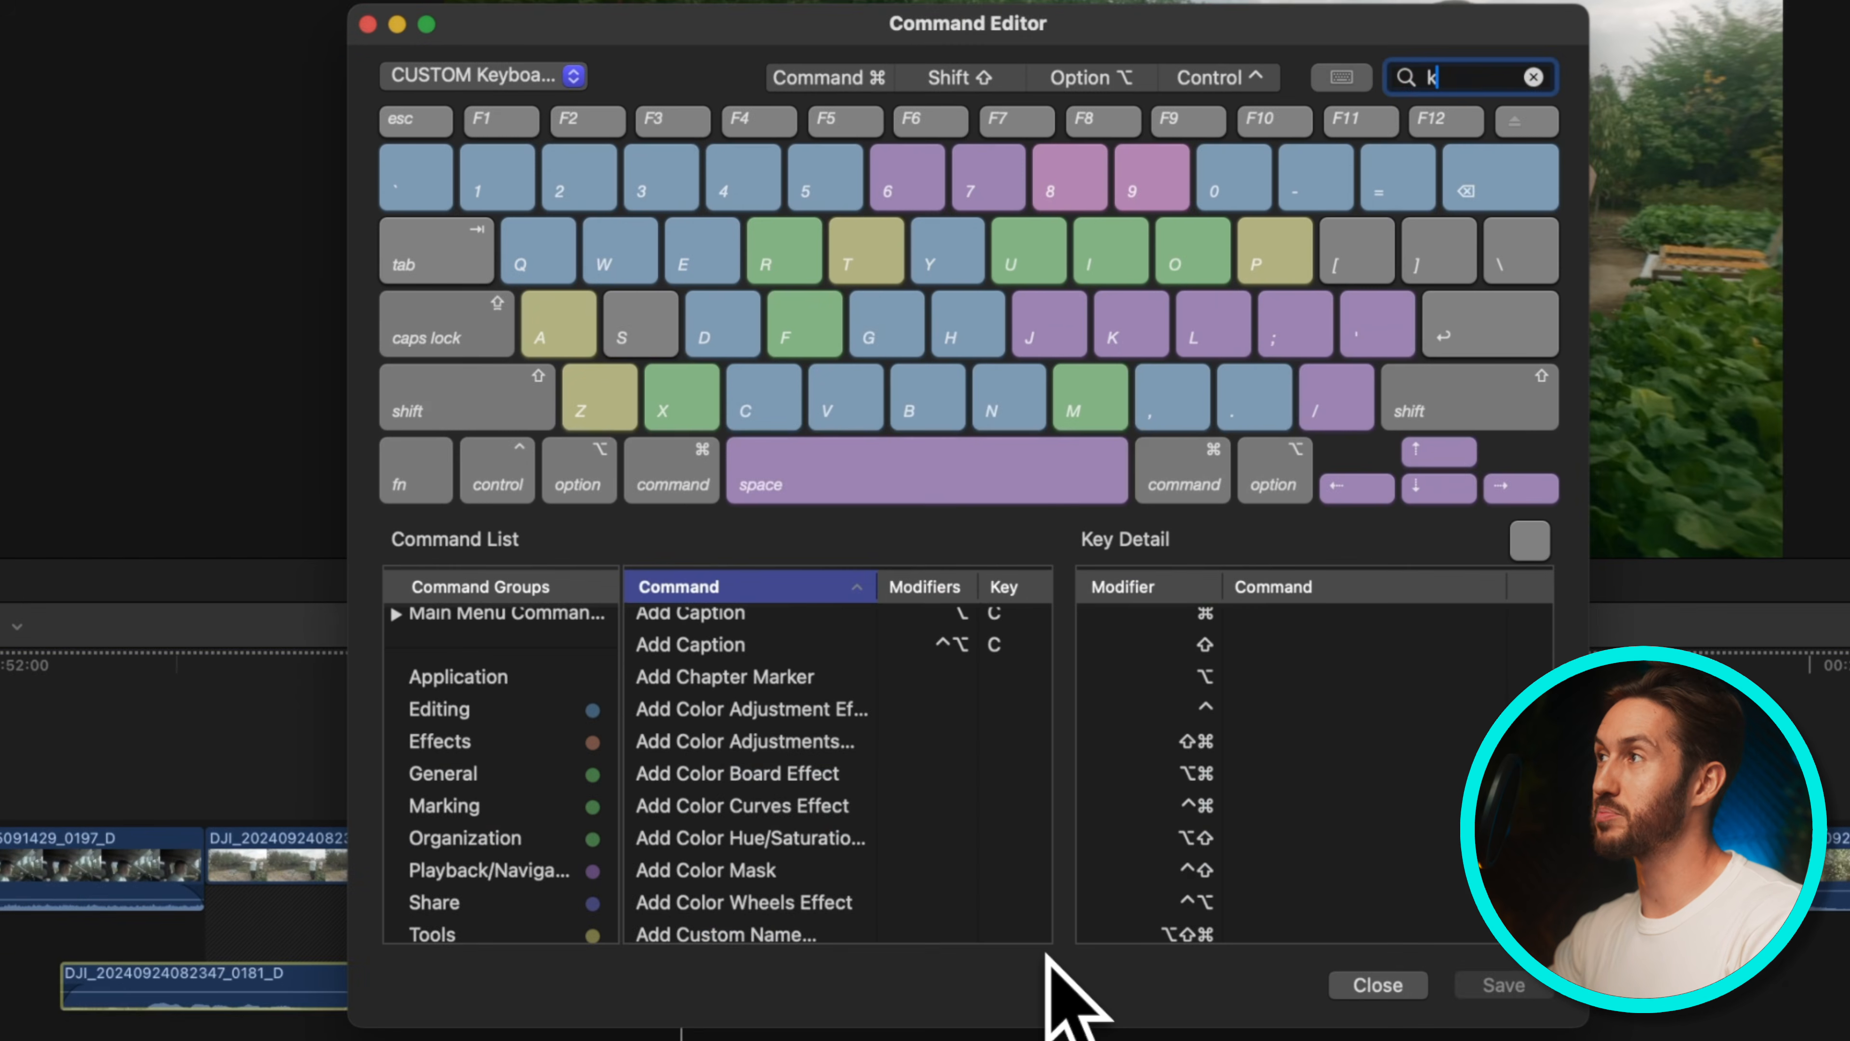
pyautogui.write('xpan')
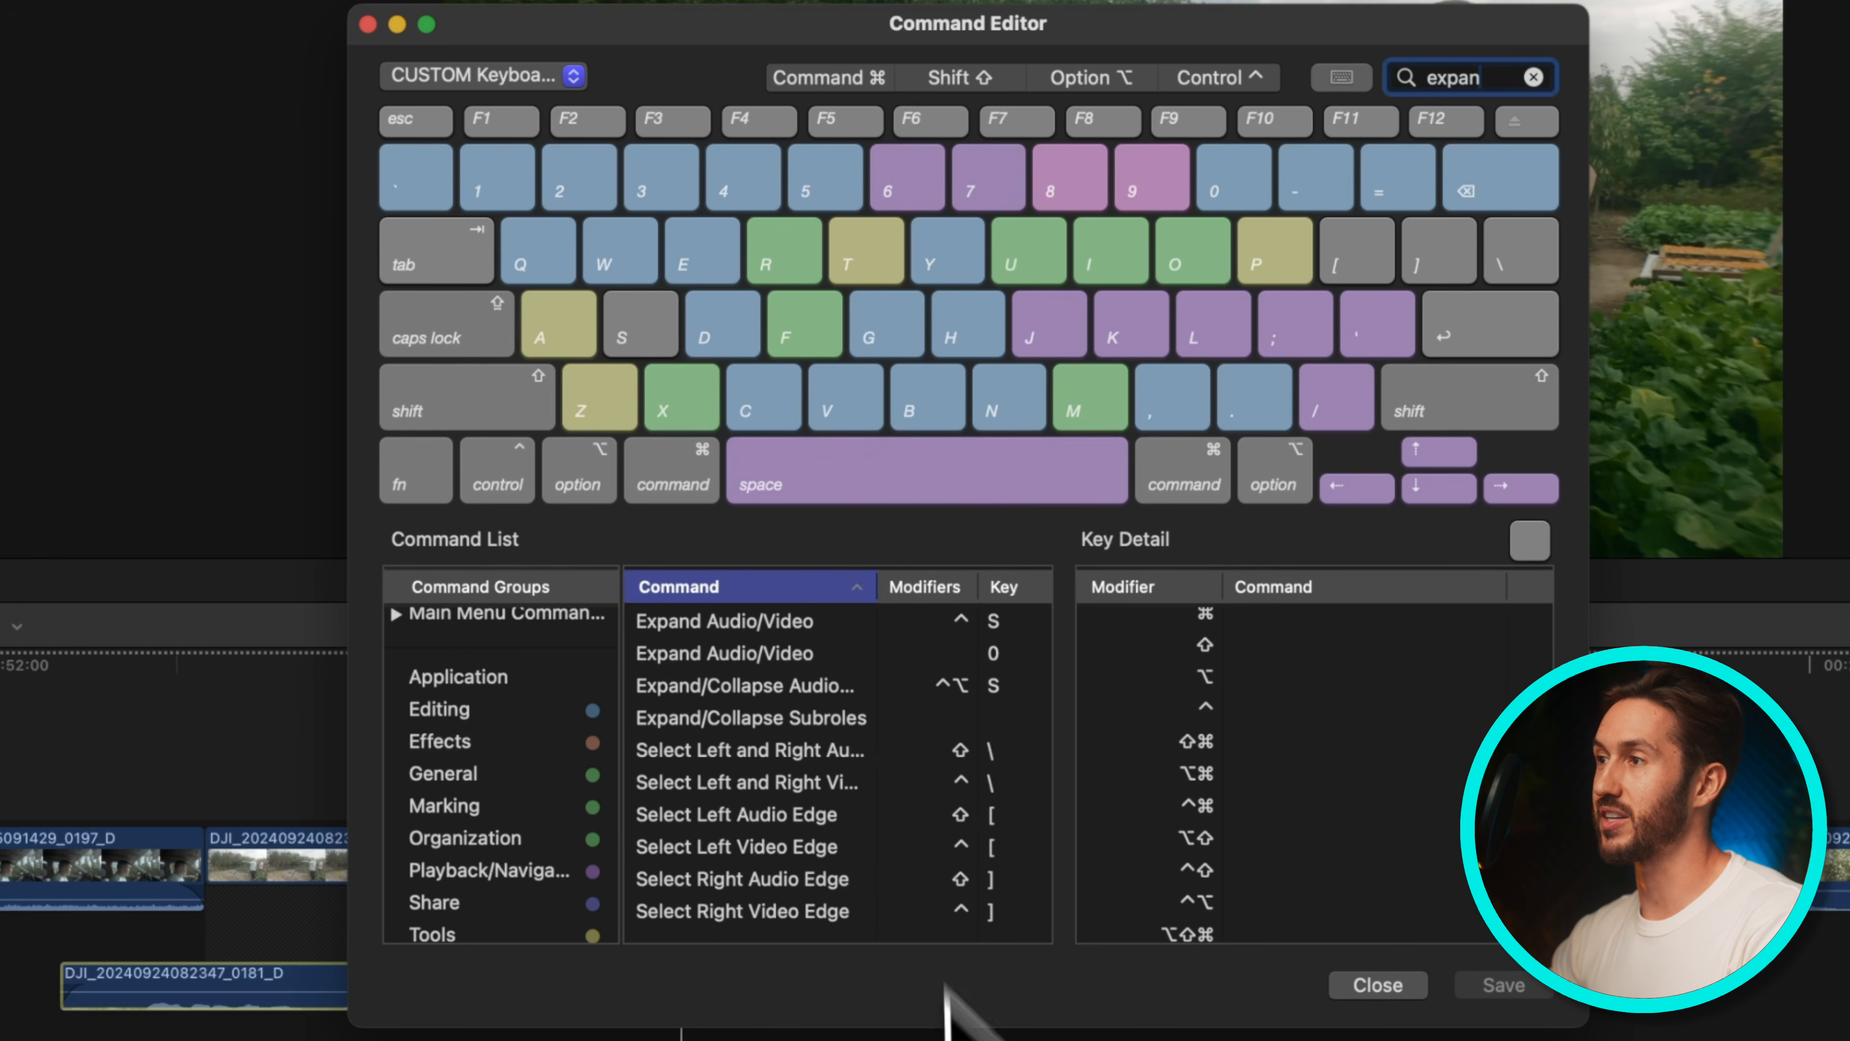
pyautogui.click(1388, 986)
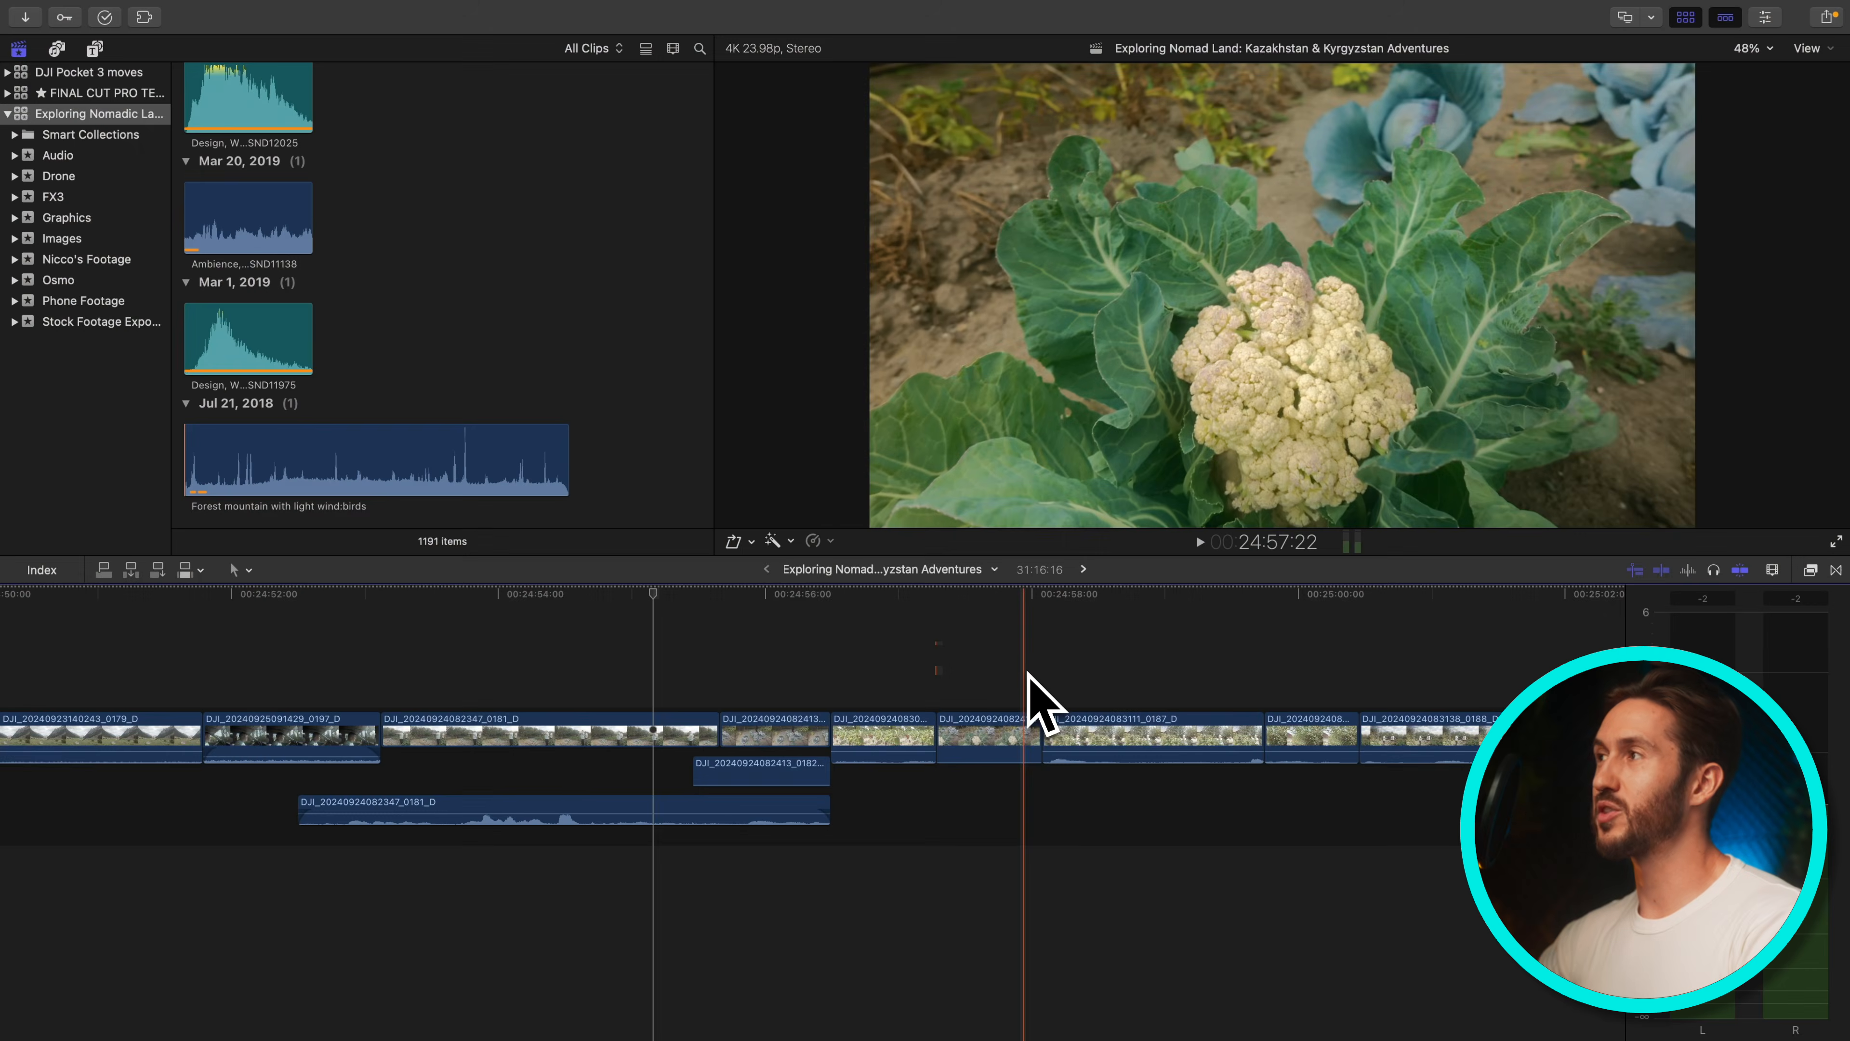
# Hide the browser and select a run of storyline and connected clips in the timeline
pyautogui.press('ctrl+super+1')
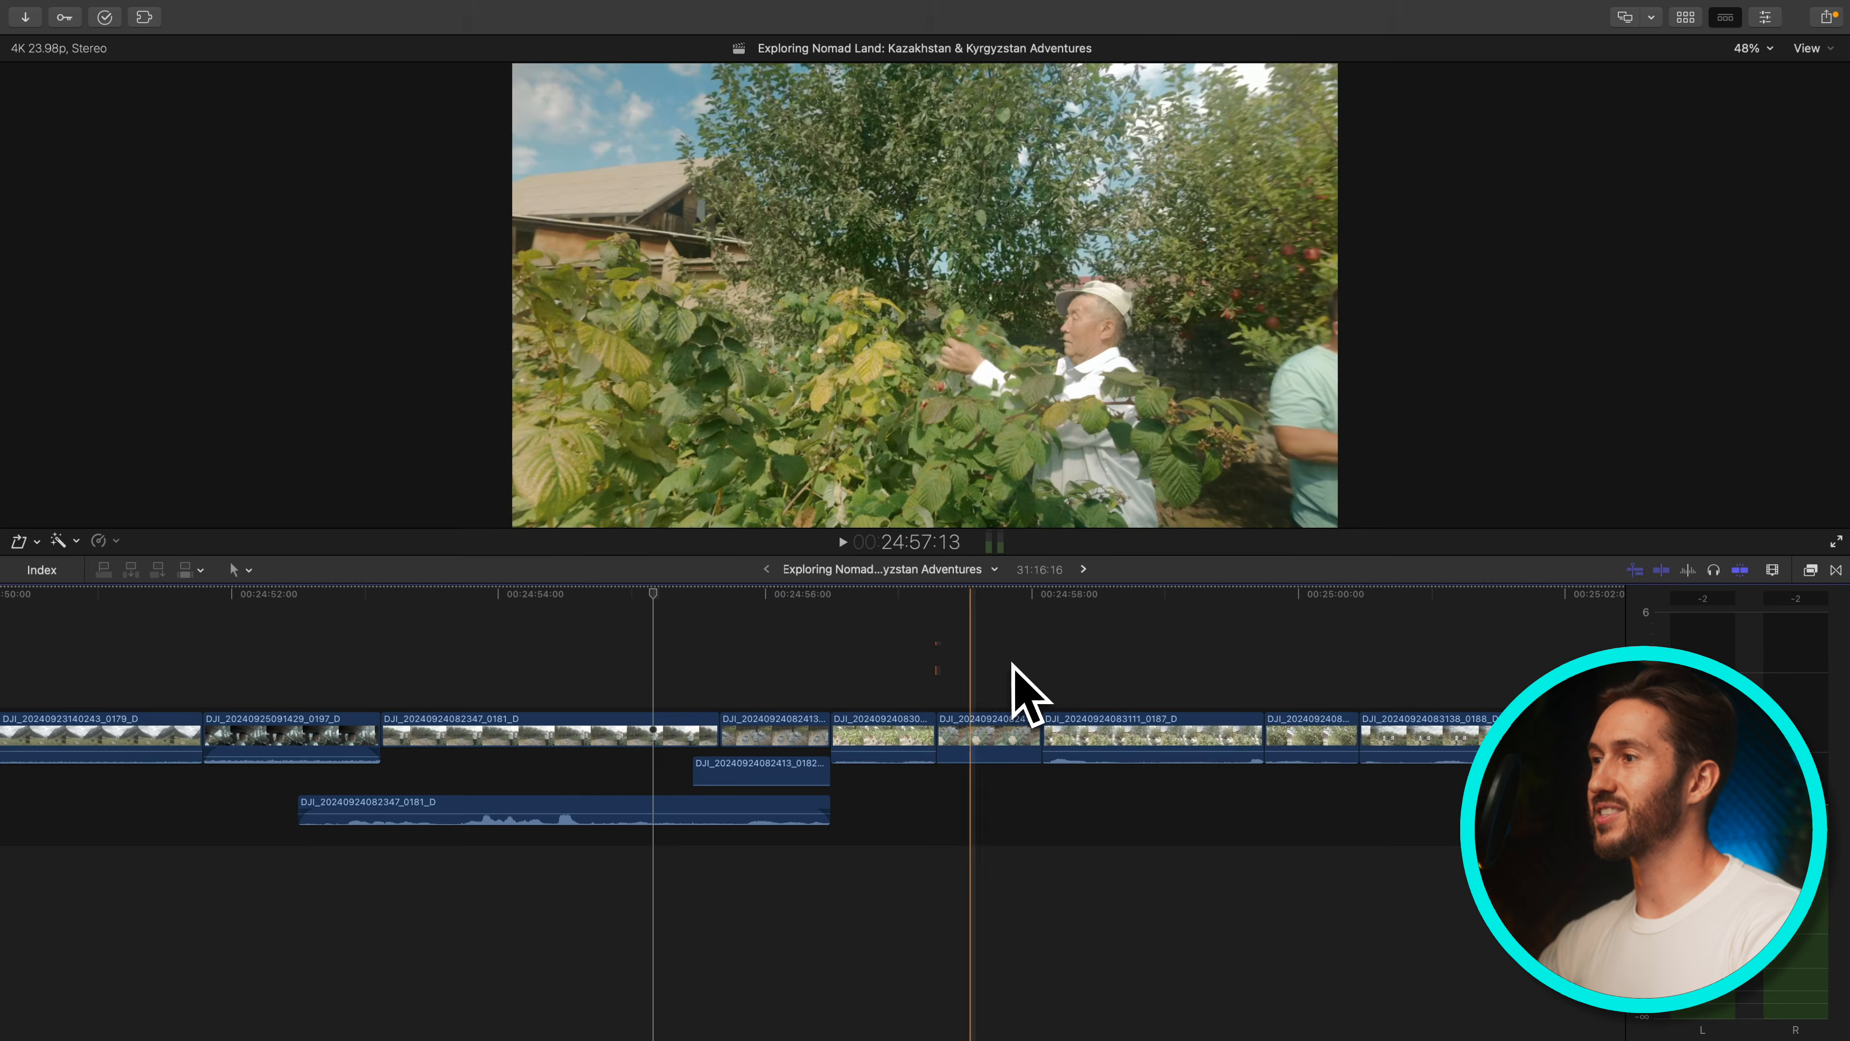
pyautogui.scroll(1, 1027, 630)
pyautogui.moveTo(1109, 574); pyautogui.dragTo(244, 955)
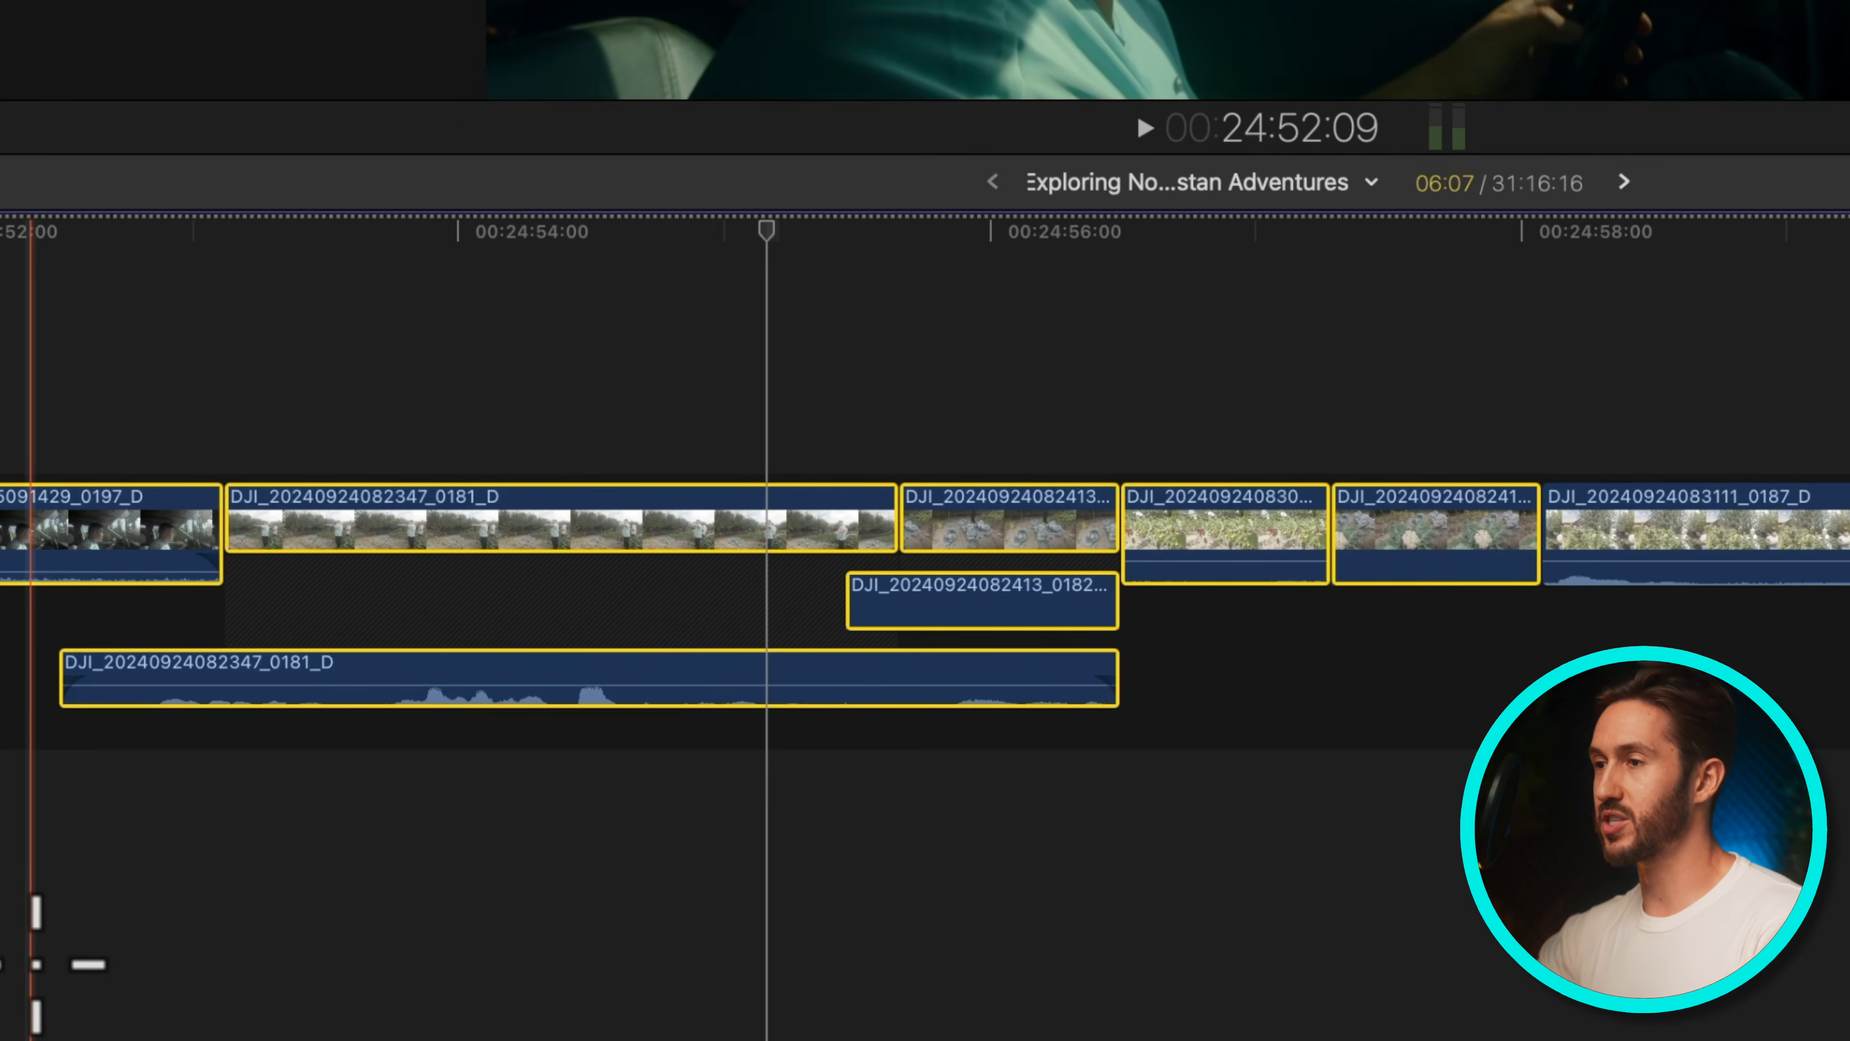
pyautogui.hscroll(-3, 690, 839)
pyautogui.scroll(1, 690, 839)
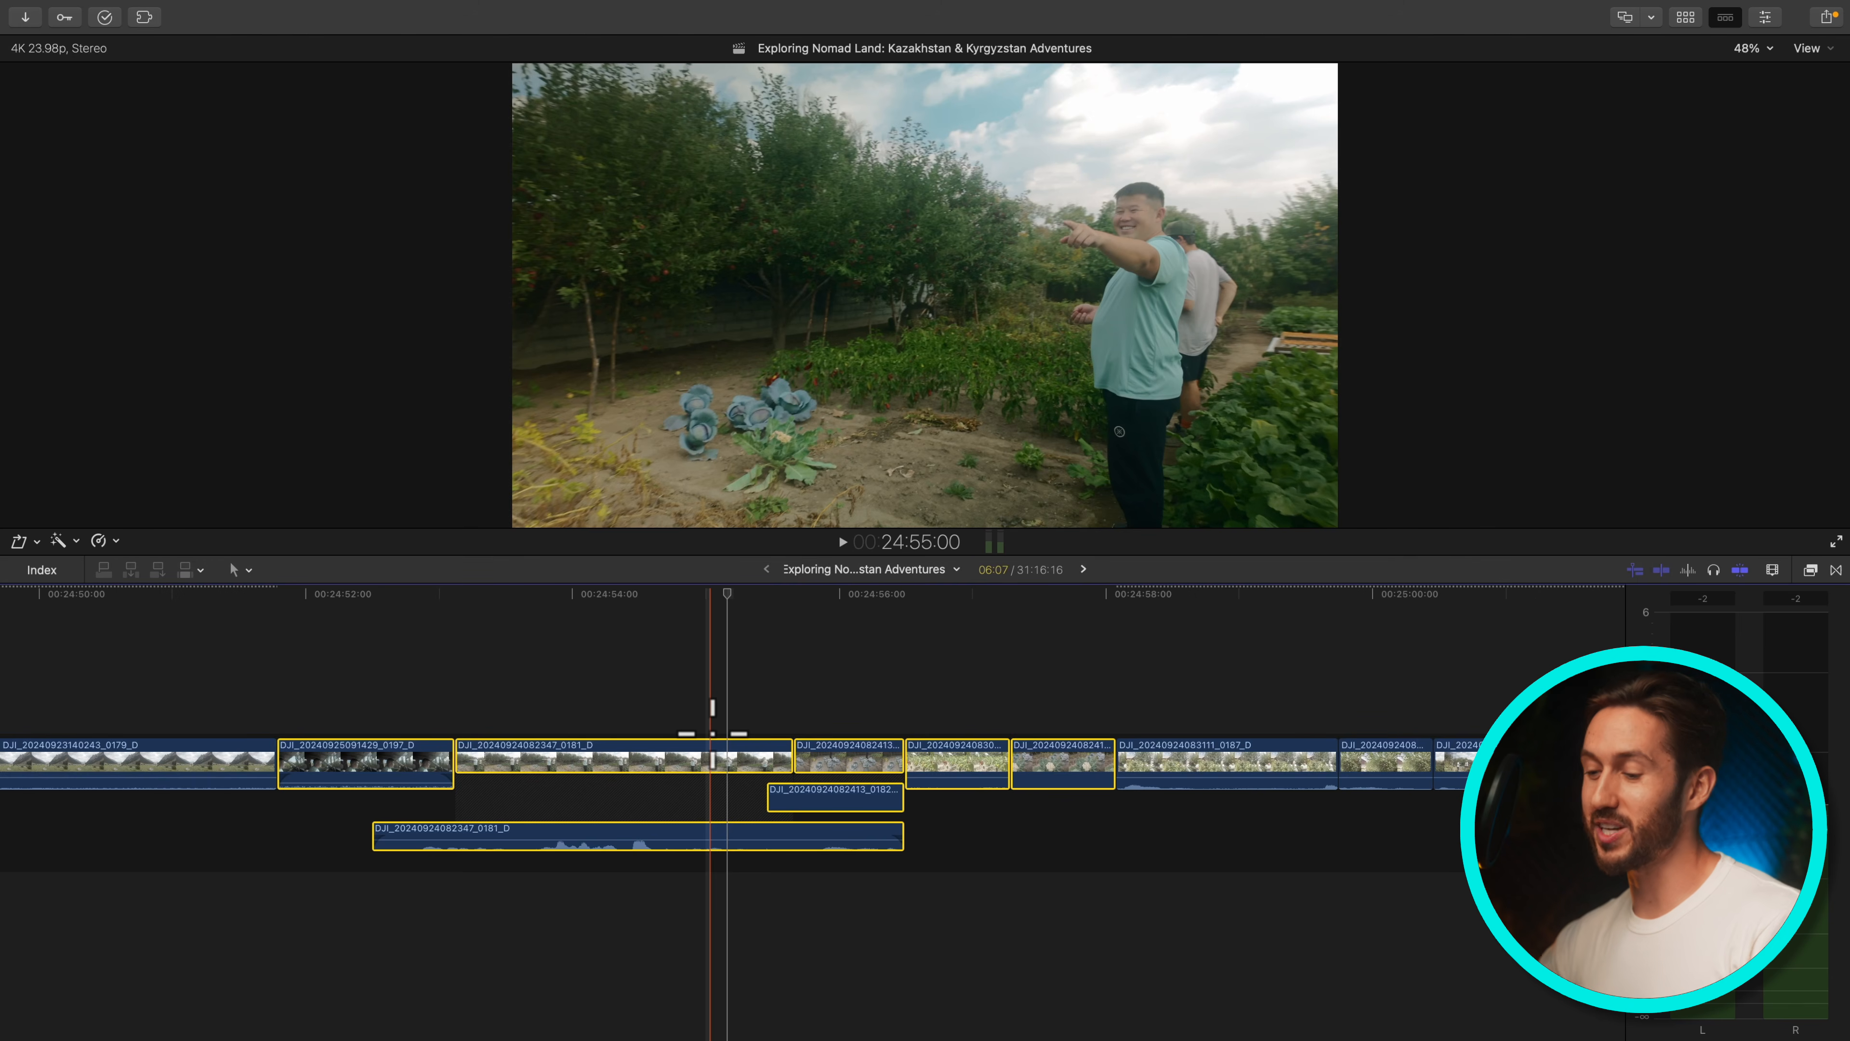
# Show the browser and select the Exploring Nomadic Land library
pyautogui.press('ctrl+super+1')
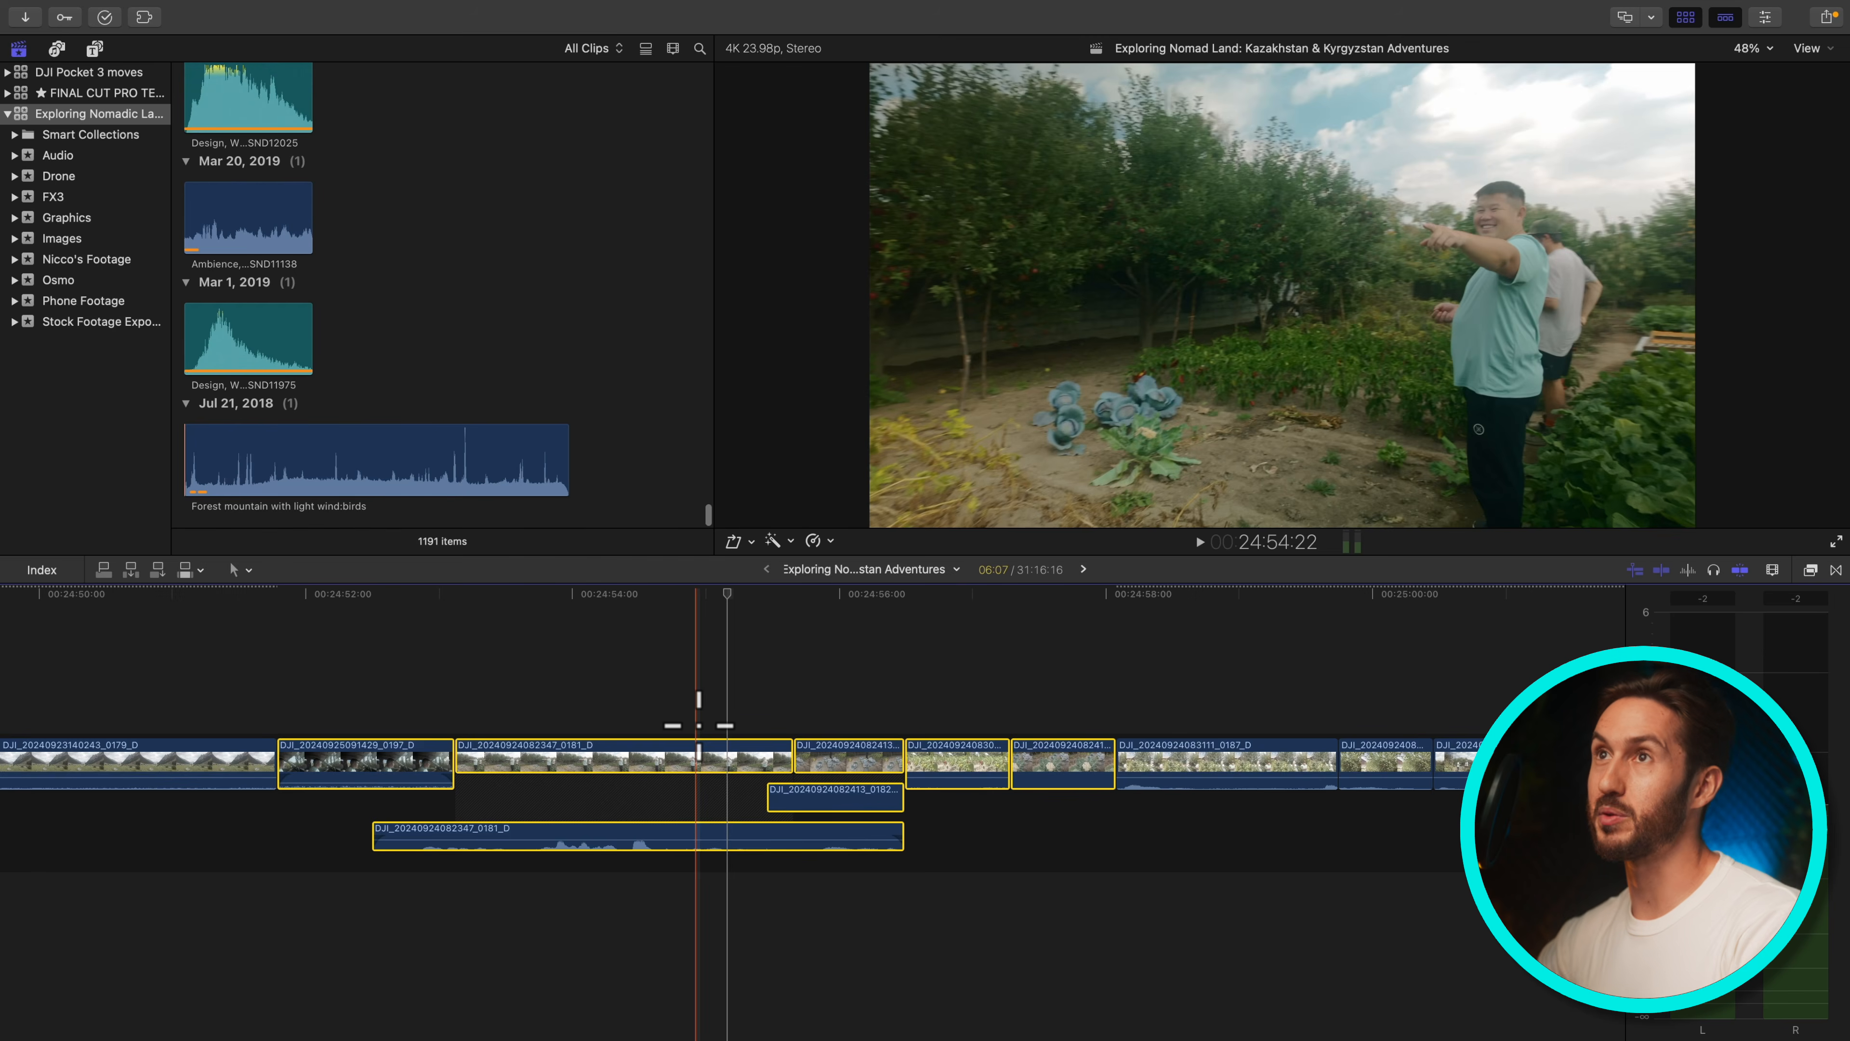
pyautogui.click(150, 10)
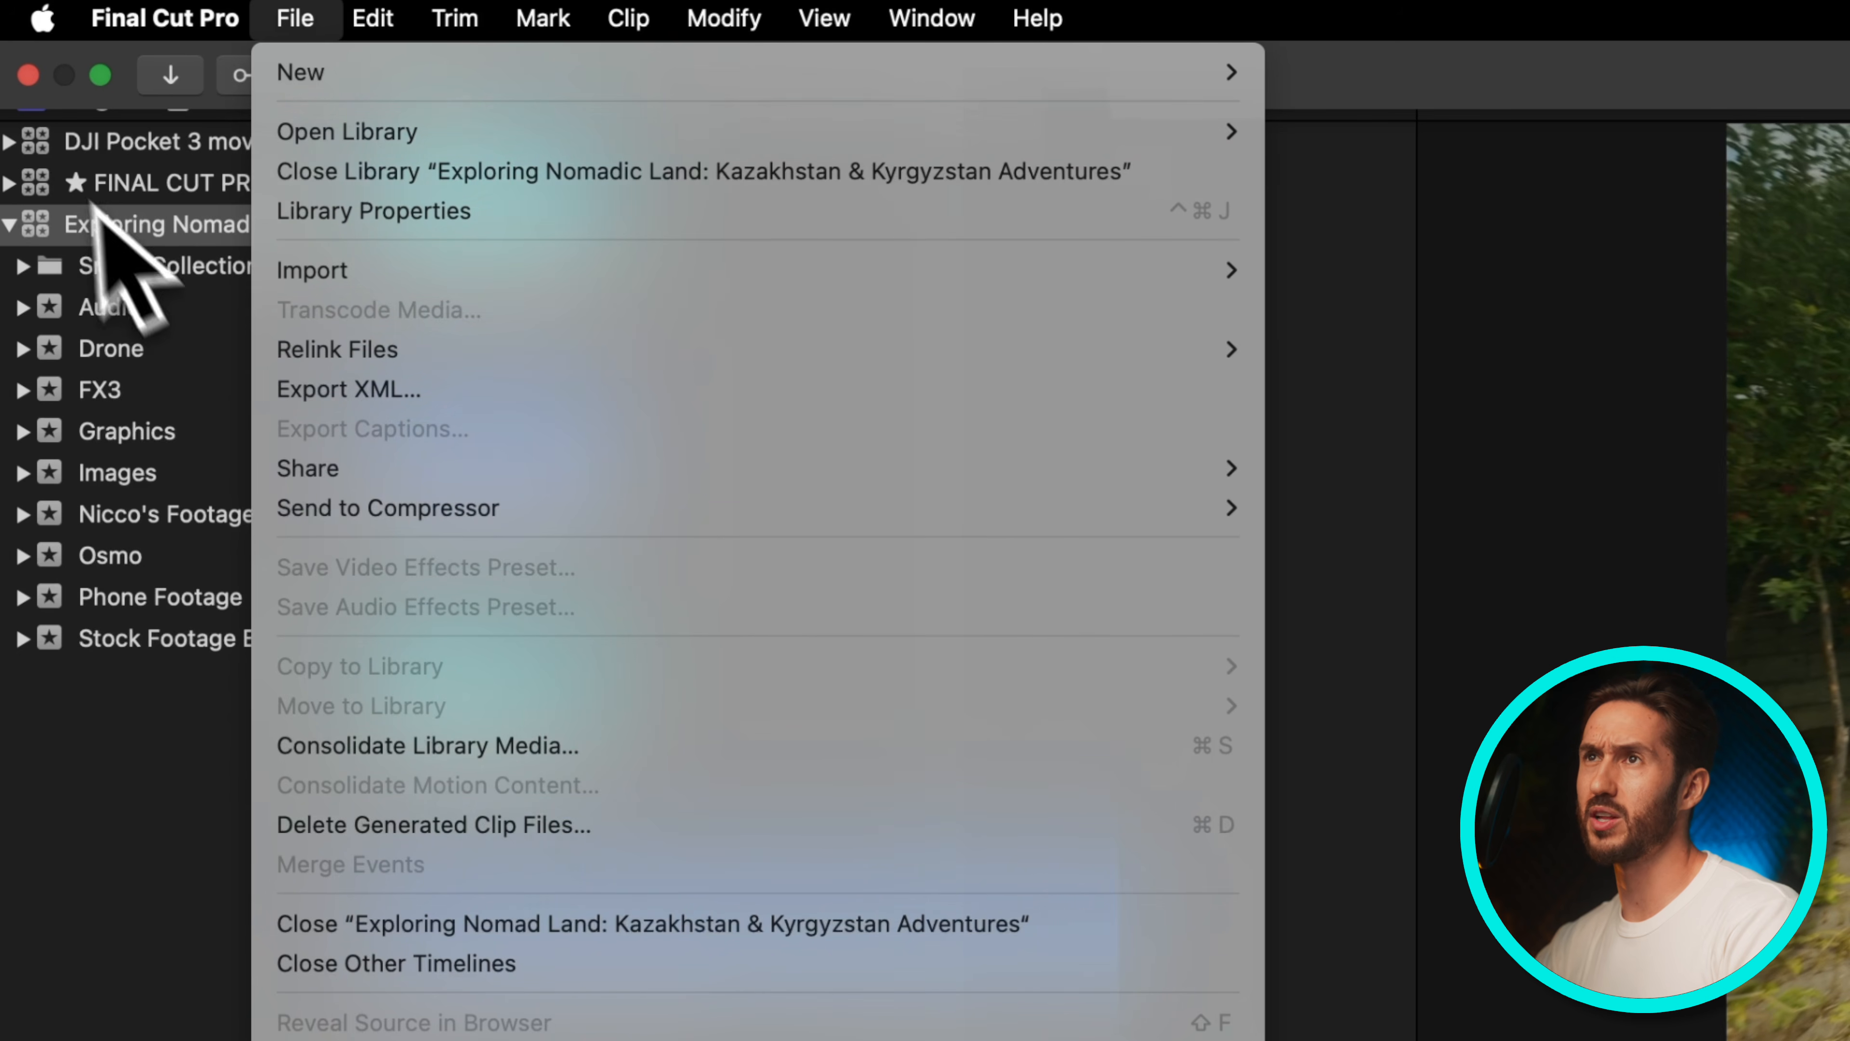
pyautogui.click(149, 221)
pyautogui.click(148, 222)
# Open Delete Generated Library Files, tick optimized media, proxy media and unused magnetic mask files, and cancel
pyautogui.click(294, 18)
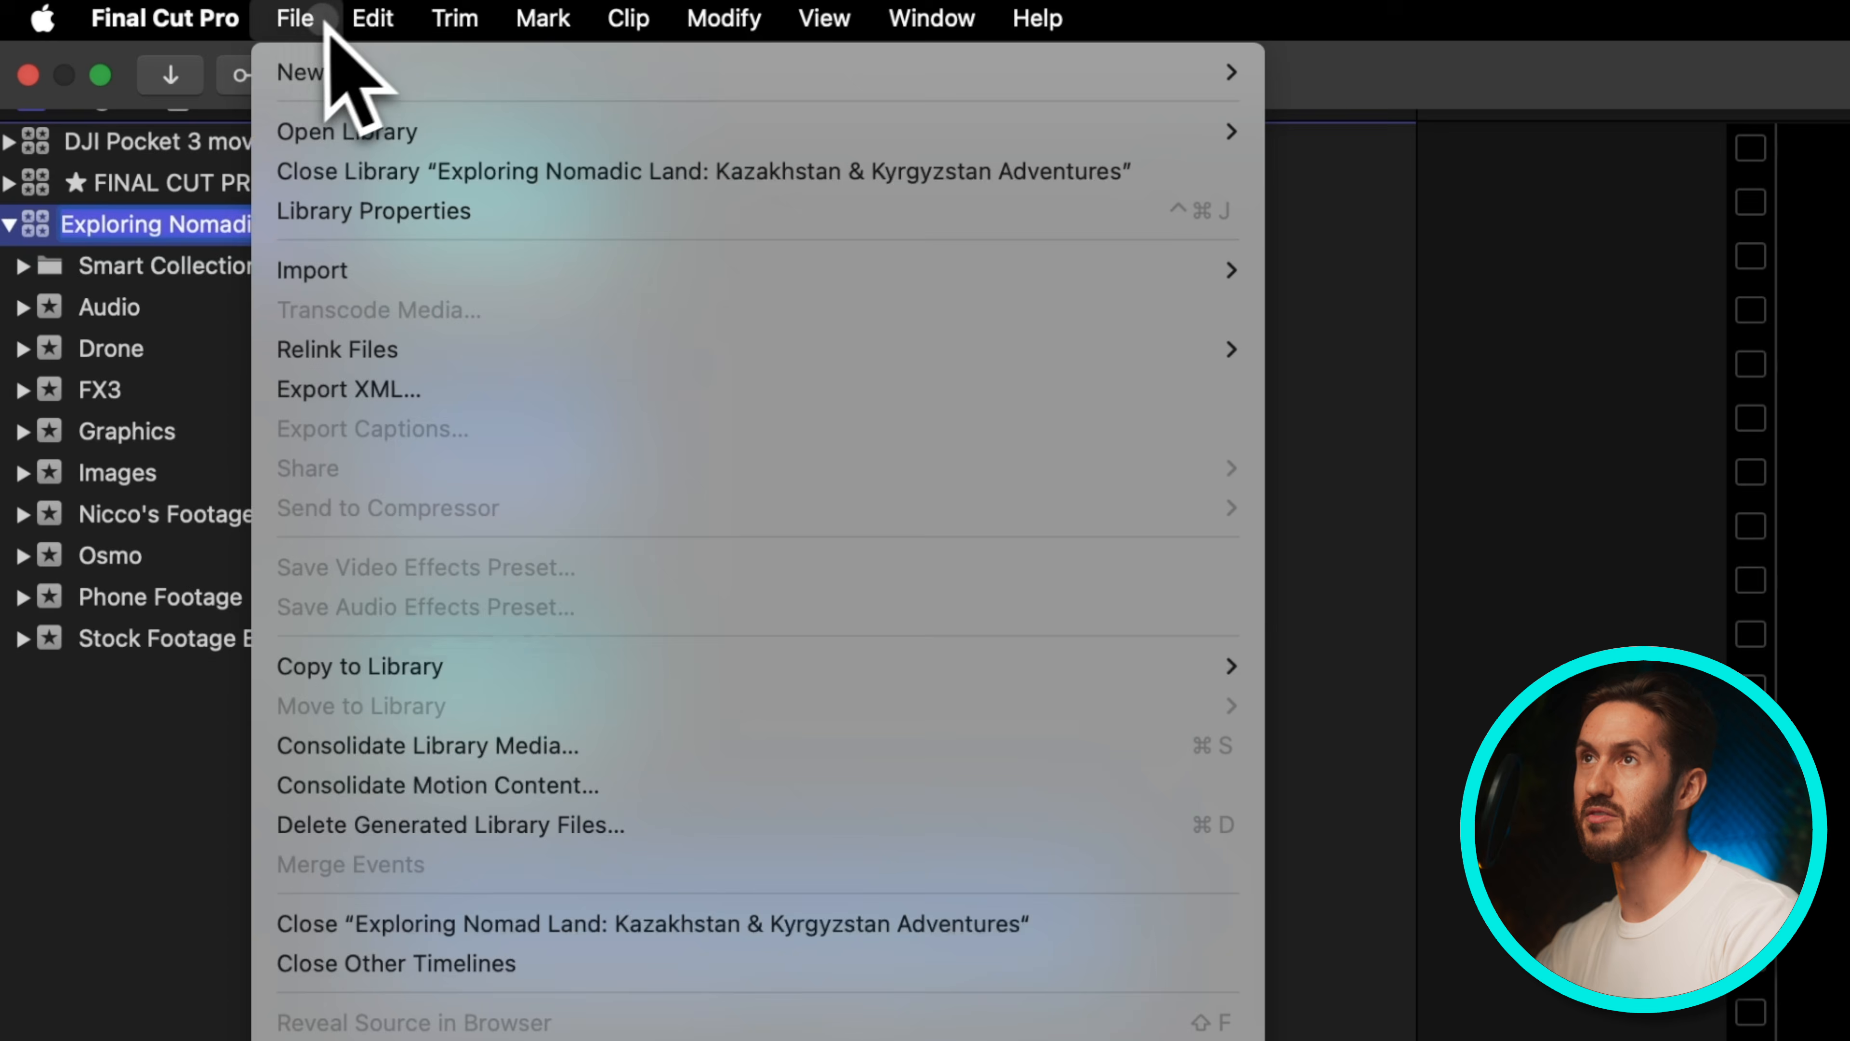
pyautogui.click(542, 827)
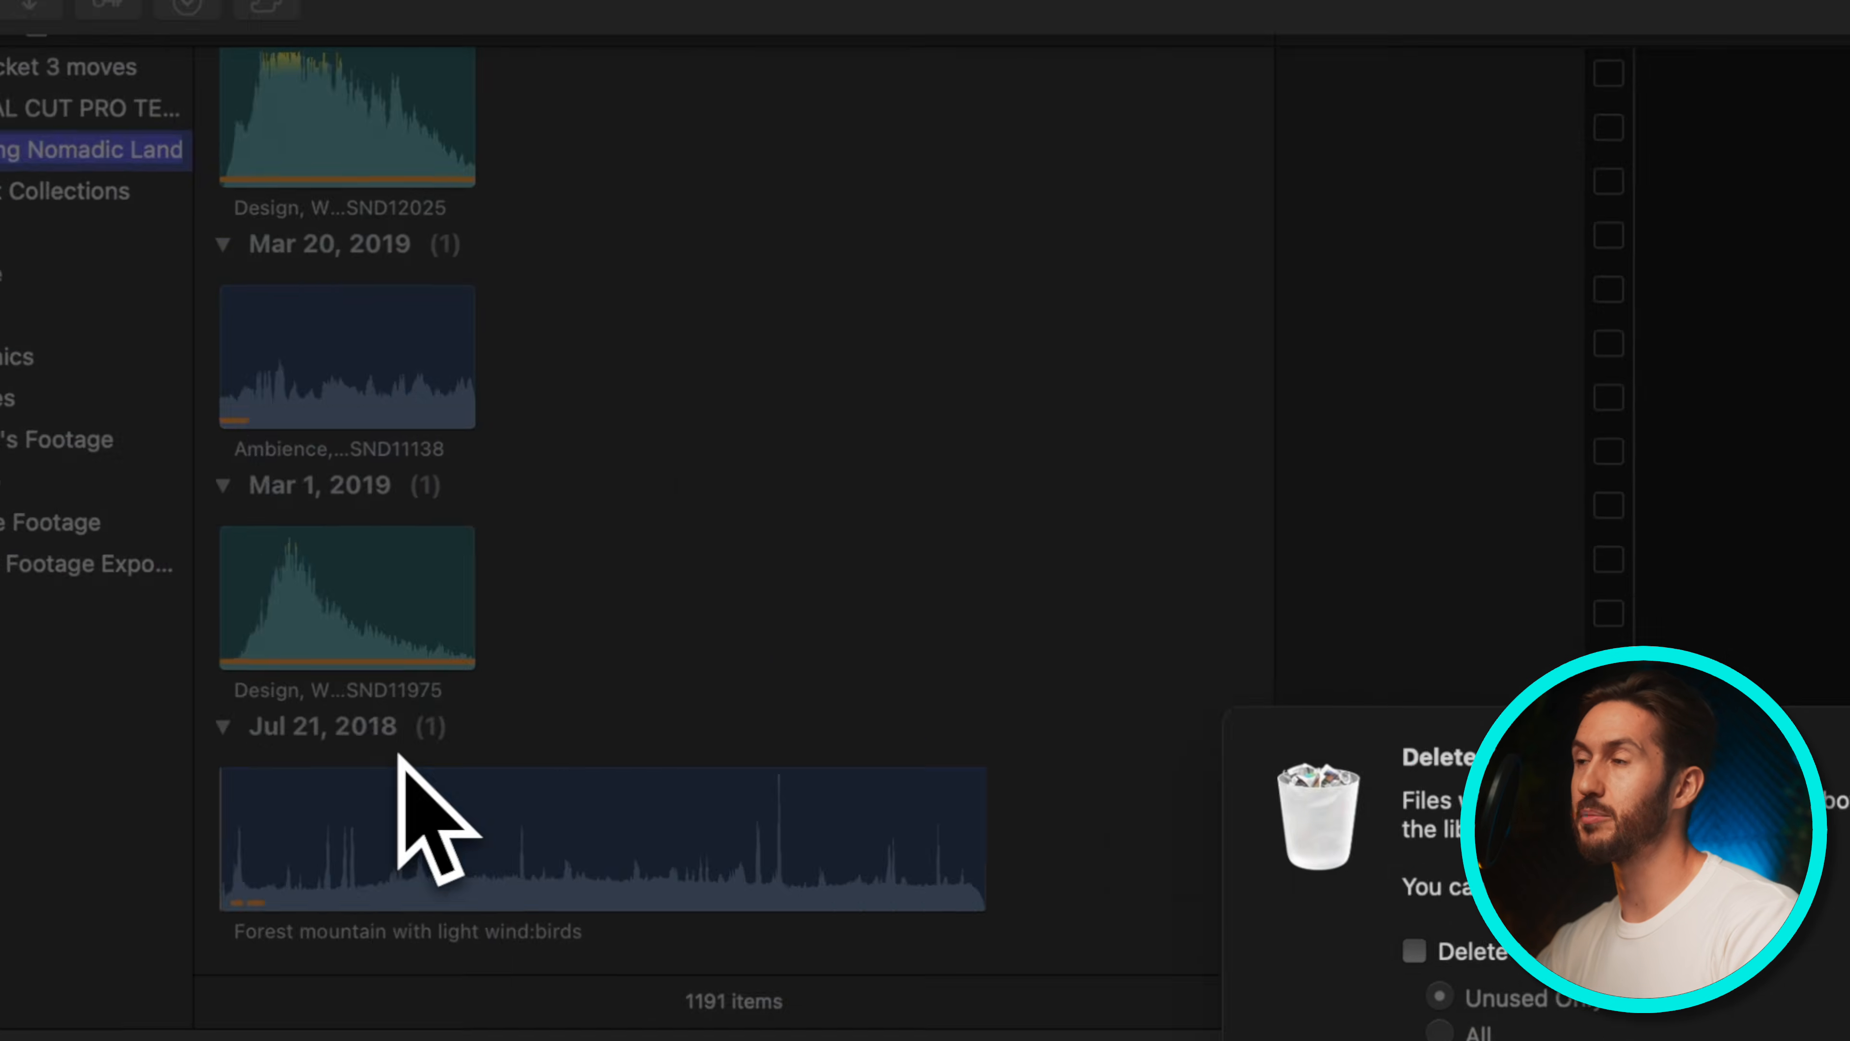
pyautogui.click(623, 515)
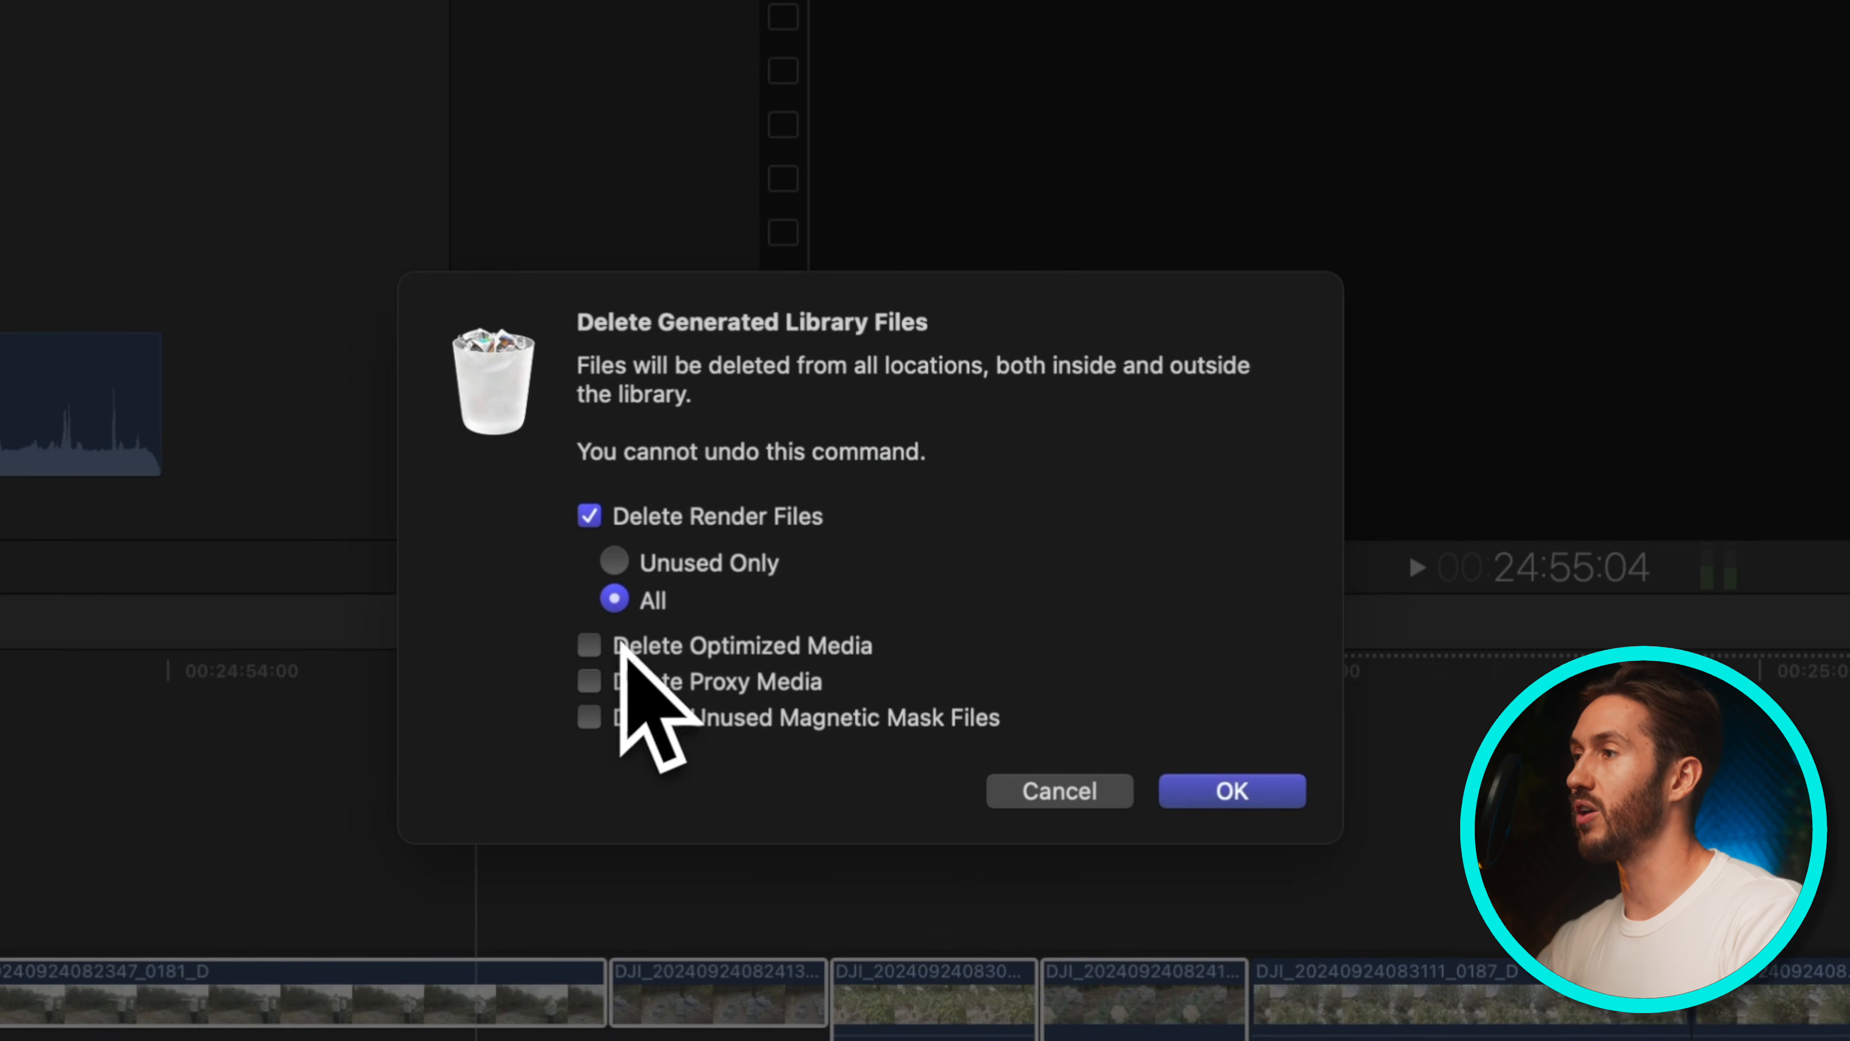
pyautogui.click(591, 644)
pyautogui.click(590, 681)
pyautogui.click(590, 717)
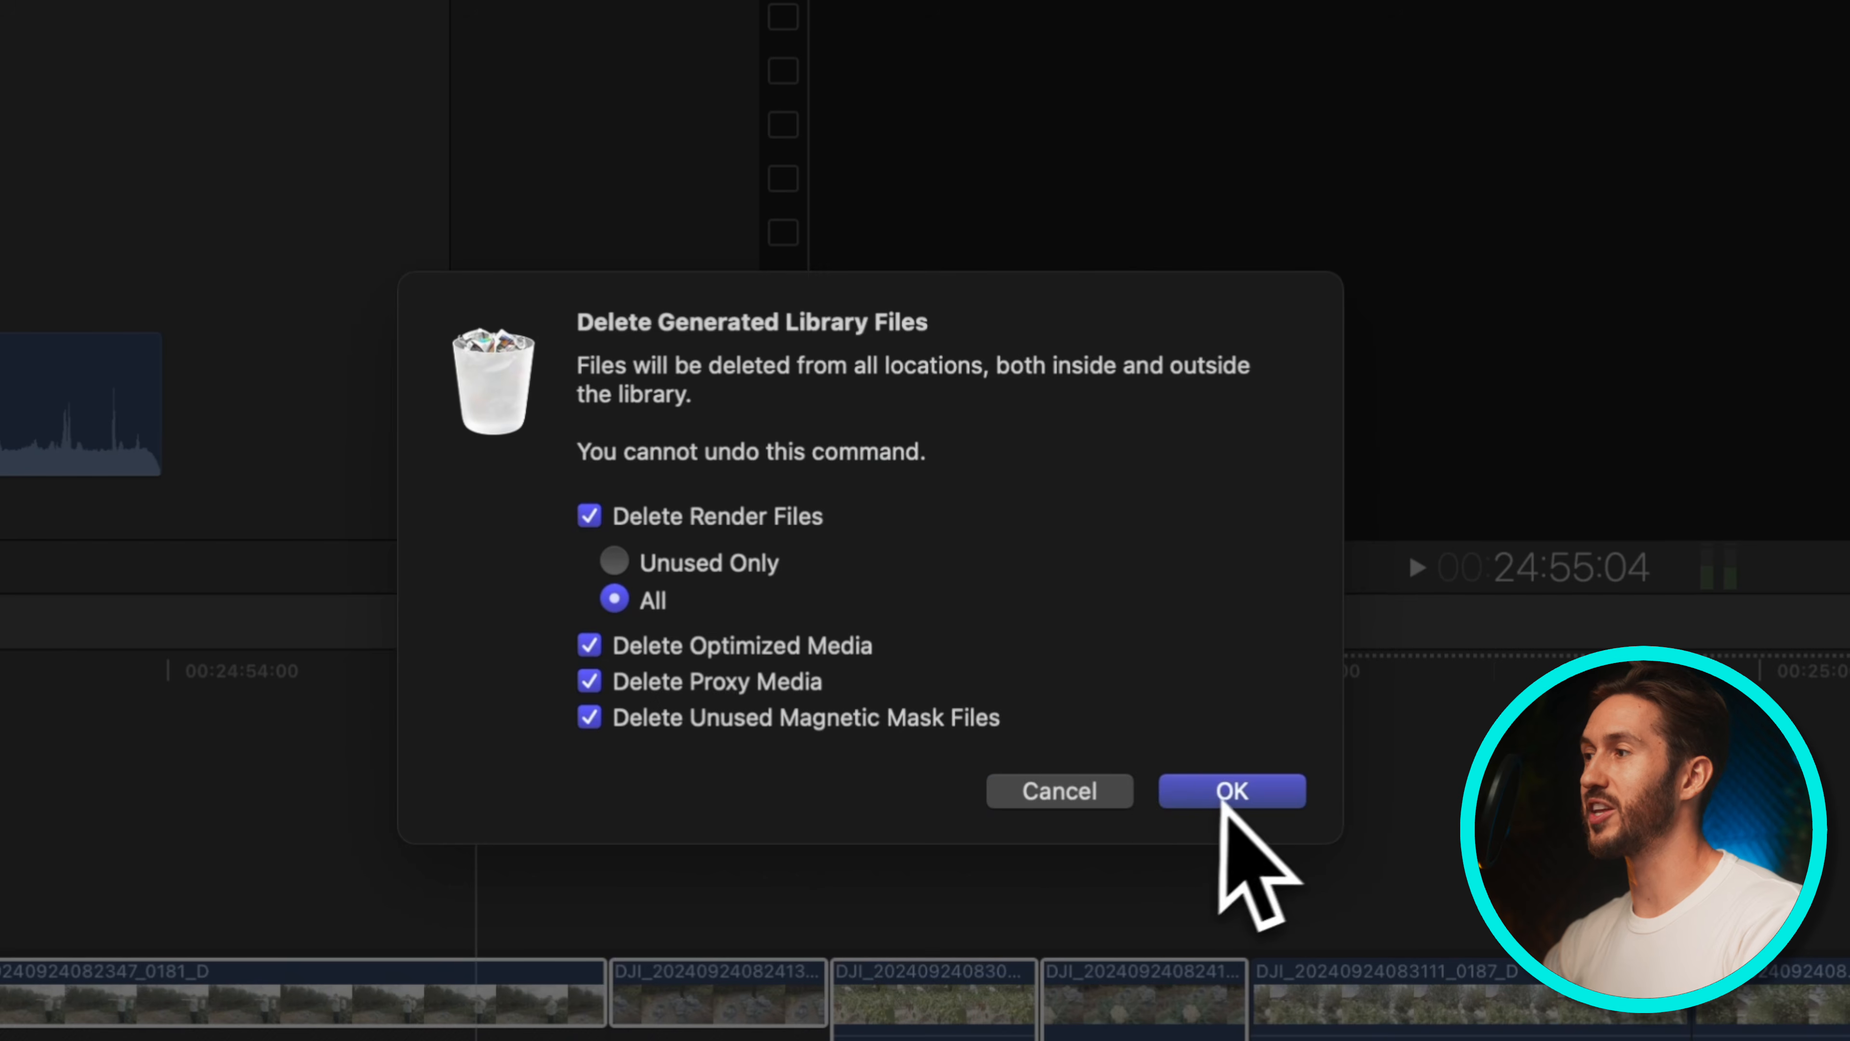
pyautogui.click(1064, 793)
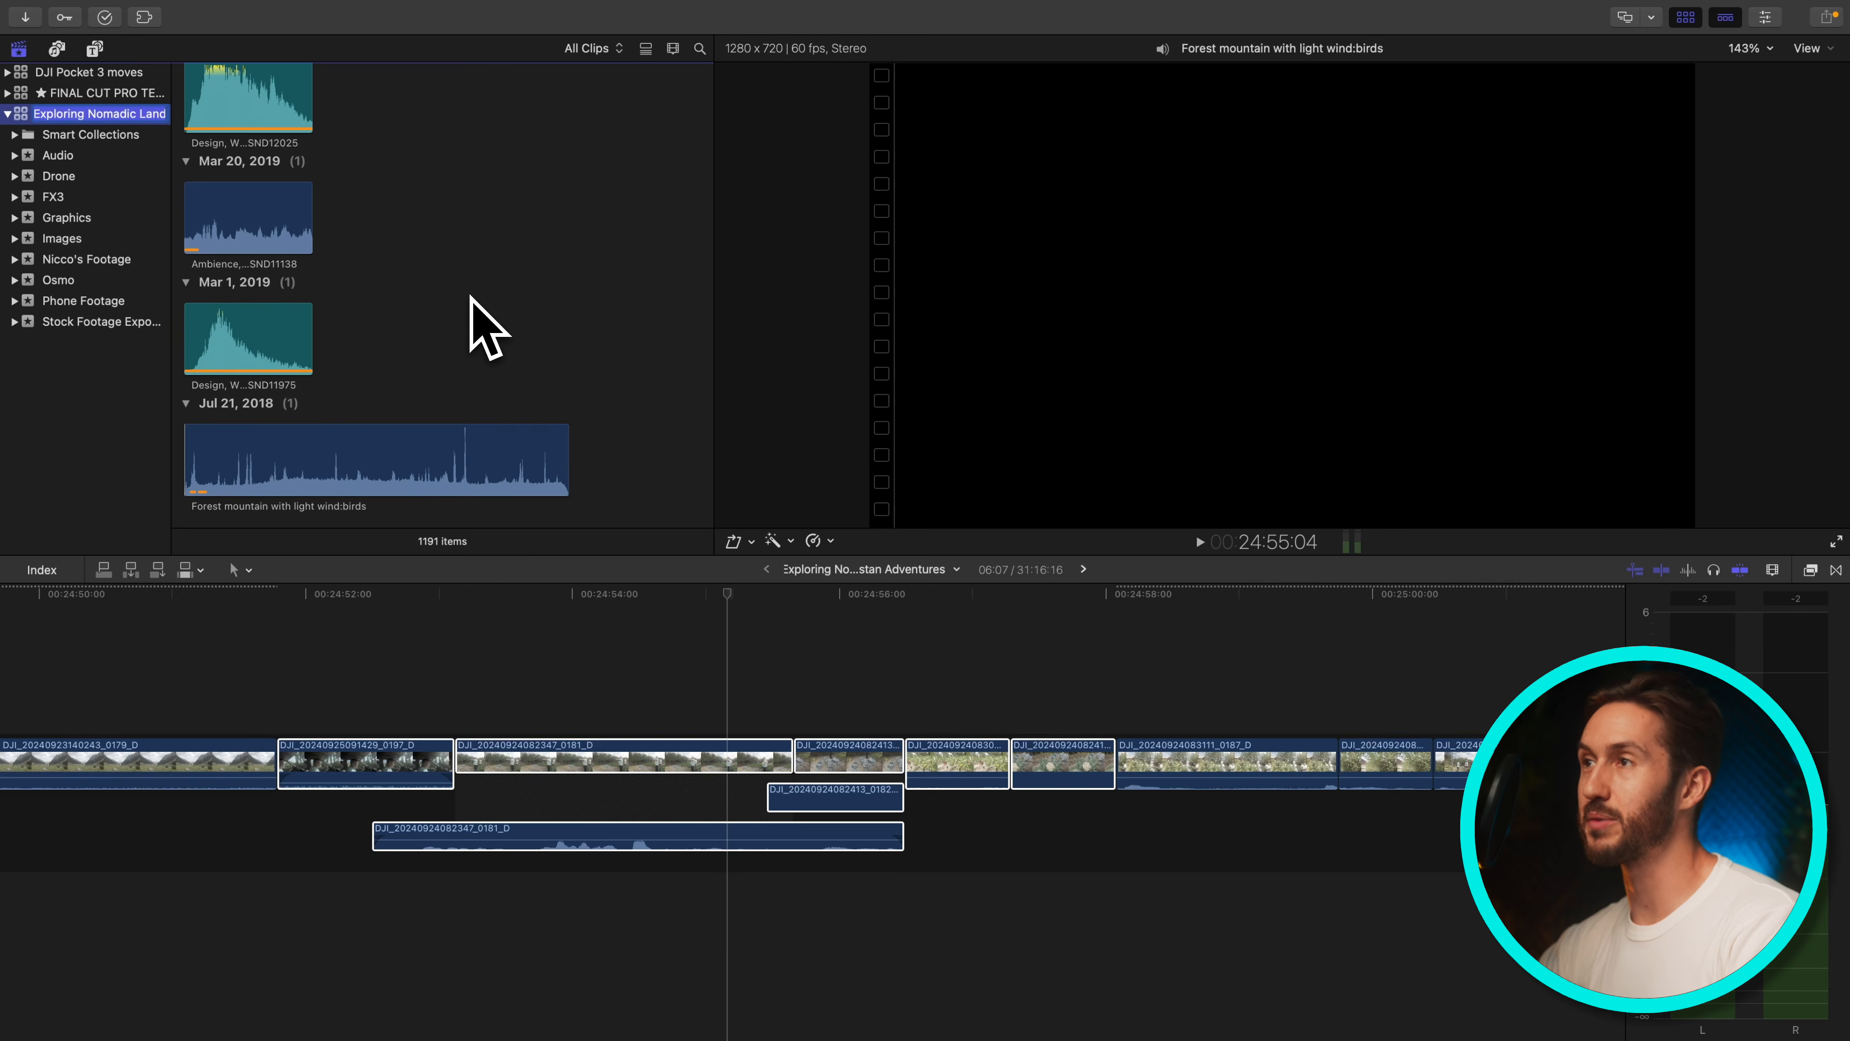
# Reopen the Delete Generated Library Files dialog by shortcut and cancel it
pyautogui.press('super+d')
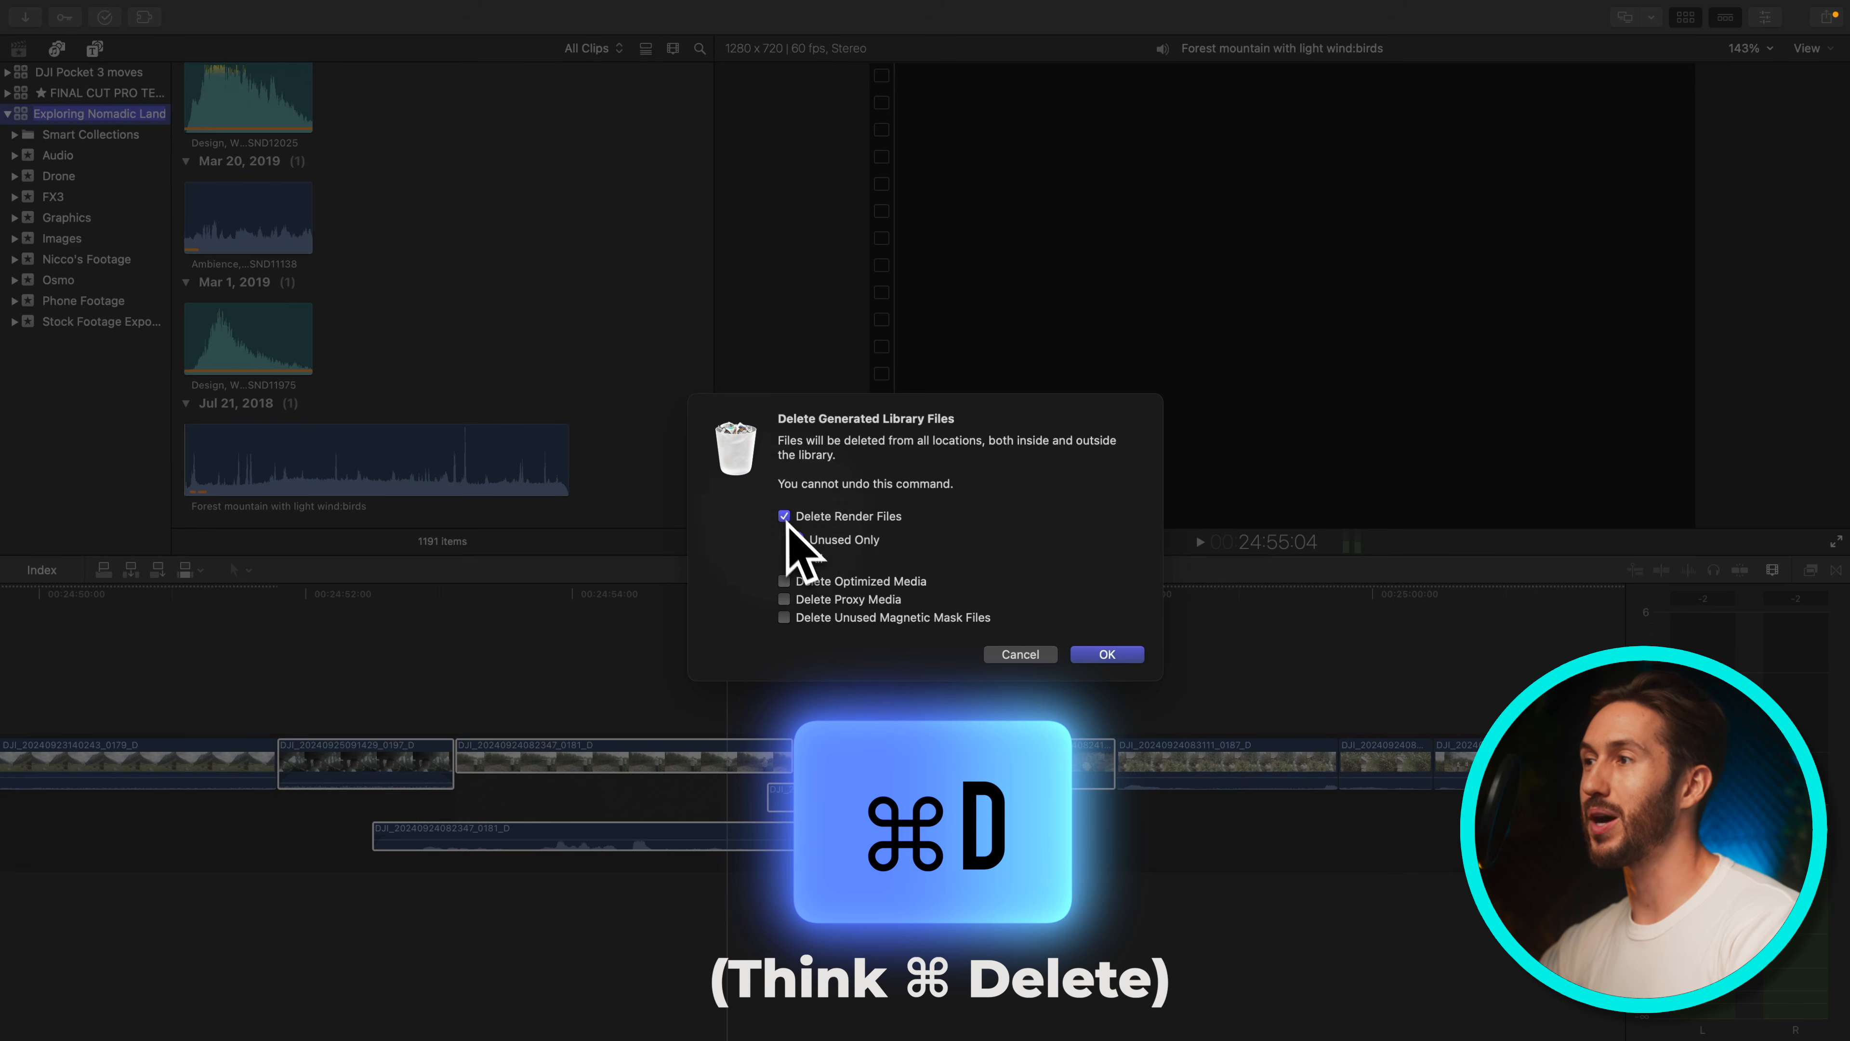
pyautogui.click(1020, 654)
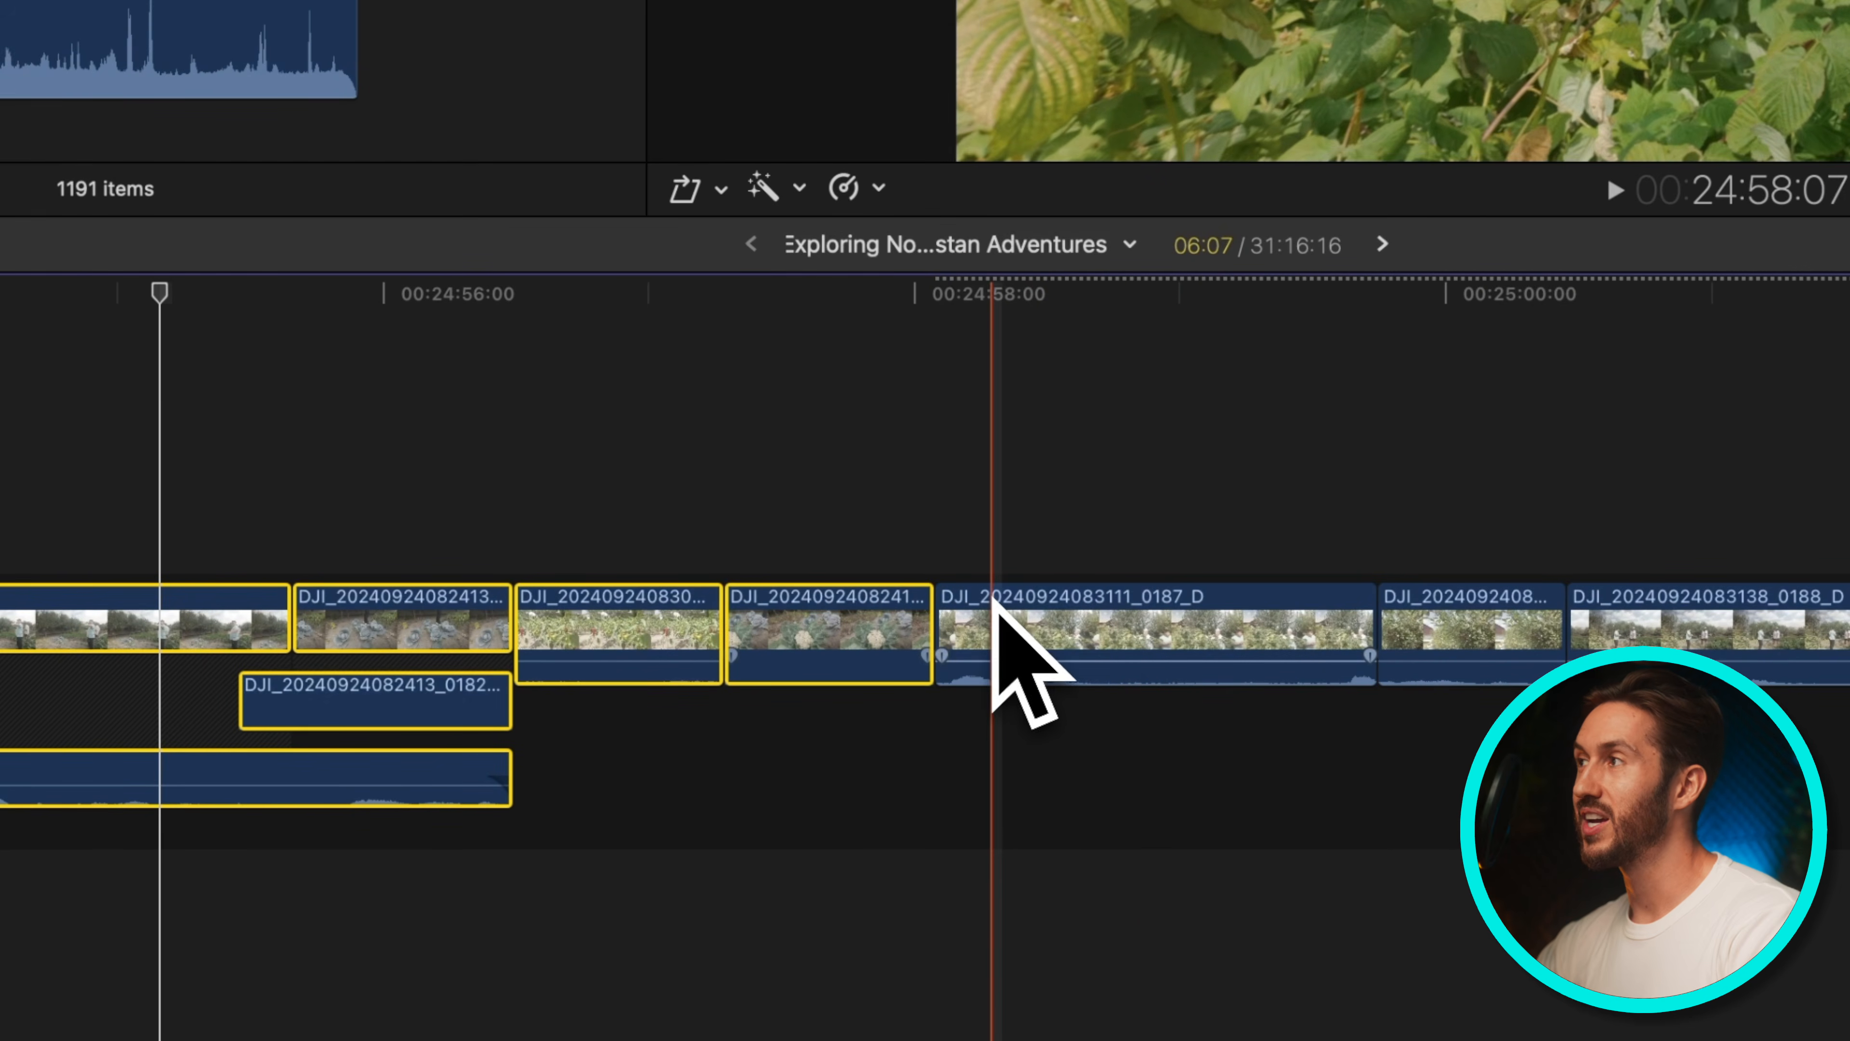
pyautogui.hscroll(5, 1053, 611)
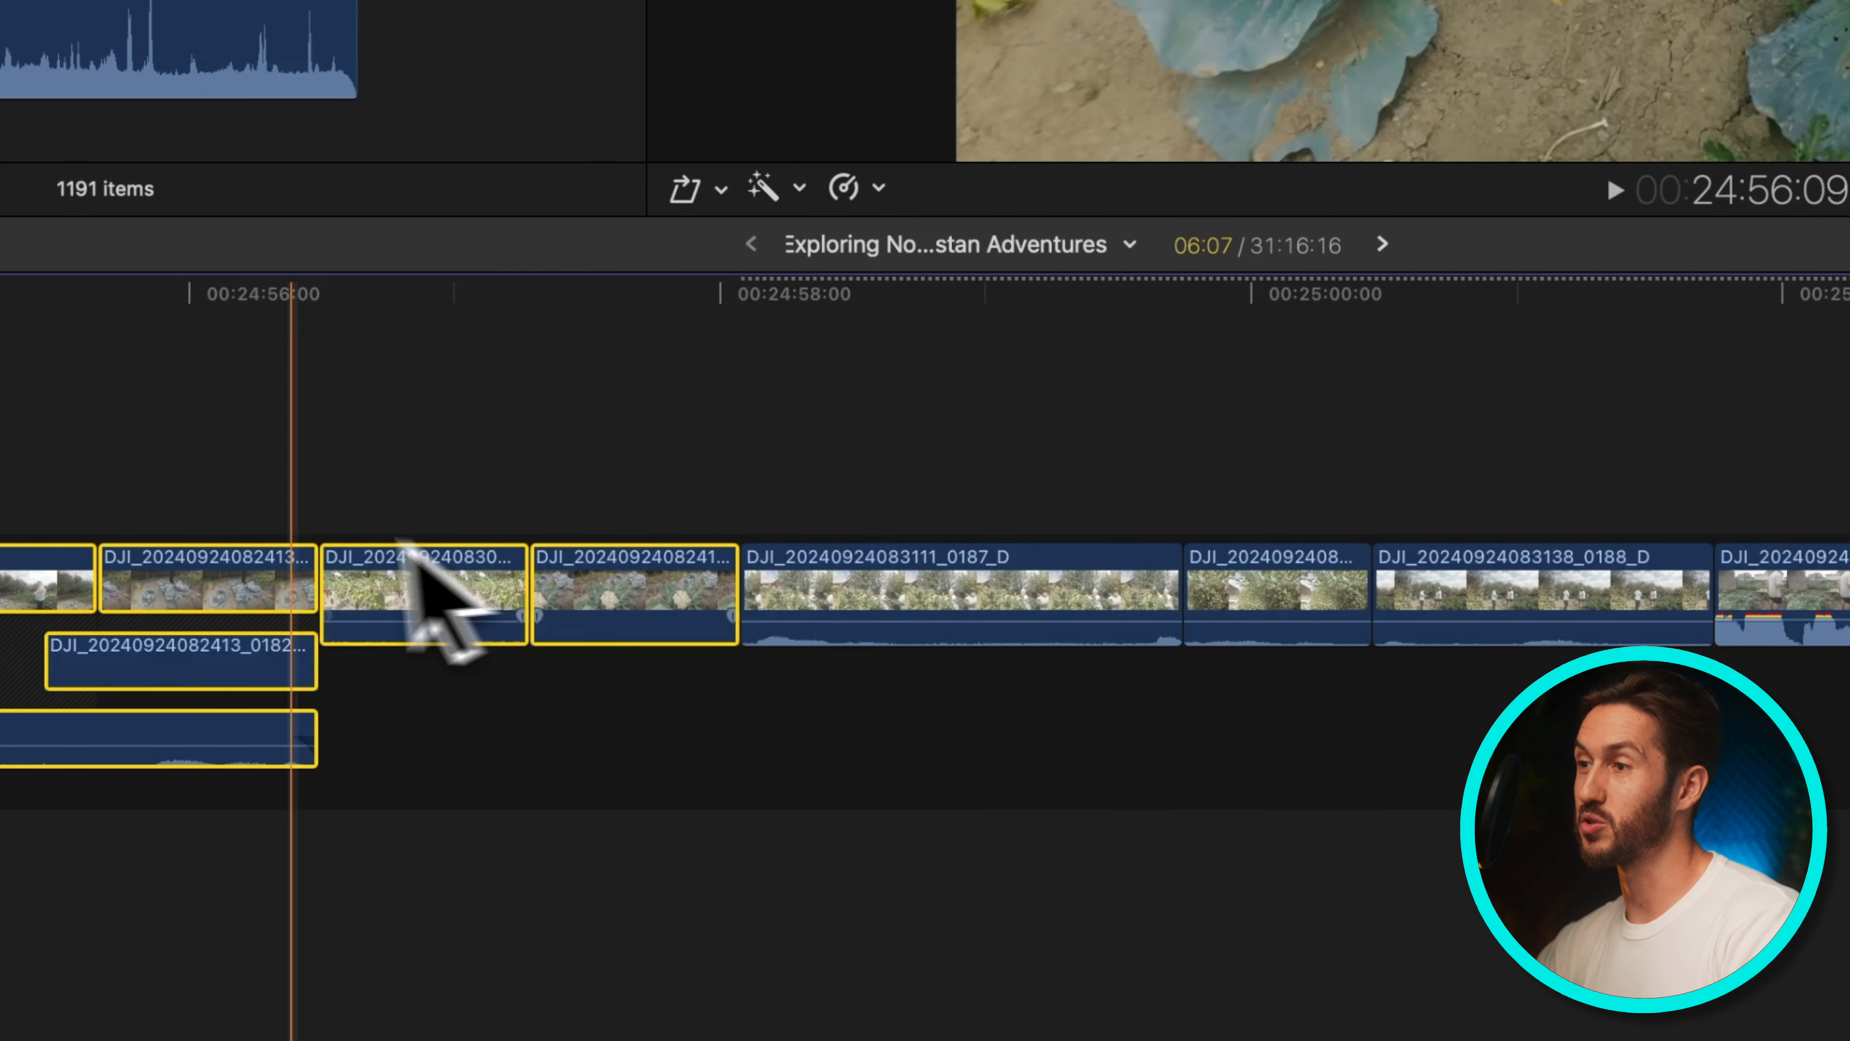
pyautogui.hscroll(-4, 924, 542)
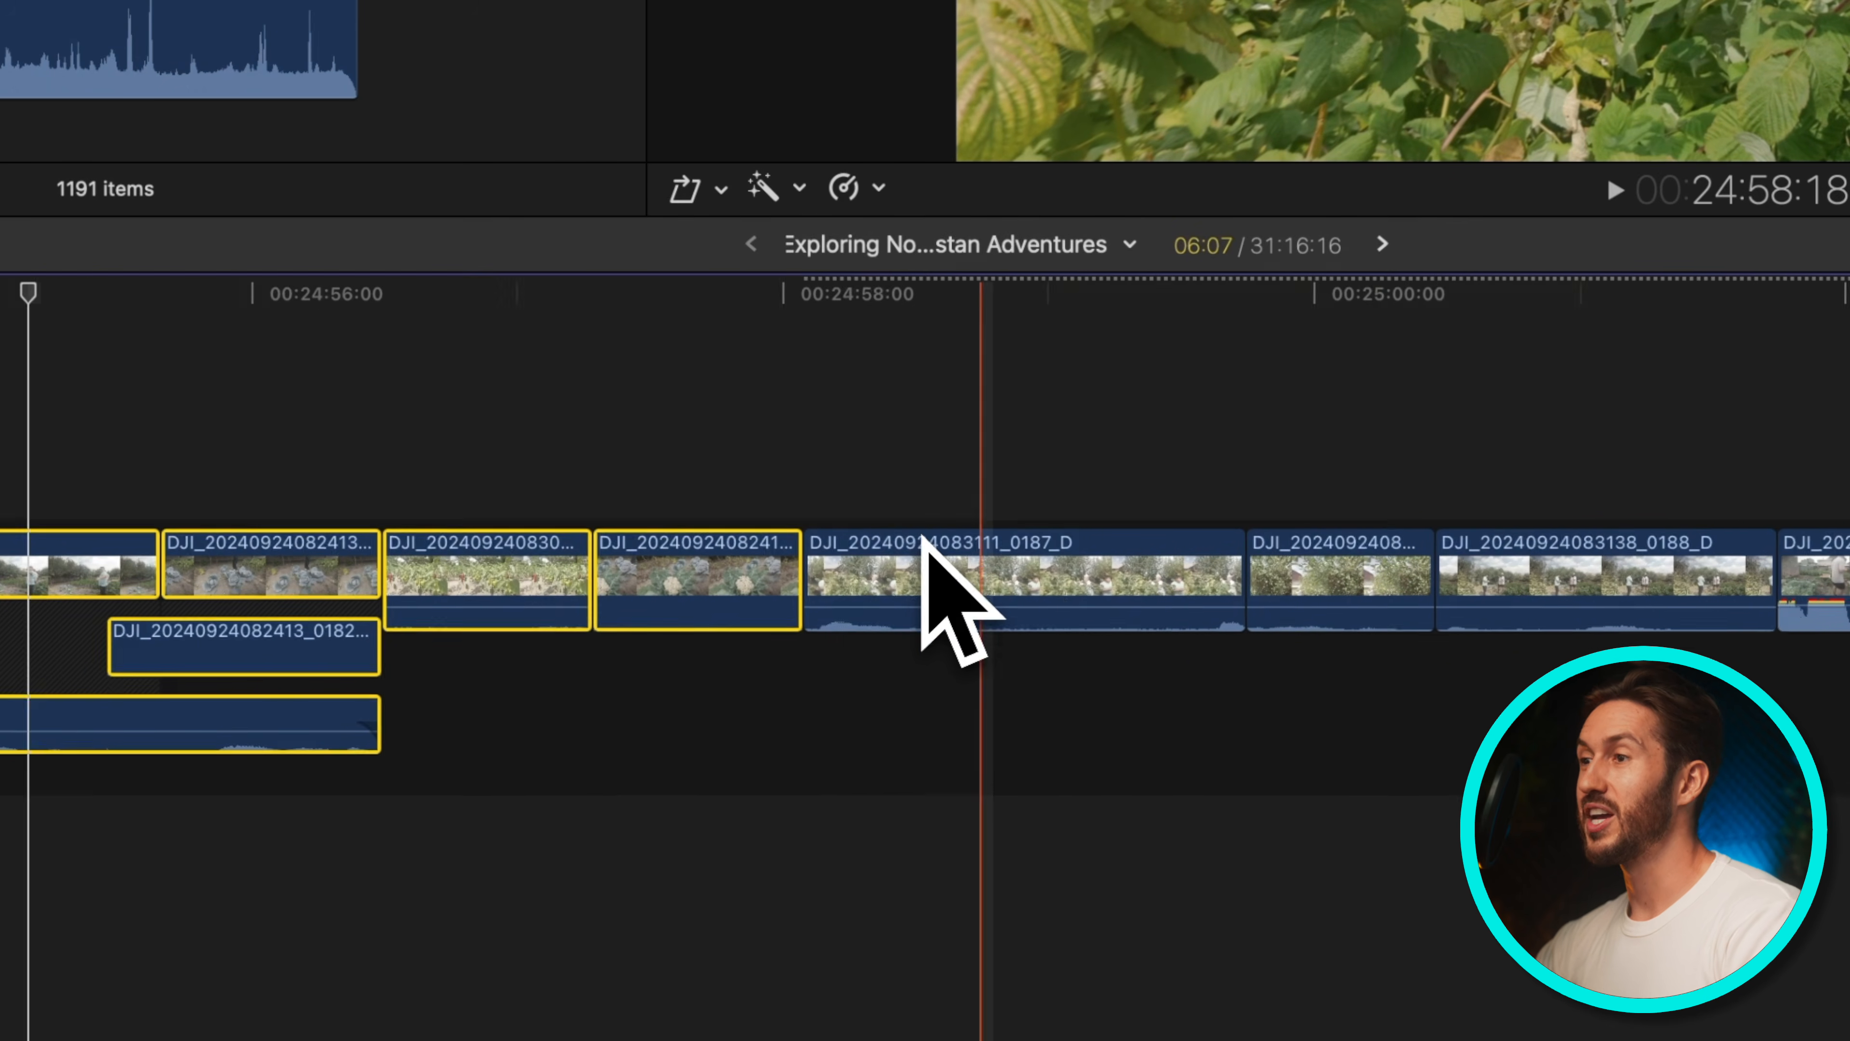
# Open Delete Generated Clip Files for the selected clips, tick optimized and proxy media, and cancel
pyautogui.press('ctrl+super+Delete')
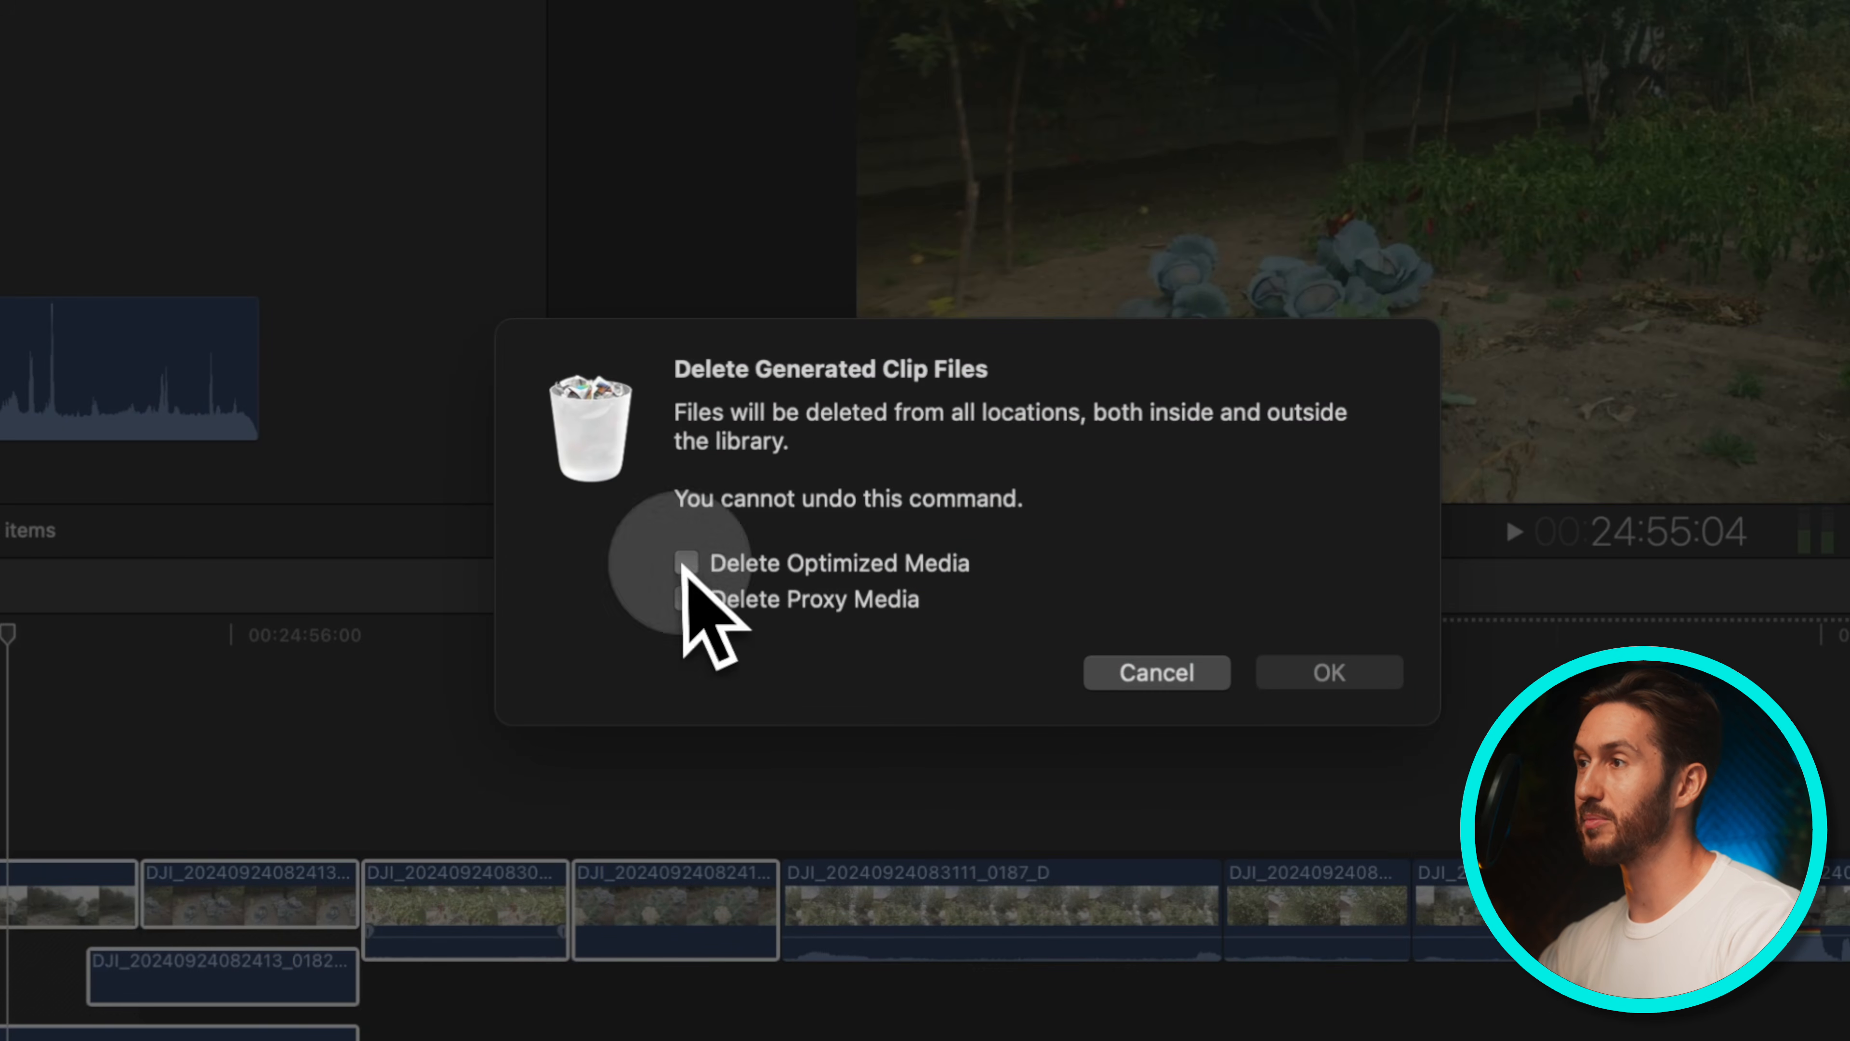
pyautogui.click(686, 563)
pyautogui.click(686, 598)
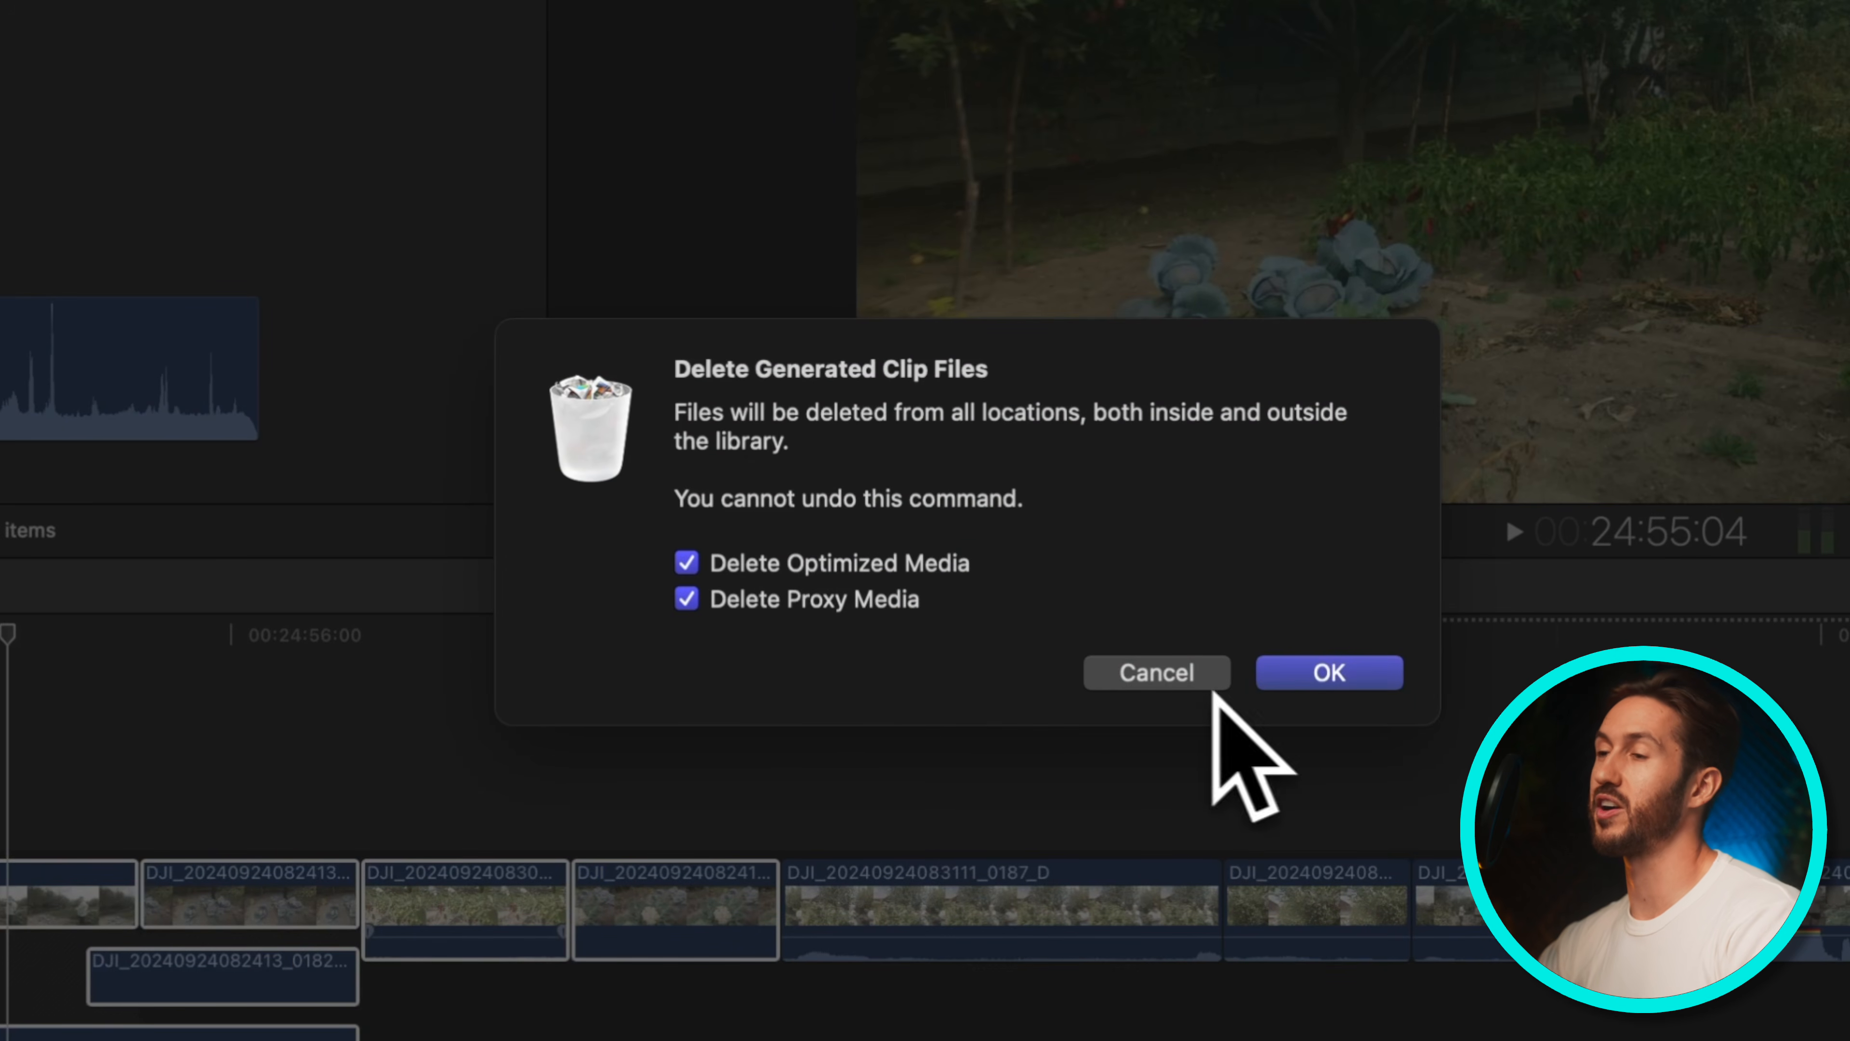
pyautogui.click(1165, 677)
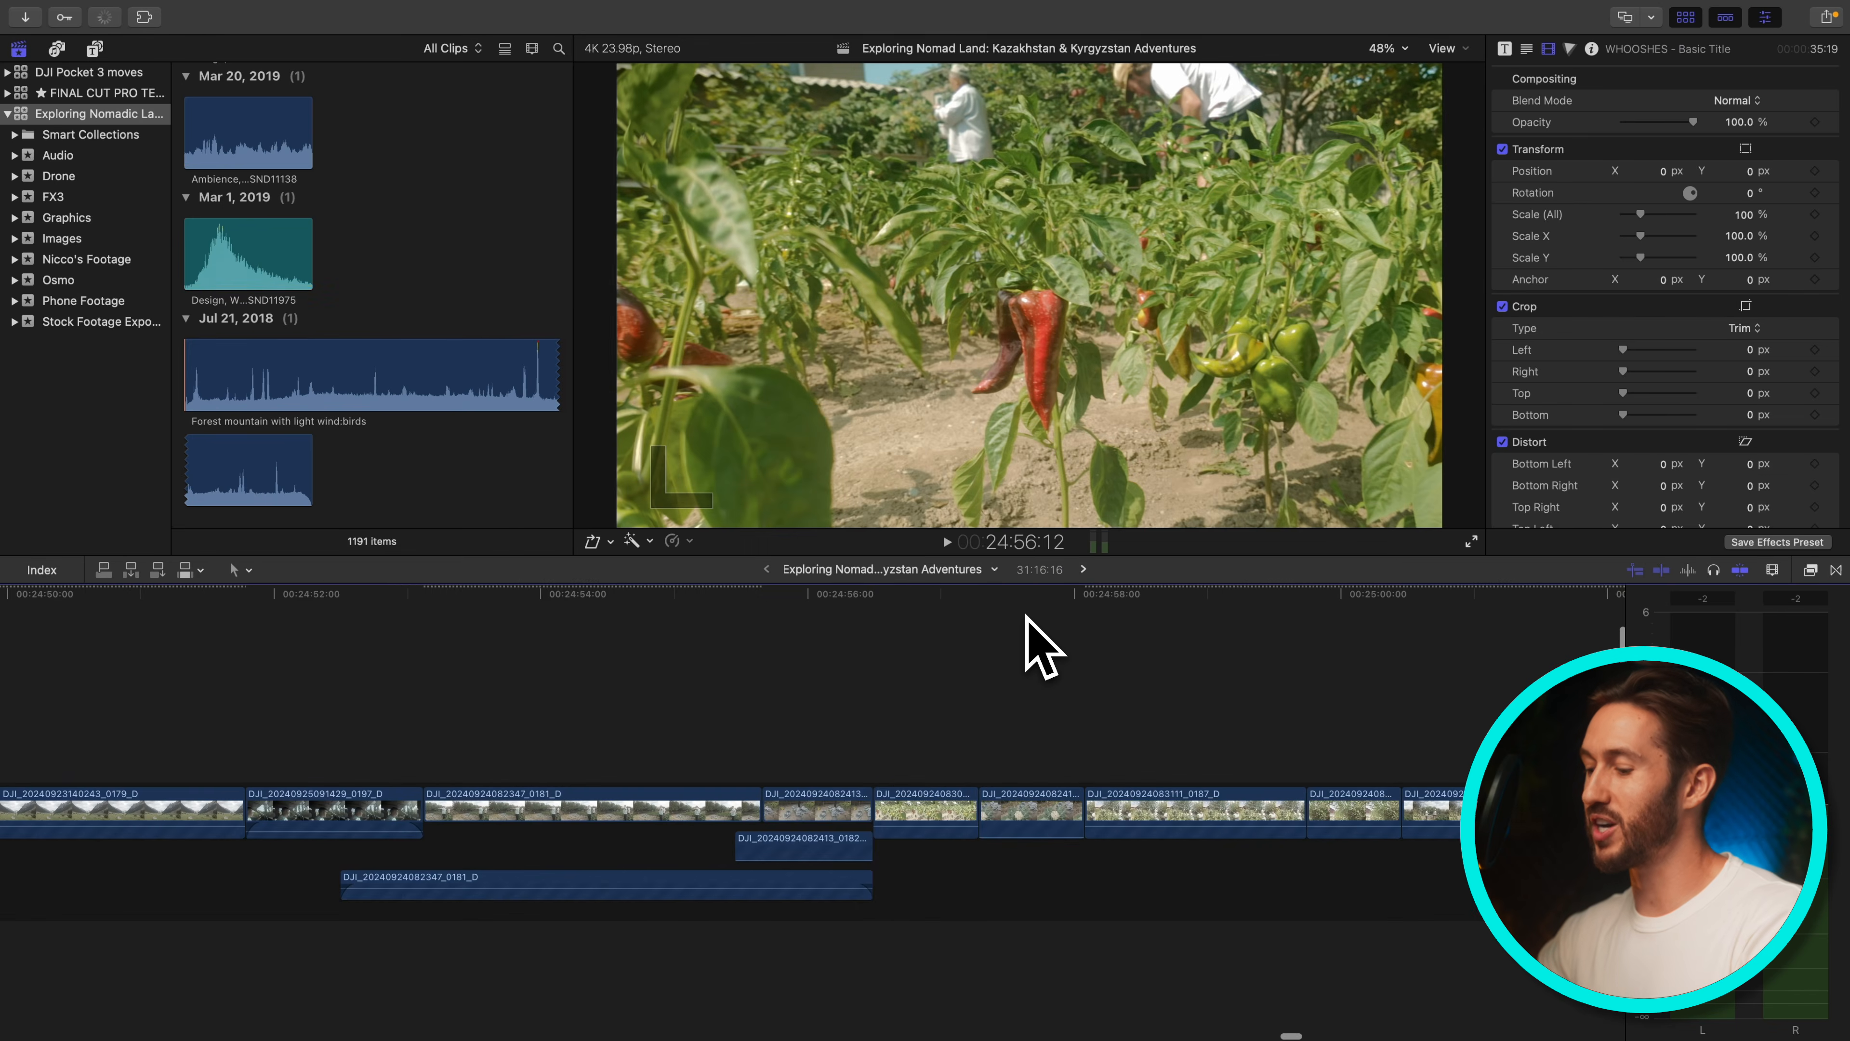
# Hide the browser and the inspector
pyautogui.press('ctrl+super+1')
pyautogui.press('super+4')
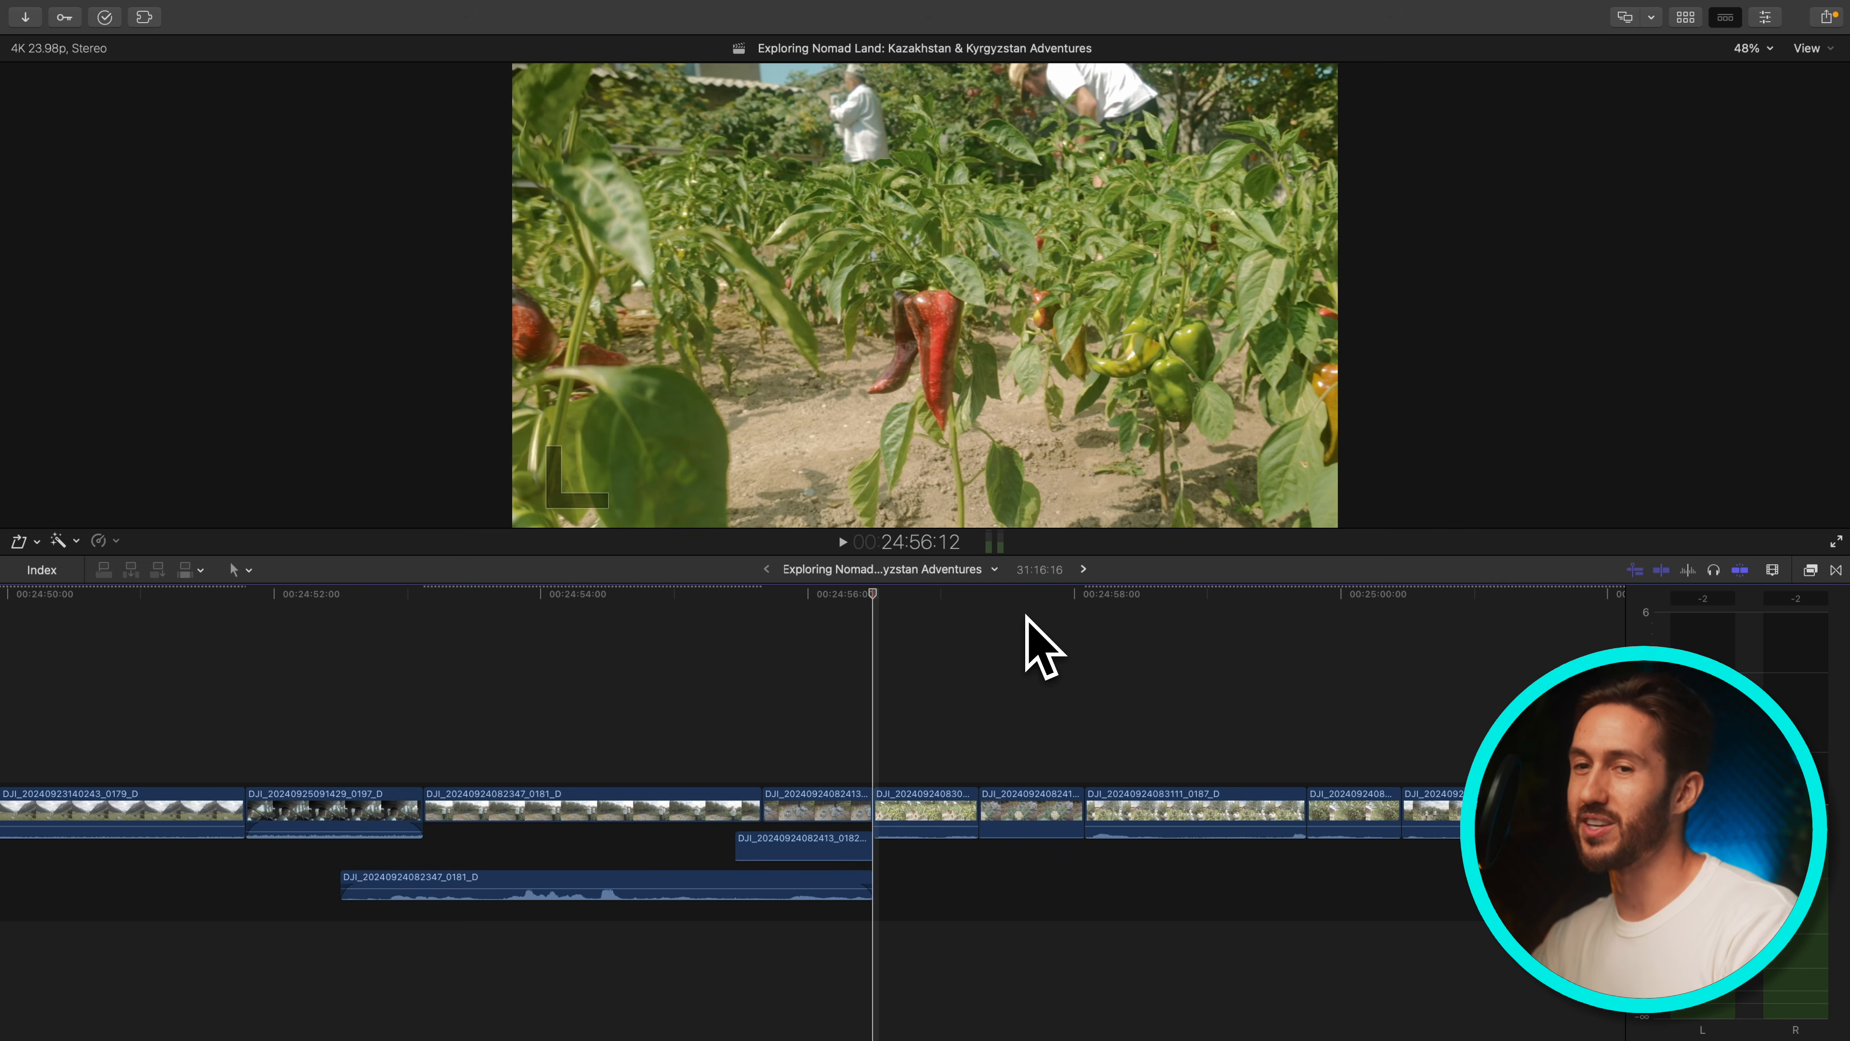